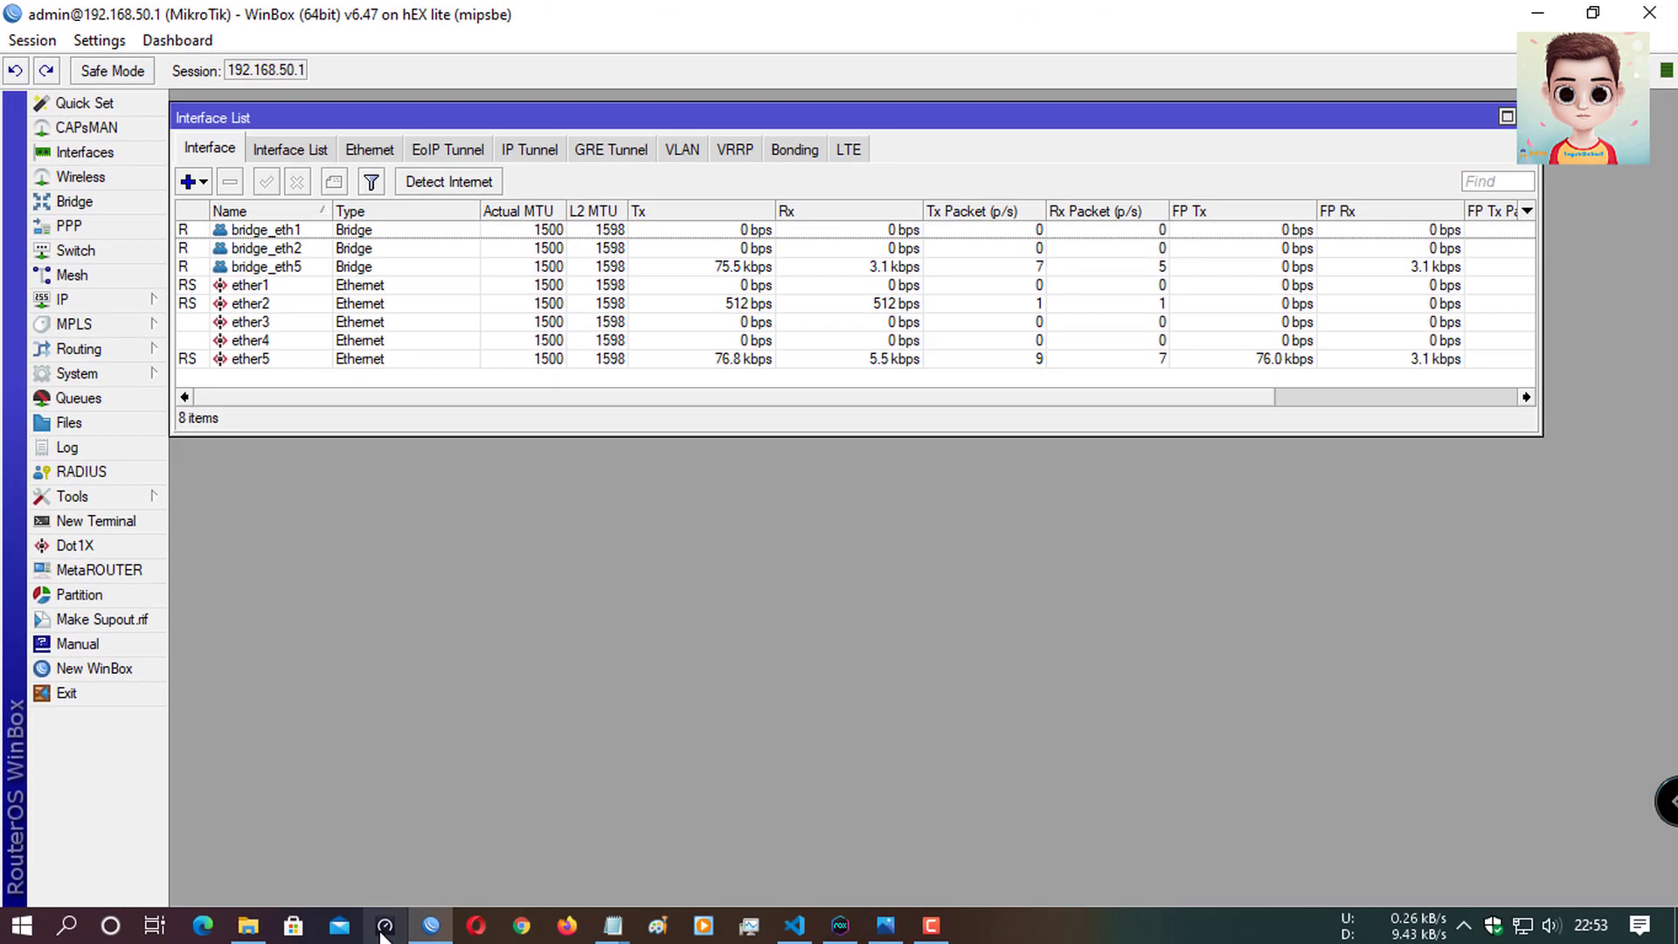
Step: Switch to Speedtest, shrink its window so the WinBox interface list stays readable, and start a speed test
{"action": "left_click", "coordinate": [384, 926]}
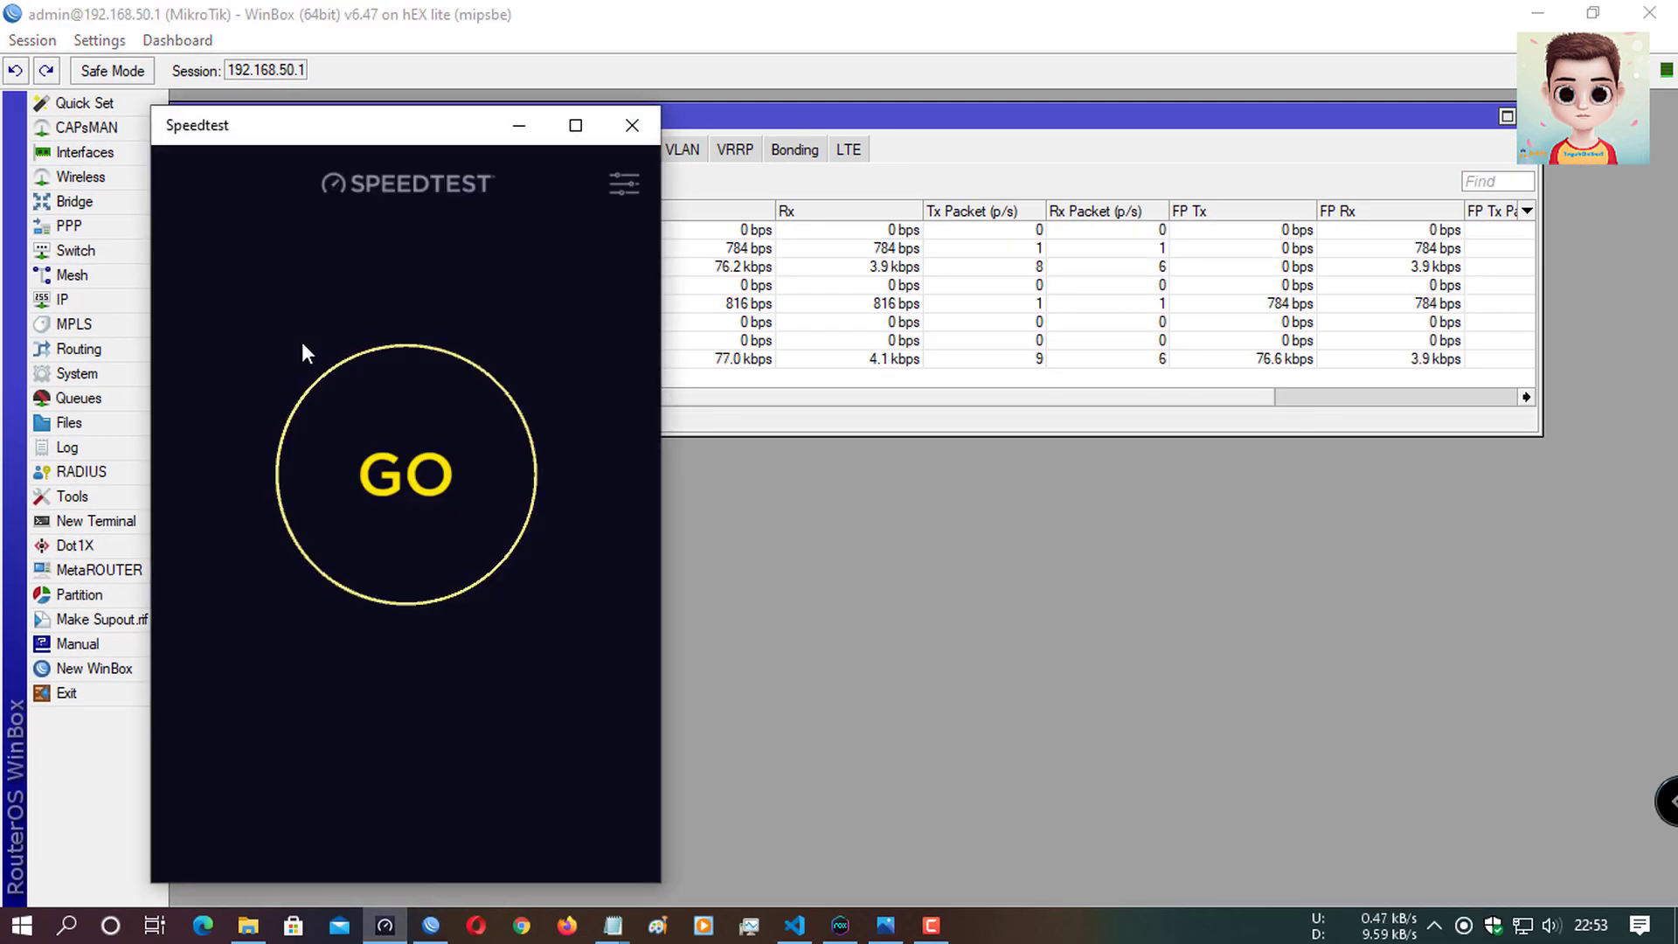
{"action": "left_click_drag", "start_coordinate": [302, 132], "coordinate": [185, 124]}
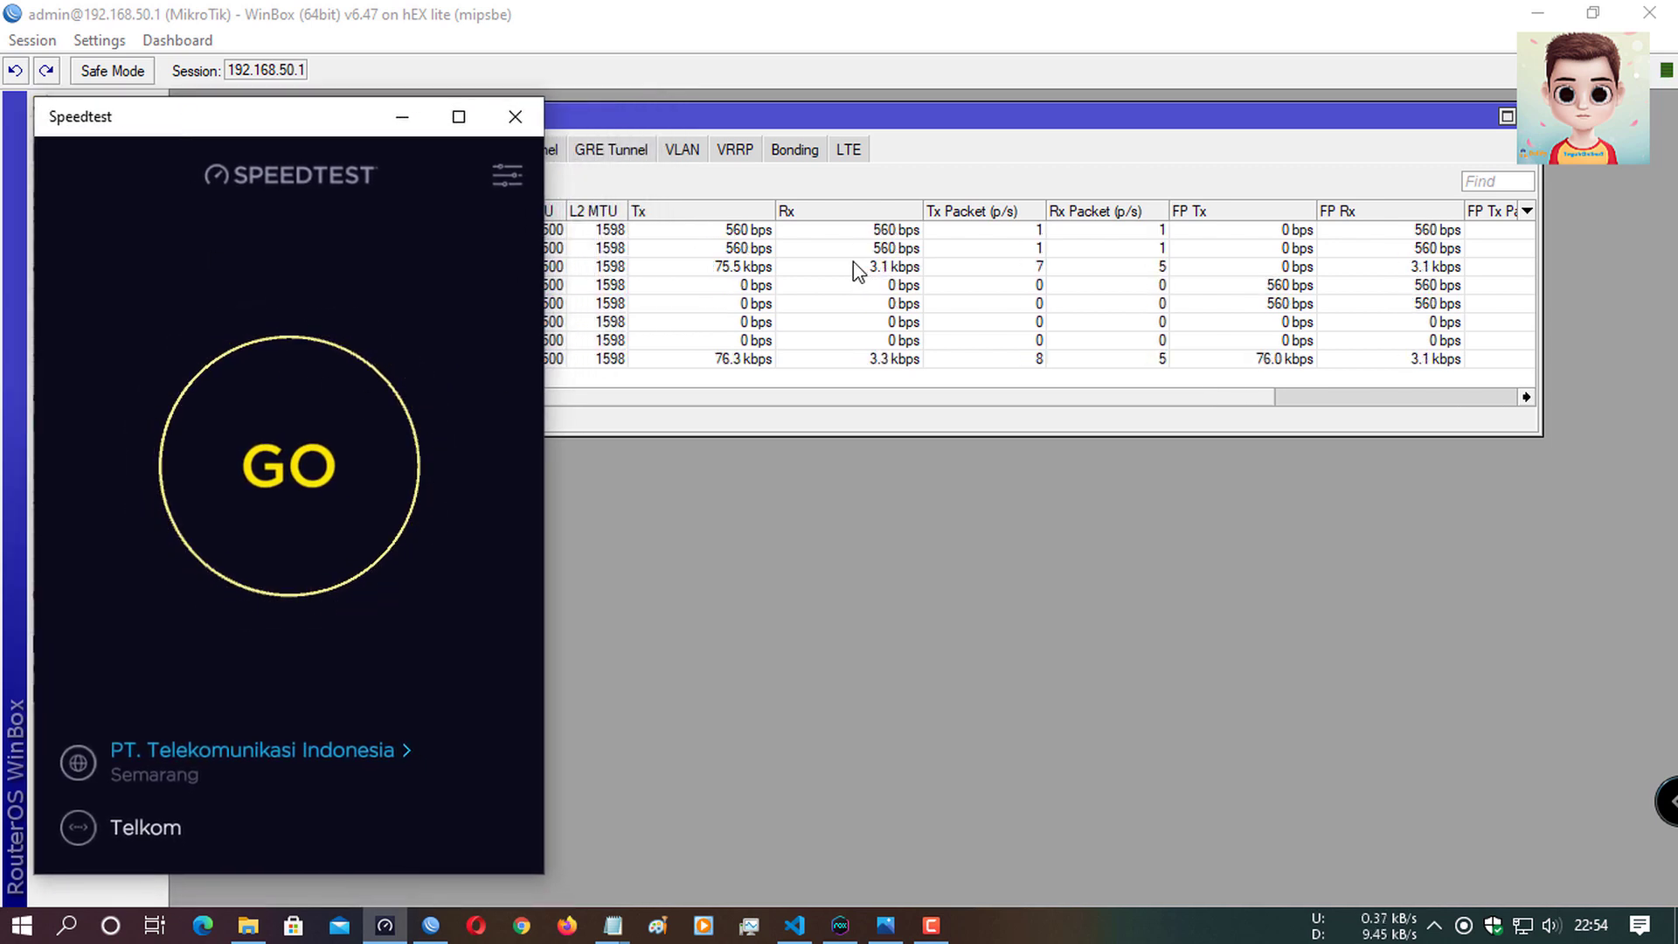
{"action": "left_click_drag", "start_coordinate": [543, 98], "coordinate": [408, 296]}
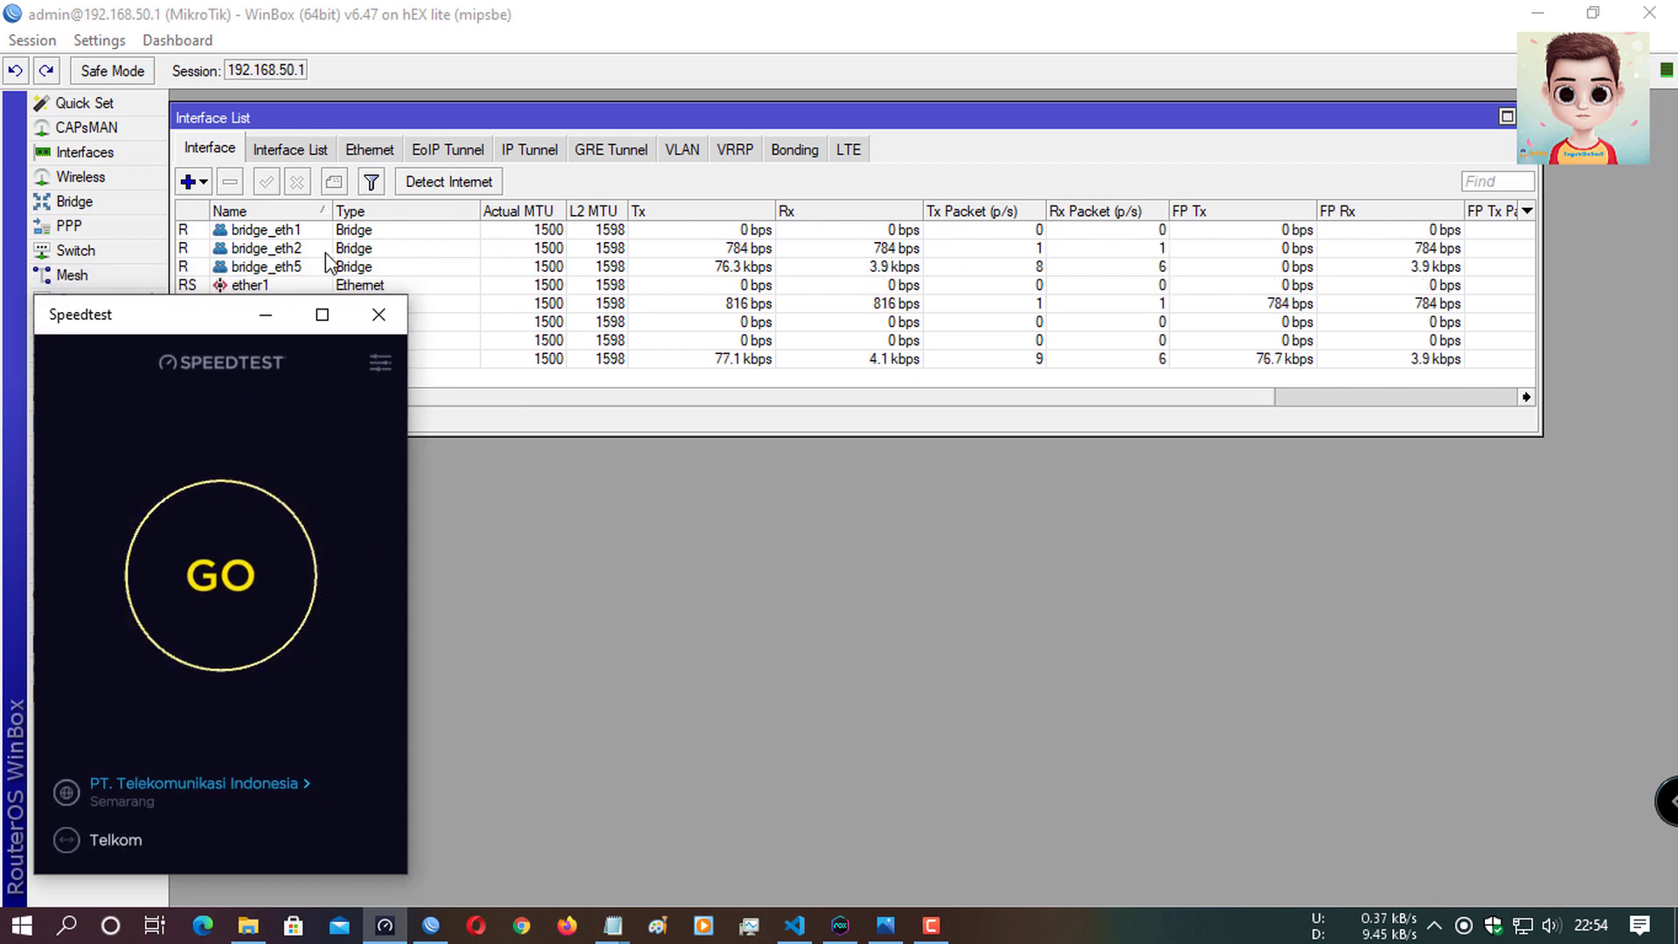
{"action": "left_click", "coordinate": [224, 610]}
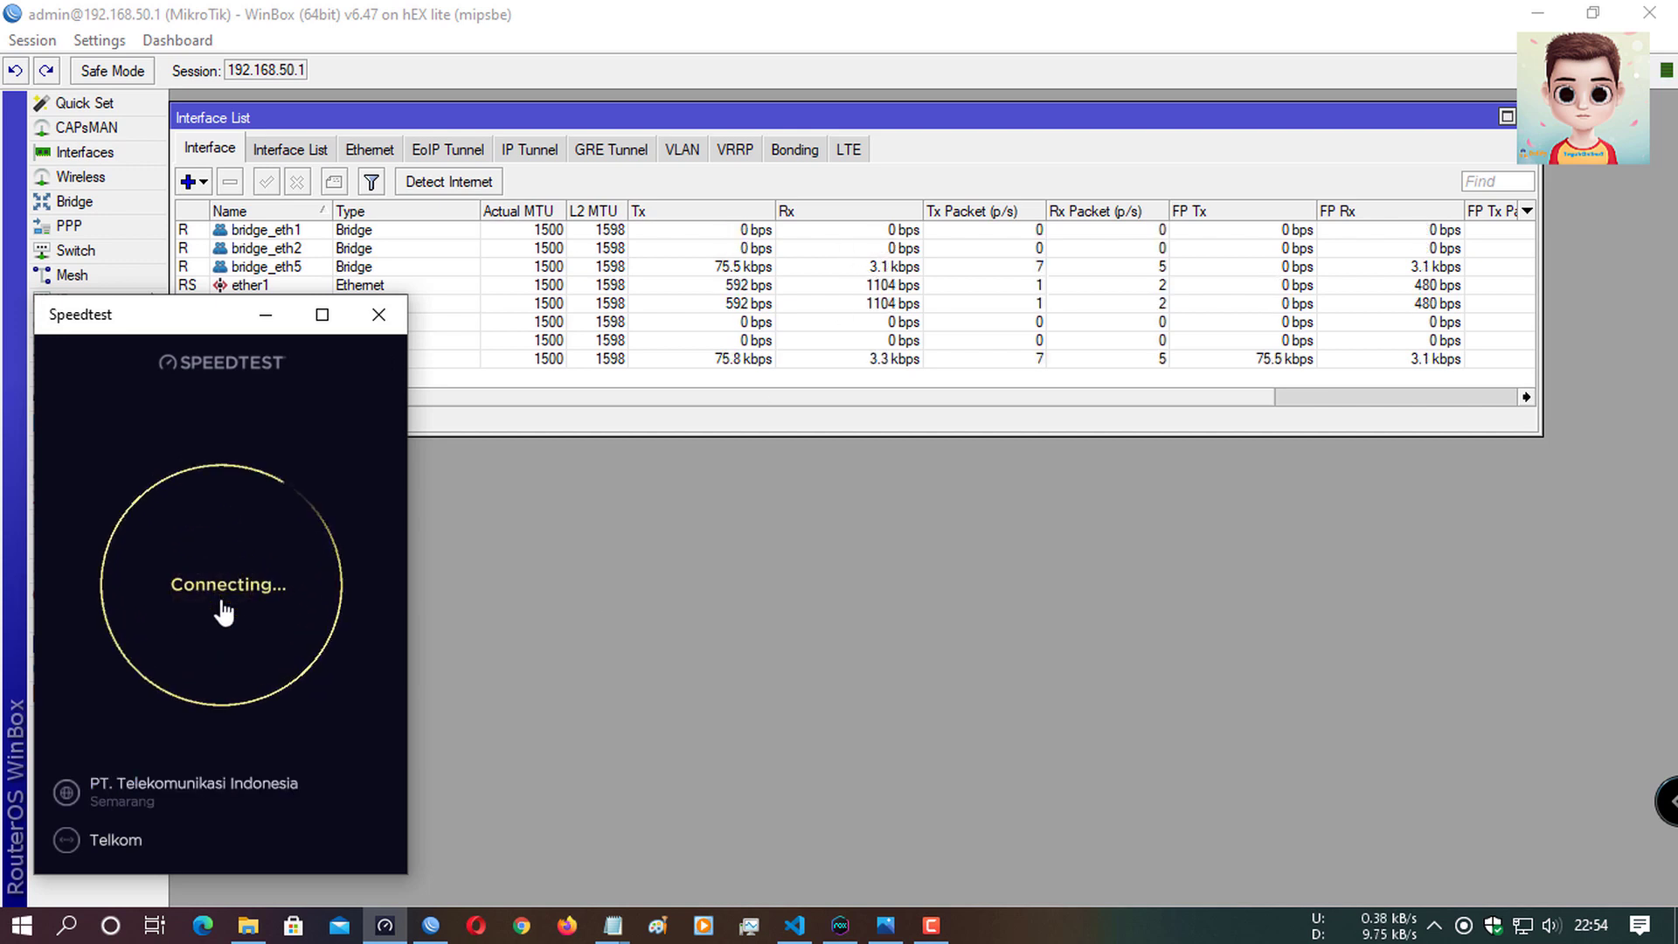
Step: Examine the bridge and Ethernet traffic rates during the speed test with the Speedtest window moved aside, and minimize it when done
{"action": "left_click_drag", "start_coordinate": [171, 311], "coordinate": [217, 292]}
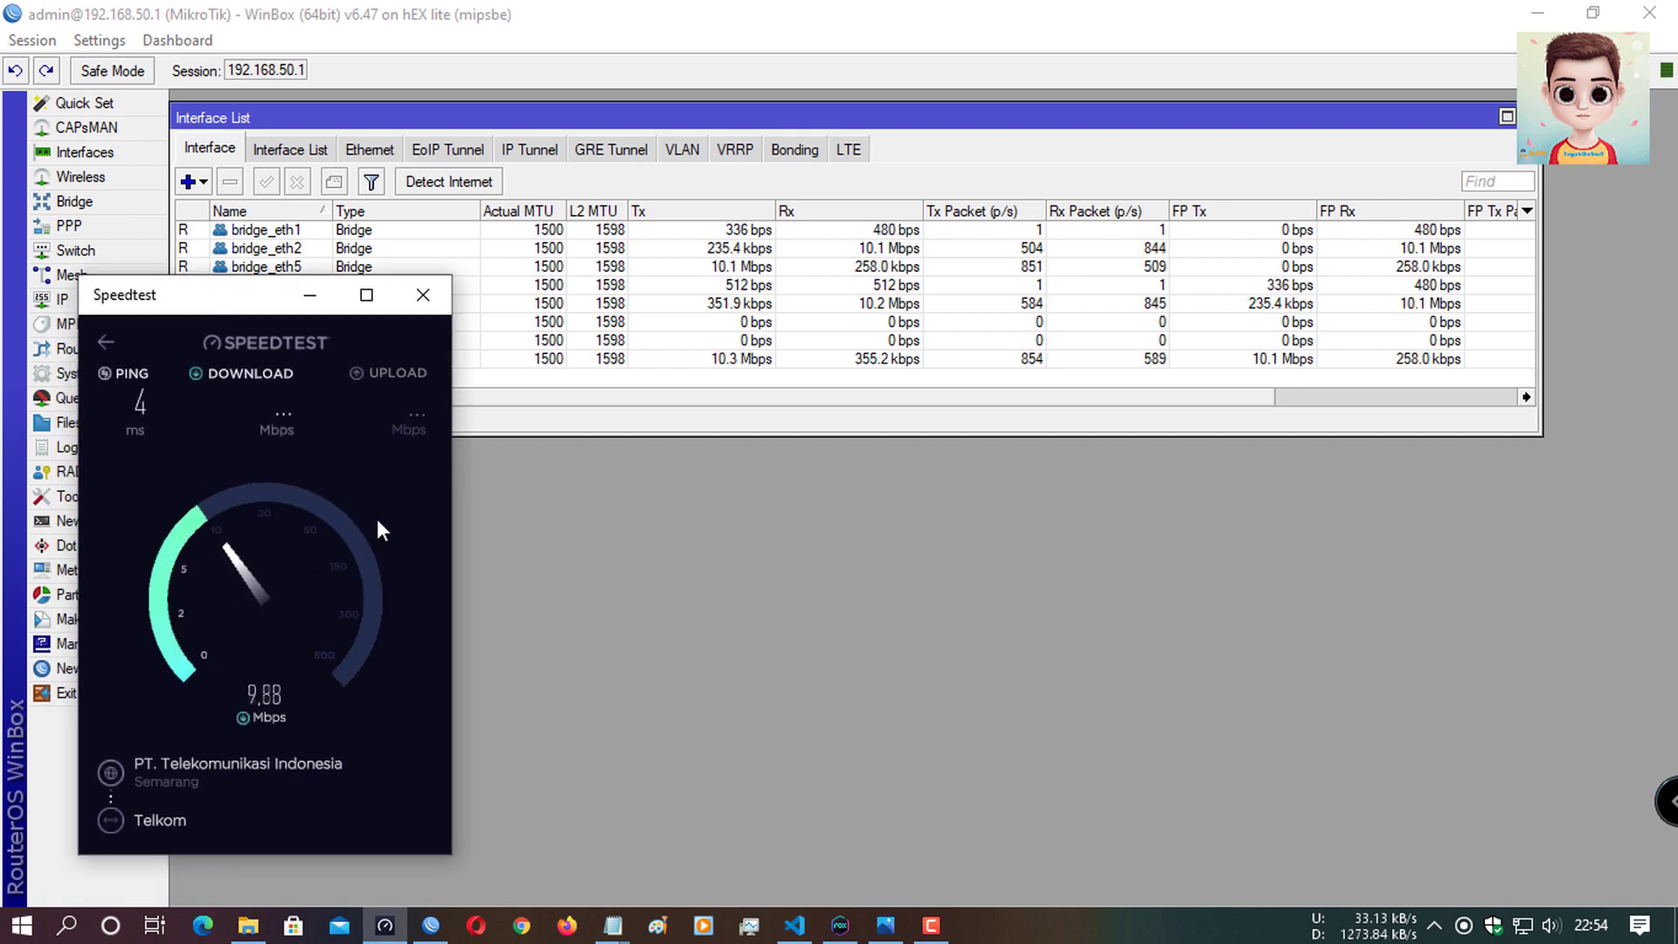
{"action": "left_click_drag", "start_coordinate": [304, 303], "coordinate": [345, 303]}
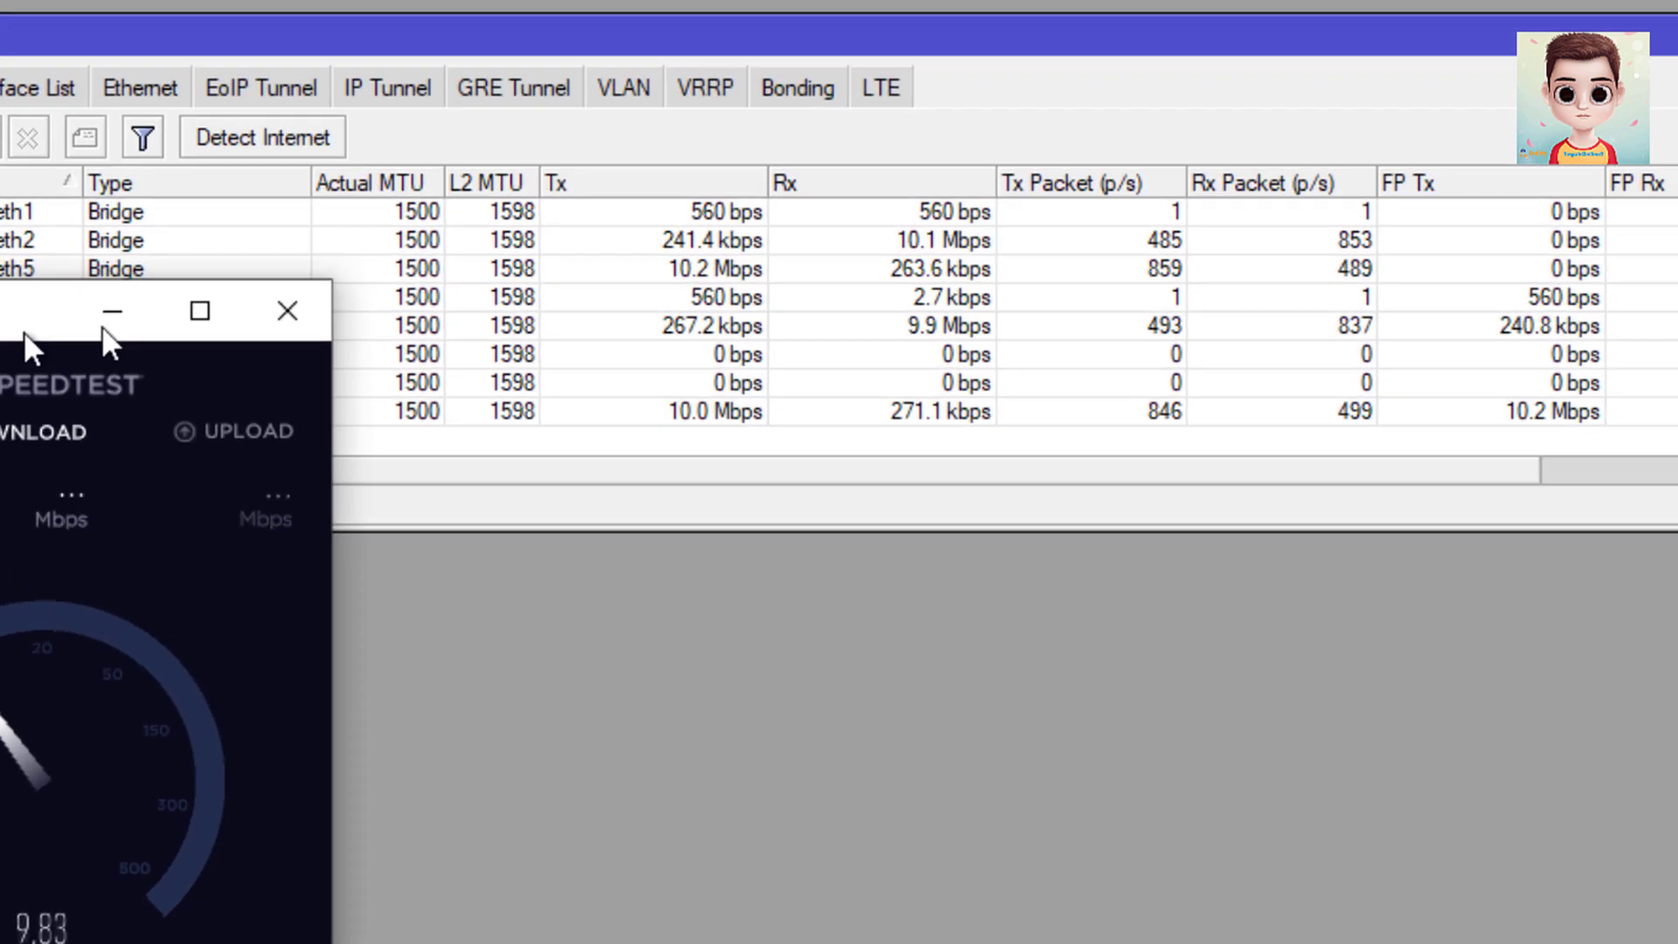
{"action": "mouse_move", "coordinate": [103, 328]}
{"action": "left_mouse_down"}
{"action": "mouse_move", "coordinate": [610, 330]}
{"action": "mouse_move", "coordinate": [801, 360]}
{"action": "mouse_move", "coordinate": [801, 378]}
{"action": "left_mouse_up"}
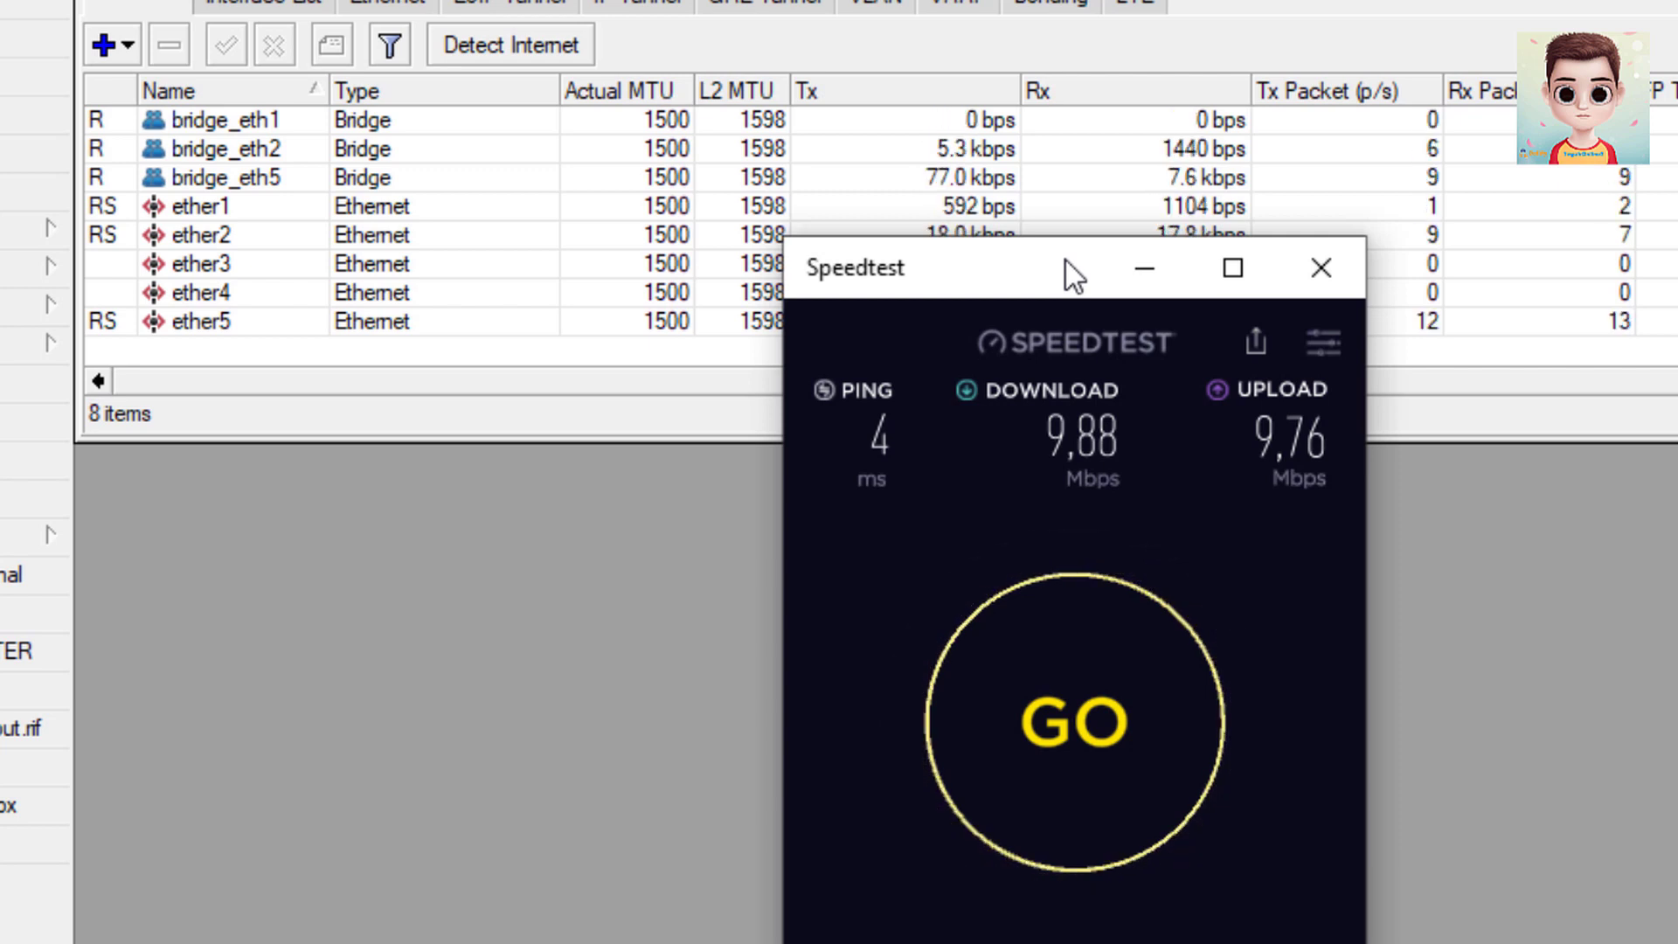
{"action": "left_click", "coordinate": [1141, 267]}
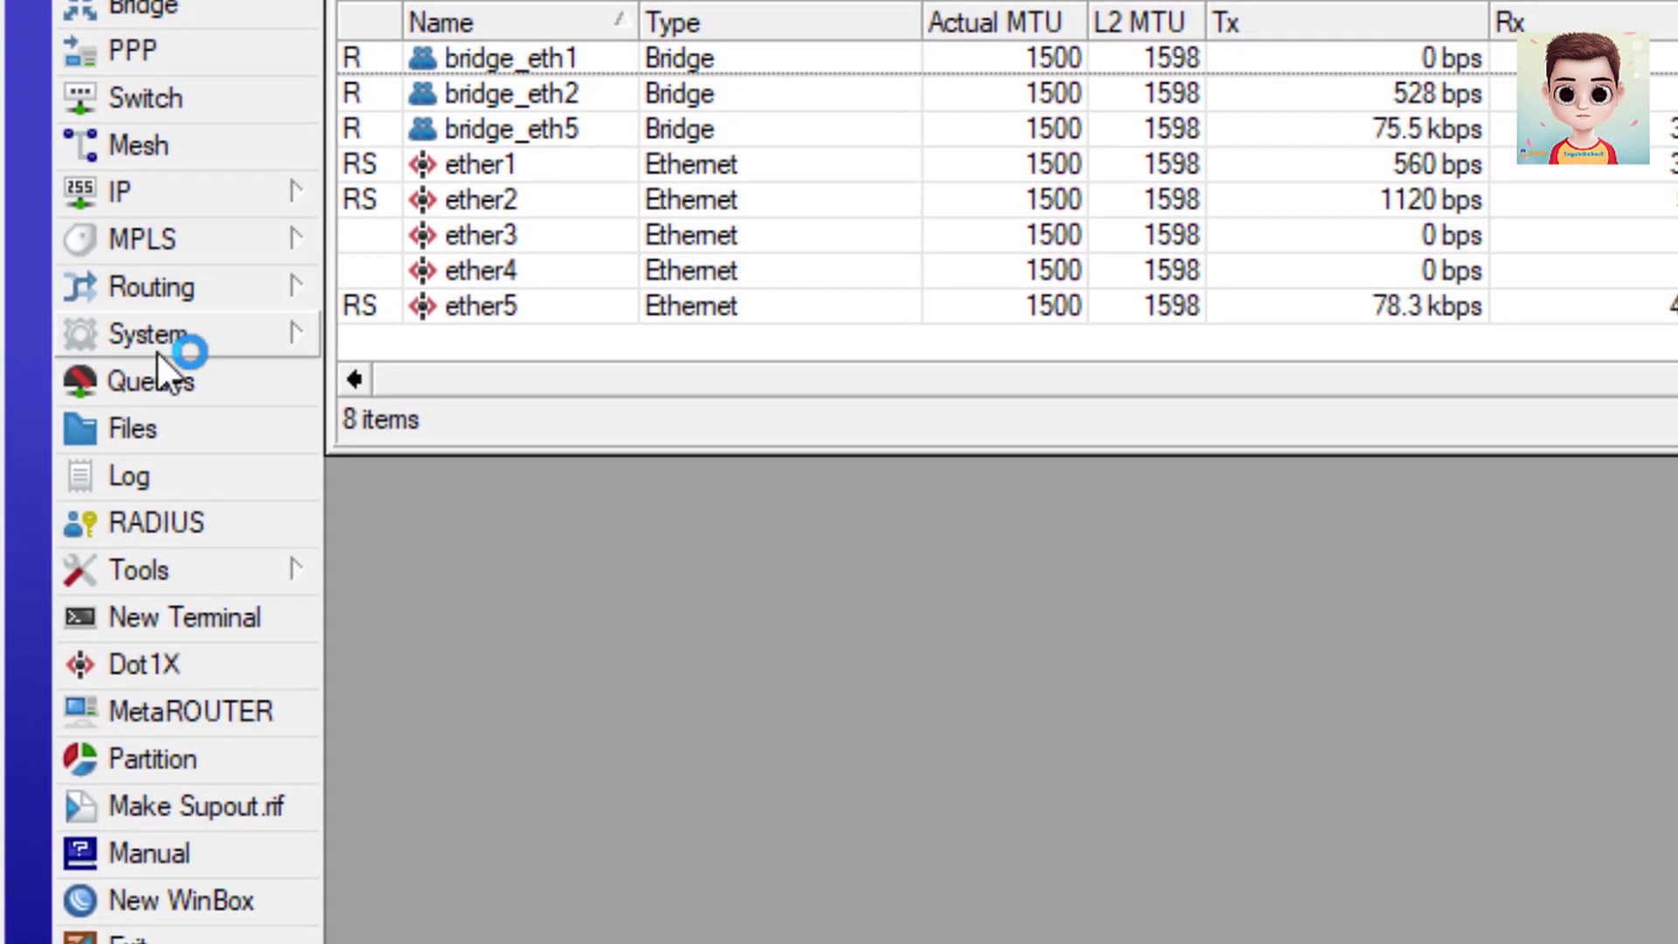
Step: Reset the router configuration with No Default Configuration and Do Not Backup enabled, and confirm the reset
{"action": "left_click", "coordinate": [155, 349]}
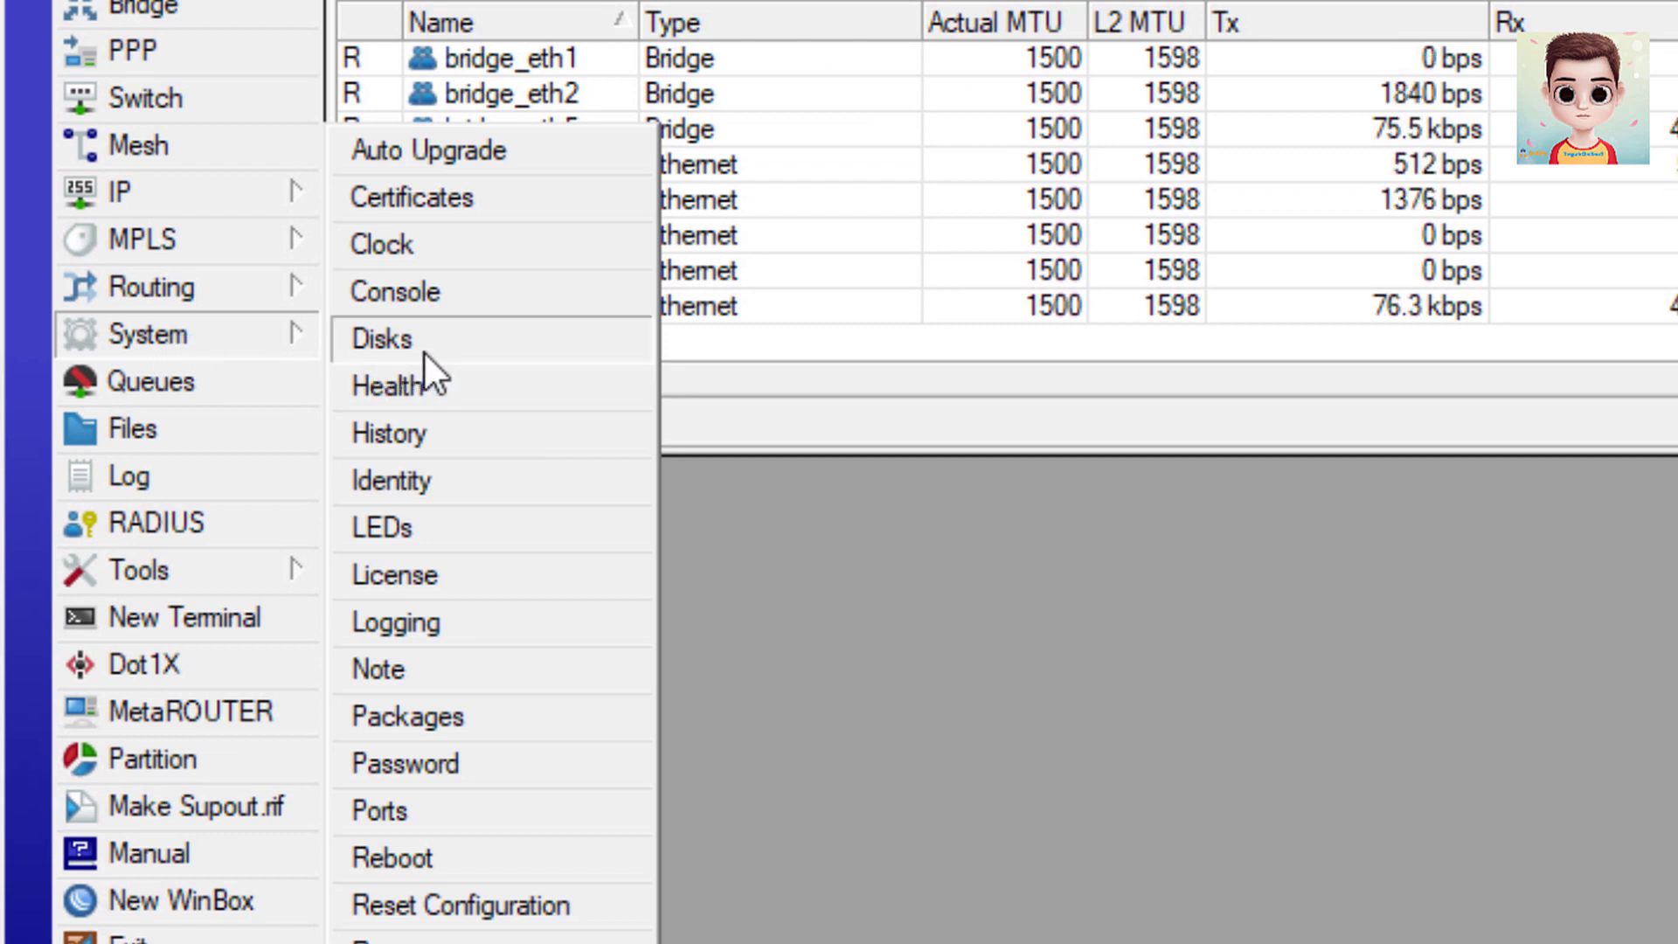
{"action": "left_click", "coordinate": [1560, 432]}
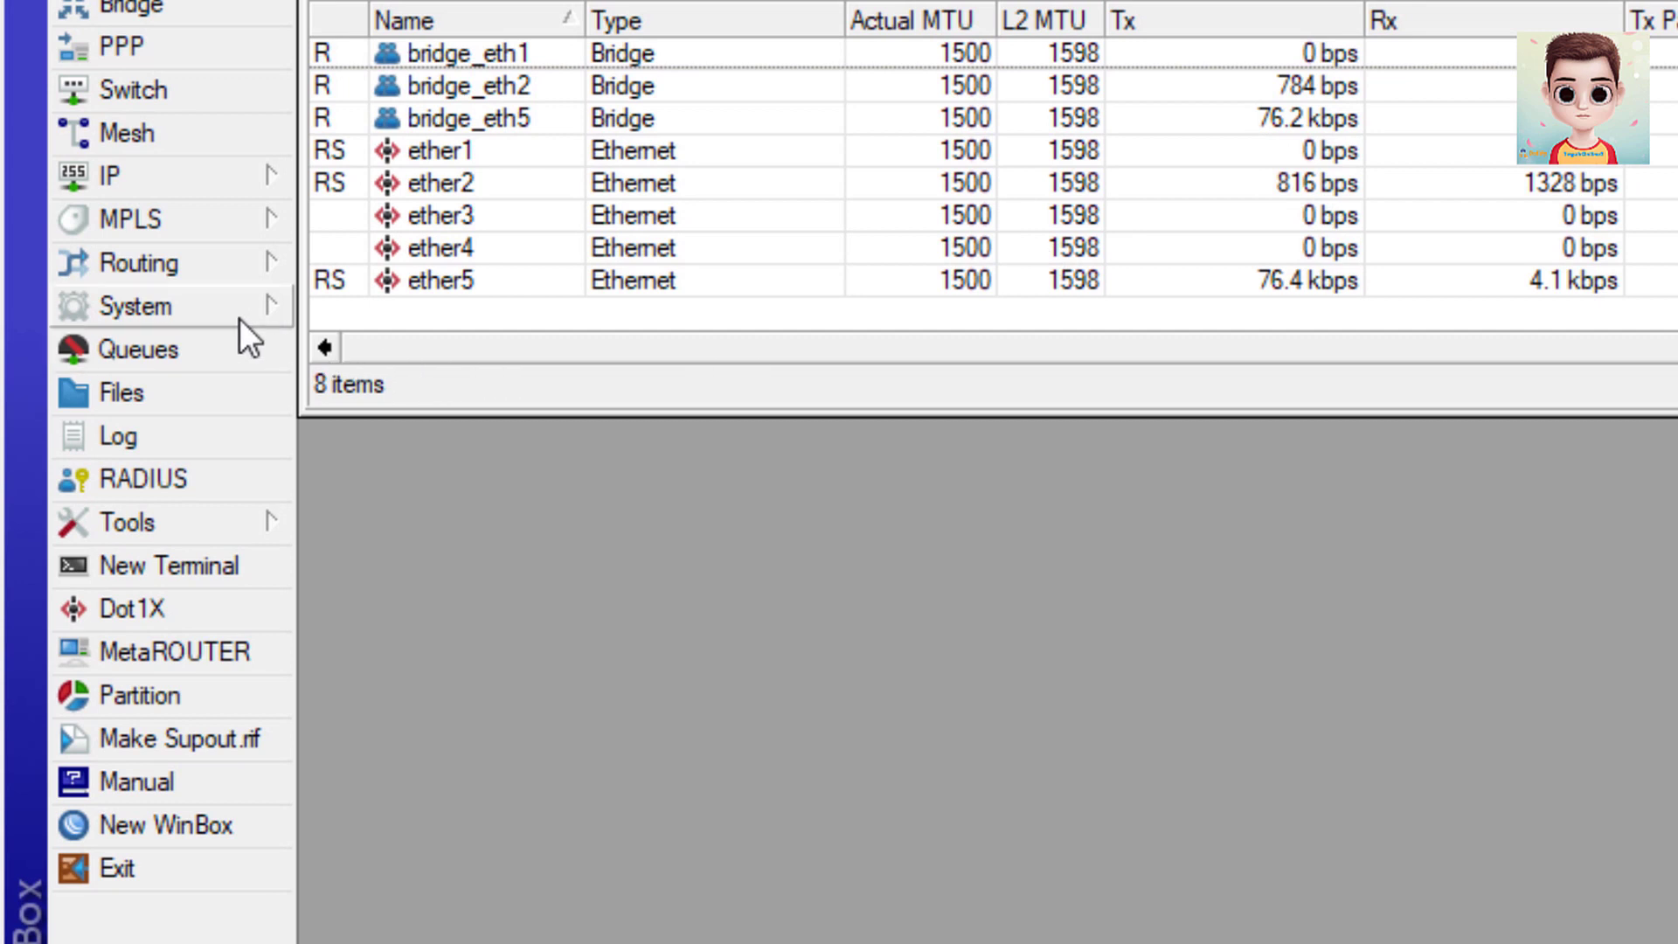
{"action": "left_click", "coordinate": [238, 317]}
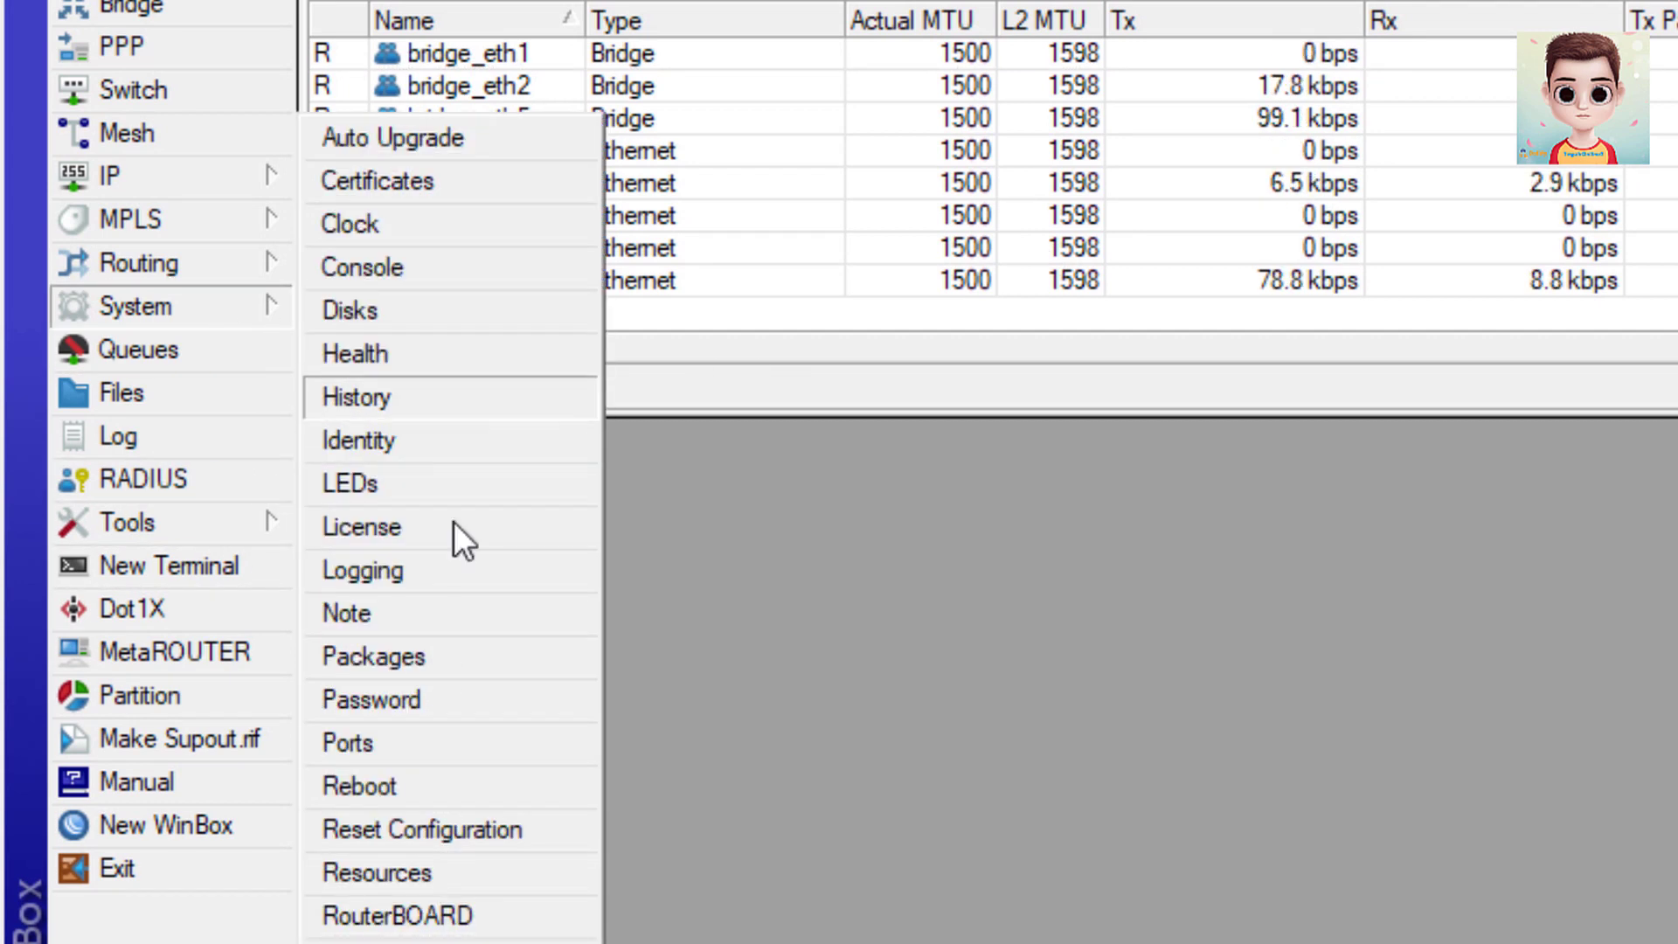
{"action": "left_click", "coordinate": [511, 831]}
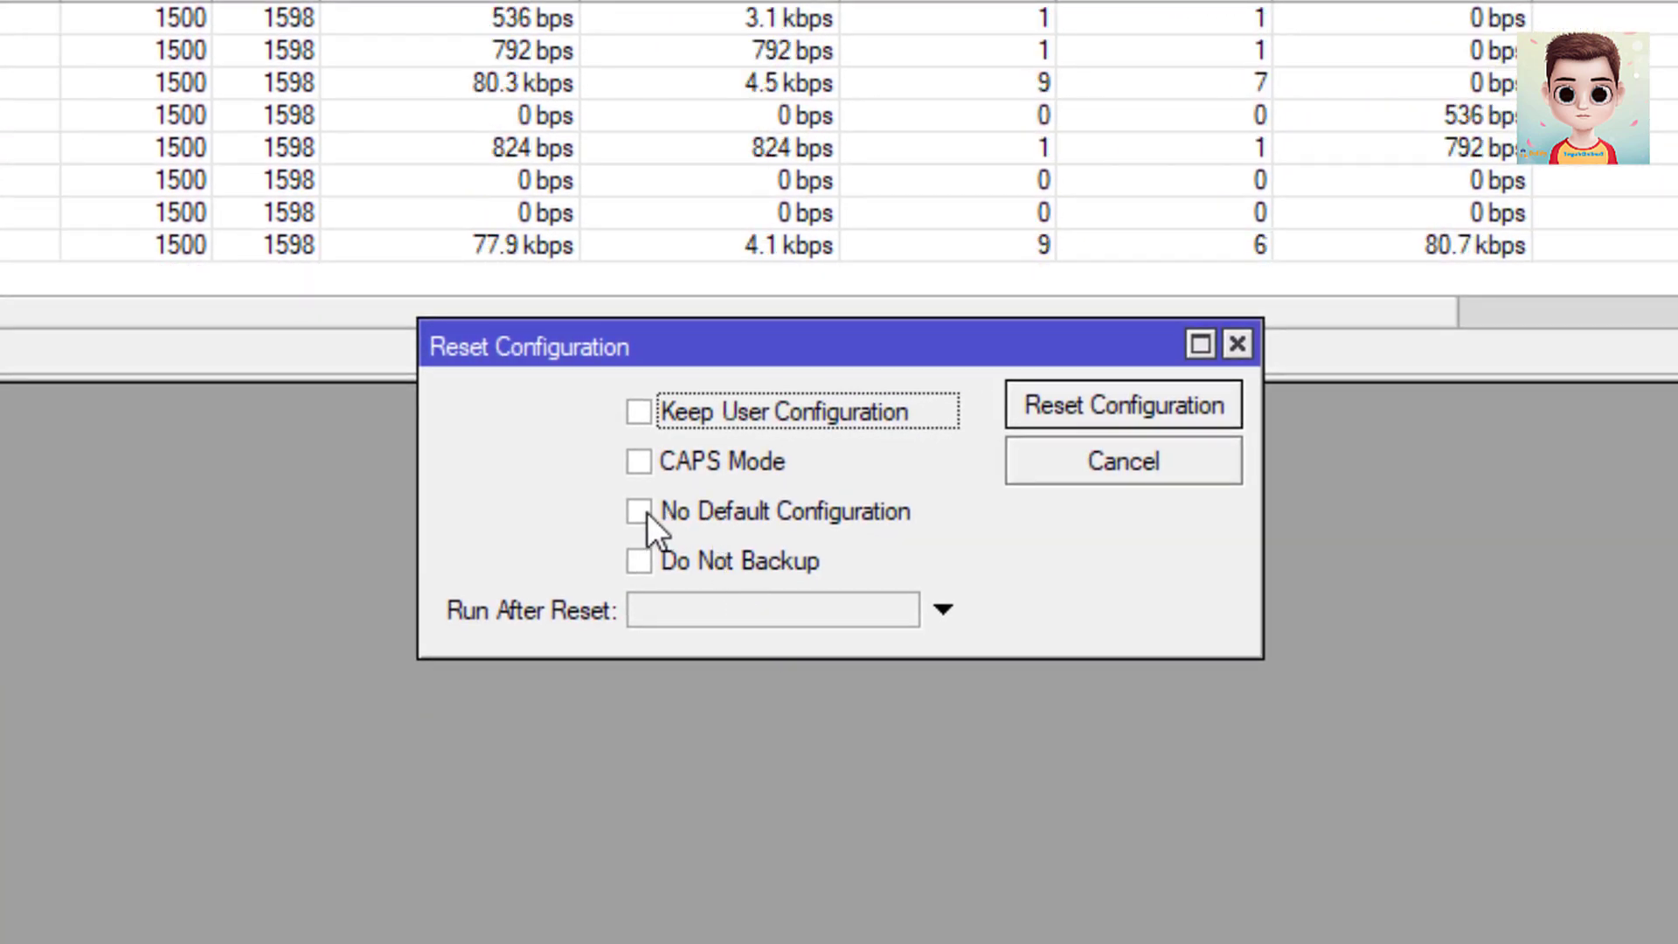
{"action": "left_click", "coordinate": [785, 512]}
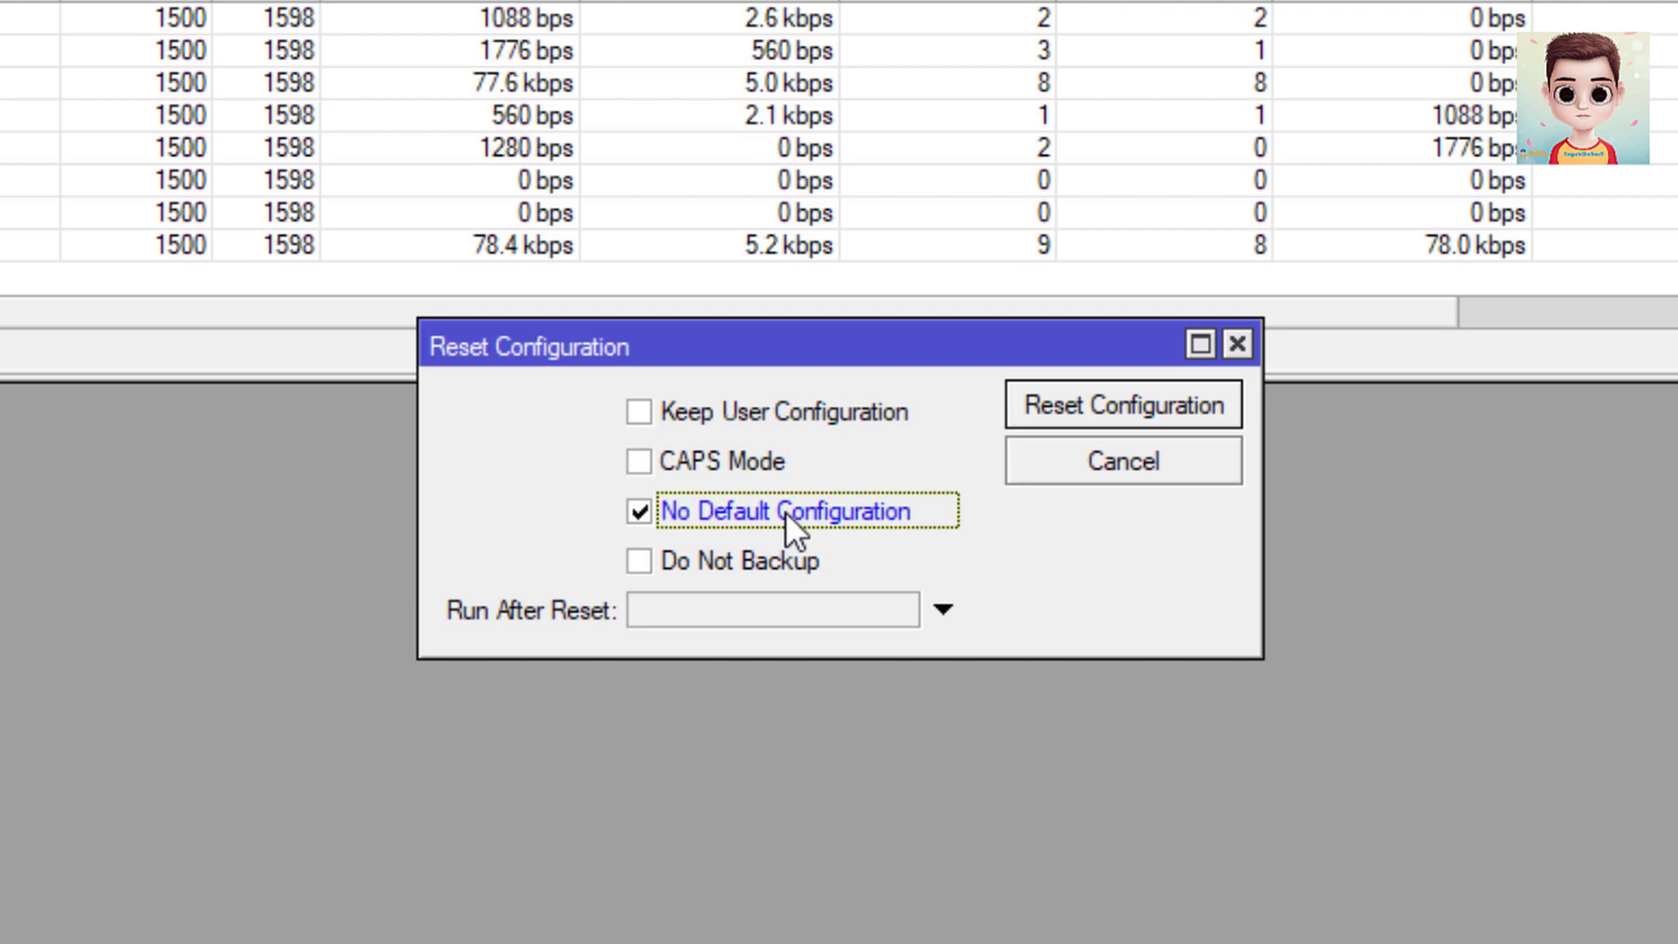
{"action": "left_click", "coordinate": [722, 567]}
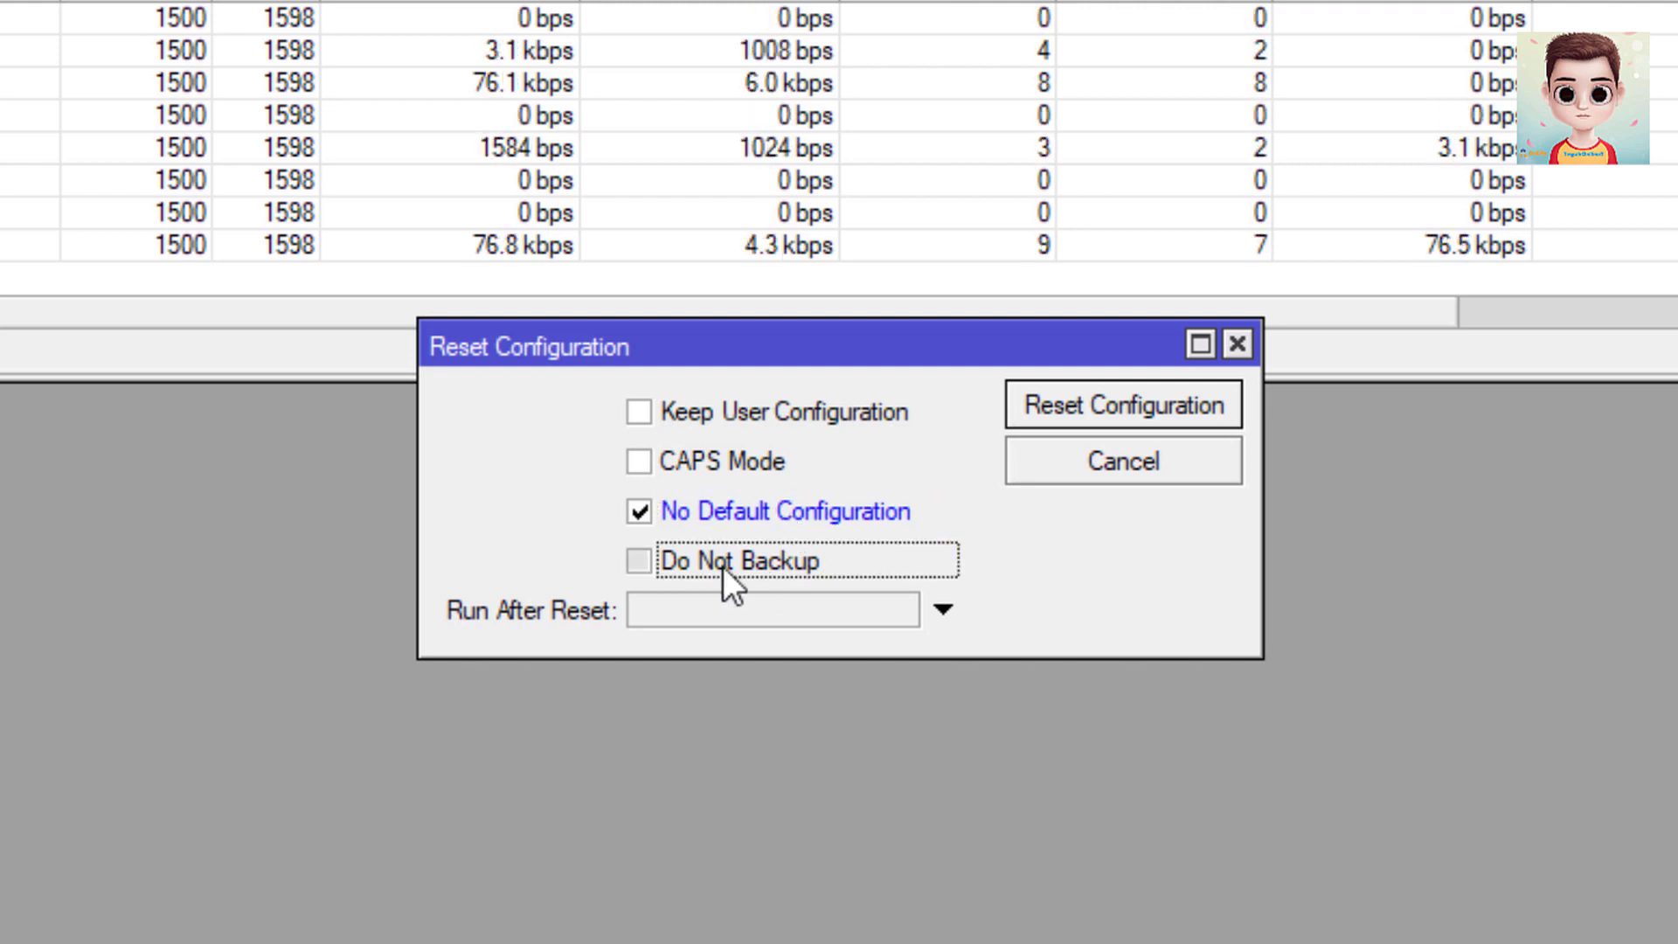
{"action": "left_click", "coordinate": [1147, 405]}
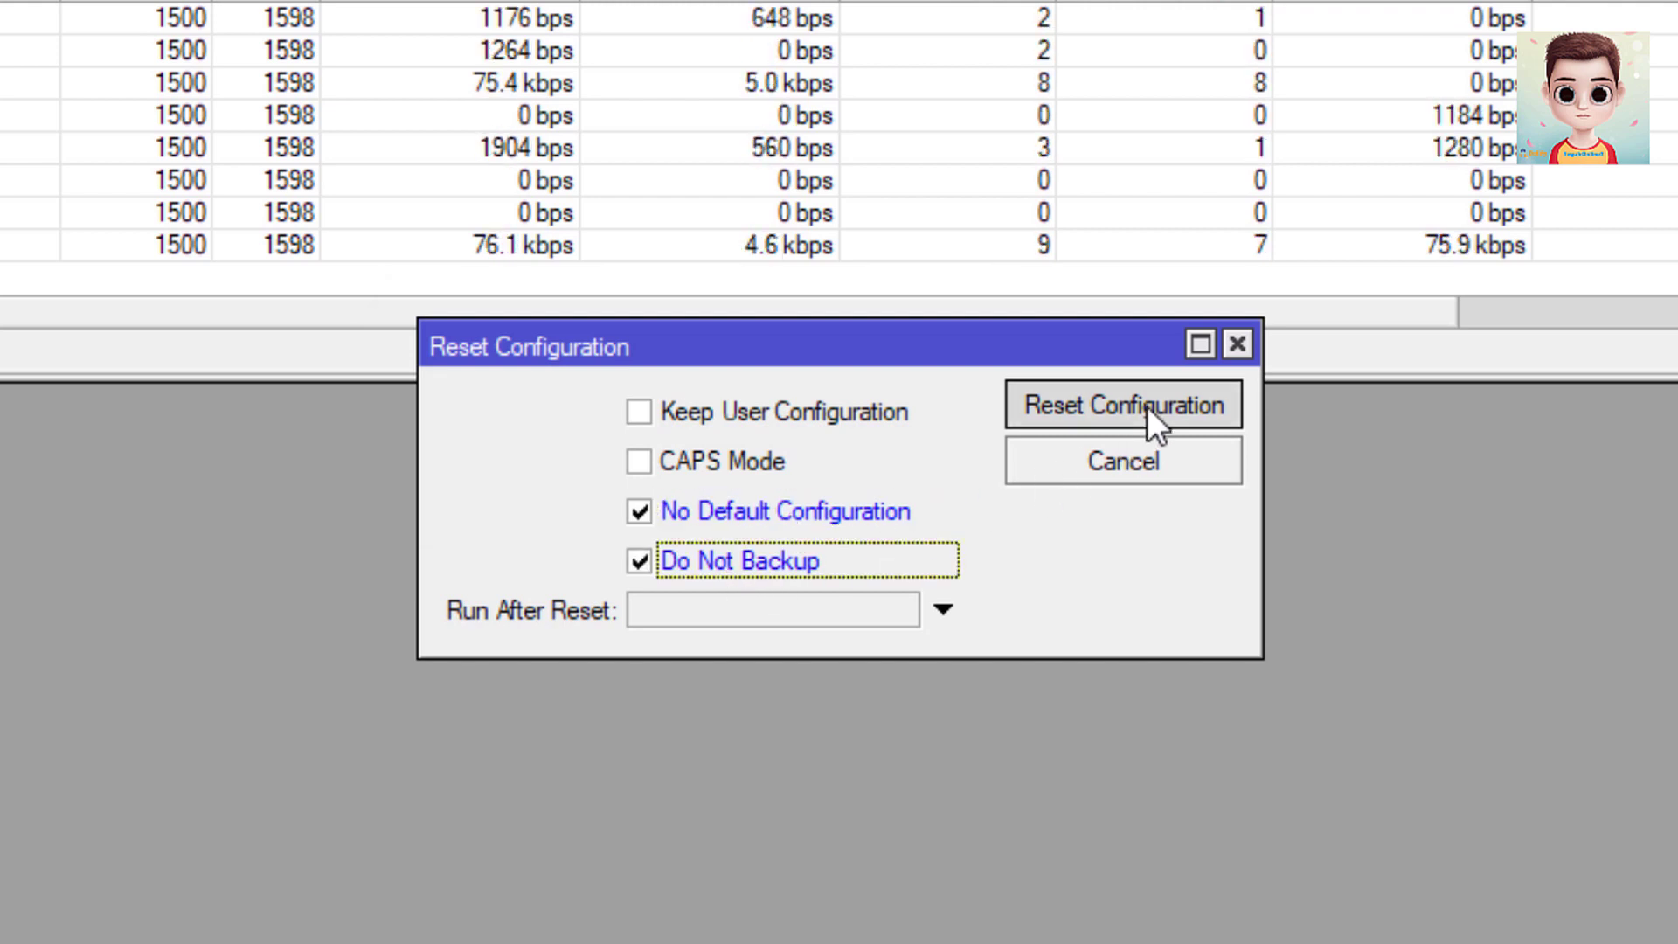
{"action": "left_click", "coordinate": [874, 476]}
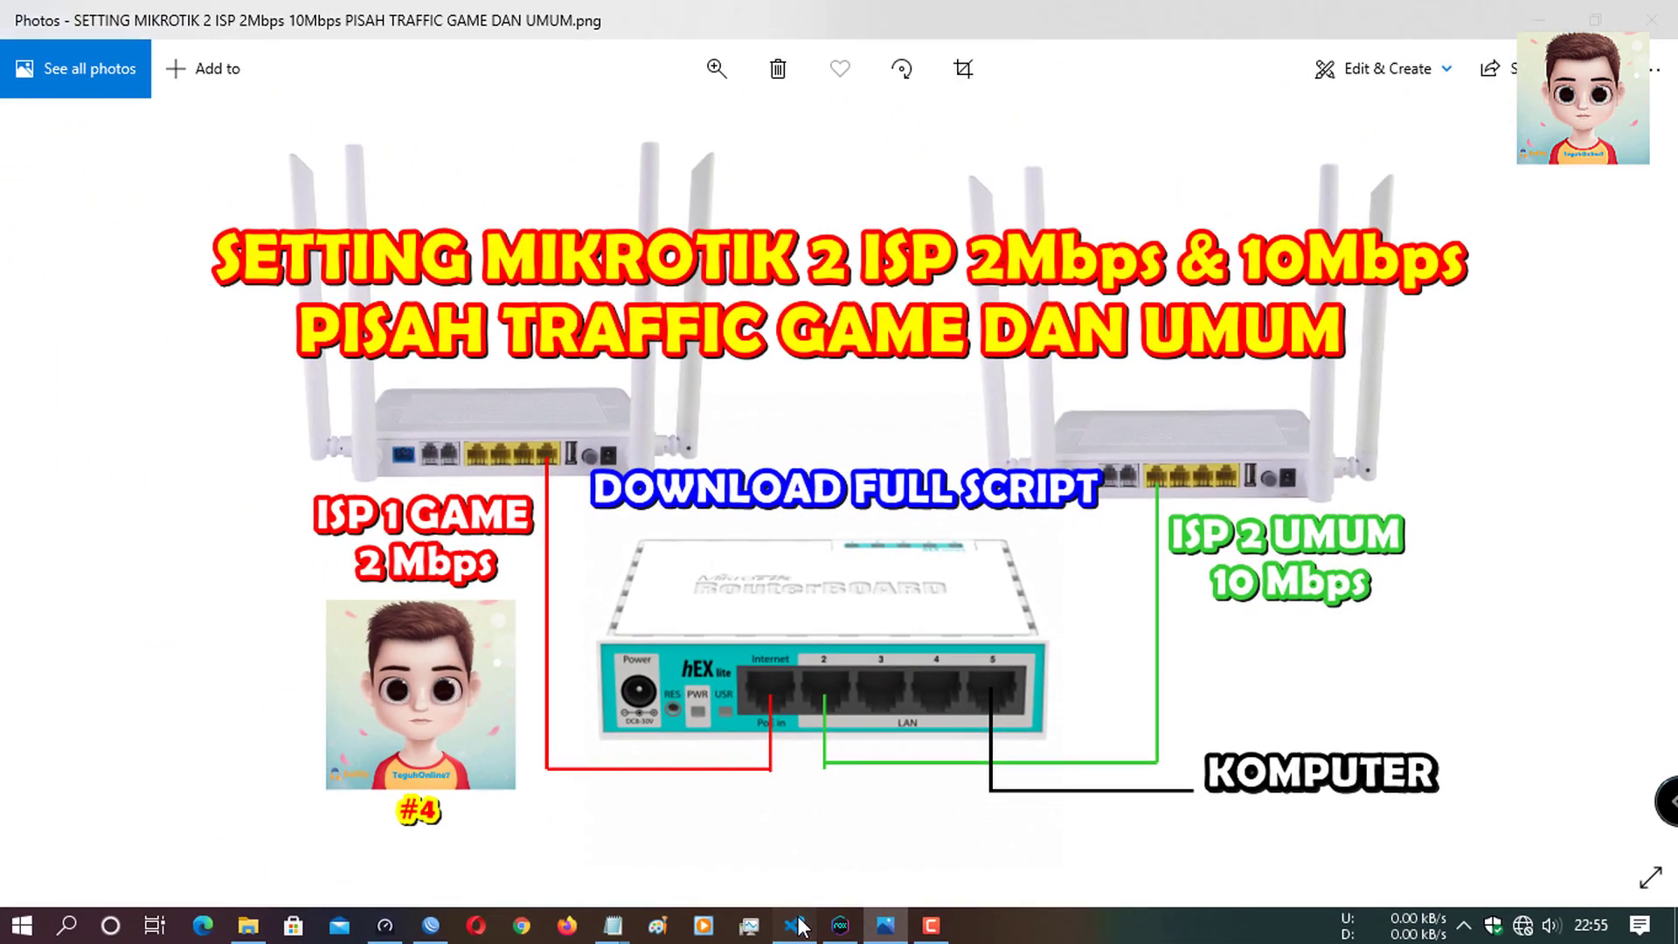
Step: Switch to Visual Studio Code and examine the bridge names and the DHCP pool range in the 2 ISP GAME DAN UMUM.rsc script
{"action": "left_click", "coordinate": [794, 925]}
{"action": "scroll", "coordinate": [363, 354], "scroll_direction": "up", "scroll_amount": 7}
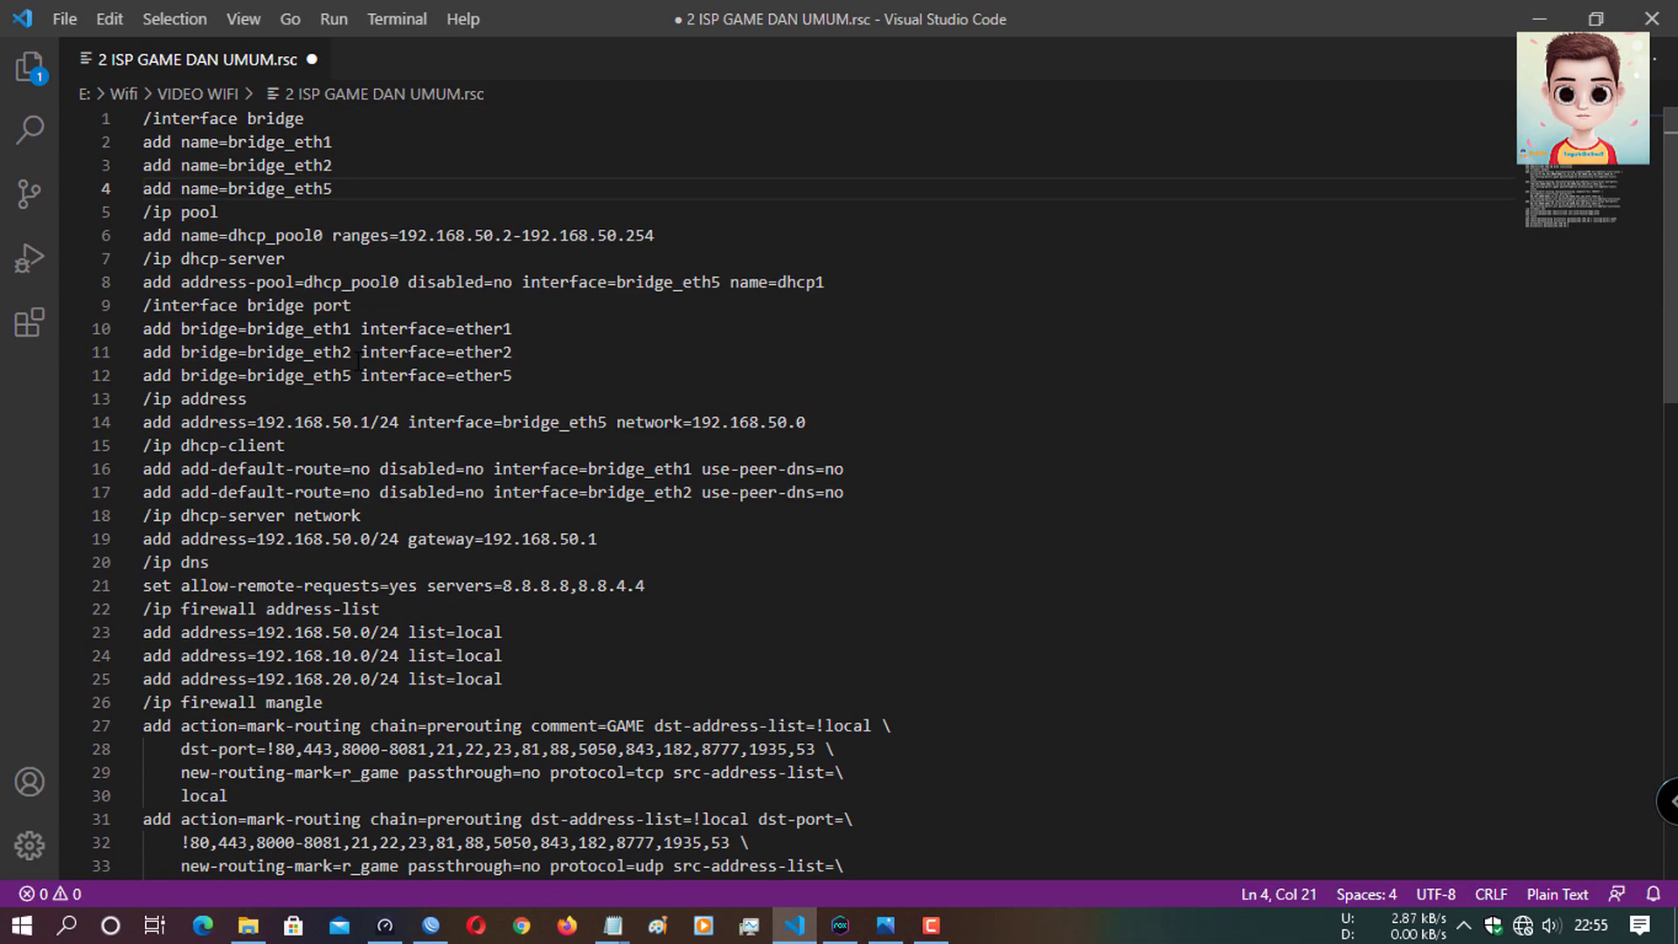
{"action": "left_click_drag", "start_coordinate": [143, 118], "coordinate": [356, 176]}
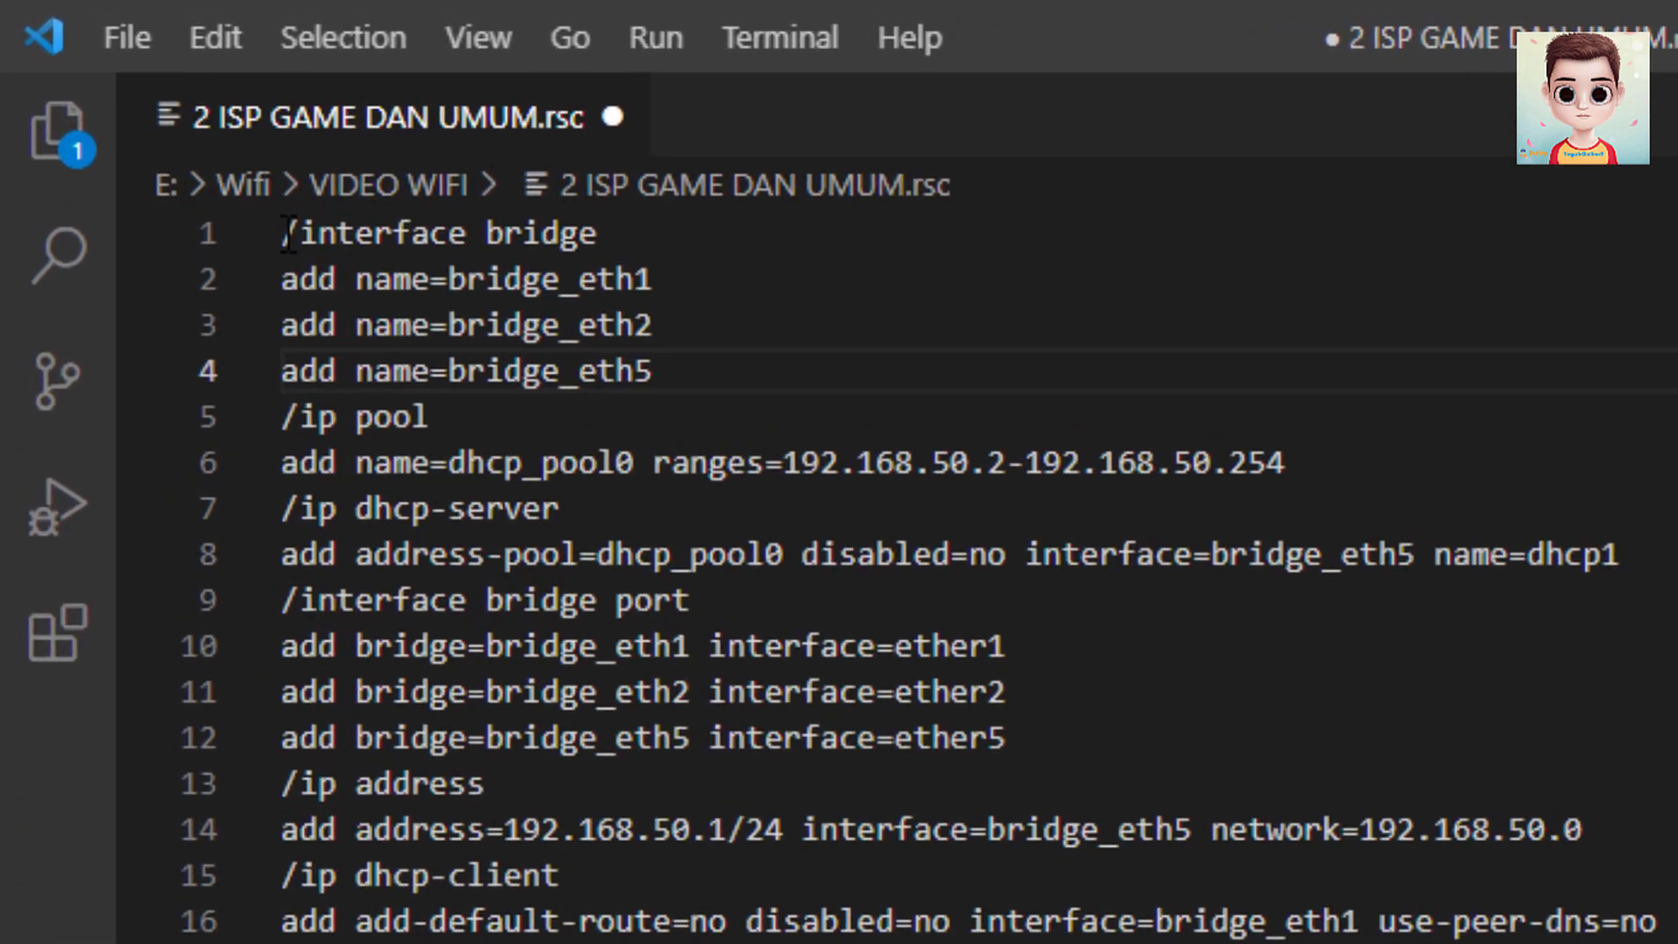
{"action": "left_click_drag", "start_coordinate": [713, 354], "coordinate": [297, 243]}
{"action": "left_click", "coordinate": [671, 376]}
{"action": "left_click", "coordinate": [419, 243]}
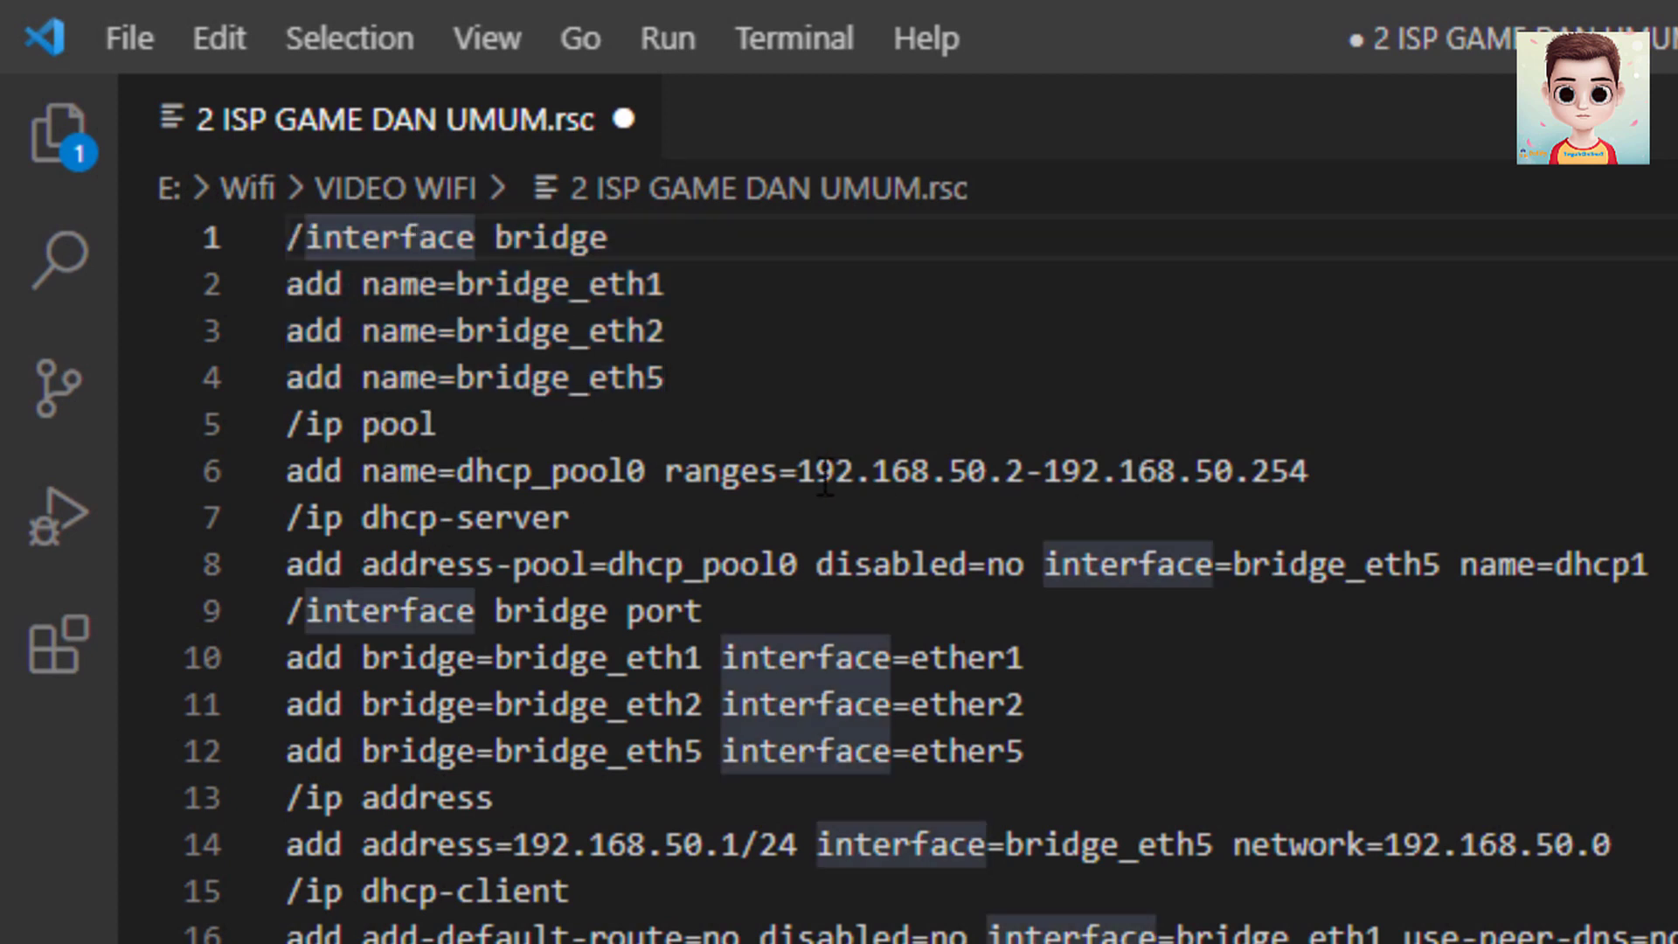
{"action": "left_click_drag", "start_coordinate": [805, 472], "coordinate": [1009, 472]}
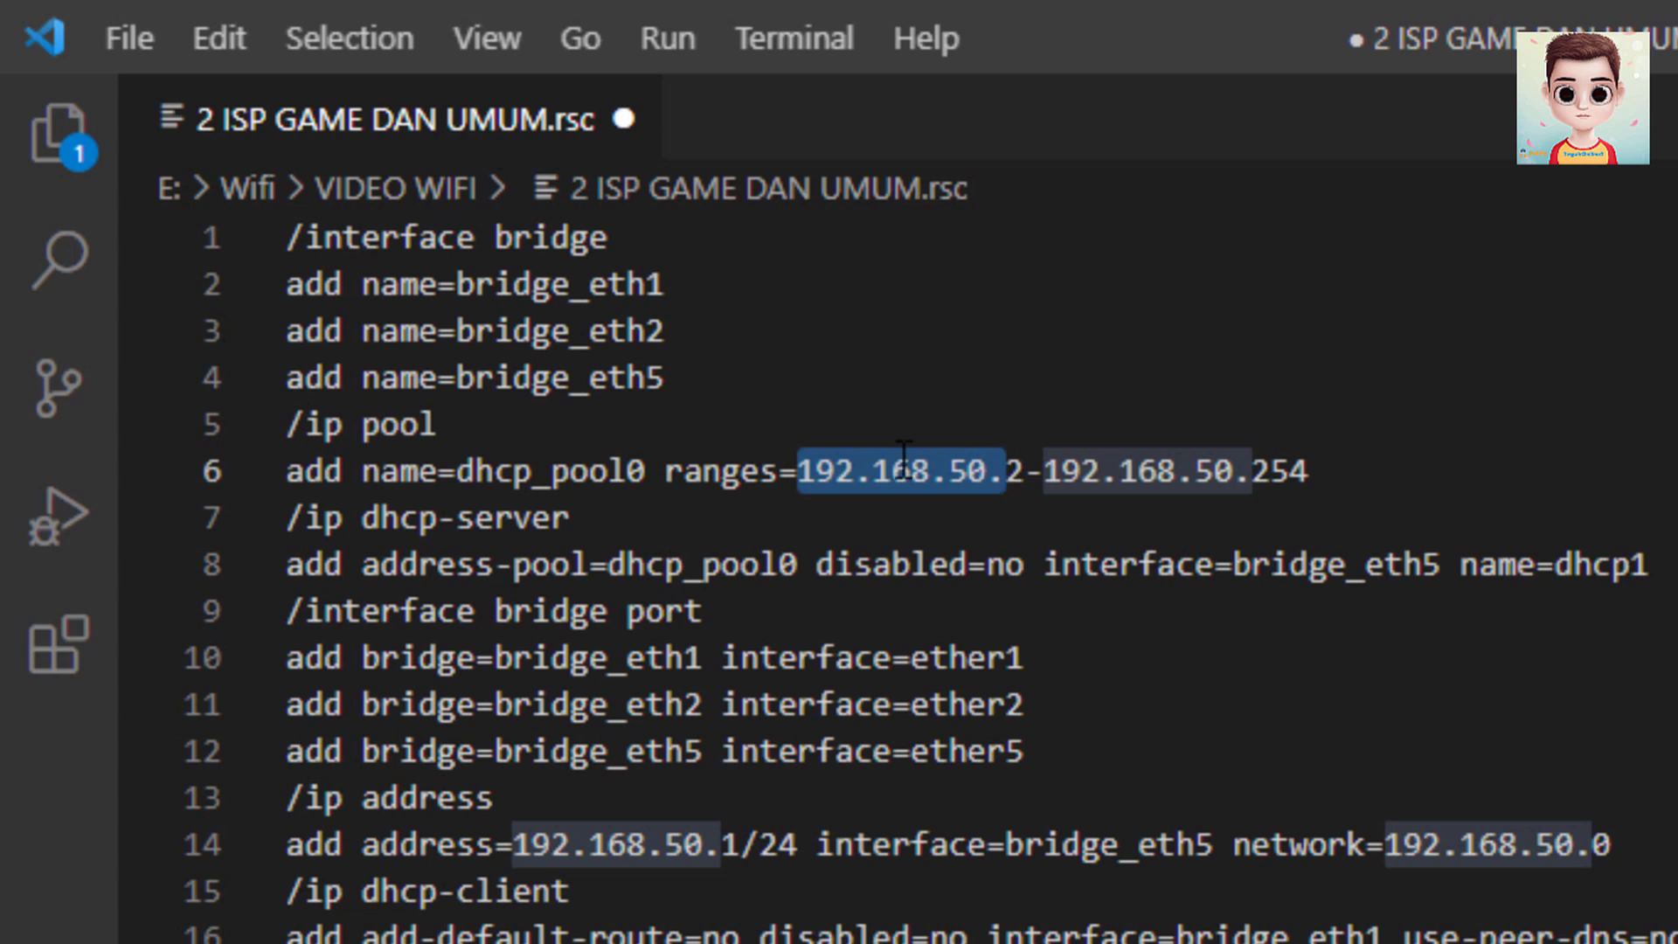
{"action": "left_click", "coordinate": [854, 472]}
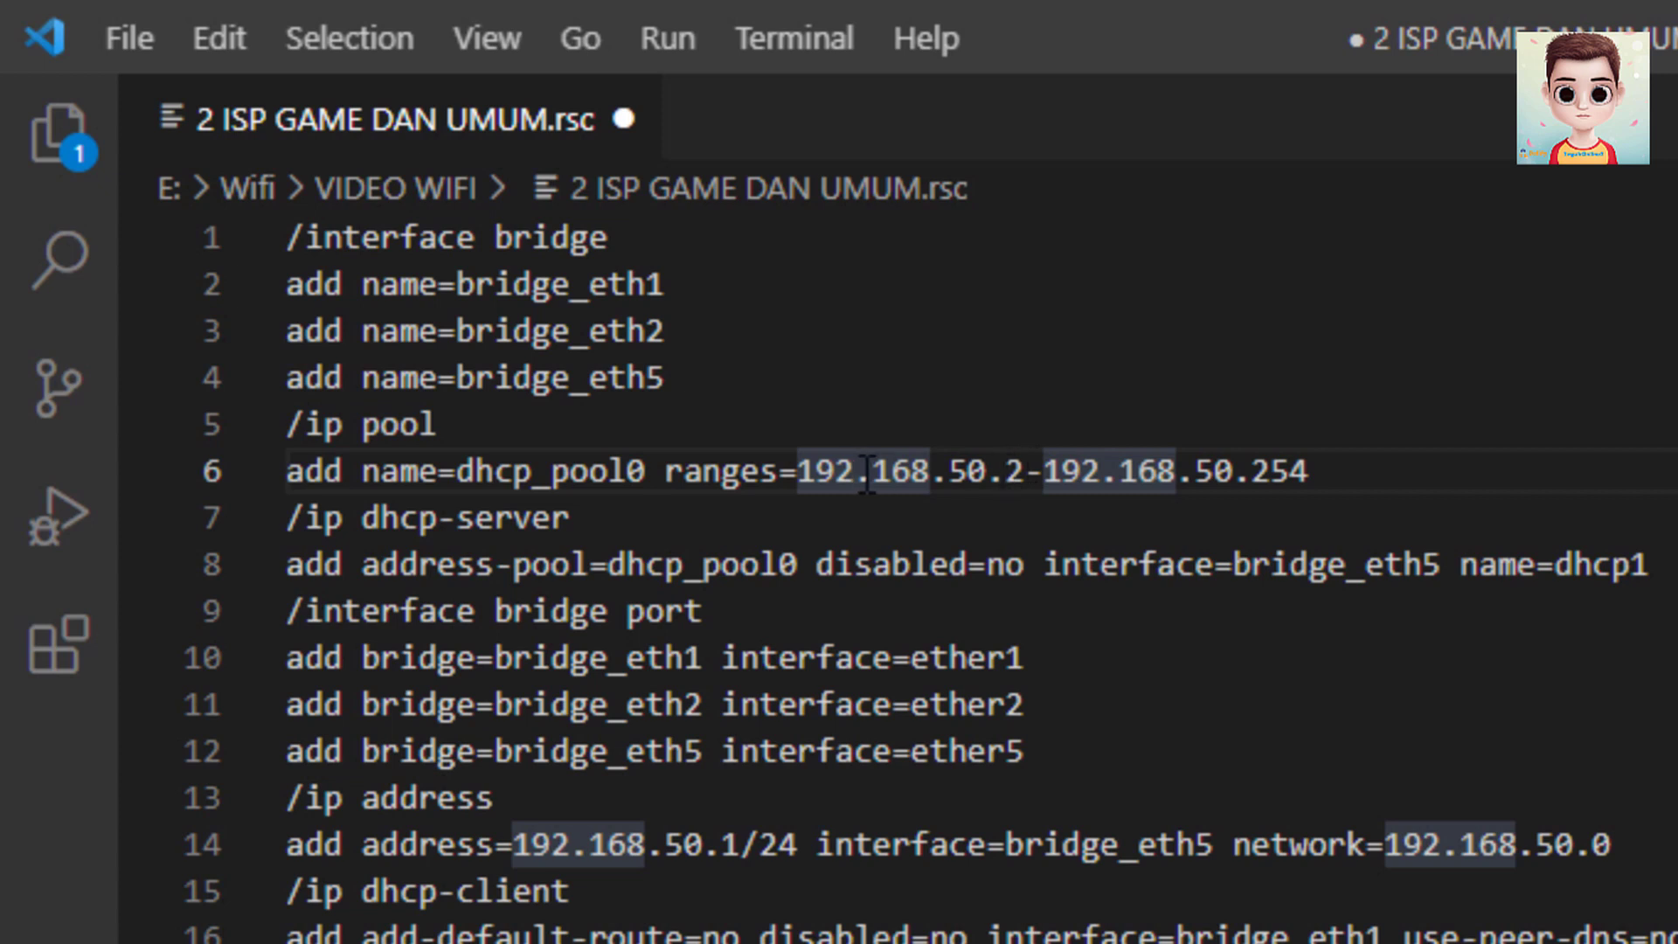
{"action": "left_click_drag", "start_coordinate": [802, 472], "coordinate": [1327, 461]}
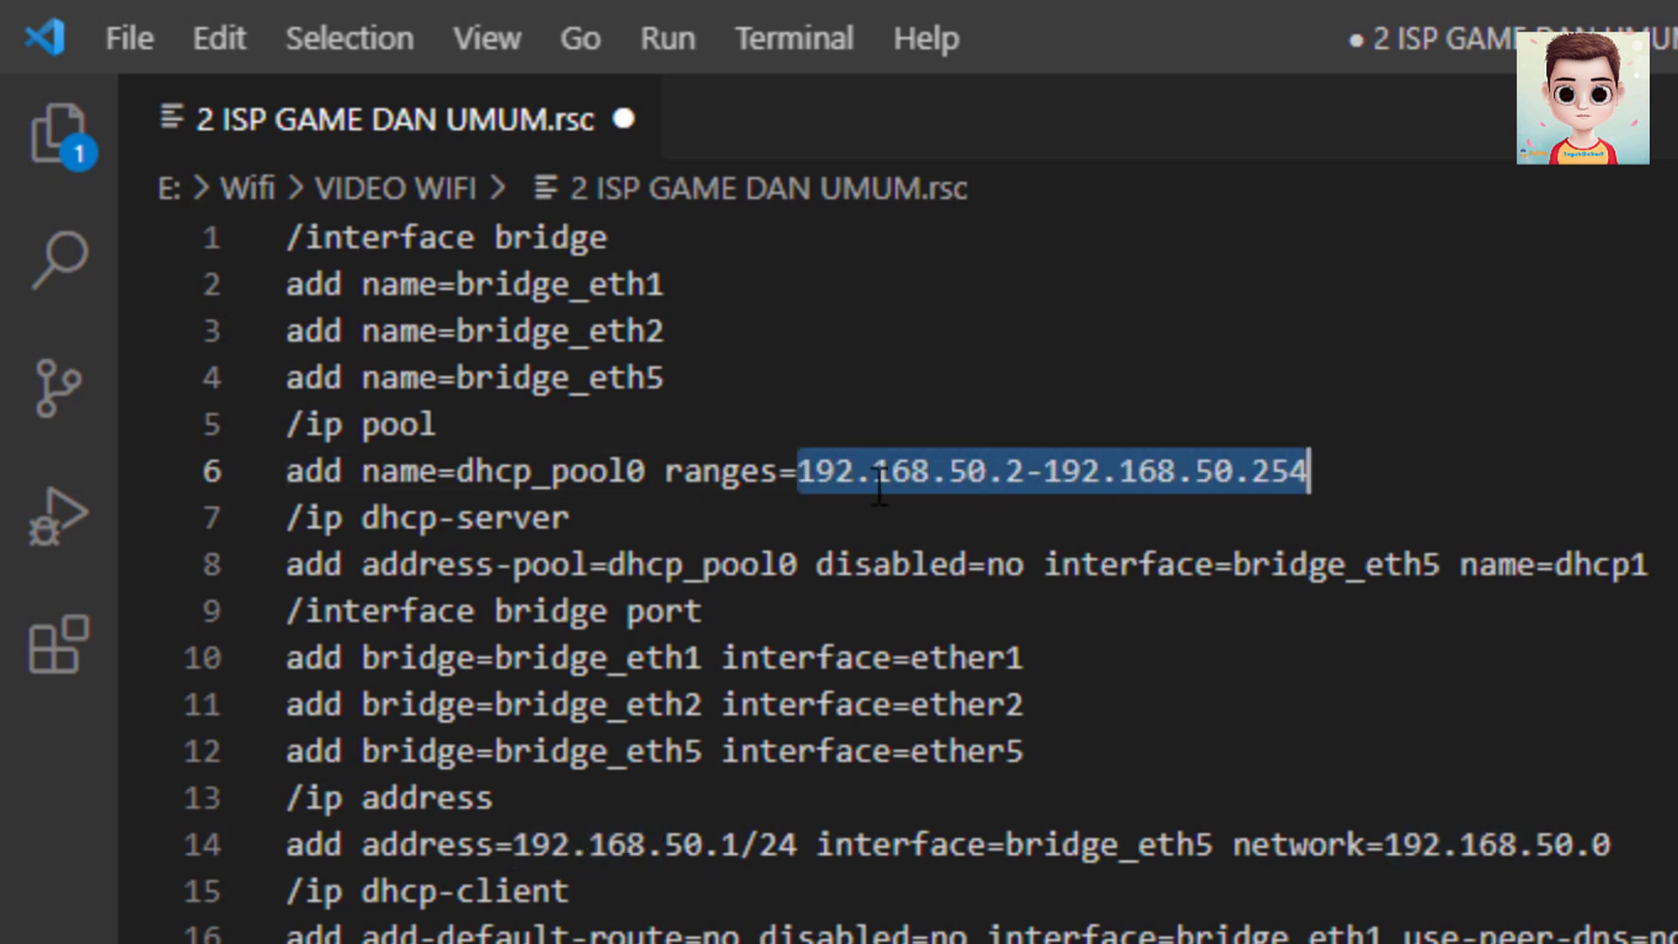
{"action": "left_click", "coordinate": [836, 473]}
{"action": "left_click_drag", "start_coordinate": [877, 473], "coordinate": [1326, 472]}
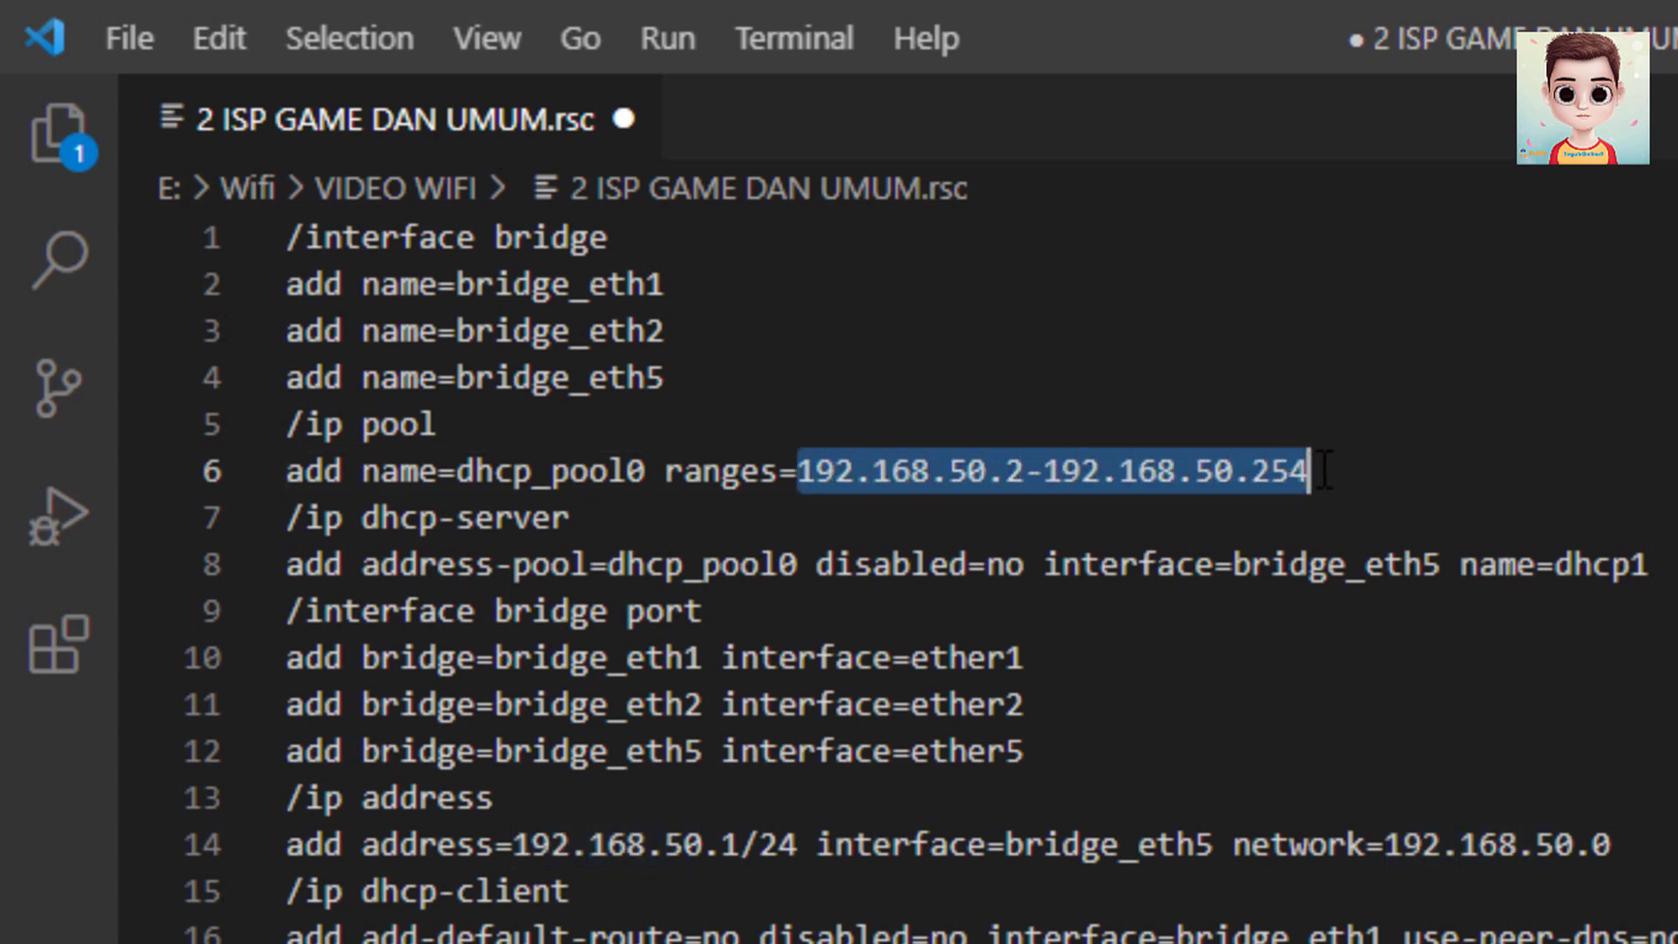
{"action": "left_click", "coordinate": [977, 464]}
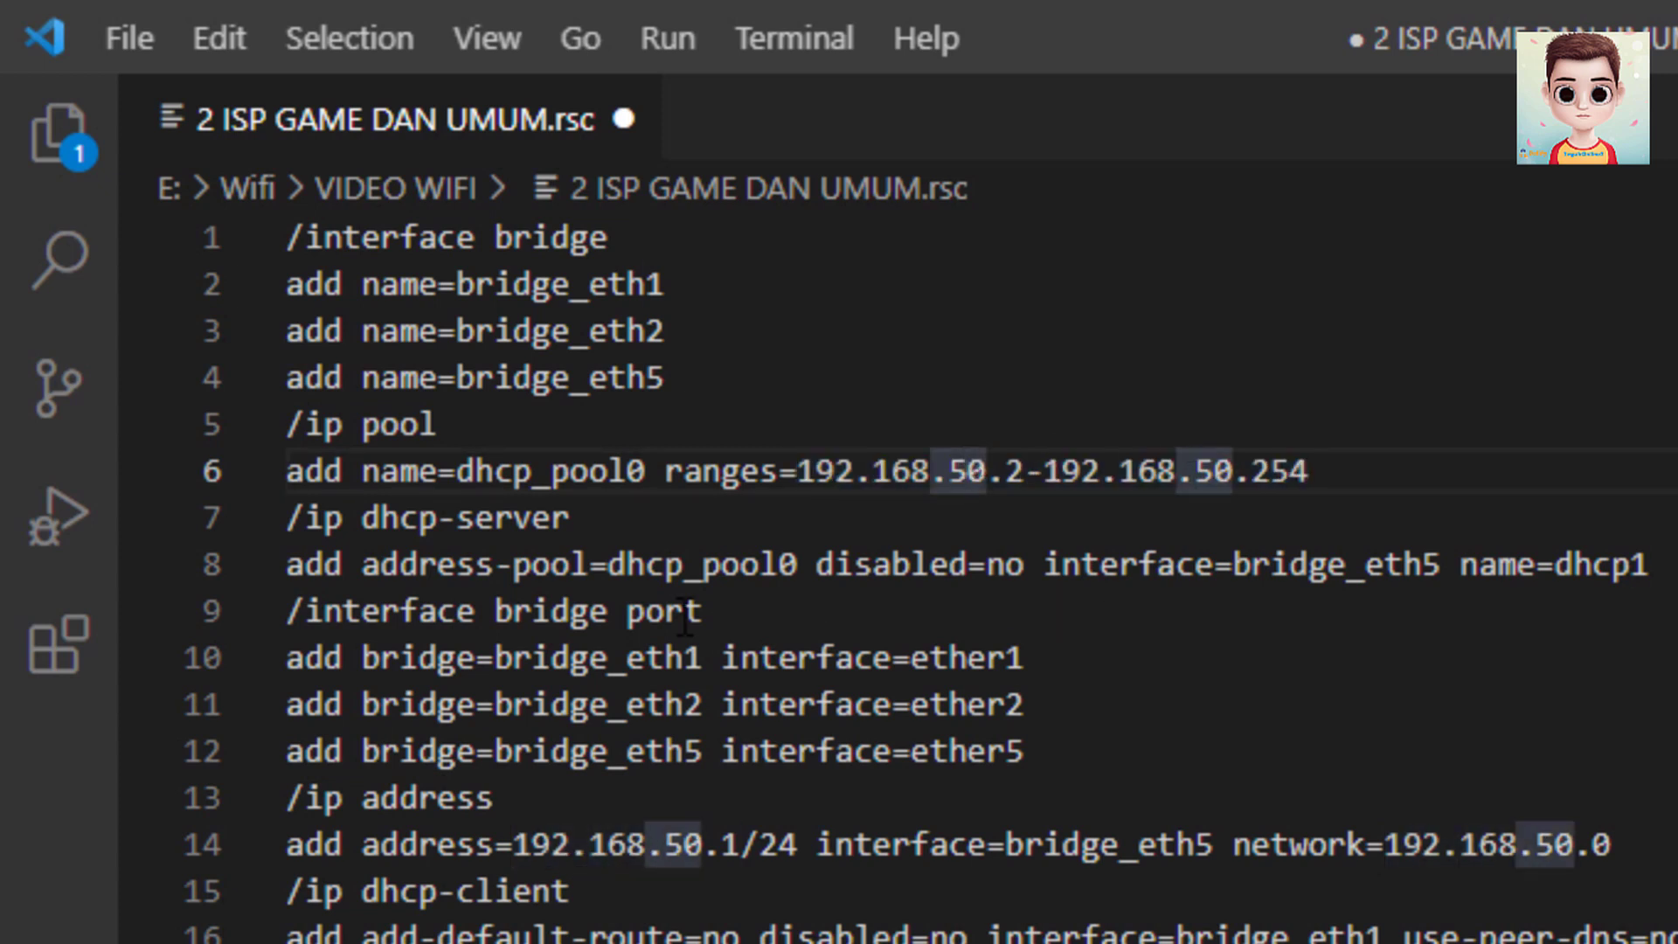
Step: Examine the script's dhcp-server, interface bridge port and dhcp-client sections
{"action": "left_click_drag", "start_coordinate": [298, 518], "coordinate": [1478, 558]}
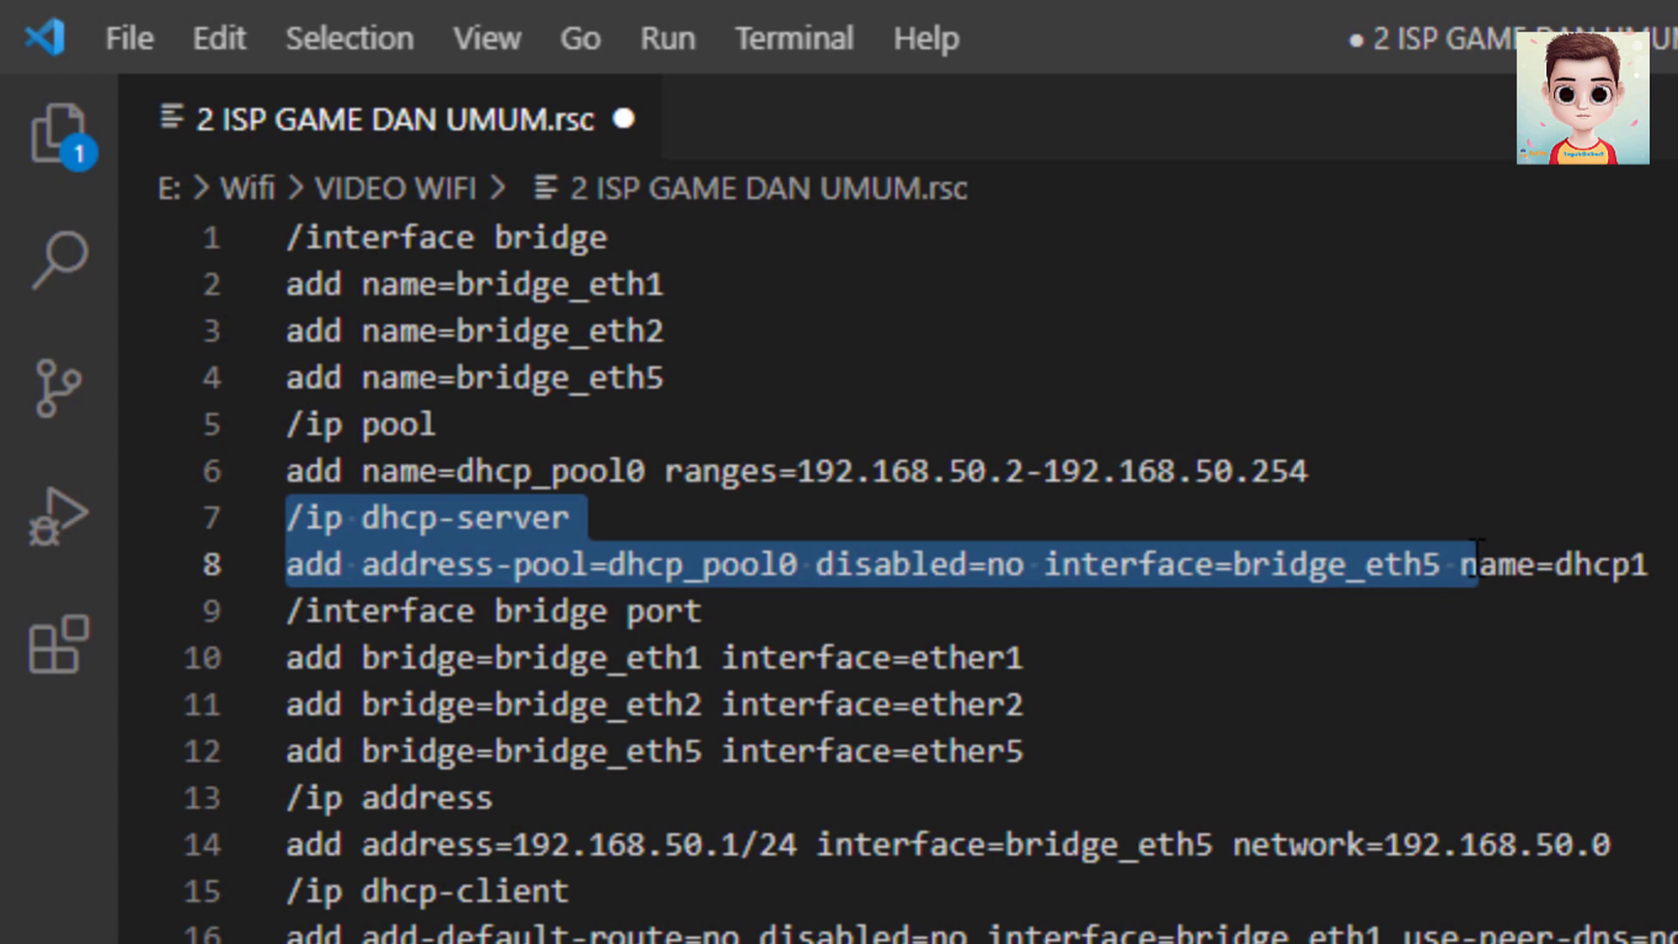
{"action": "left_click", "coordinate": [605, 704]}
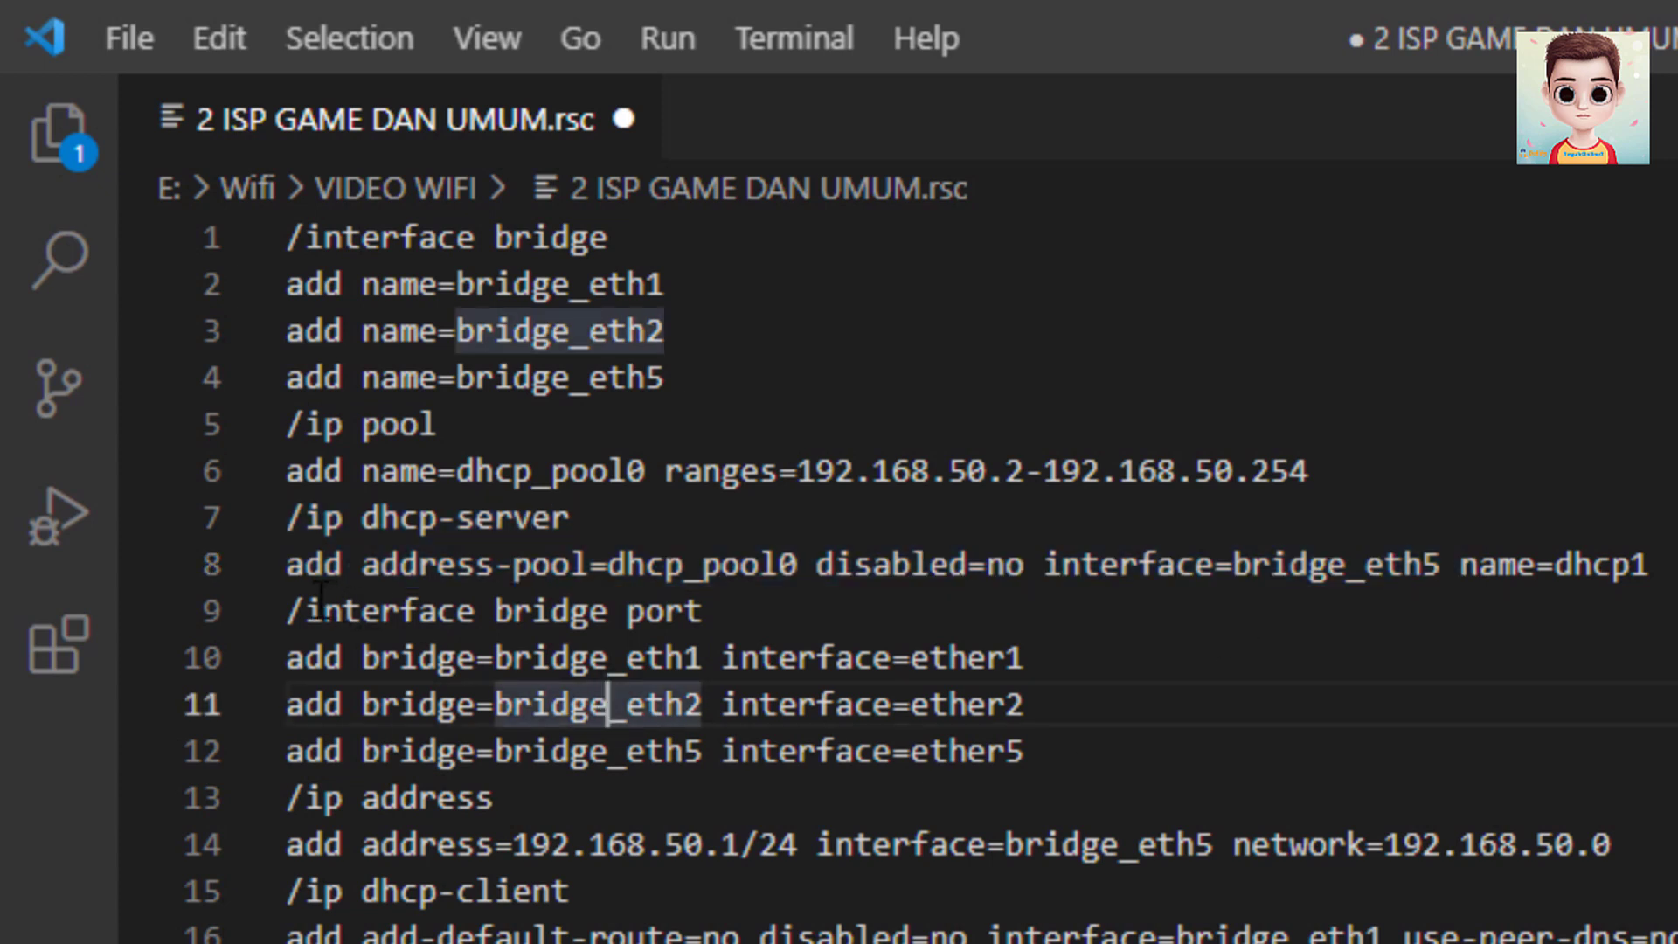
{"action": "left_click_drag", "start_coordinate": [495, 657], "coordinate": [702, 658]}
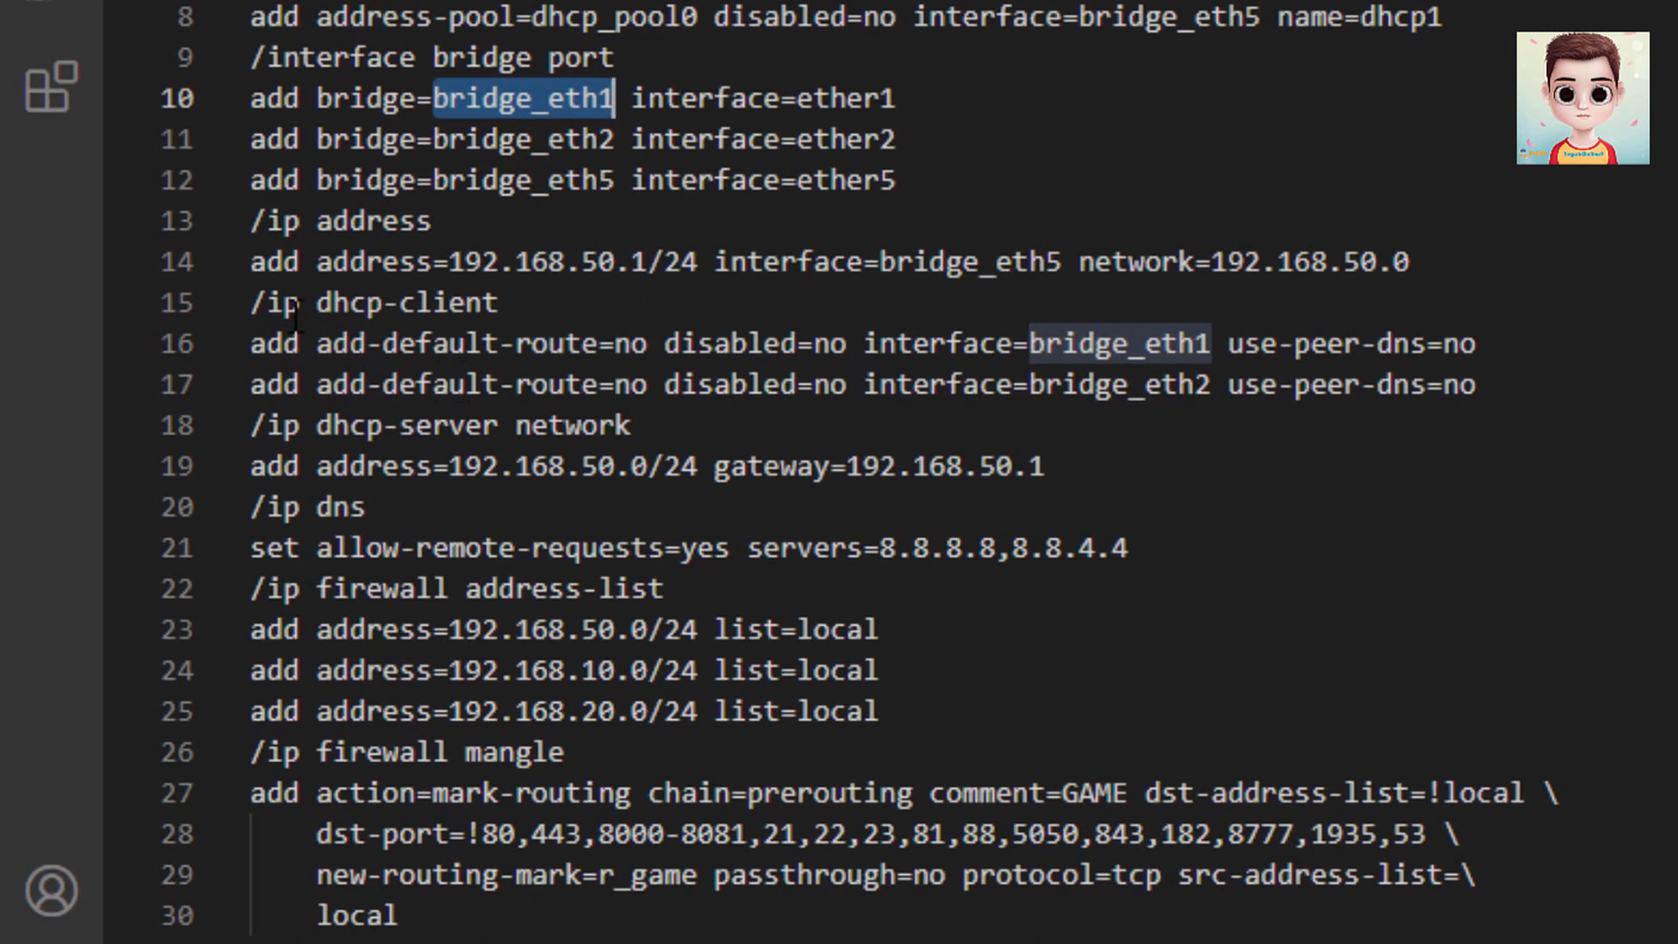
{"action": "left_click_drag", "start_coordinate": [257, 299], "coordinate": [507, 310]}
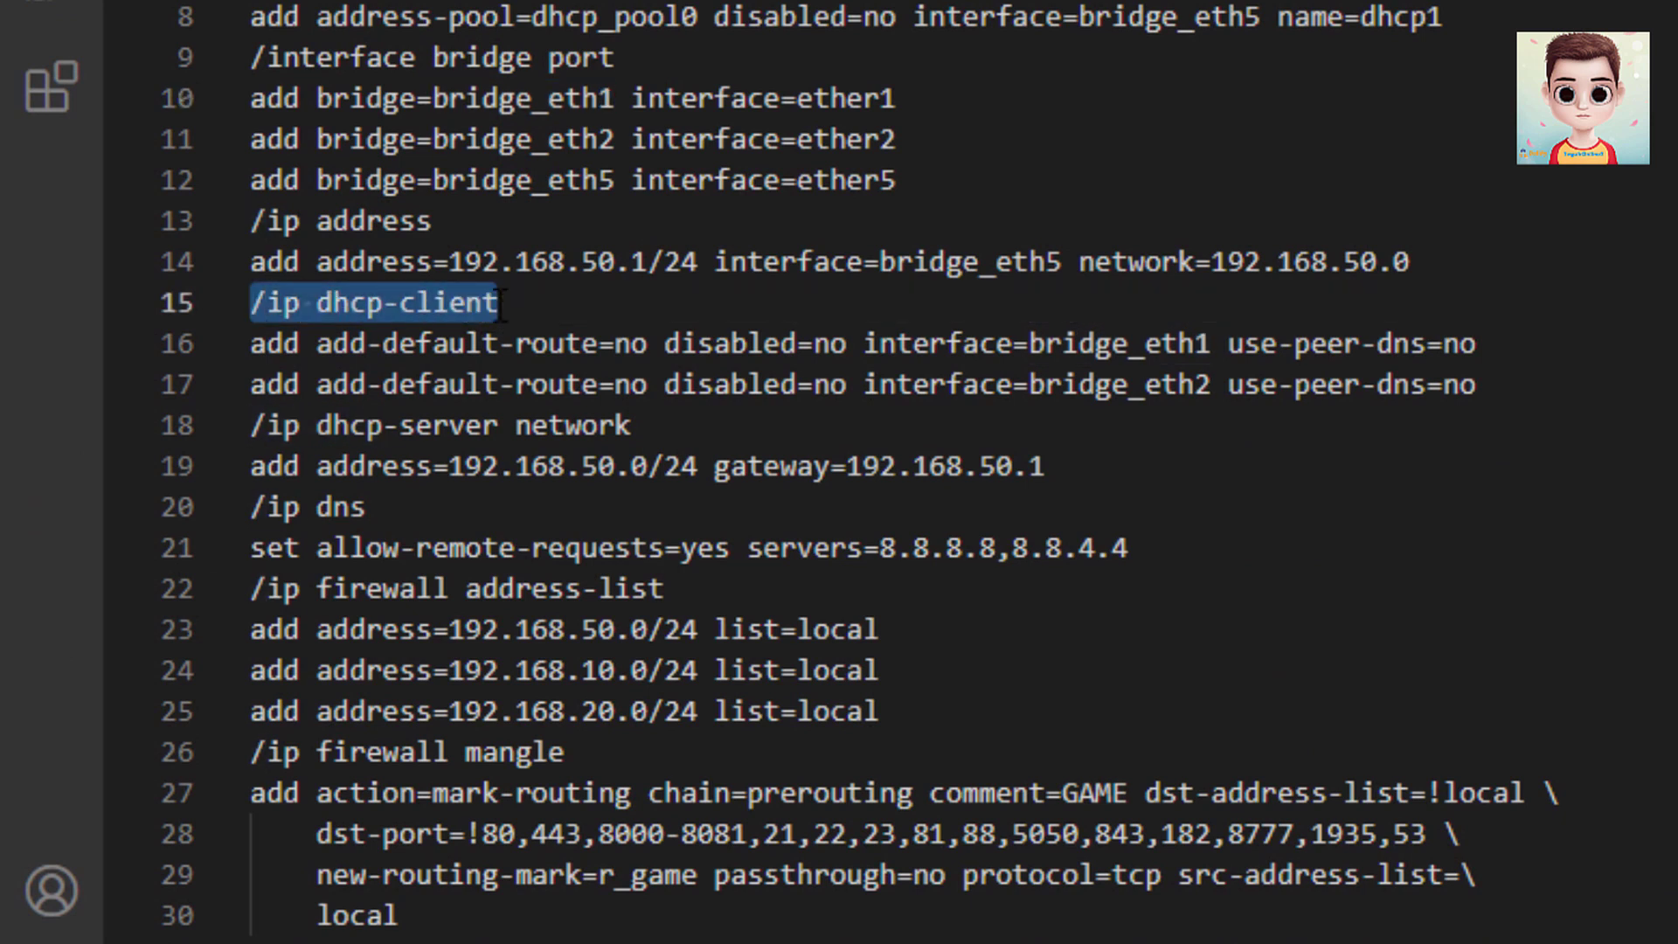
{"action": "left_click", "coordinate": [331, 304]}
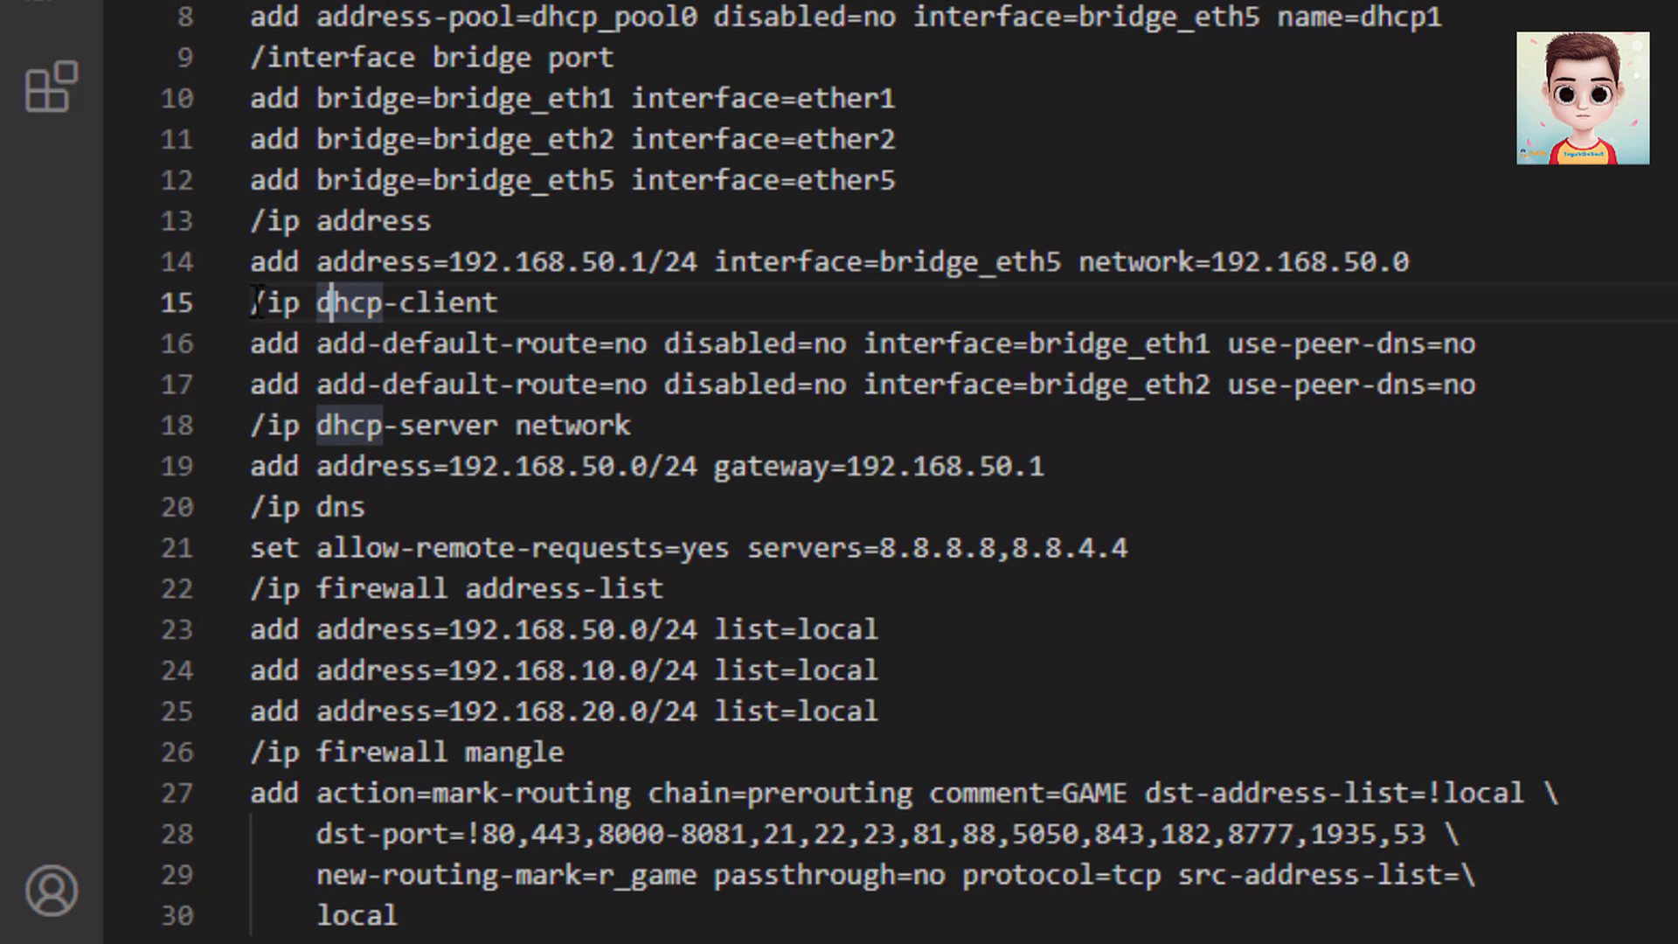
{"action": "left_click_drag", "start_coordinate": [257, 301], "coordinate": [507, 310]}
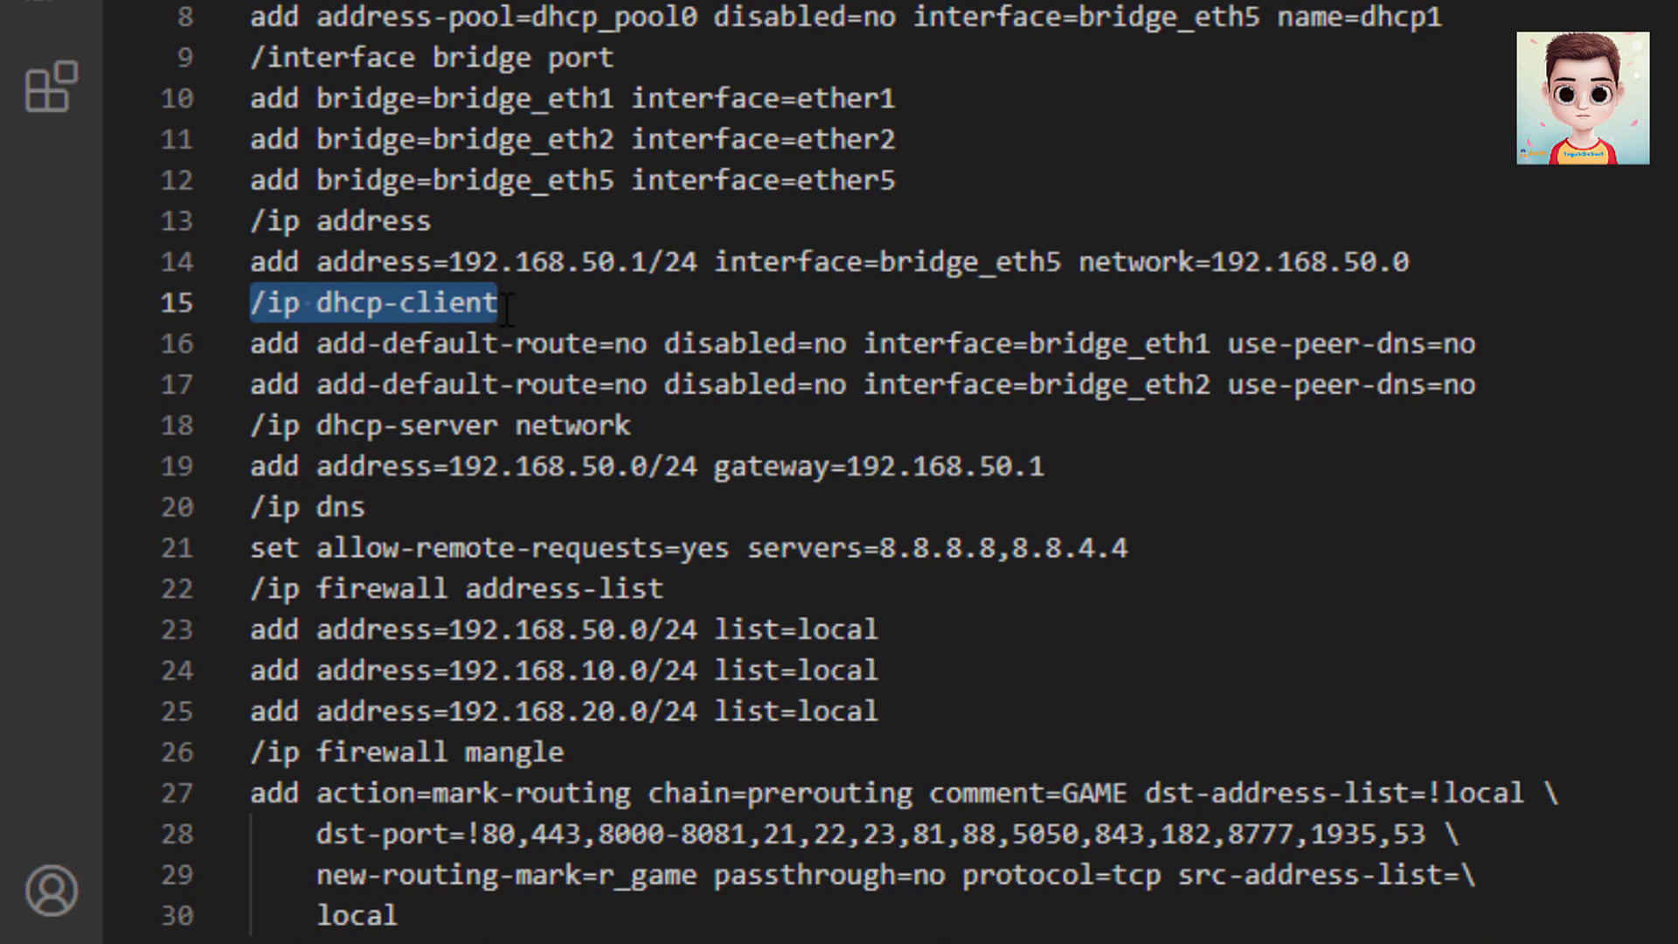
{"action": "left_click", "coordinate": [507, 308]}
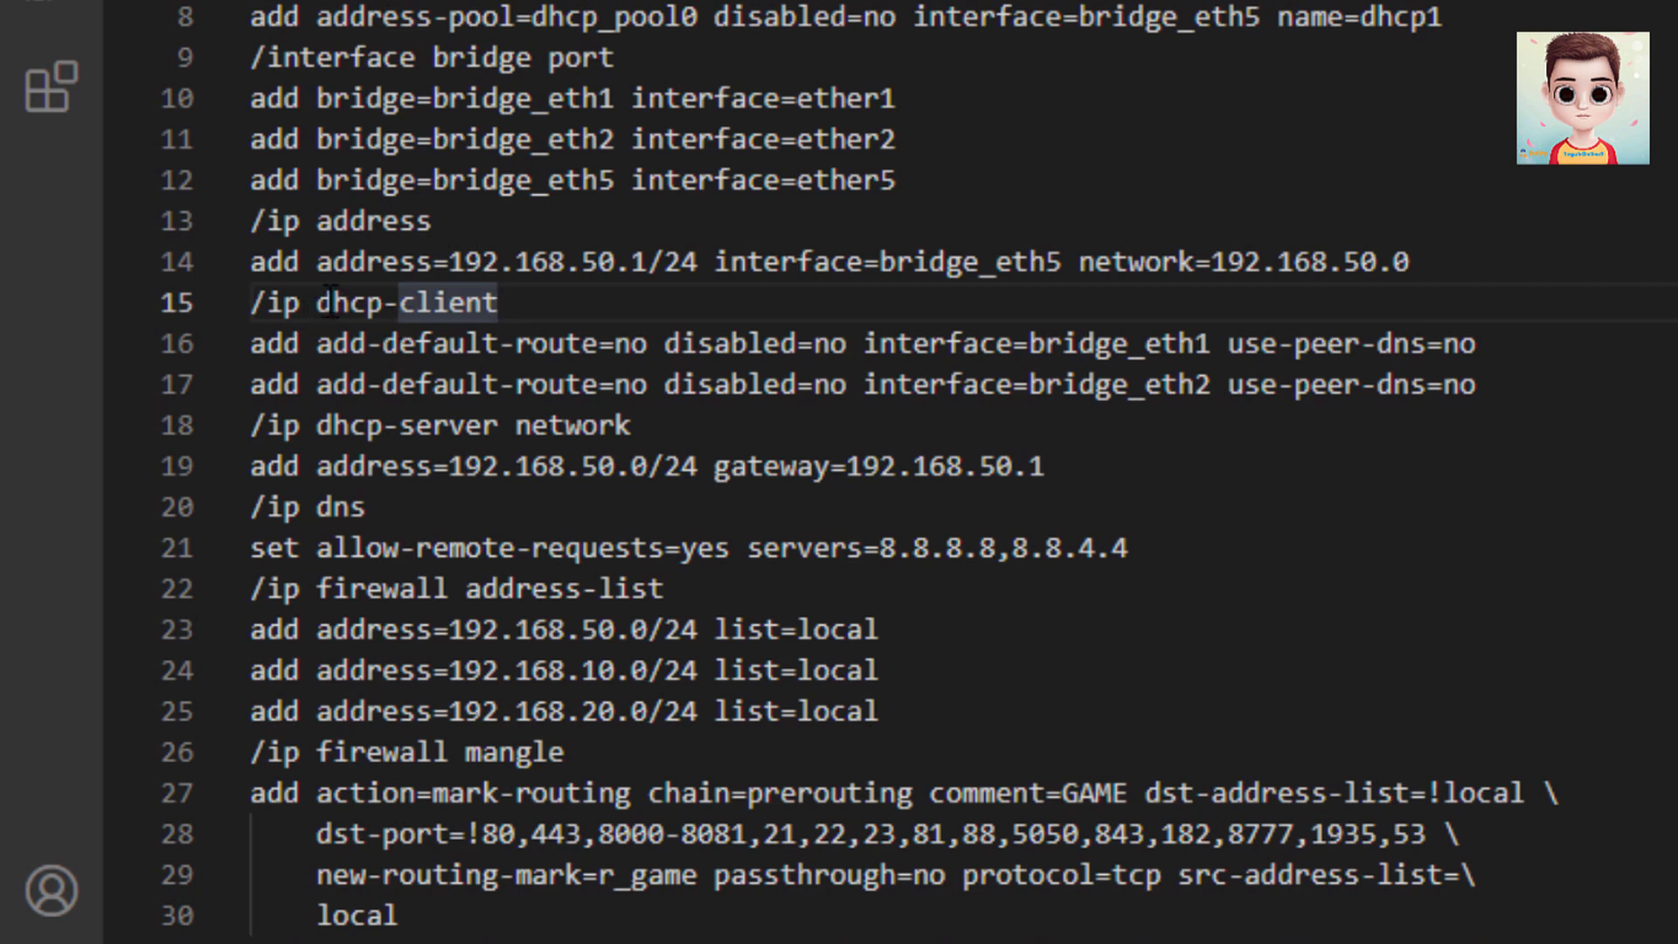
{"action": "left_click_drag", "start_coordinate": [321, 302], "coordinate": [531, 305]}
{"action": "left_click", "coordinate": [532, 305]}
Step: Examine the script's DNS servers and the subnets that its firewall address-list section assigns to the local list
{"action": "left_click_drag", "start_coordinate": [877, 549], "coordinate": [1142, 557]}
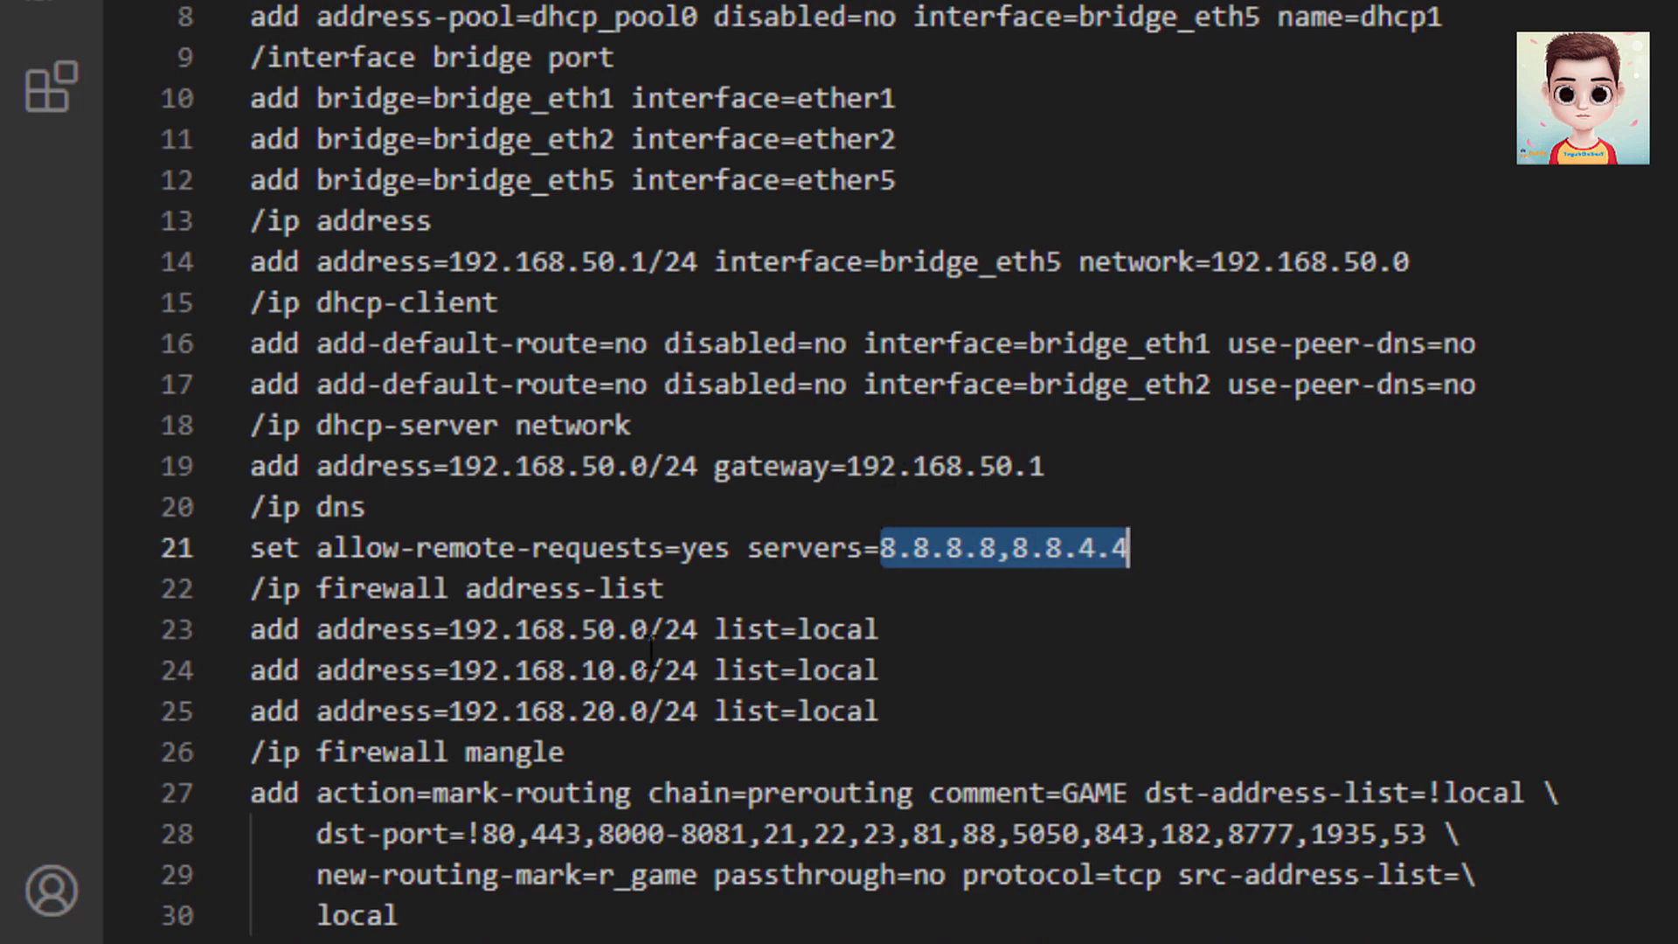
{"action": "left_click_drag", "start_coordinate": [564, 670], "coordinate": [451, 670]}
{"action": "scroll", "coordinate": [406, 631], "scroll_direction": "down", "scroll_amount": 1}
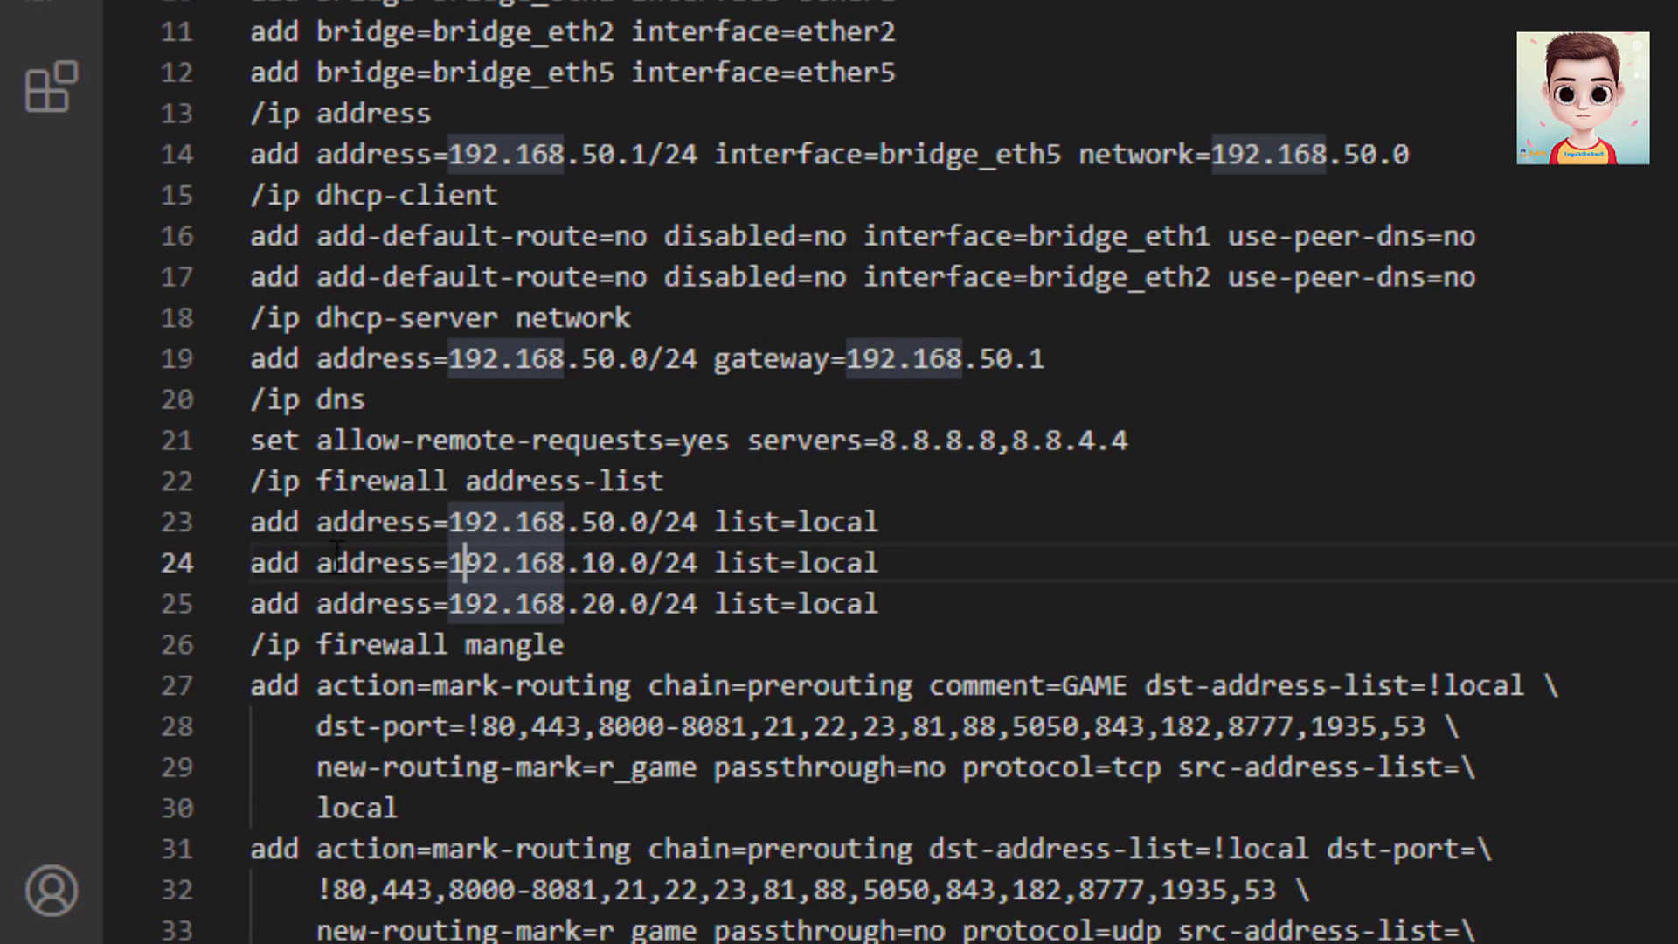
{"action": "left_click", "coordinate": [338, 482]}
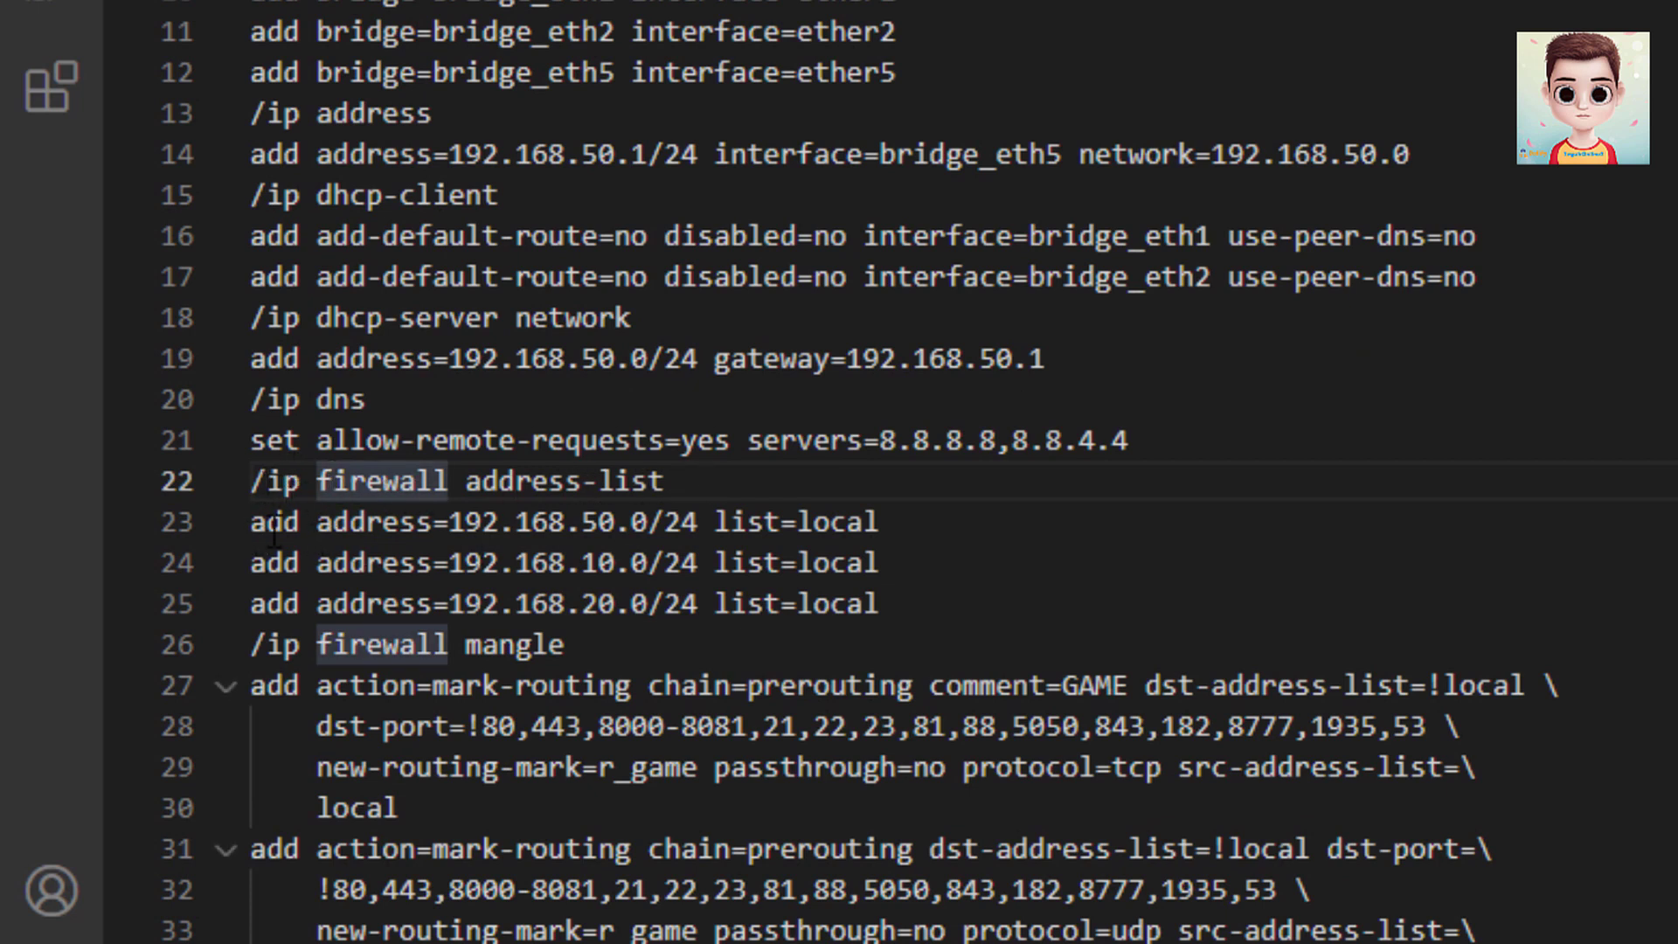
{"action": "left_click_drag", "start_coordinate": [457, 529], "coordinate": [704, 529]}
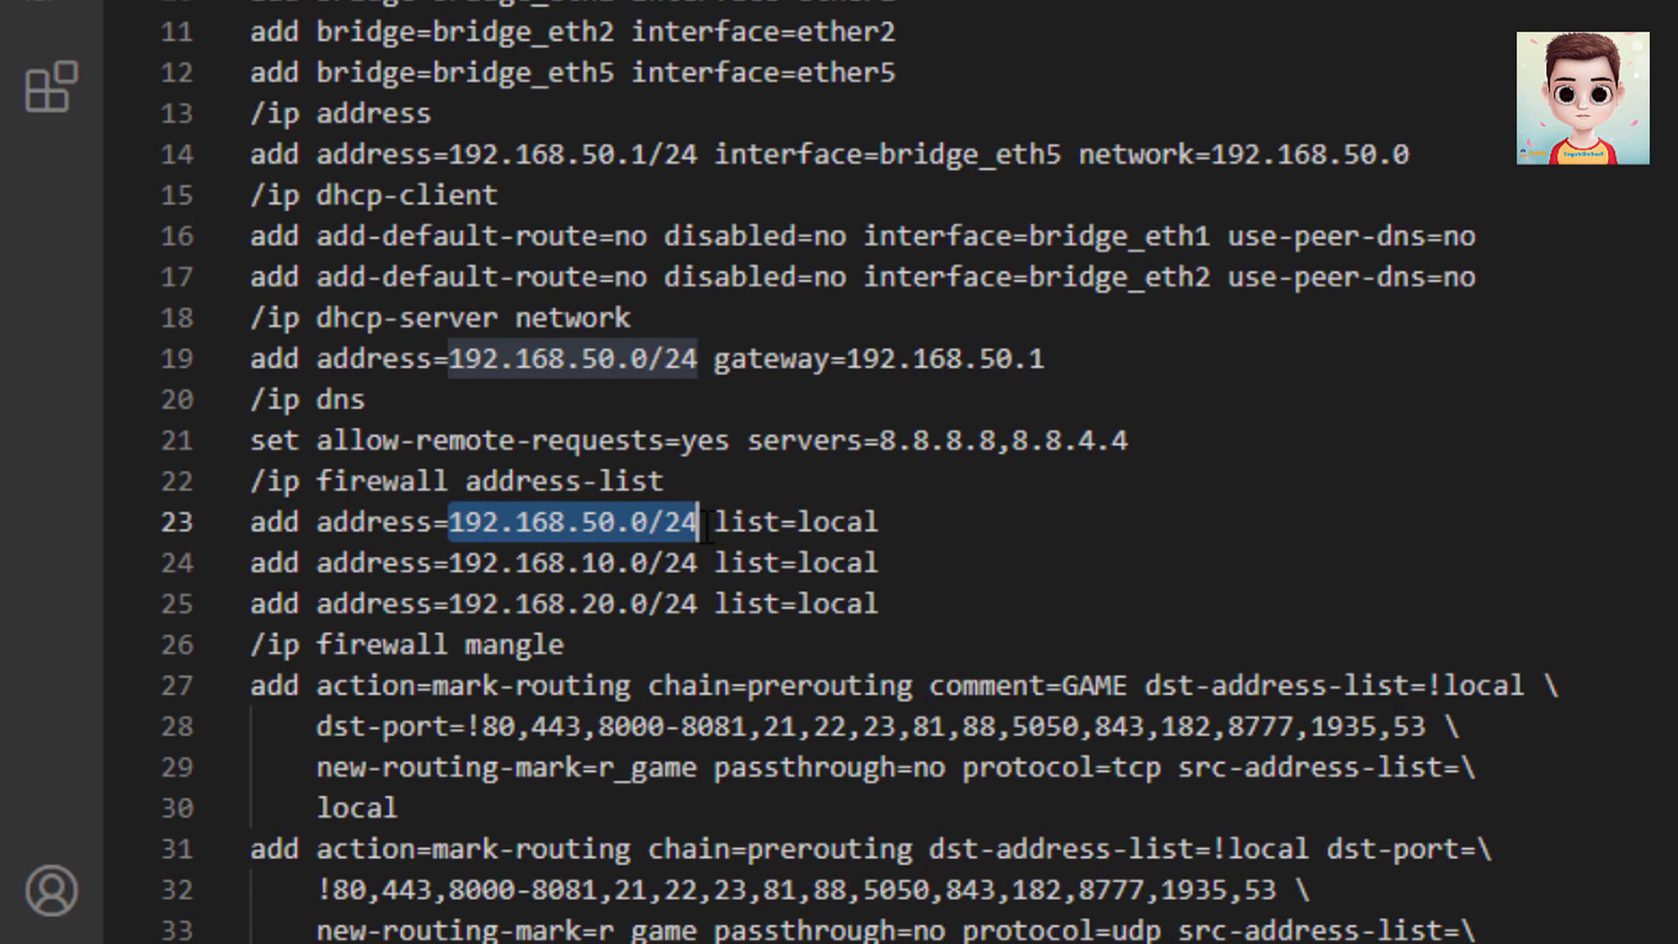
{"action": "left_click_drag", "start_coordinate": [450, 562], "coordinate": [702, 562]}
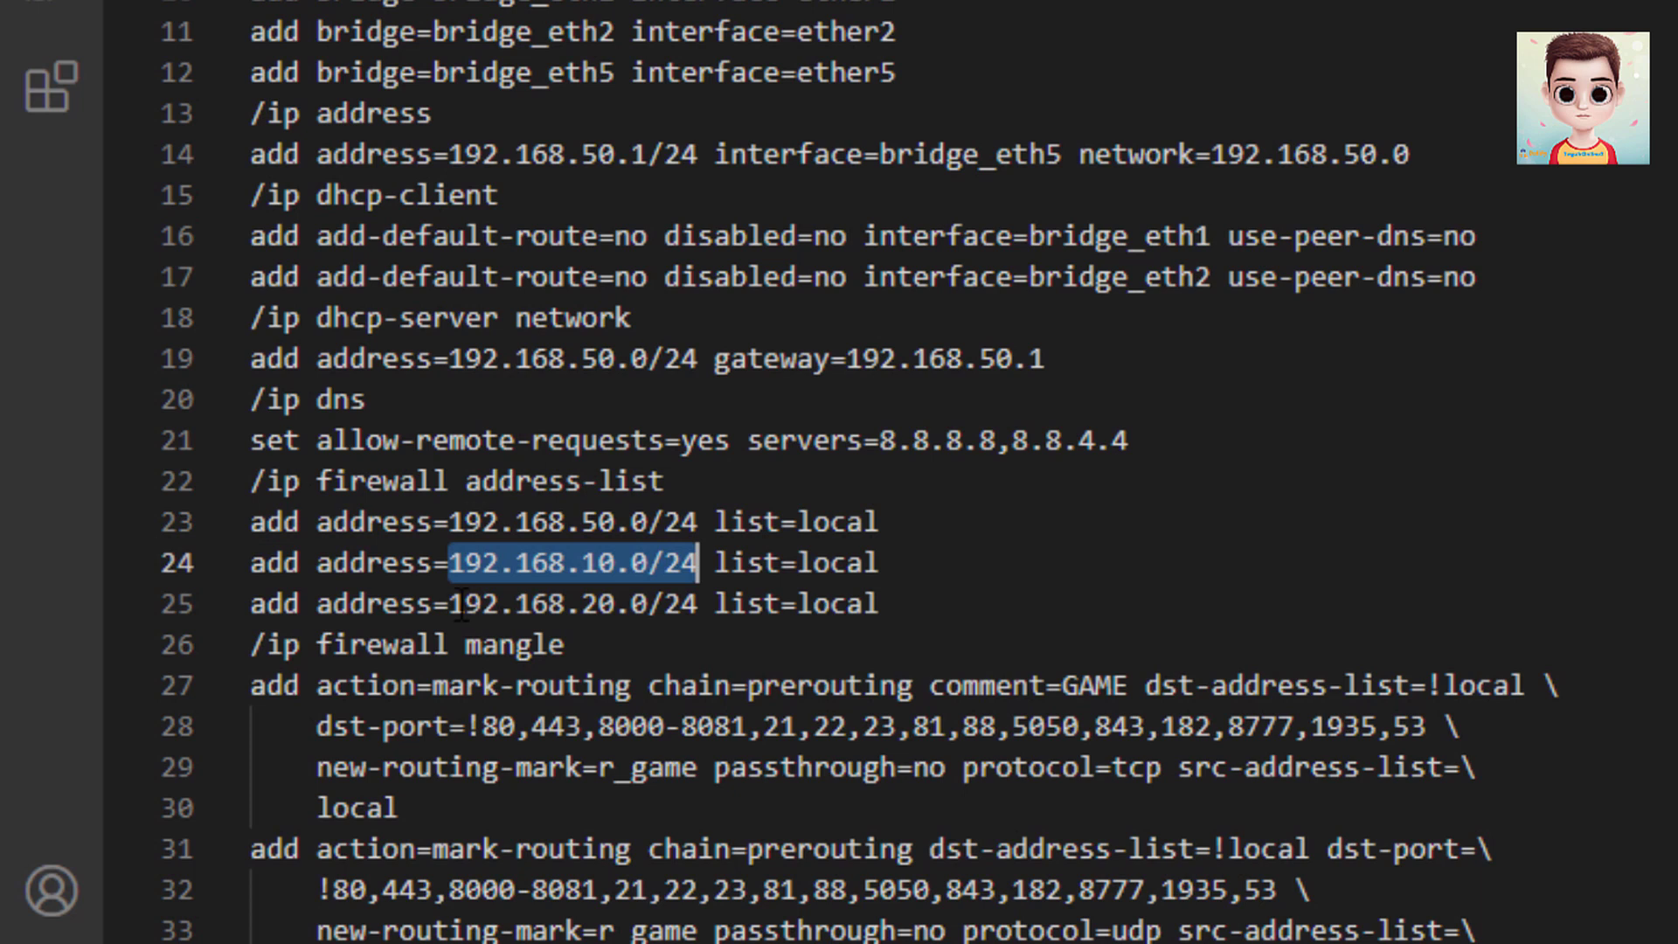
{"action": "left_click_drag", "start_coordinate": [449, 604], "coordinate": [700, 594]}
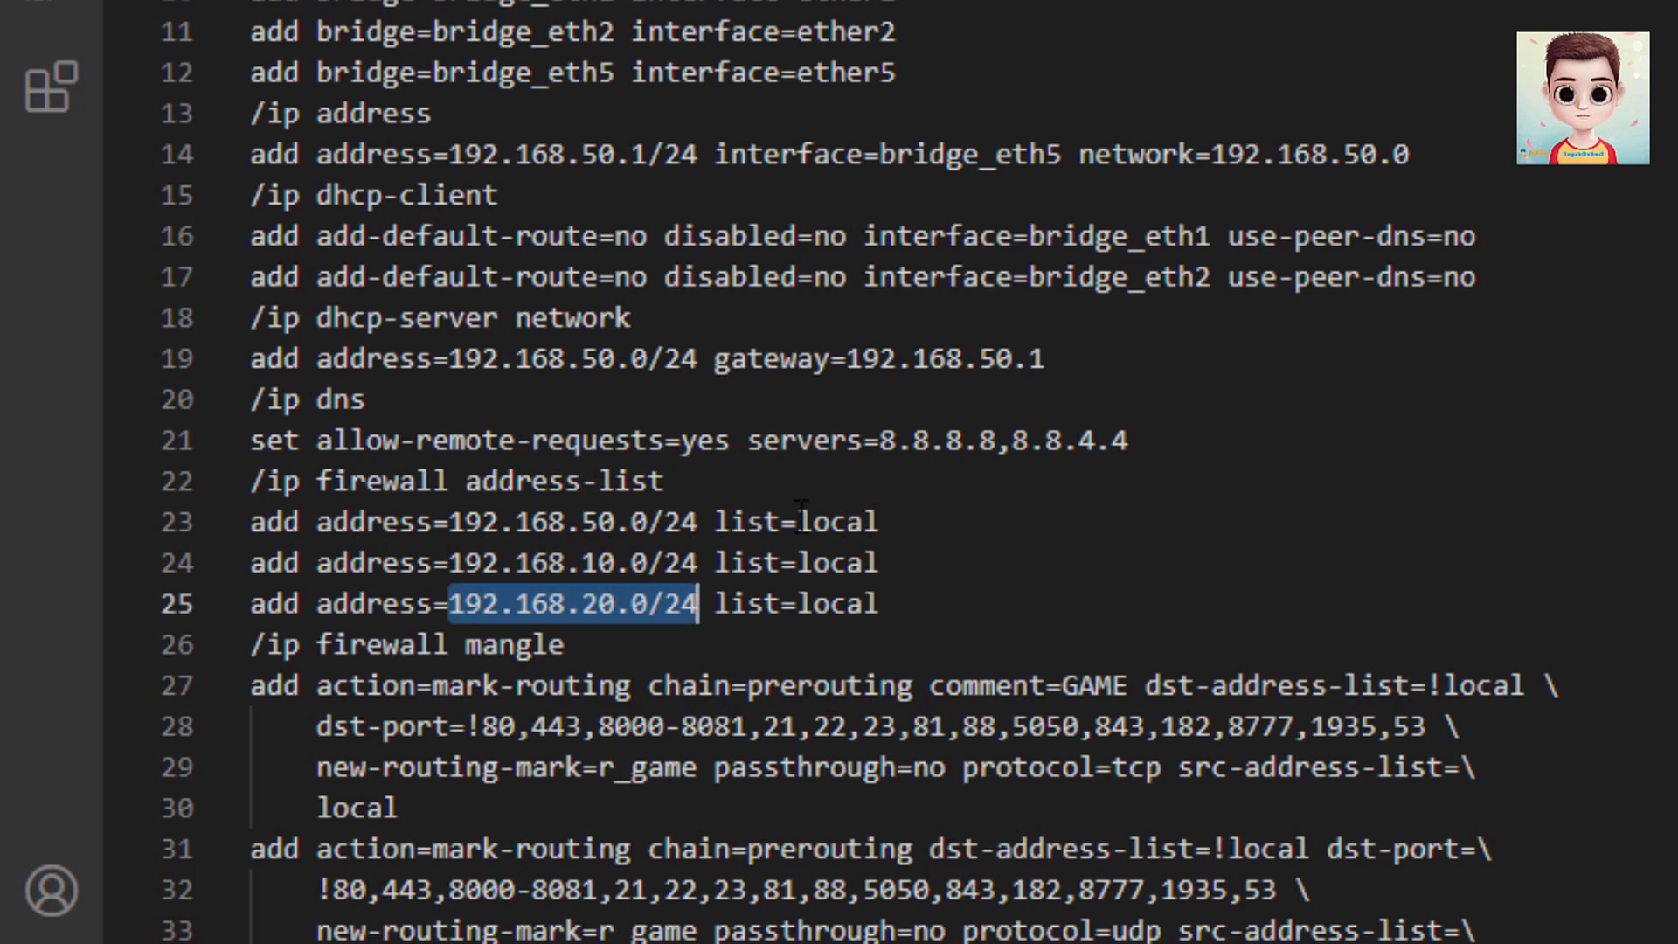
{"action": "left_click_drag", "start_coordinate": [799, 521], "coordinate": [888, 525]}
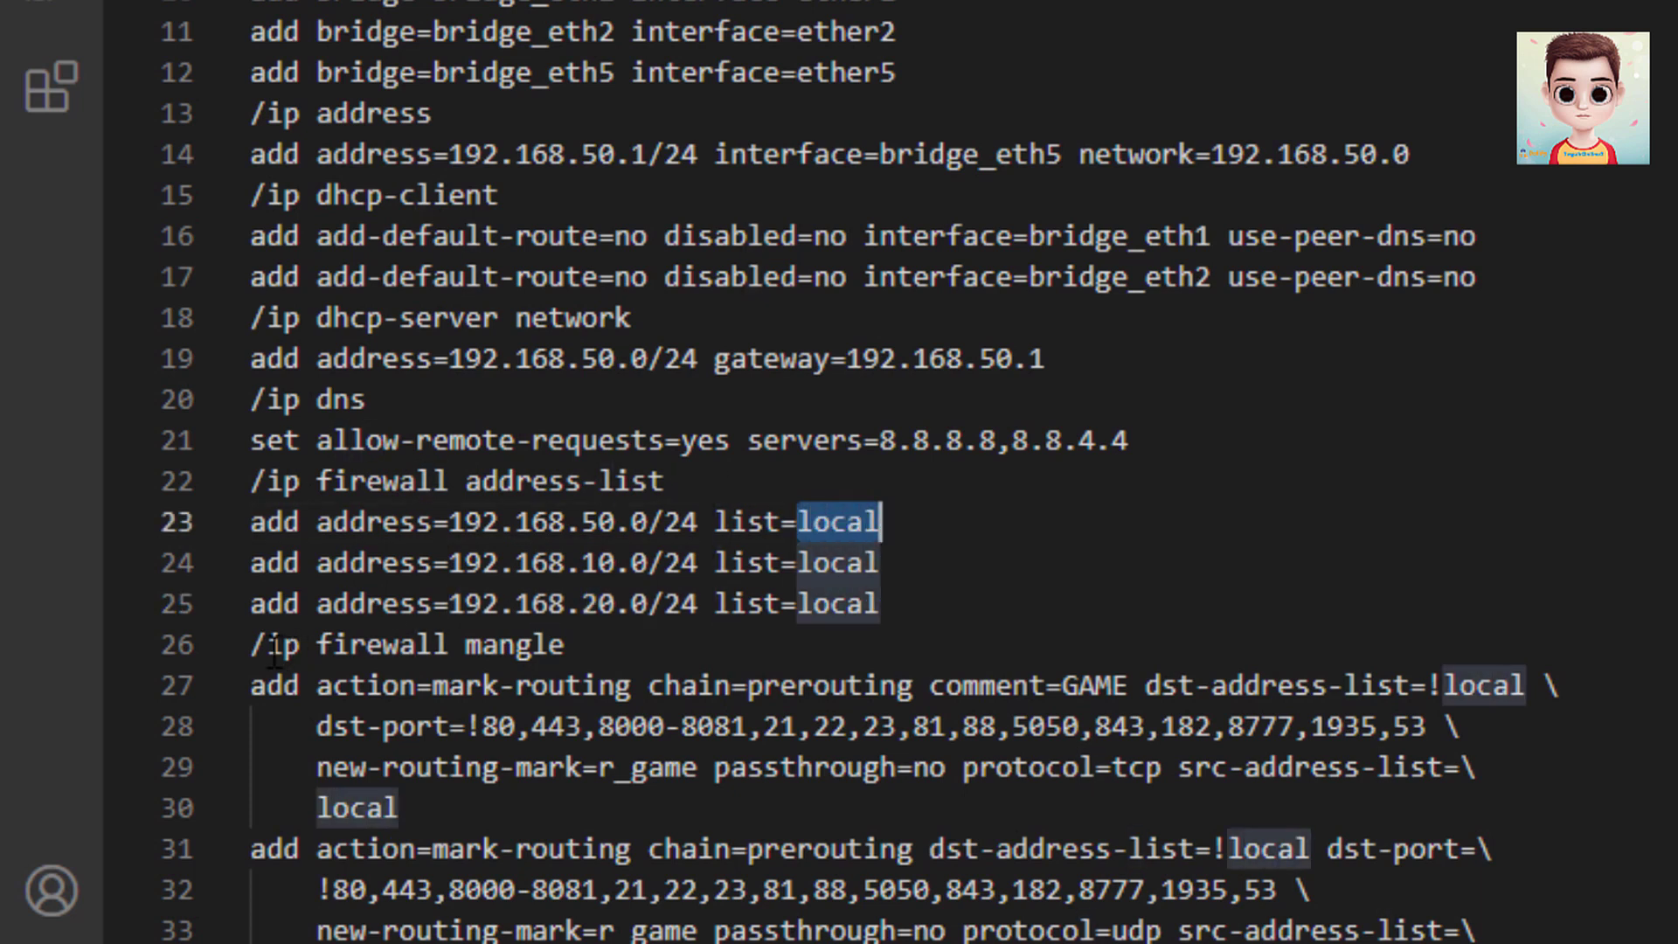
Step: Examine the script's firewall mangle section, especially the excluded destination ports in the GAME rule
{"action": "left_click_drag", "start_coordinate": [255, 654], "coordinate": [813, 769]}
{"action": "left_click", "coordinate": [399, 808]}
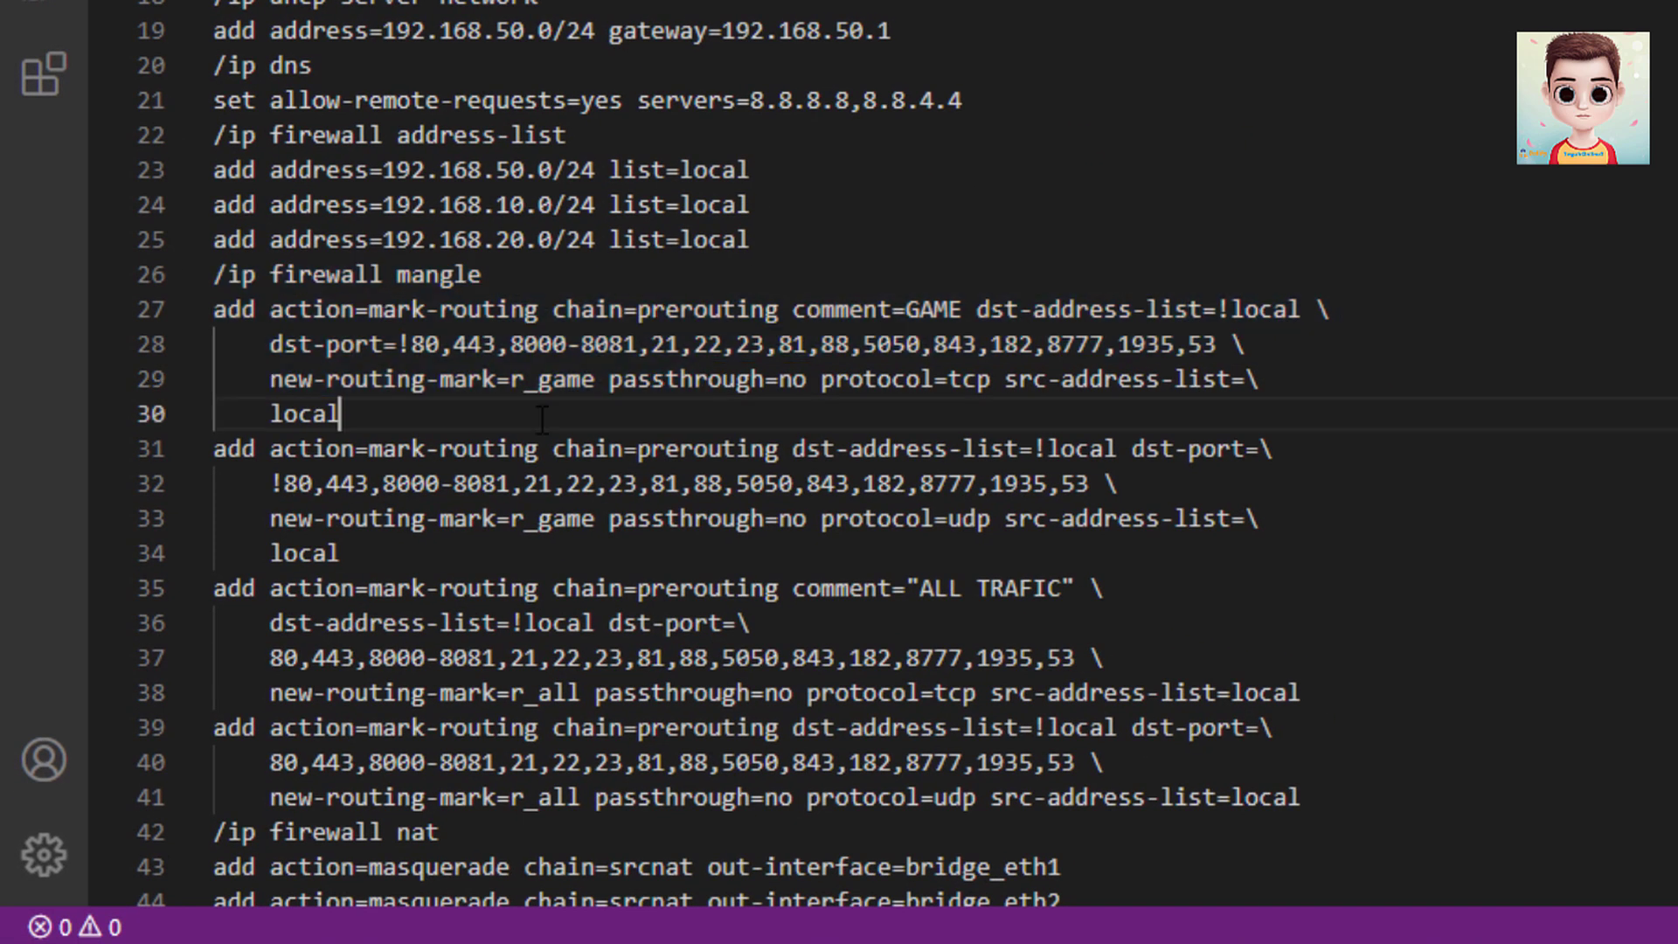
{"action": "left_click_drag", "start_coordinate": [217, 276], "coordinate": [1304, 798]}
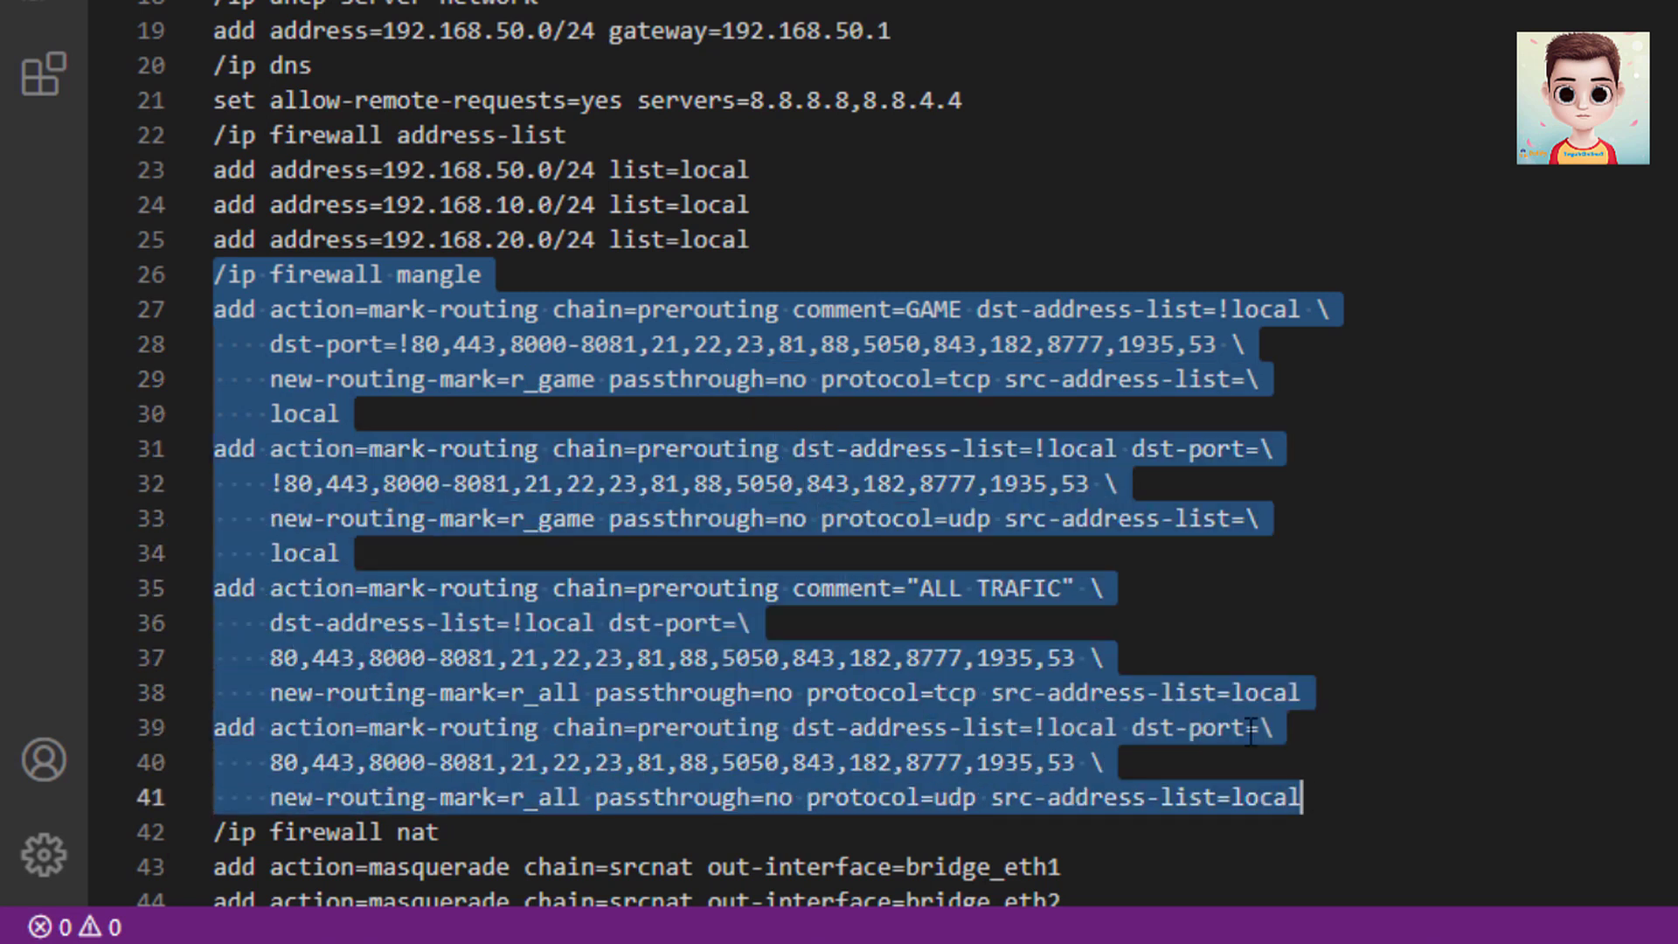
{"action": "left_click", "coordinate": [1035, 483]}
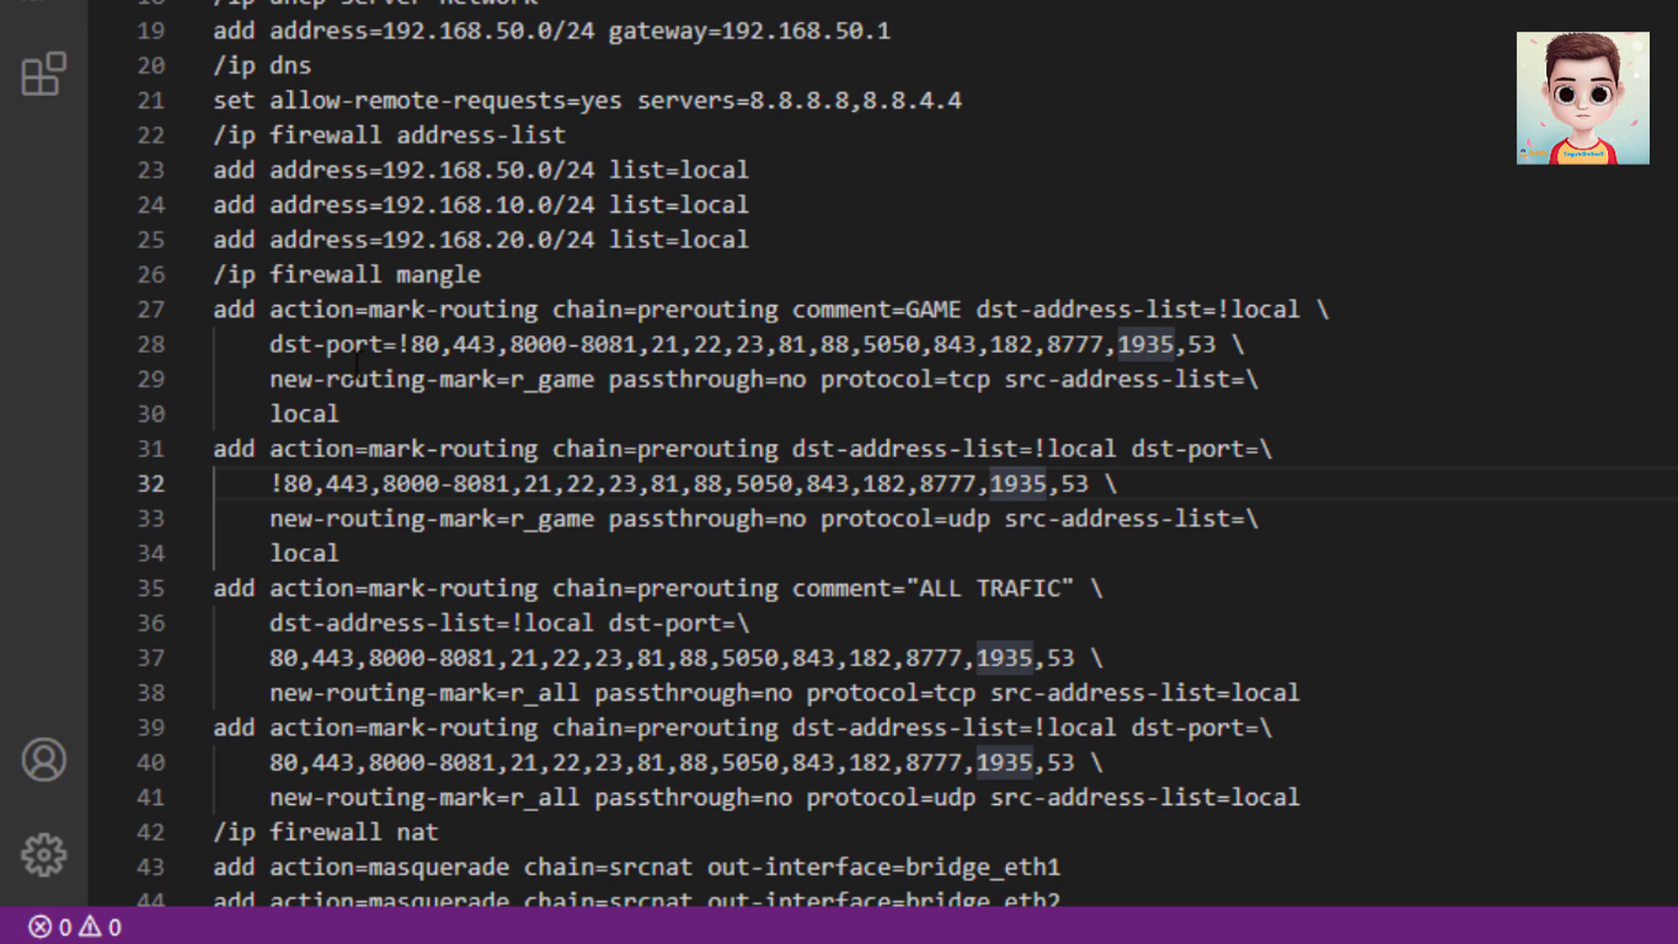
{"action": "left_click_drag", "start_coordinate": [411, 343], "coordinate": [1217, 343]}
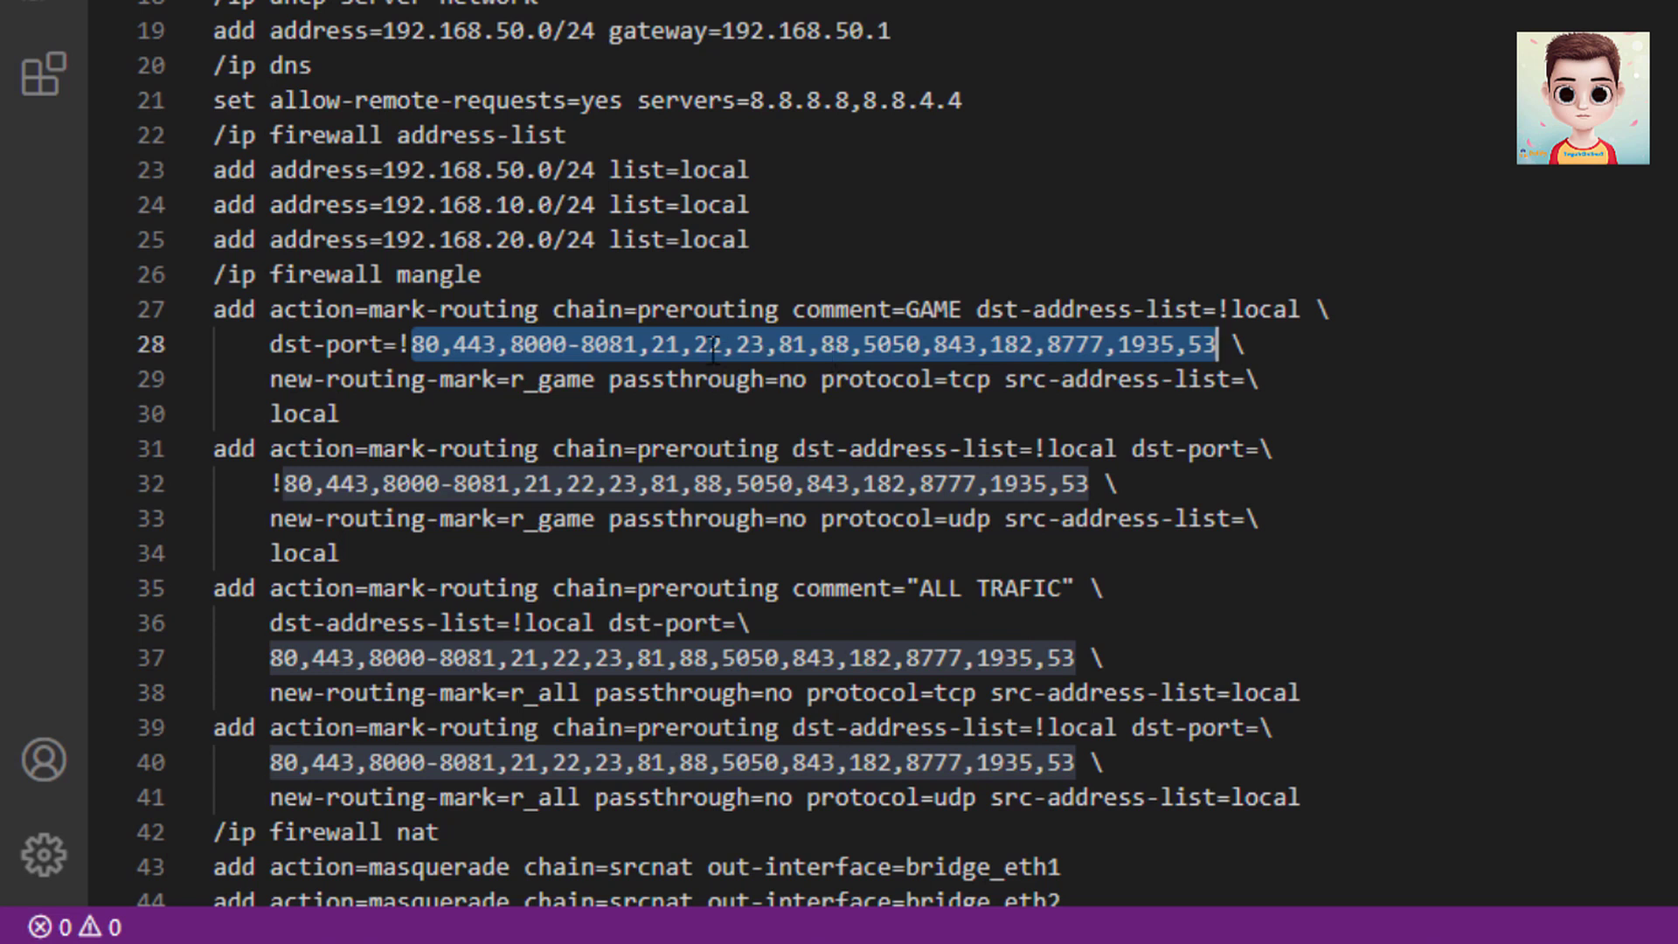
{"action": "left_click", "coordinate": [494, 344]}
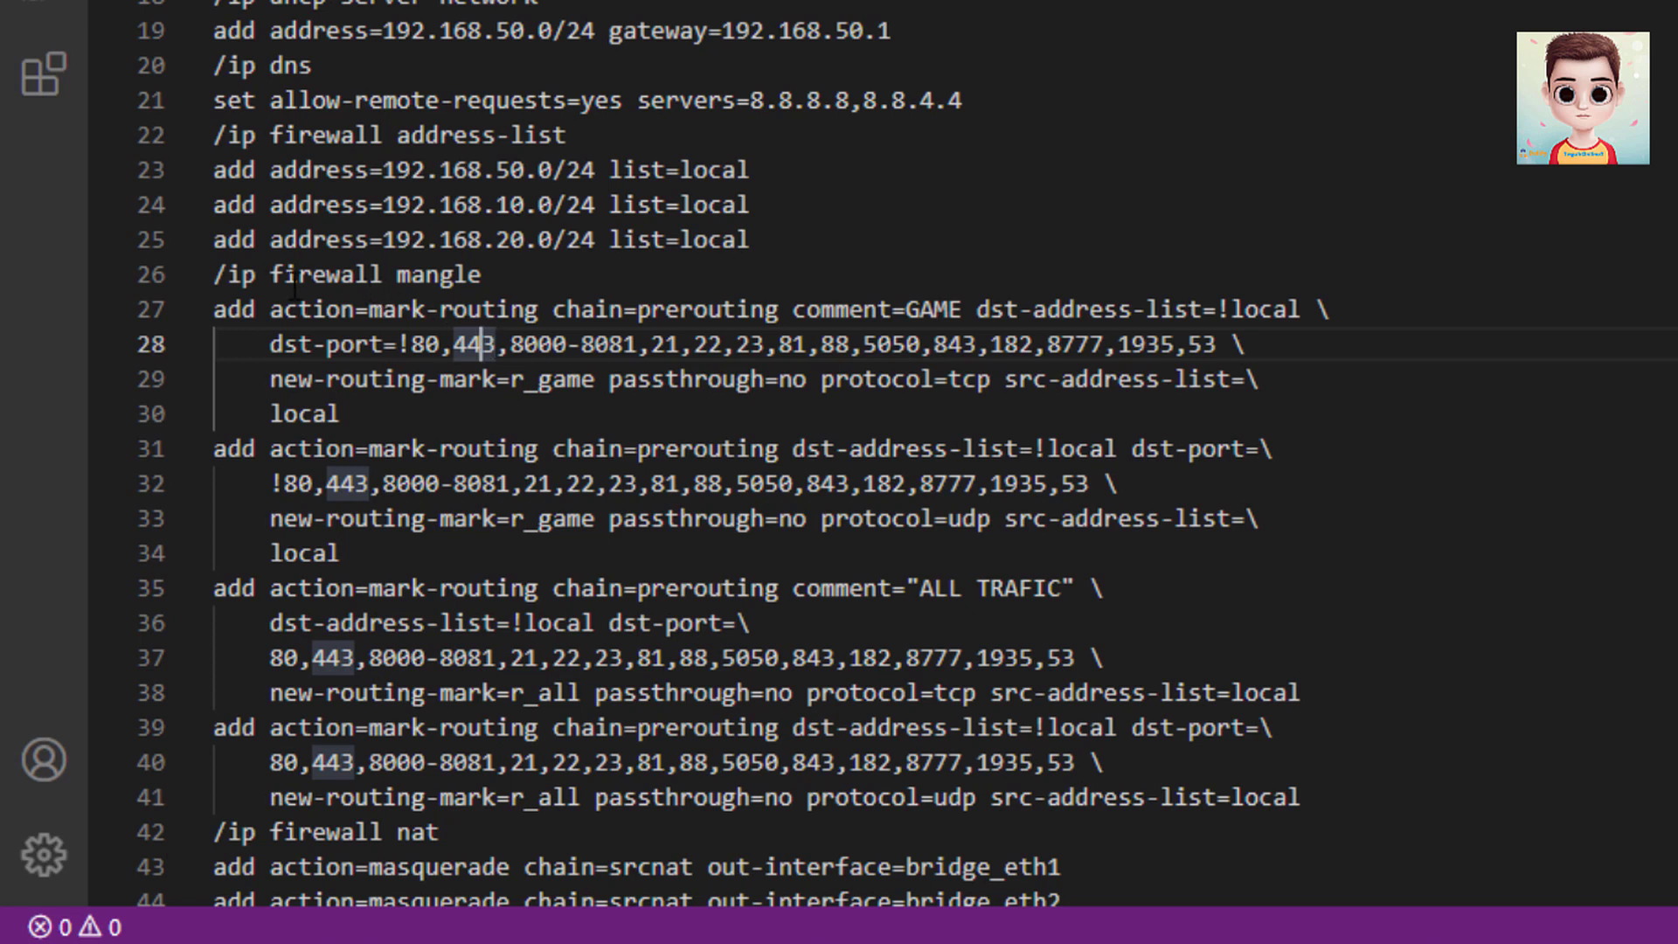
{"action": "key", "text": "Left"}
{"action": "left_click_drag", "start_coordinate": [411, 349], "coordinate": [1215, 346]}
{"action": "scroll", "coordinate": [1011, 480], "scroll_direction": "down", "scroll_amount": 4}
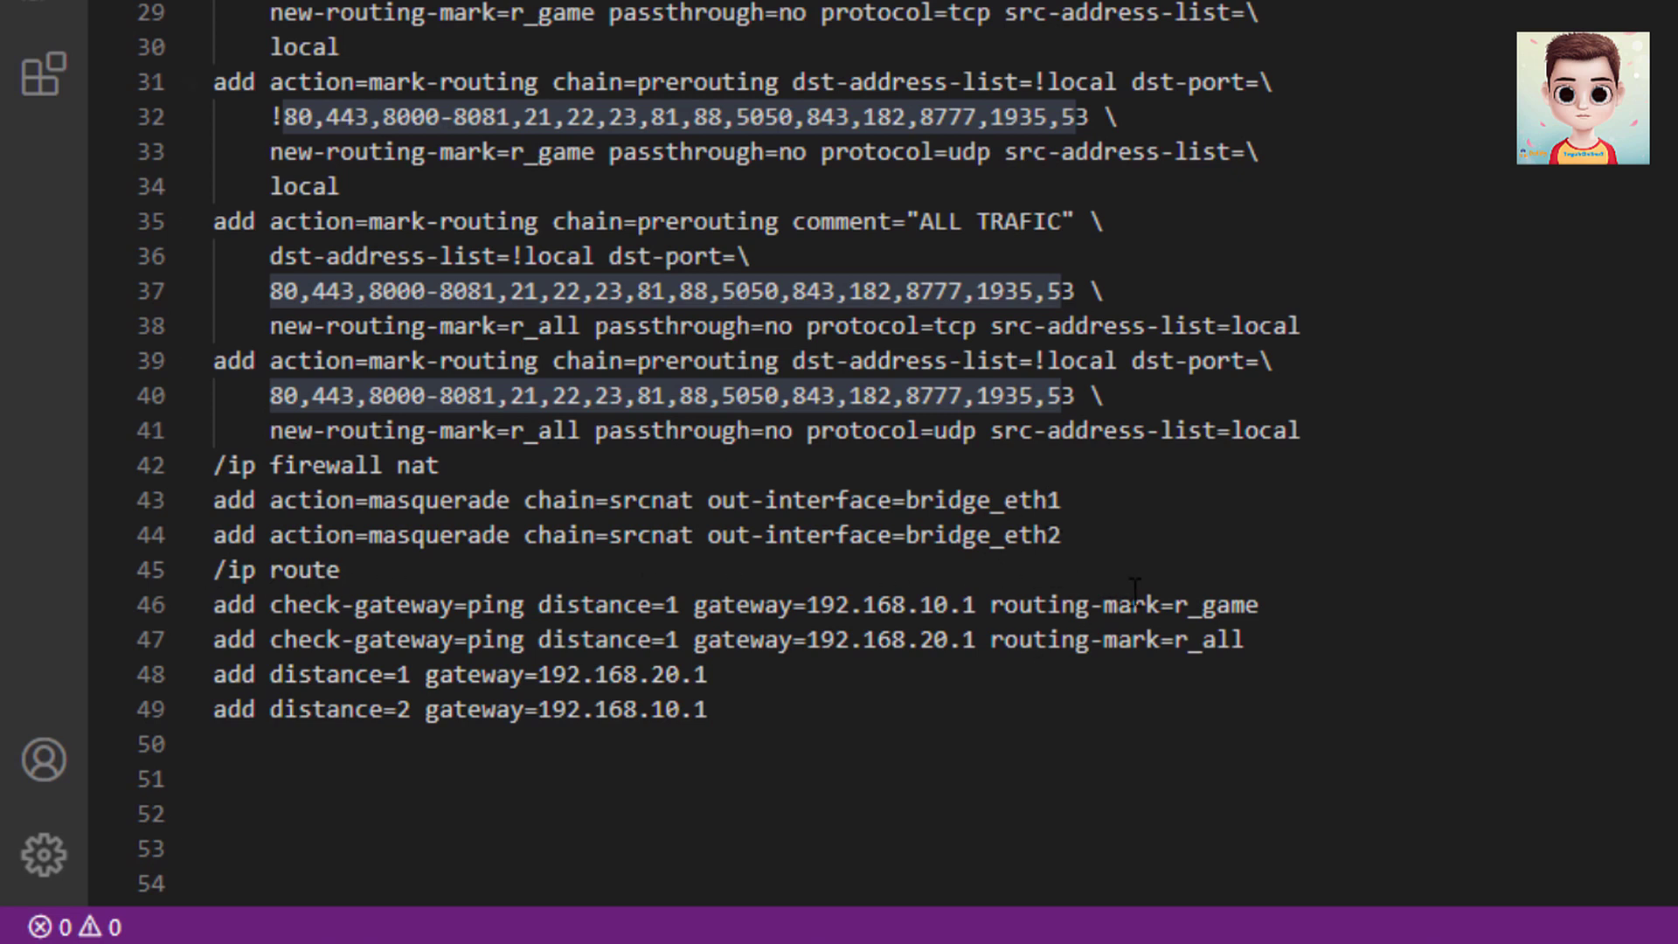
Step: Examine the routing marks in the script's ip route section and the out-interfaces in its firewall nat section
{"action": "left_click_drag", "start_coordinate": [1178, 604], "coordinate": [1276, 609]}
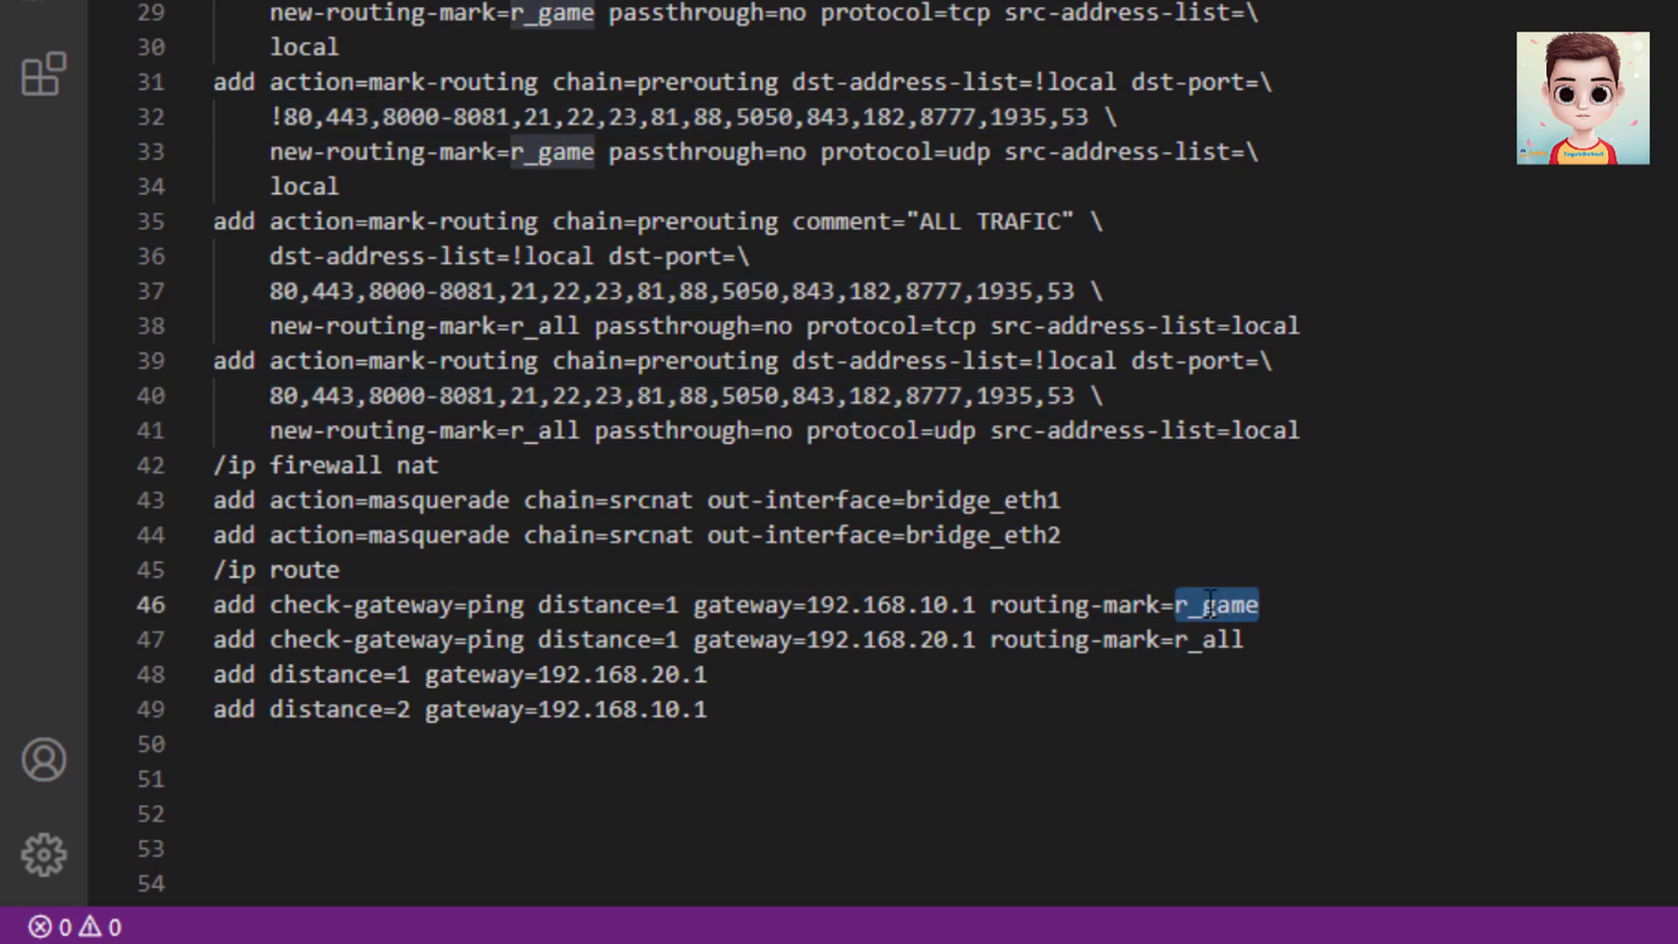
{"action": "left_click_drag", "start_coordinate": [1176, 641], "coordinate": [1246, 641]}
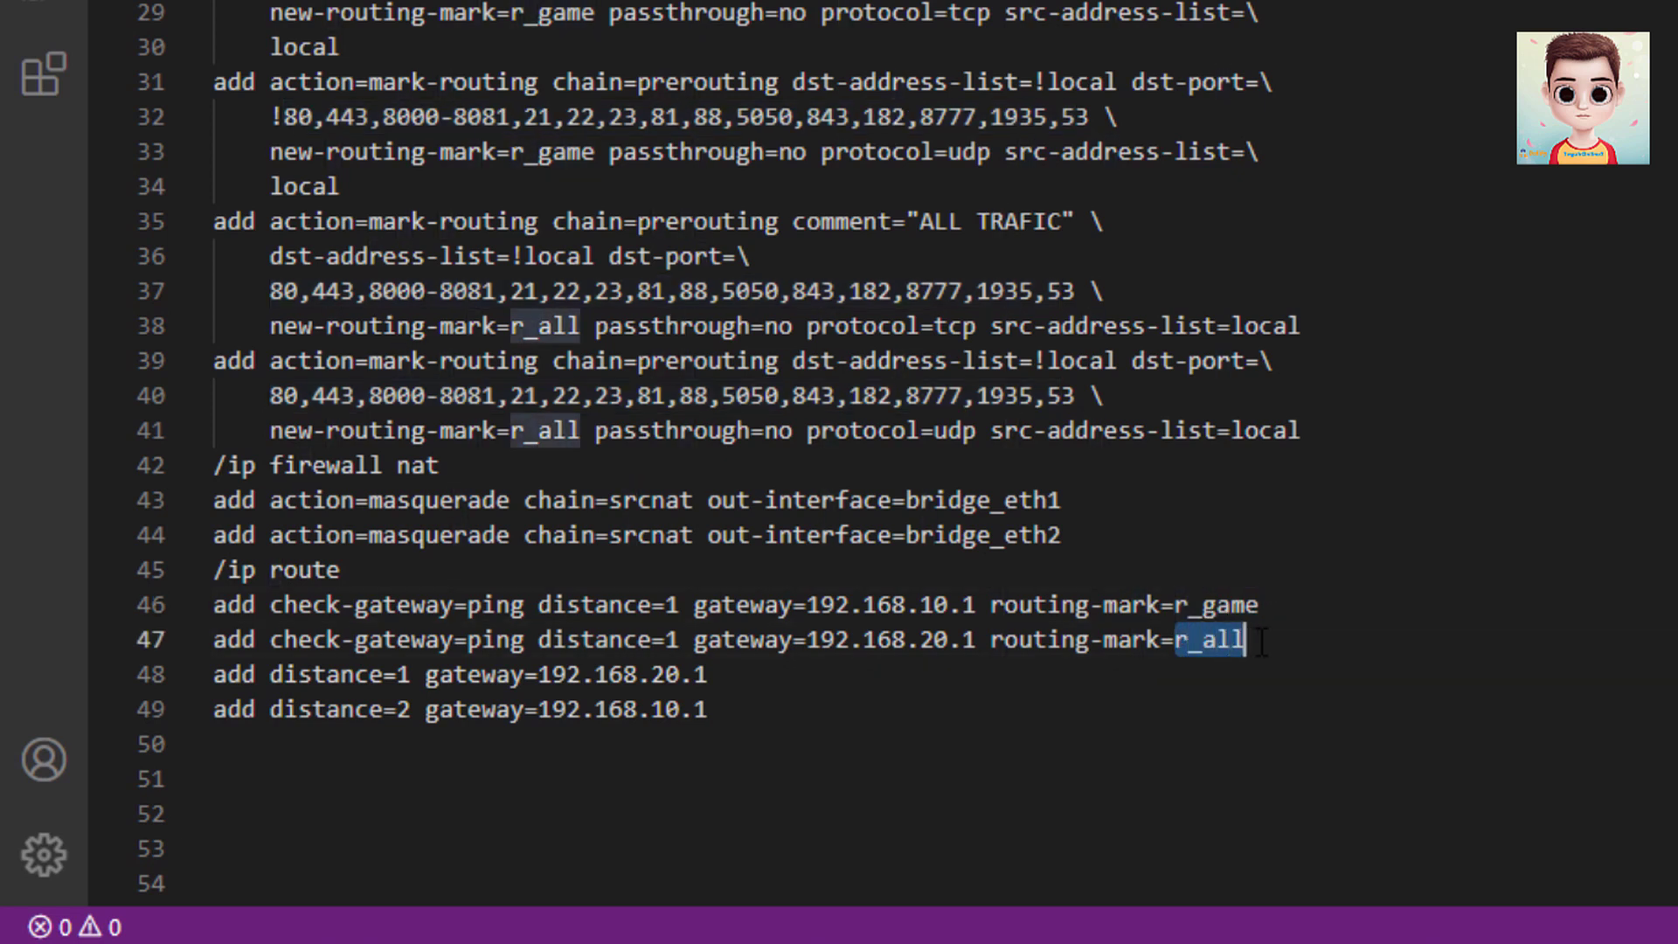
{"action": "left_click", "coordinate": [792, 666]}
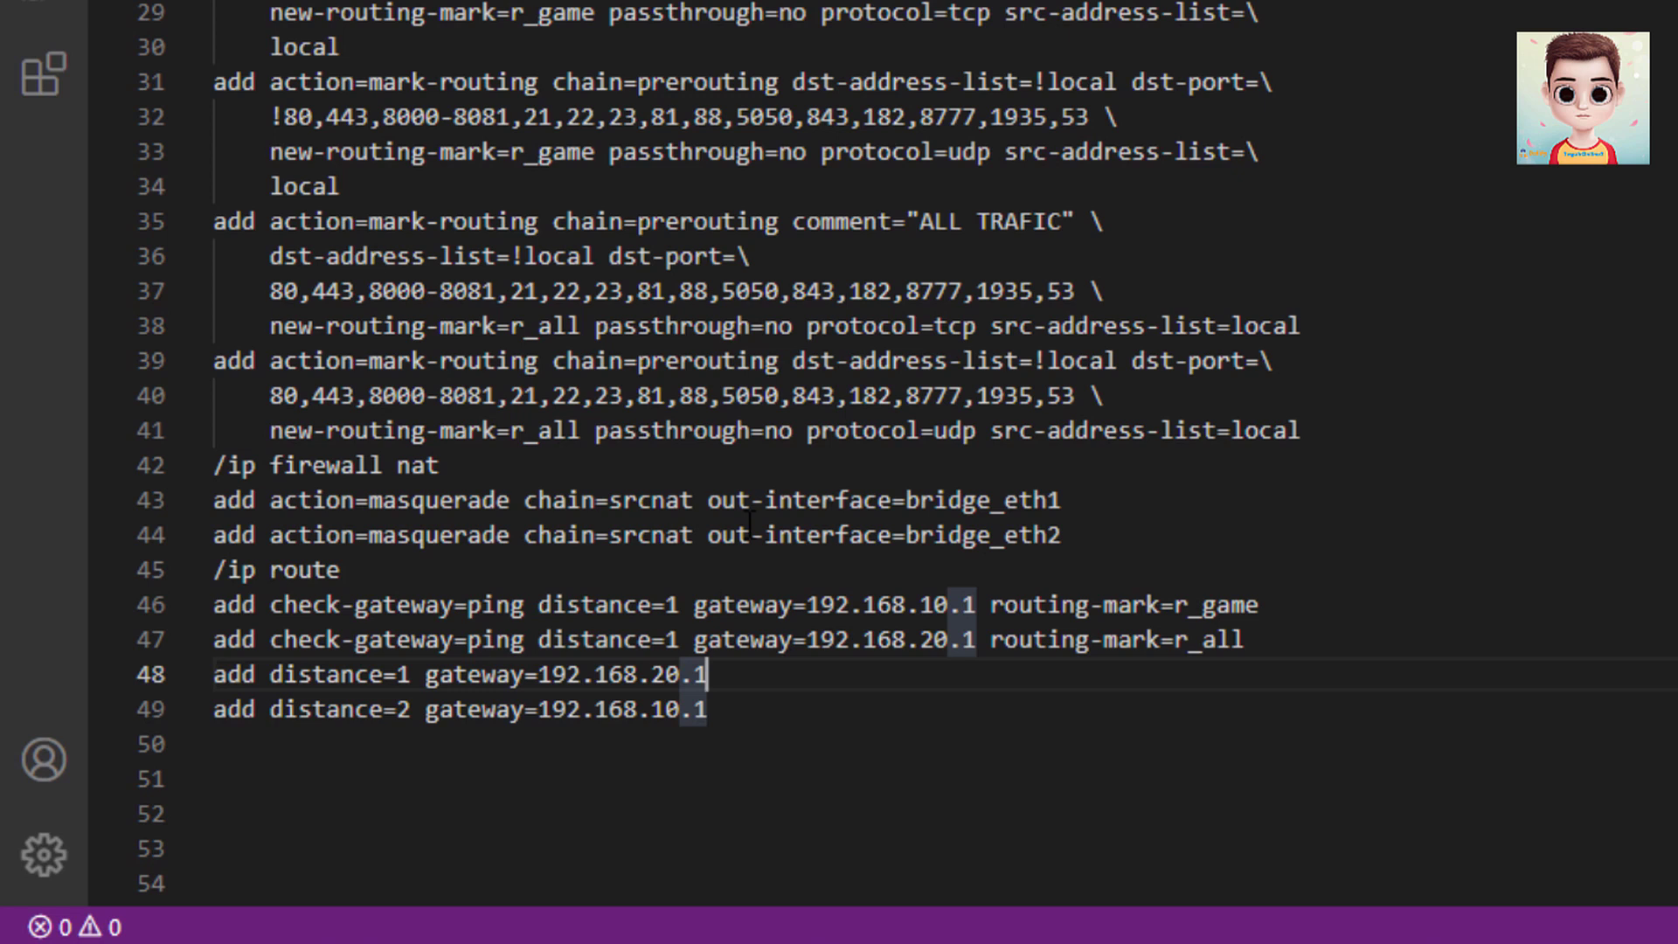
{"action": "left_click", "coordinate": [469, 469]}
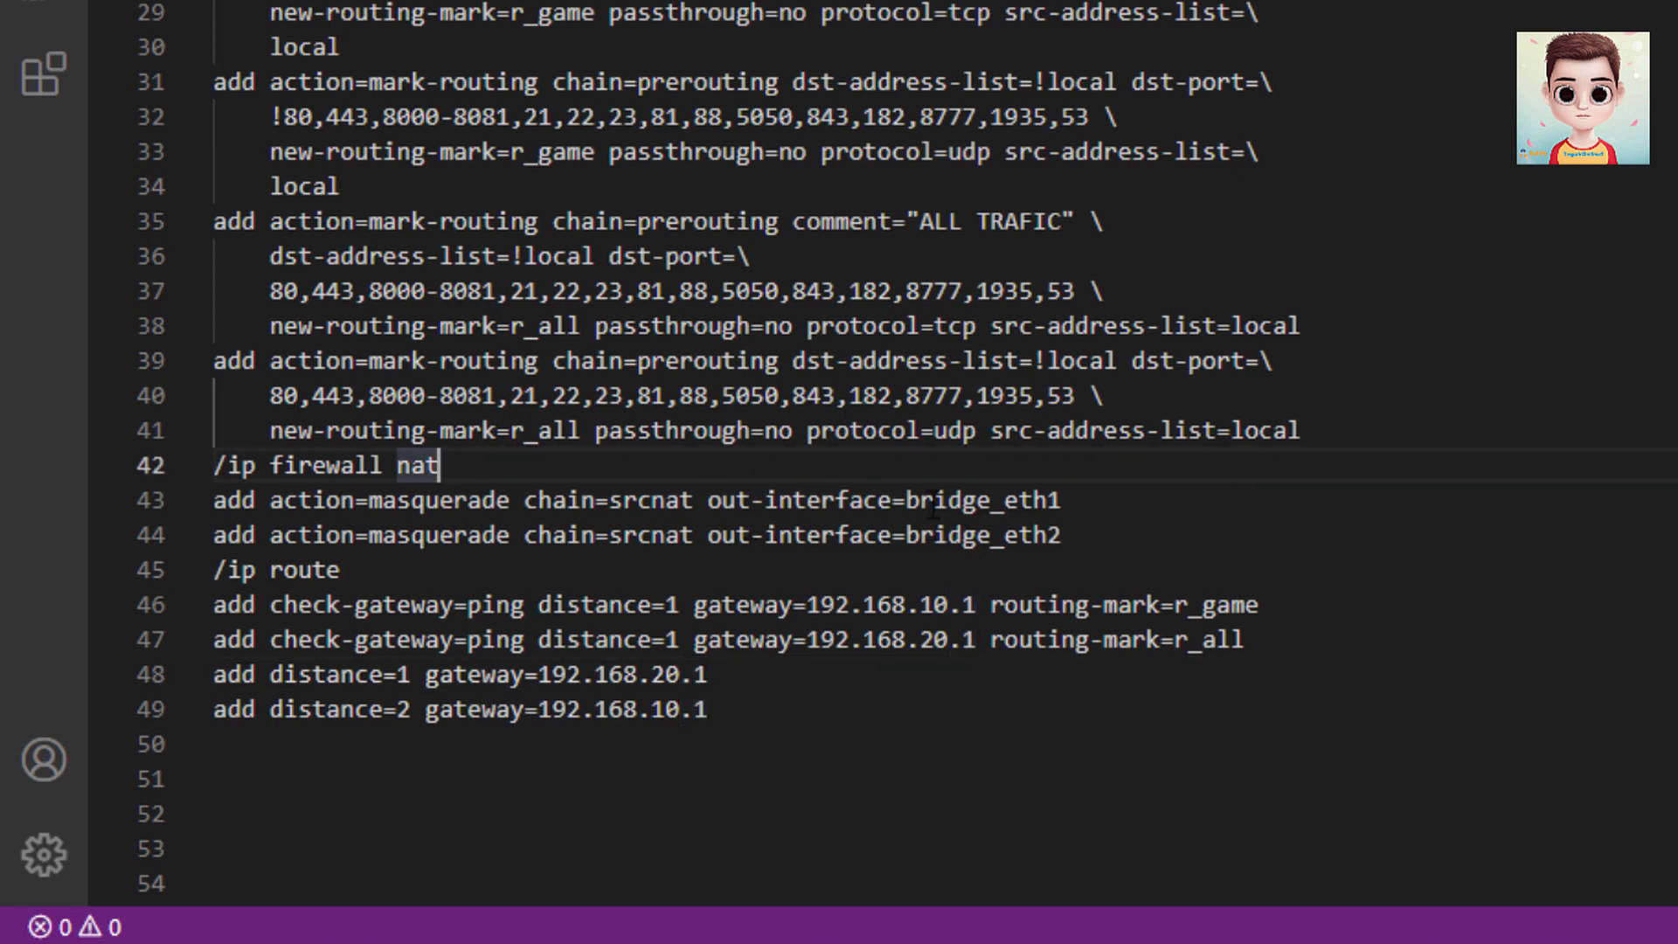
{"action": "left_click_drag", "start_coordinate": [906, 500], "coordinate": [1062, 500]}
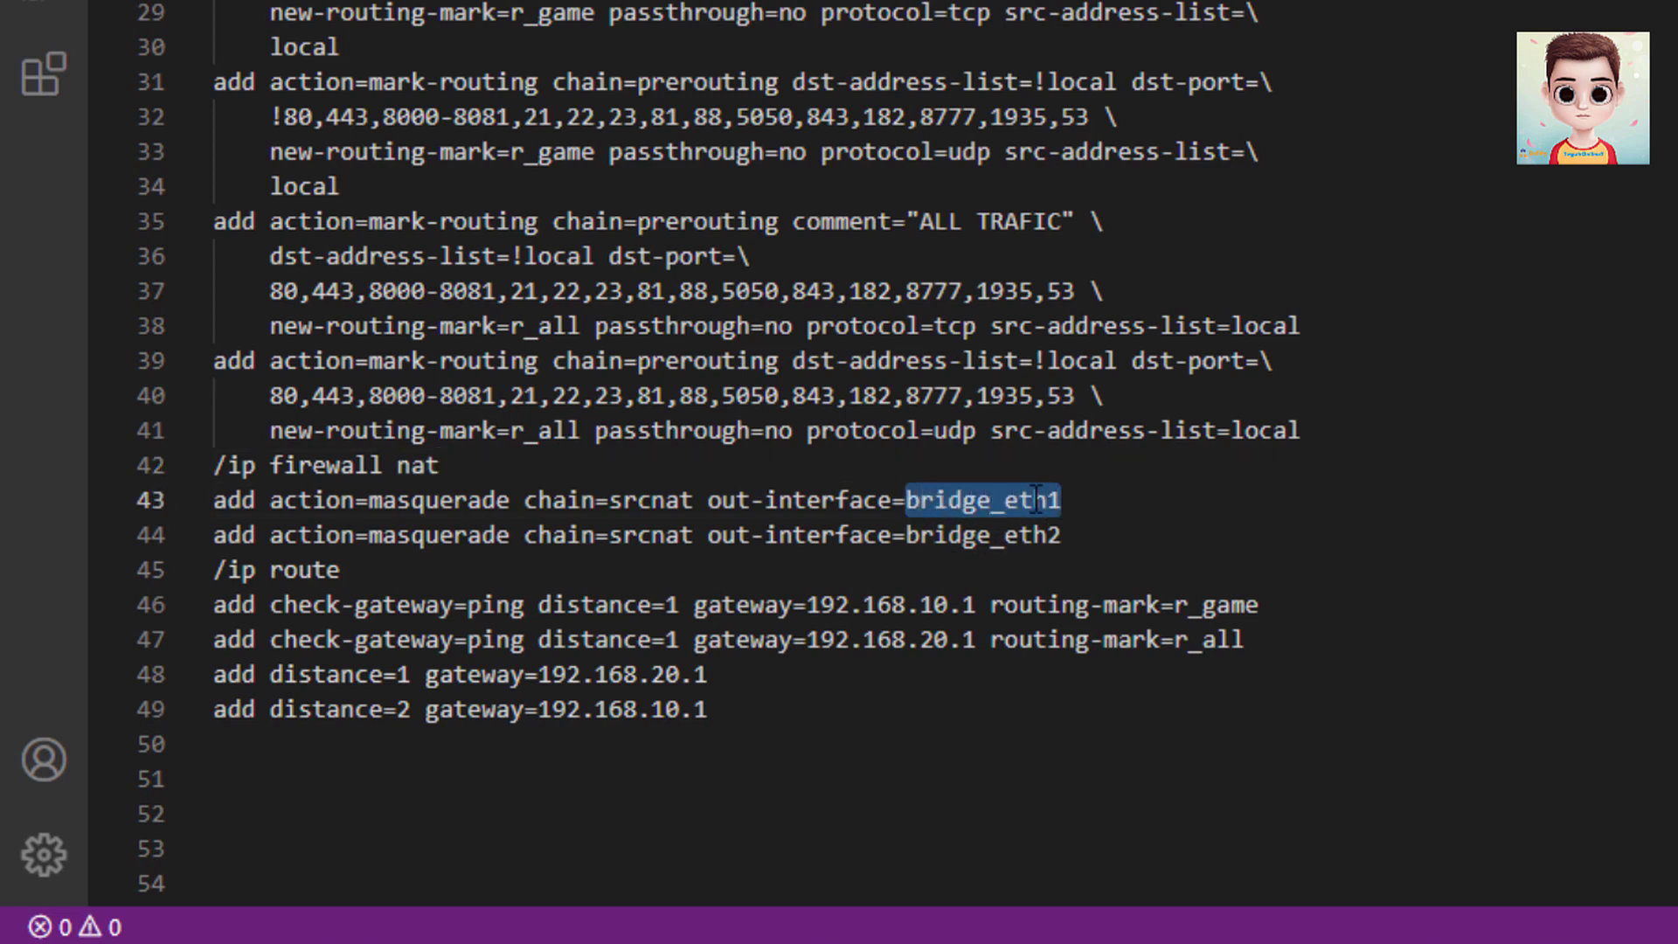
{"action": "left_click", "coordinate": [909, 498]}
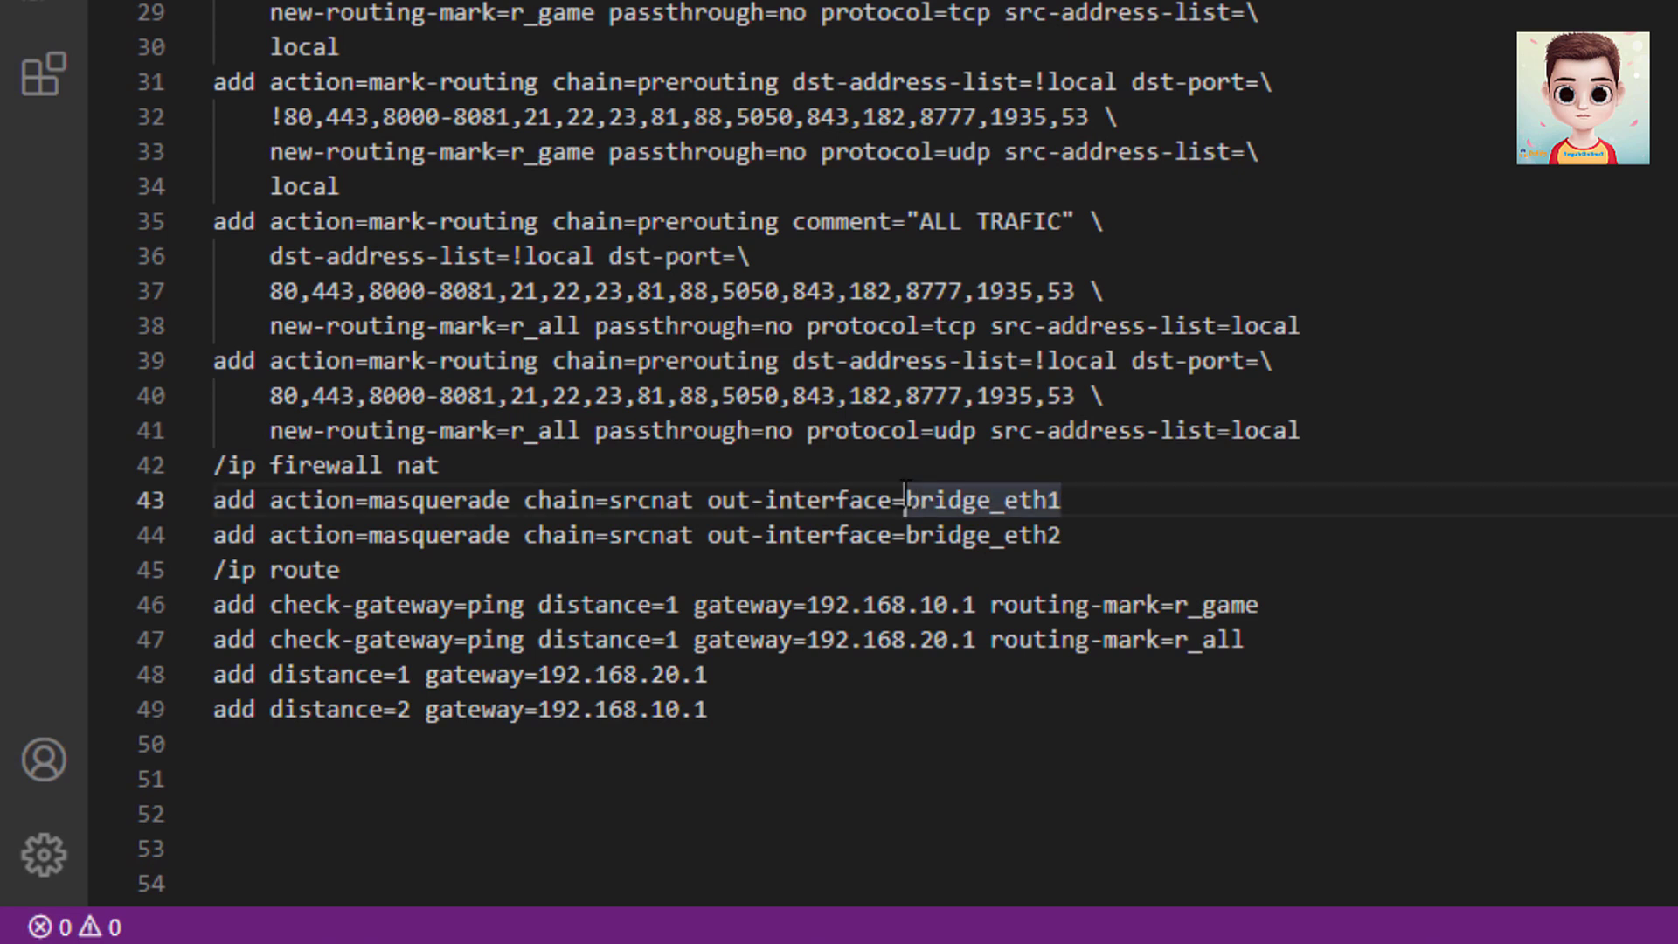
{"action": "left_click_drag", "start_coordinate": [909, 500], "coordinate": [1061, 500]}
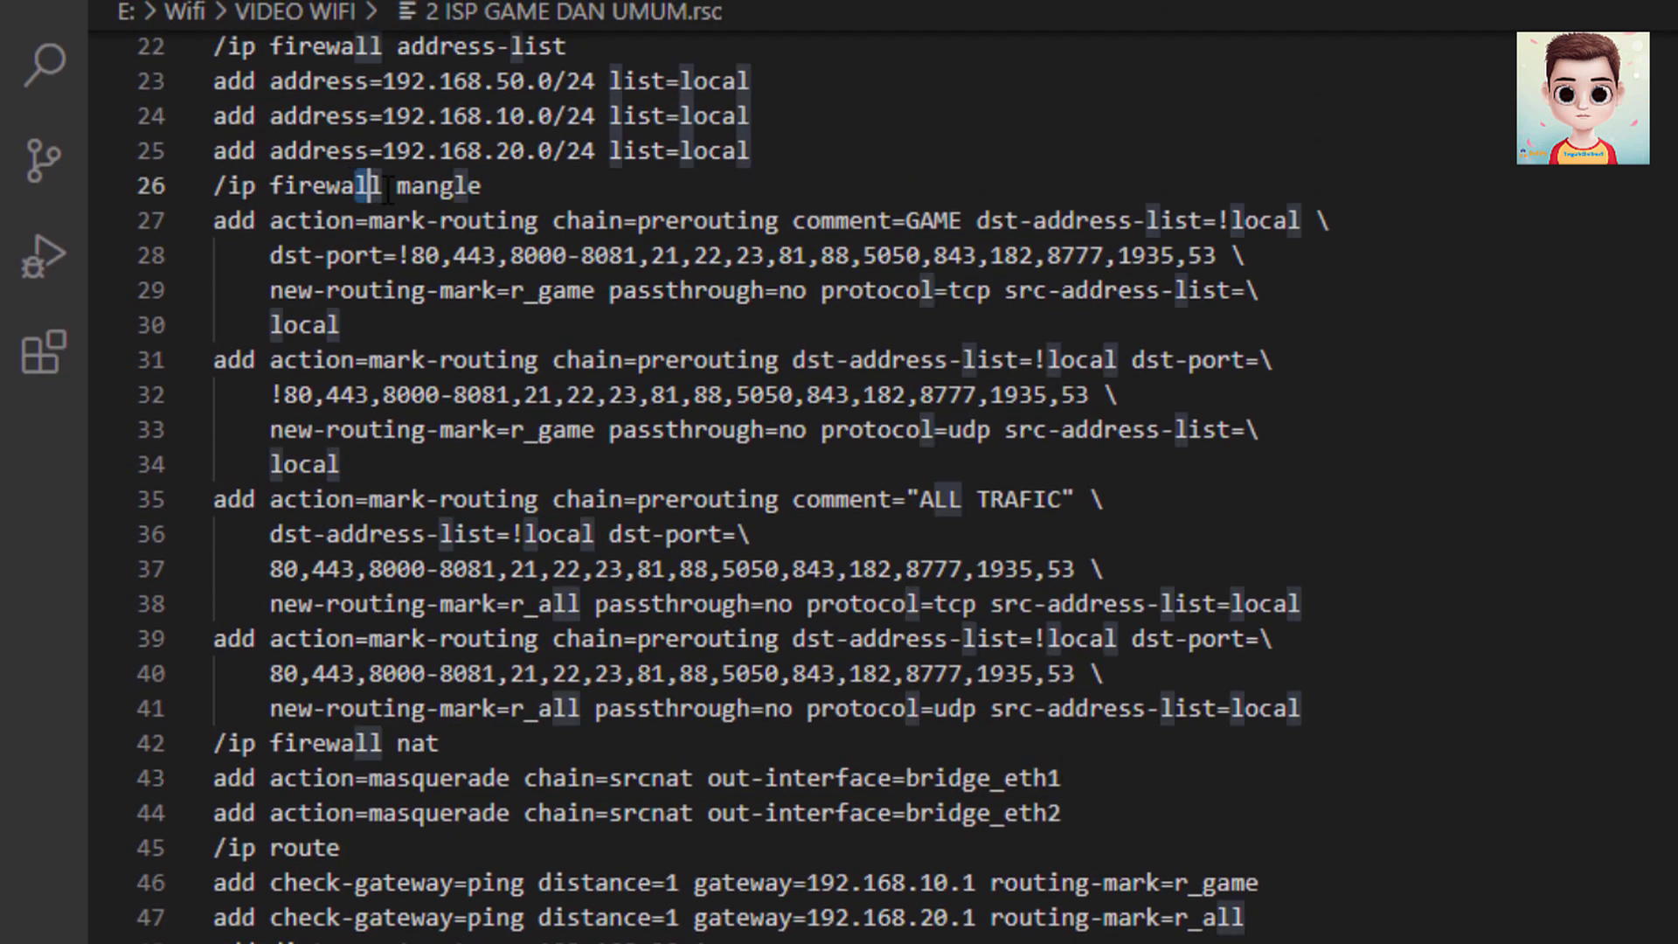
Step: Review the firewall mangle heading and the GAME and ALL TRAFIC comments of its rules
{"action": "left_click_drag", "start_coordinate": [354, 185], "coordinate": [506, 188]}
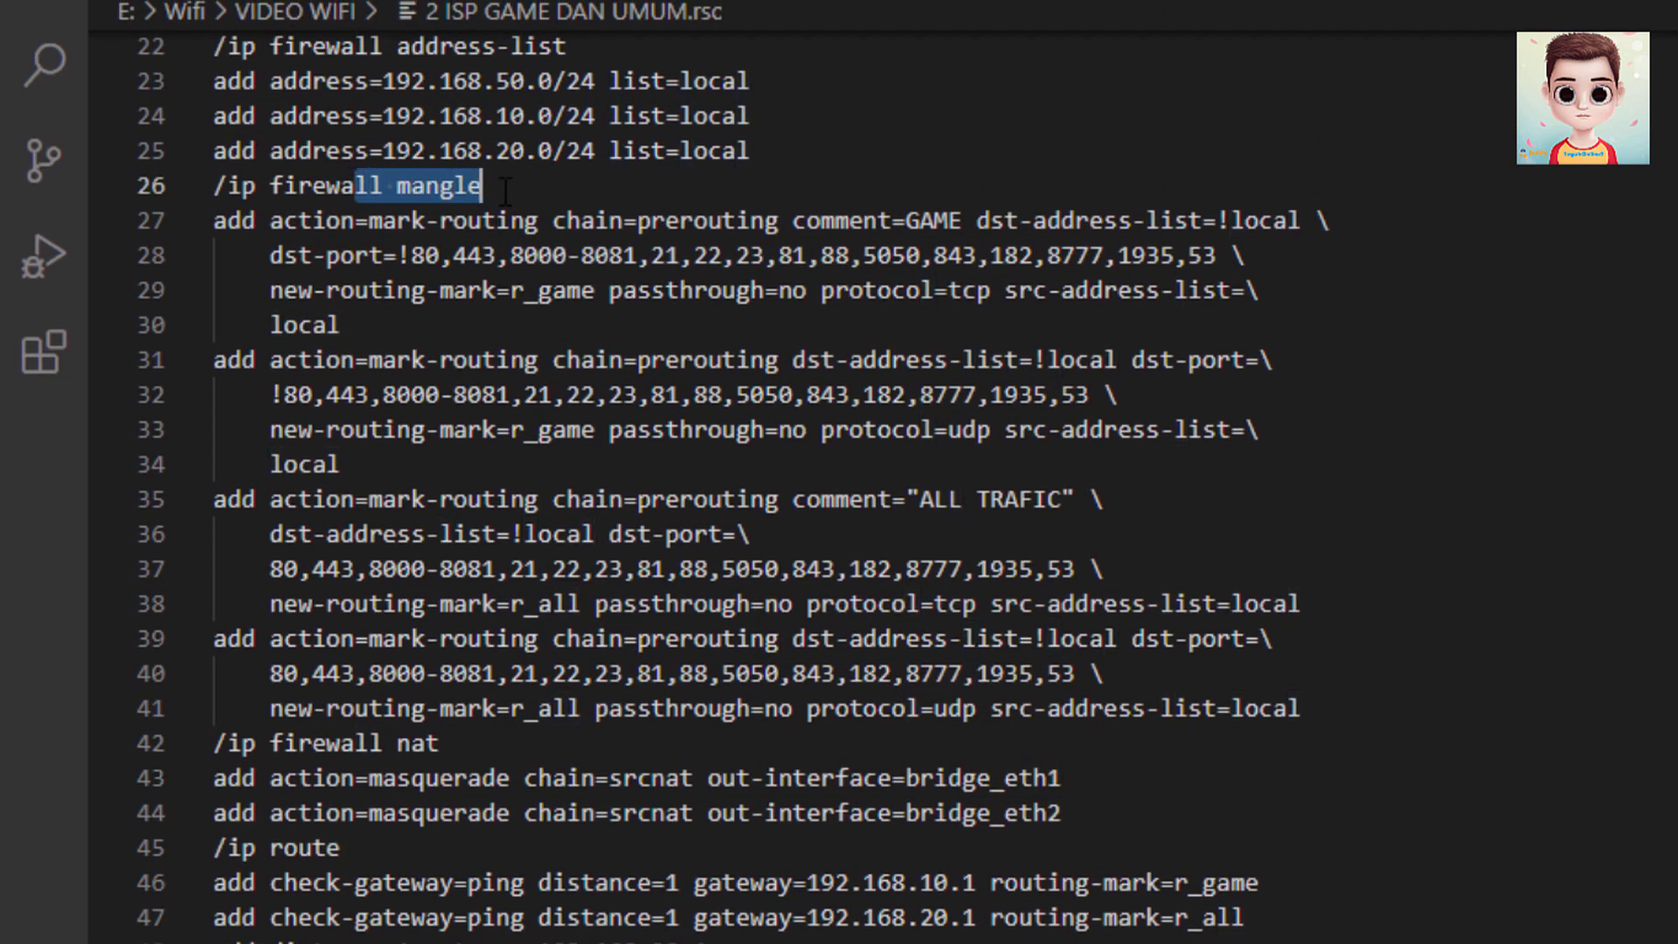
{"action": "double_click", "coordinate": [918, 220]}
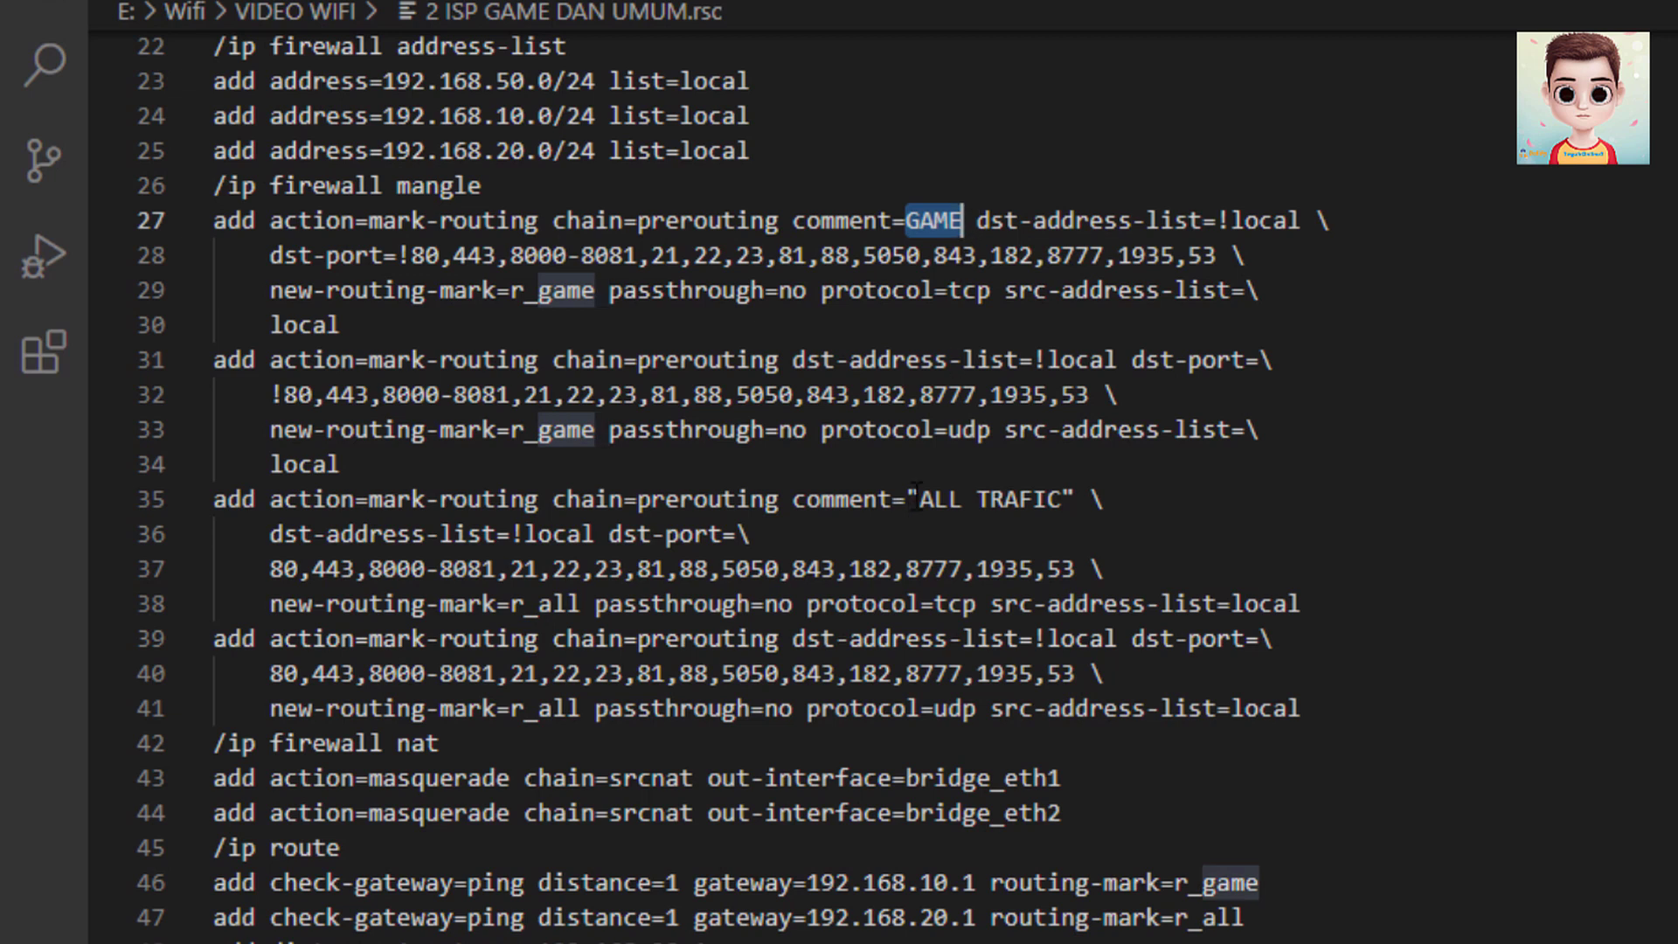
{"action": "left_click_drag", "start_coordinate": [925, 486], "coordinate": [1067, 485]}
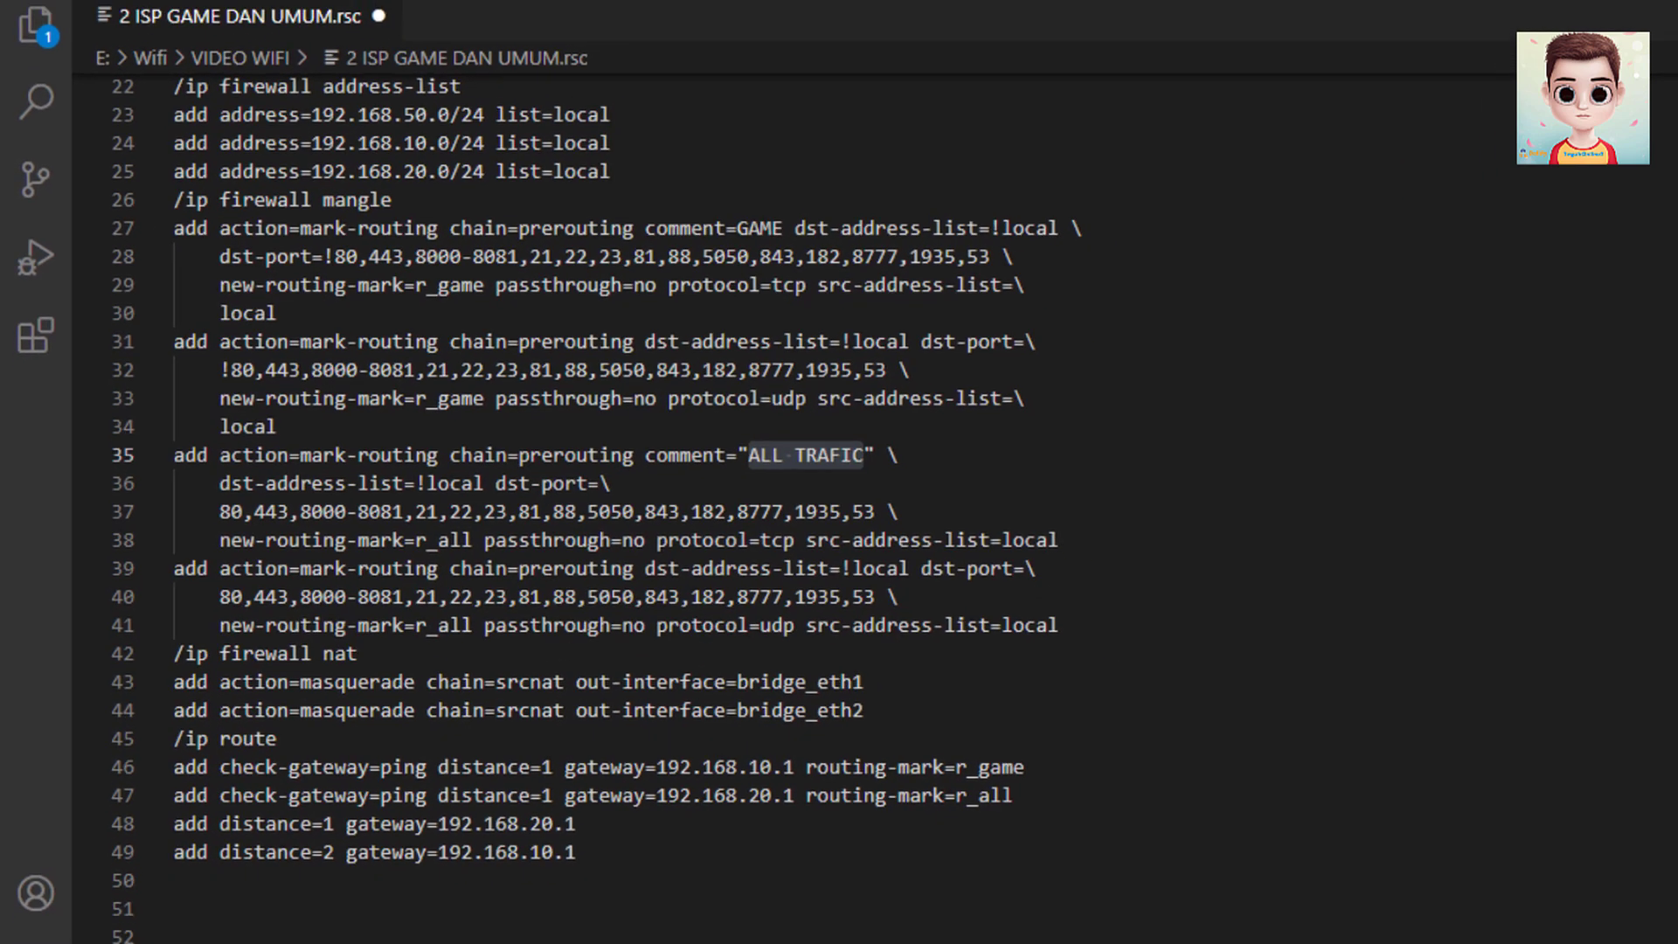
Step: Switch to WinBox, connect to the neighboring RB750r2 router by its MAC address, and close the Bridge and Interface List windows
{"action": "left_click", "coordinate": [431, 926]}
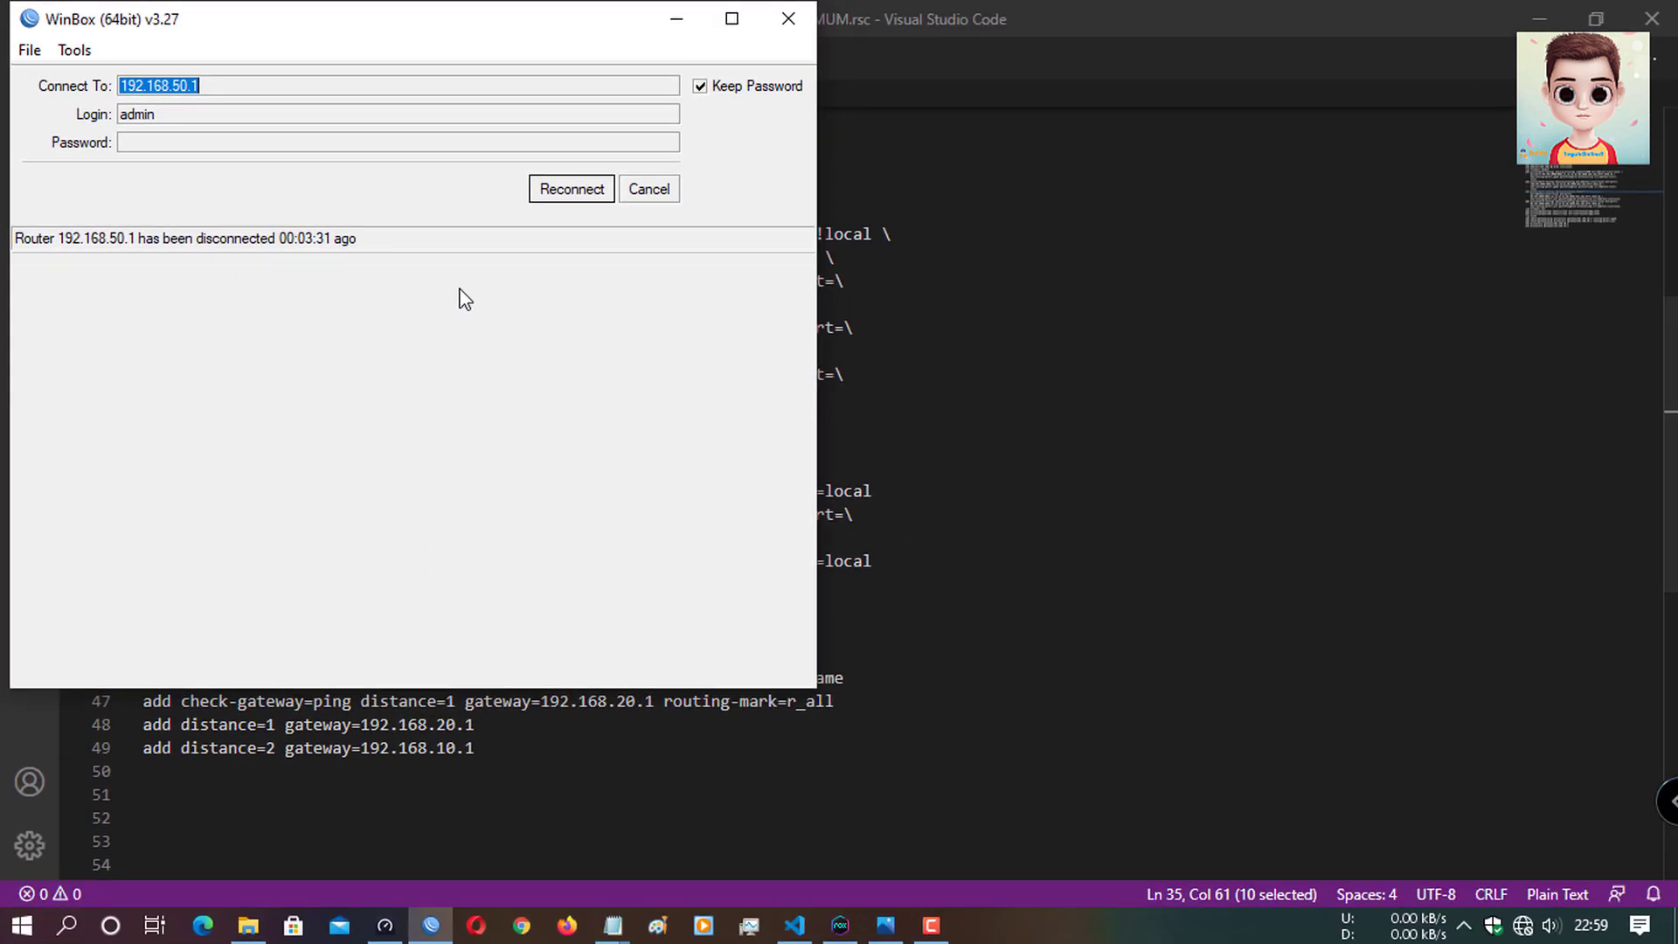
{"action": "left_click", "coordinate": [651, 192]}
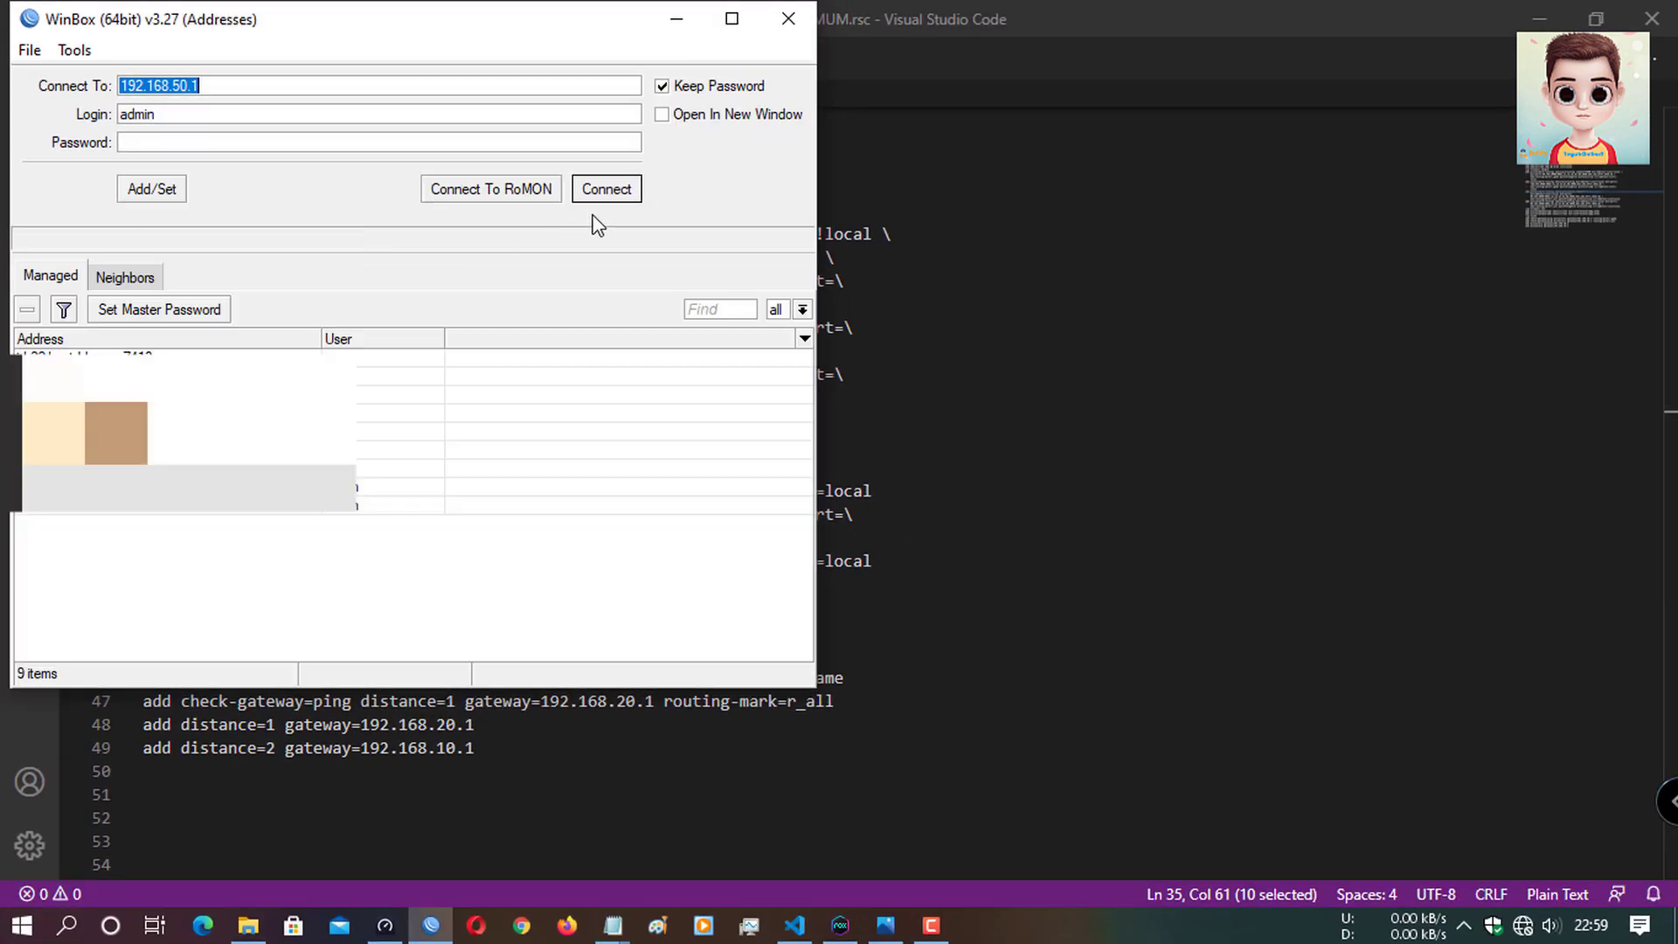
{"action": "left_click", "coordinate": [125, 278]}
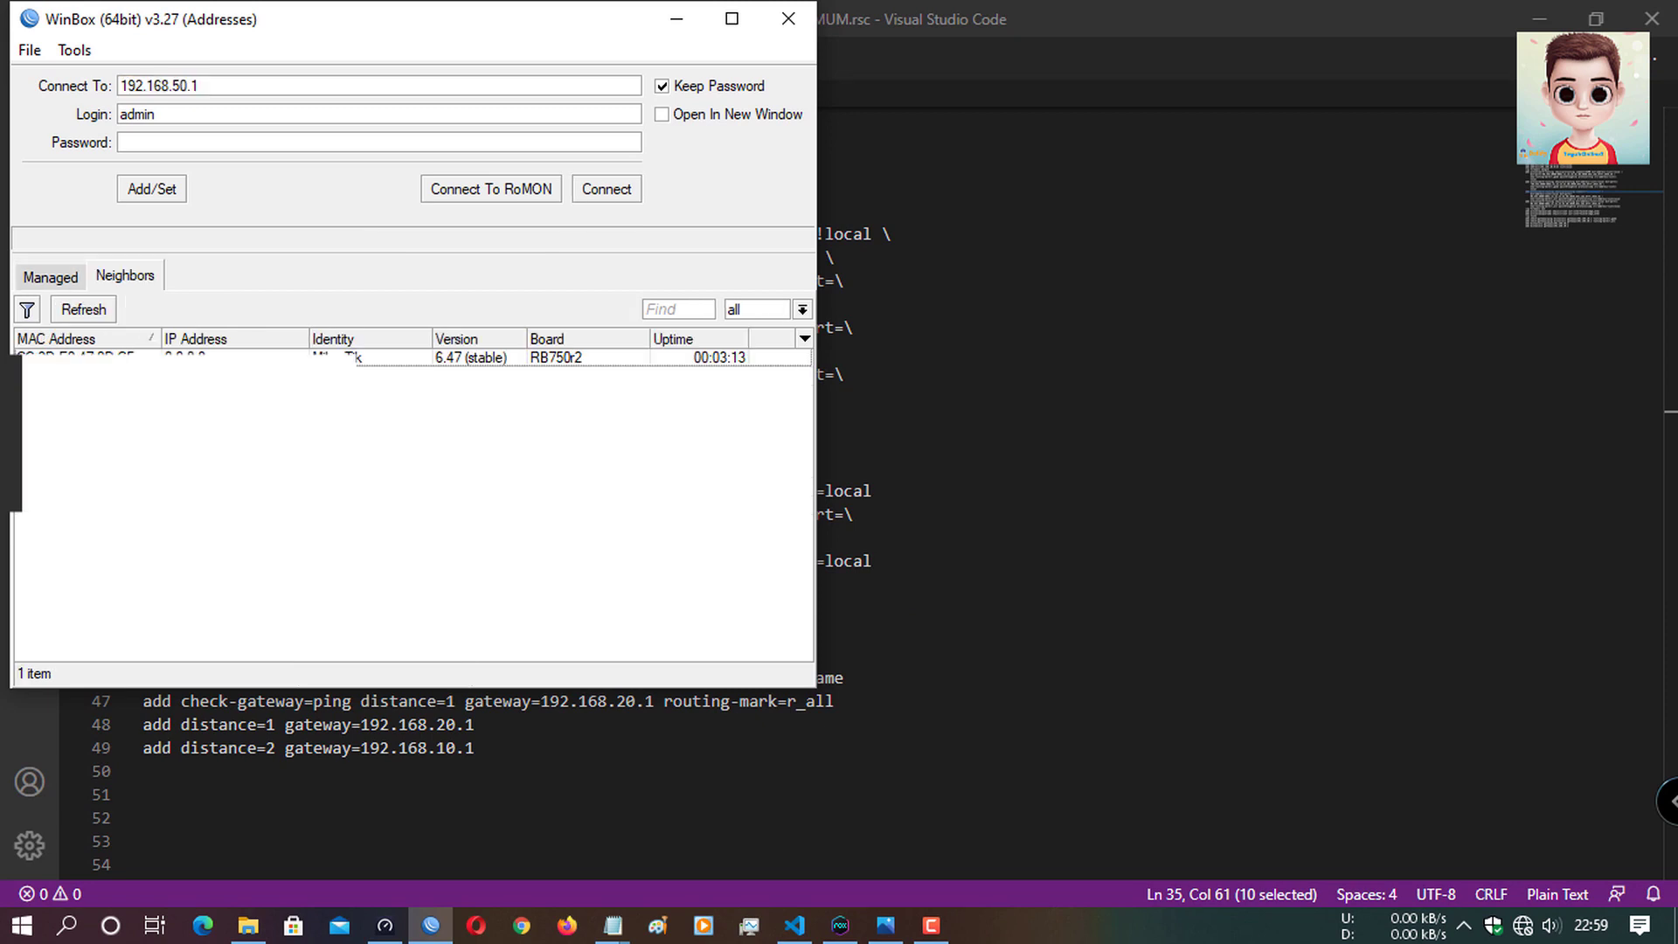
{"action": "left_click", "coordinate": [350, 354]}
{"action": "left_click", "coordinate": [600, 198]}
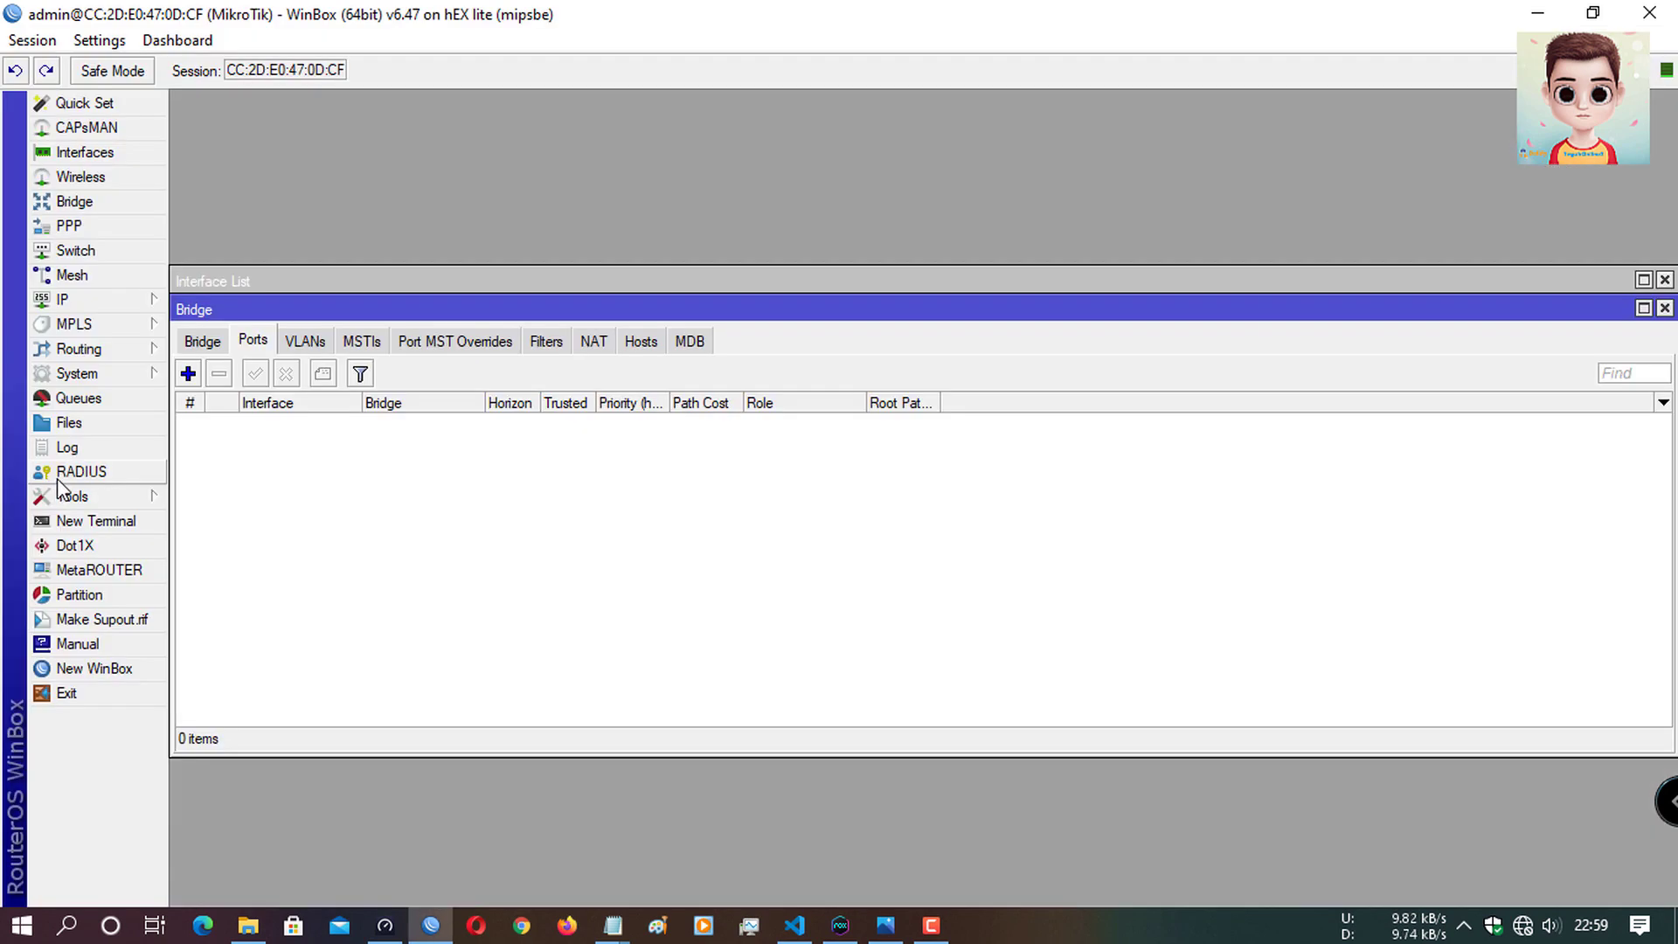
{"action": "left_click", "coordinate": [1664, 309]}
{"action": "left_click", "coordinate": [1666, 279]}
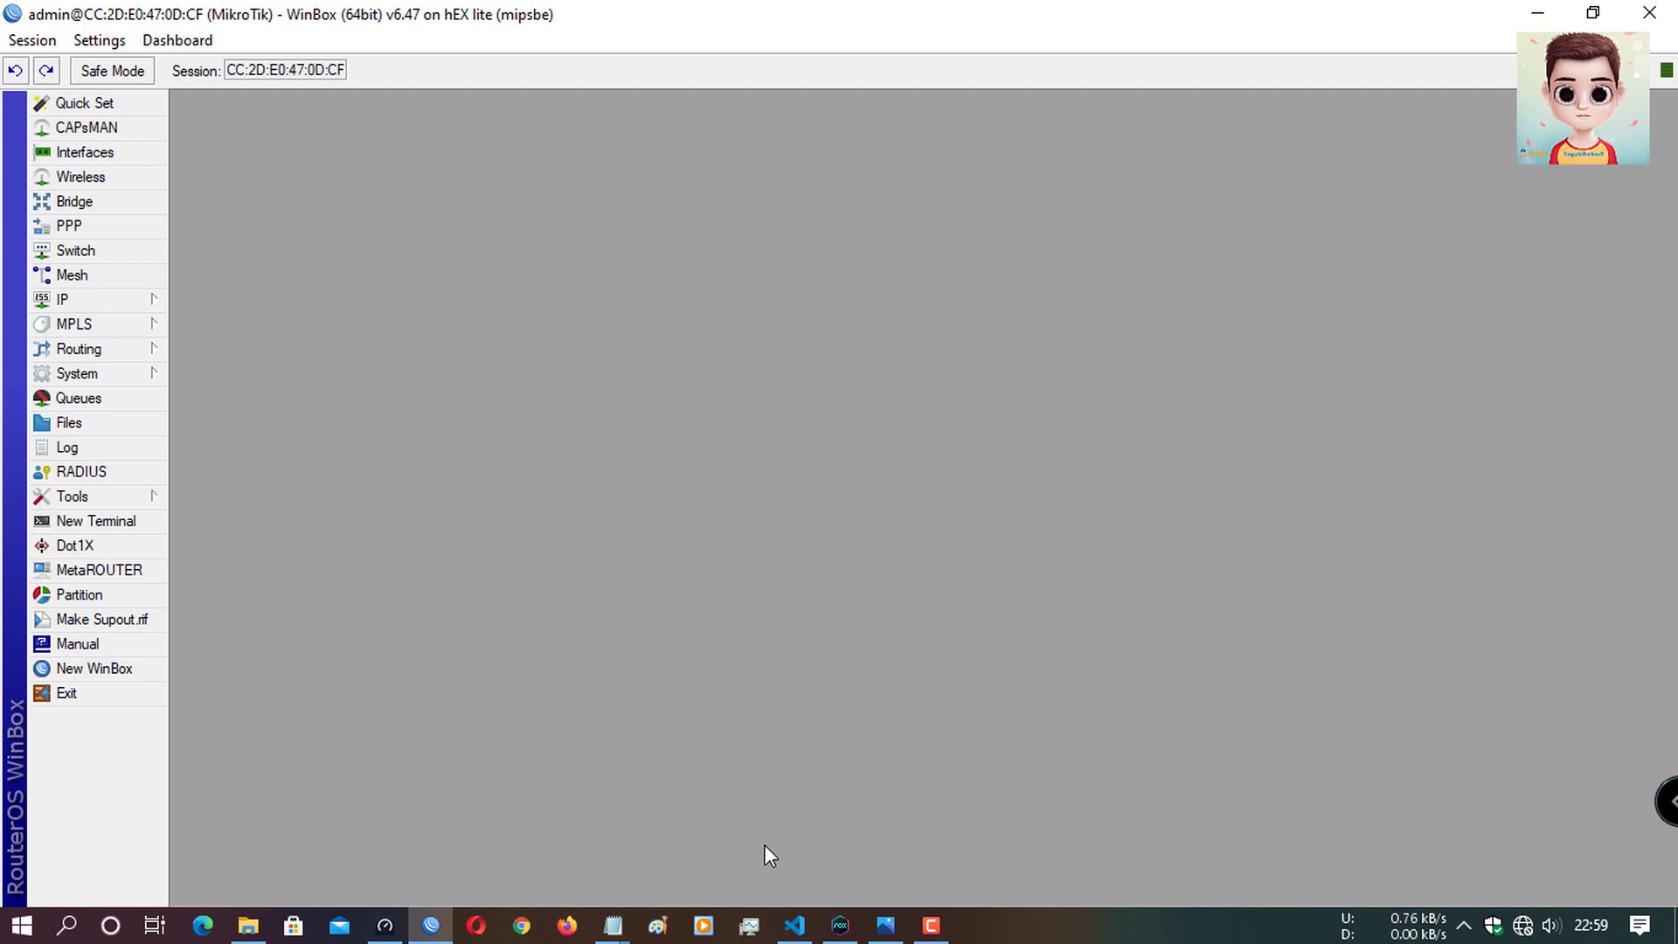
Step: Copy the entire 2 ISP GAME DAN UMUM.rsc script from Visual Studio Code and return to WinBox
{"action": "left_click", "coordinate": [792, 925]}
{"action": "left_click", "coordinate": [592, 733]}
{"action": "scroll", "coordinate": [591, 733], "scroll_direction": "up", "scroll_amount": 5}
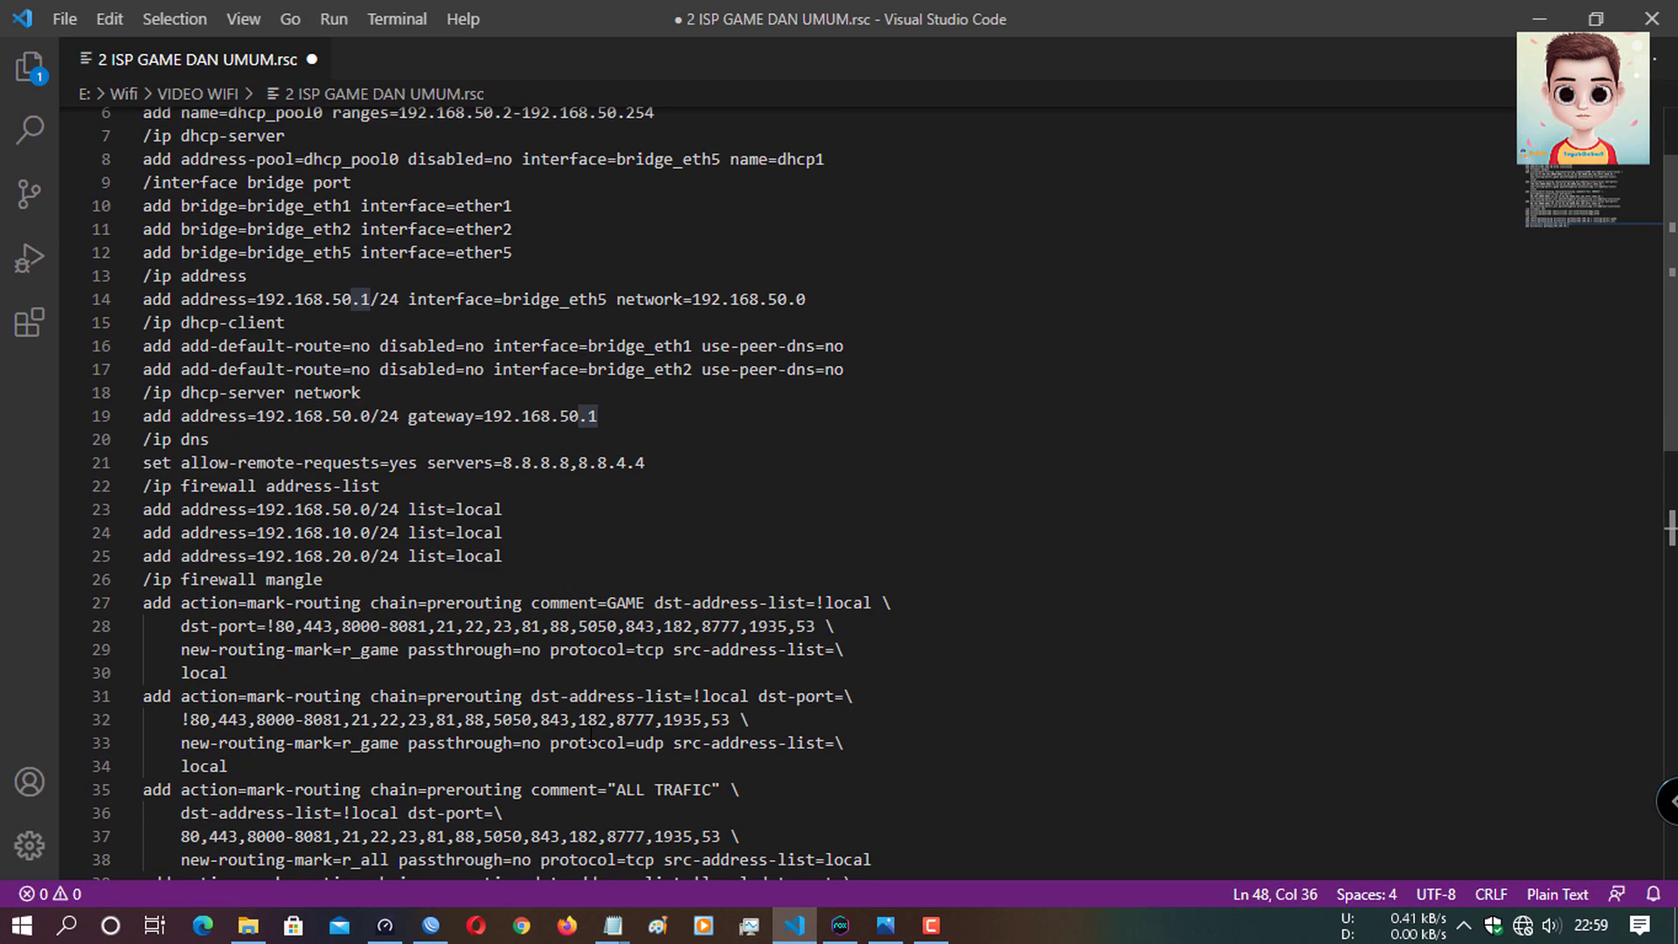
{"action": "scroll", "coordinate": [592, 738], "scroll_direction": "up", "scroll_amount": 2}
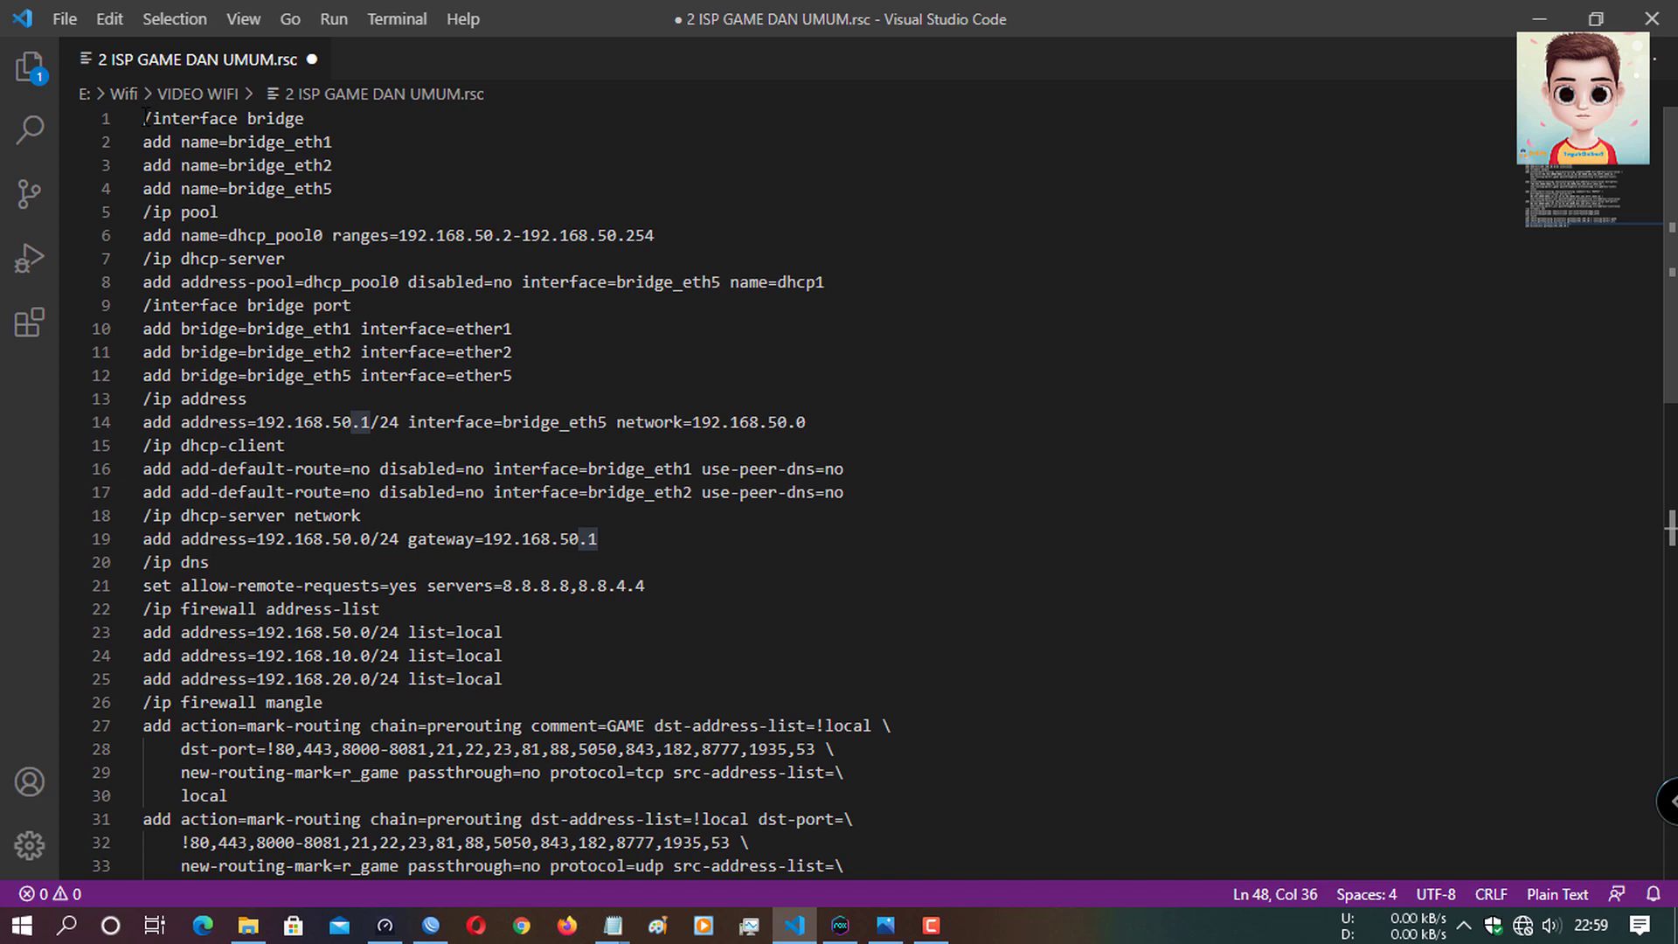
{"action": "left_click_drag", "start_coordinate": [145, 118], "coordinate": [248, 398]}
{"action": "left_click_drag", "start_coordinate": [408, 432], "coordinate": [557, 812]}
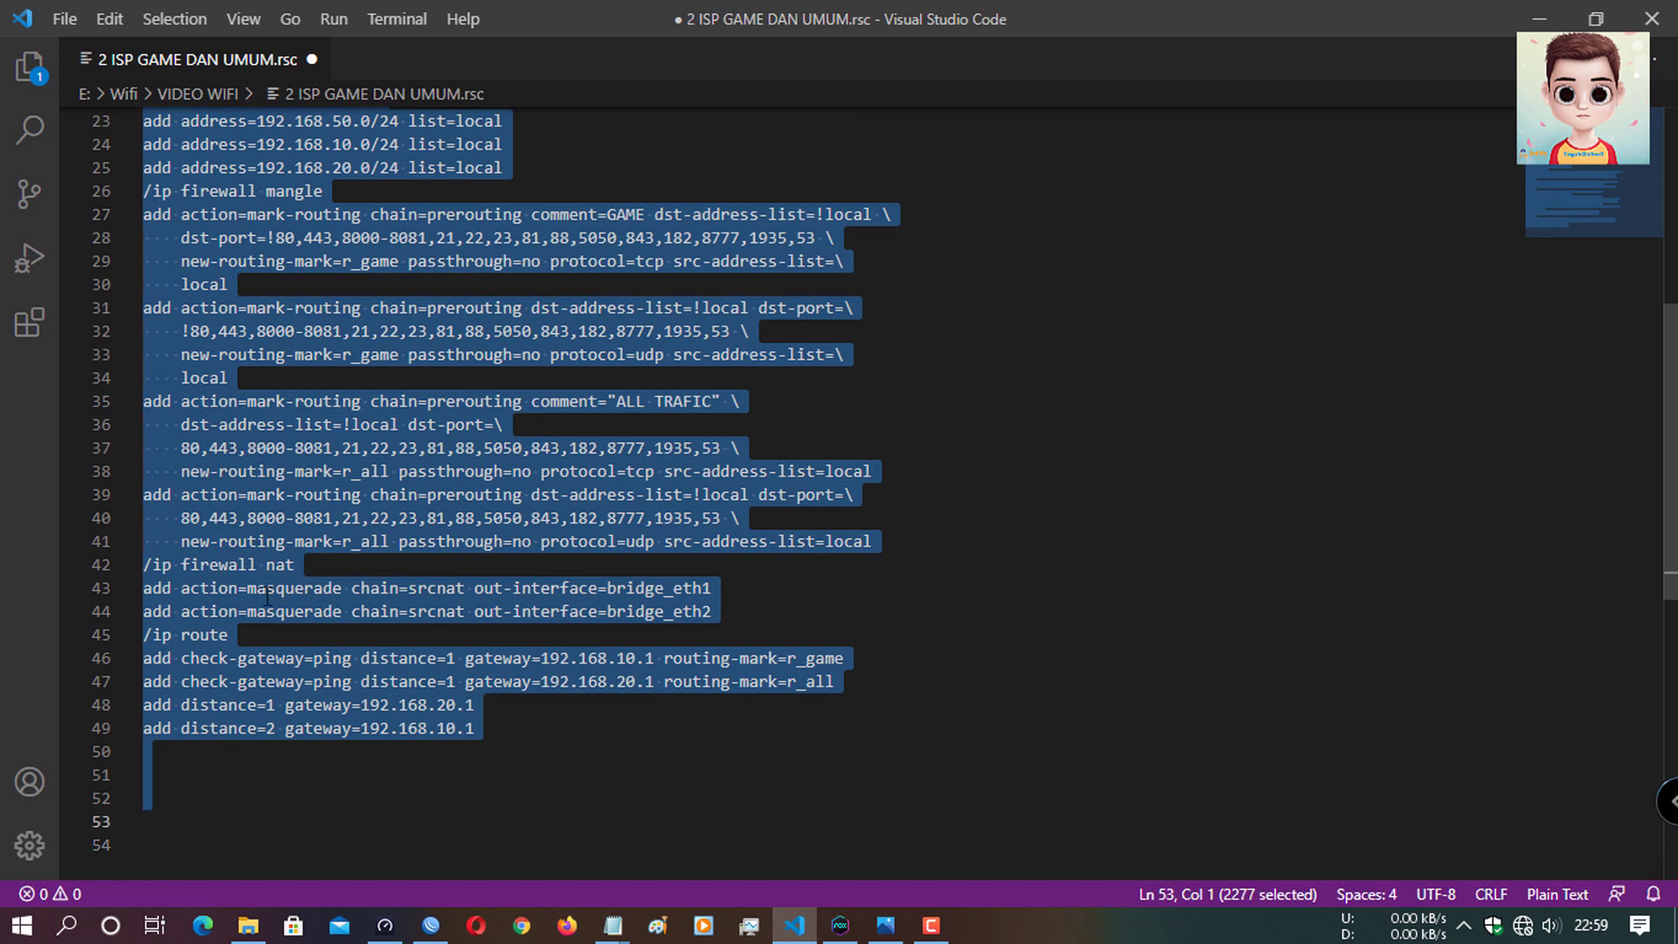
{"action": "scroll", "coordinate": [267, 595], "scroll_direction": "up", "scroll_amount": 7}
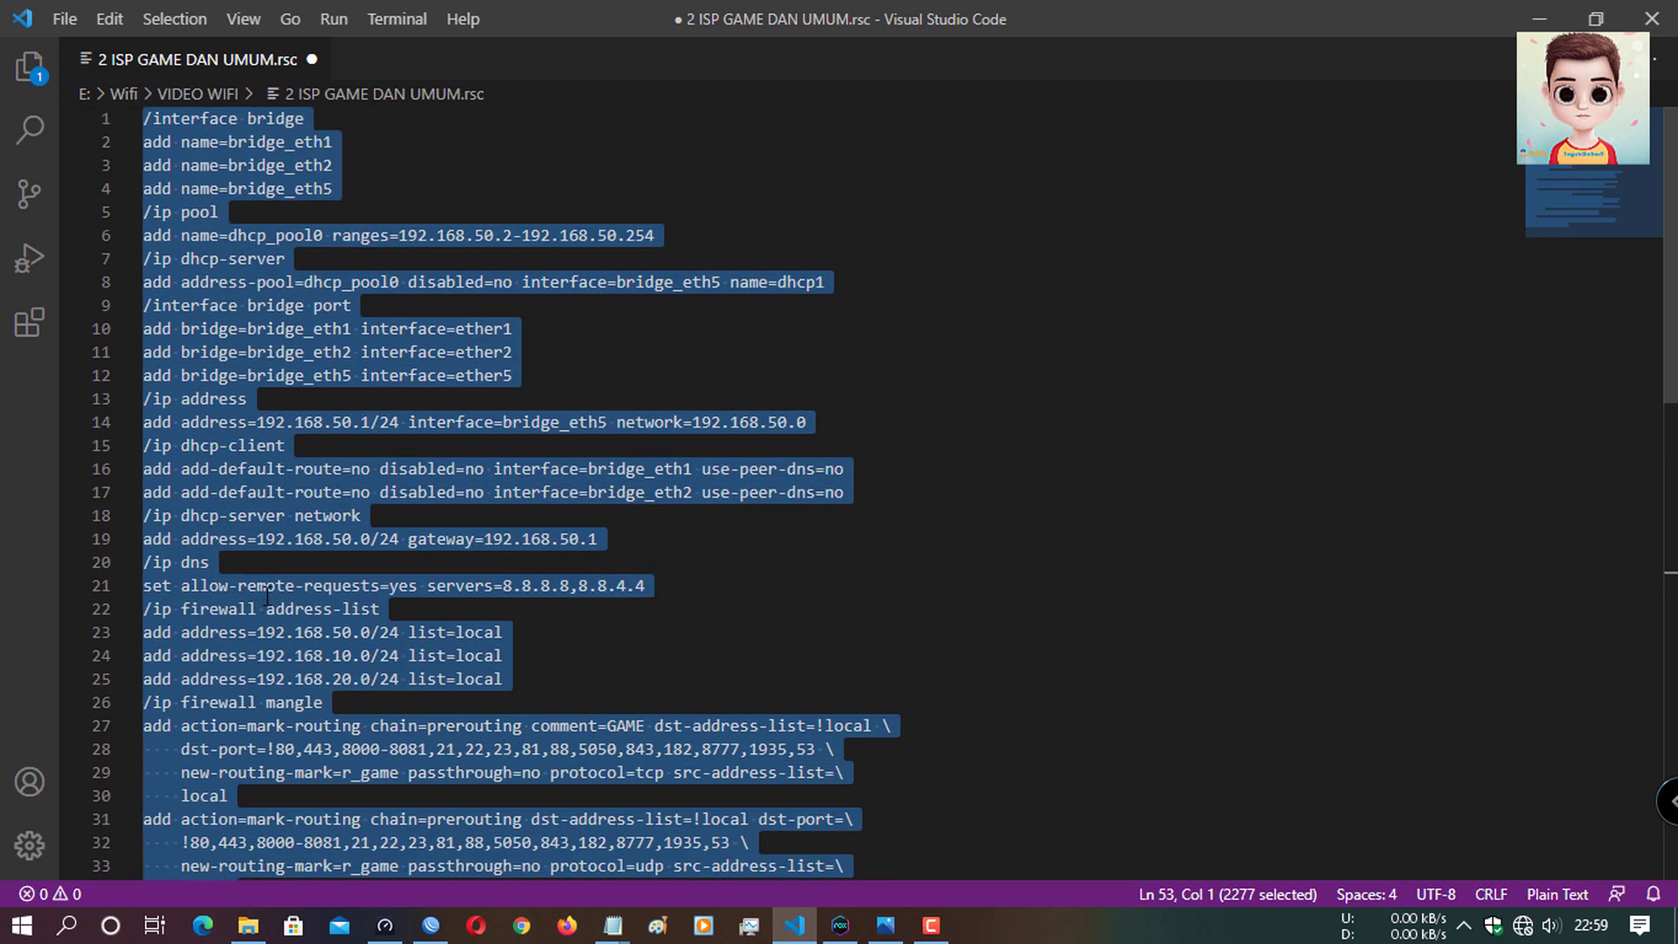
{"action": "right_click", "coordinate": [254, 469]}
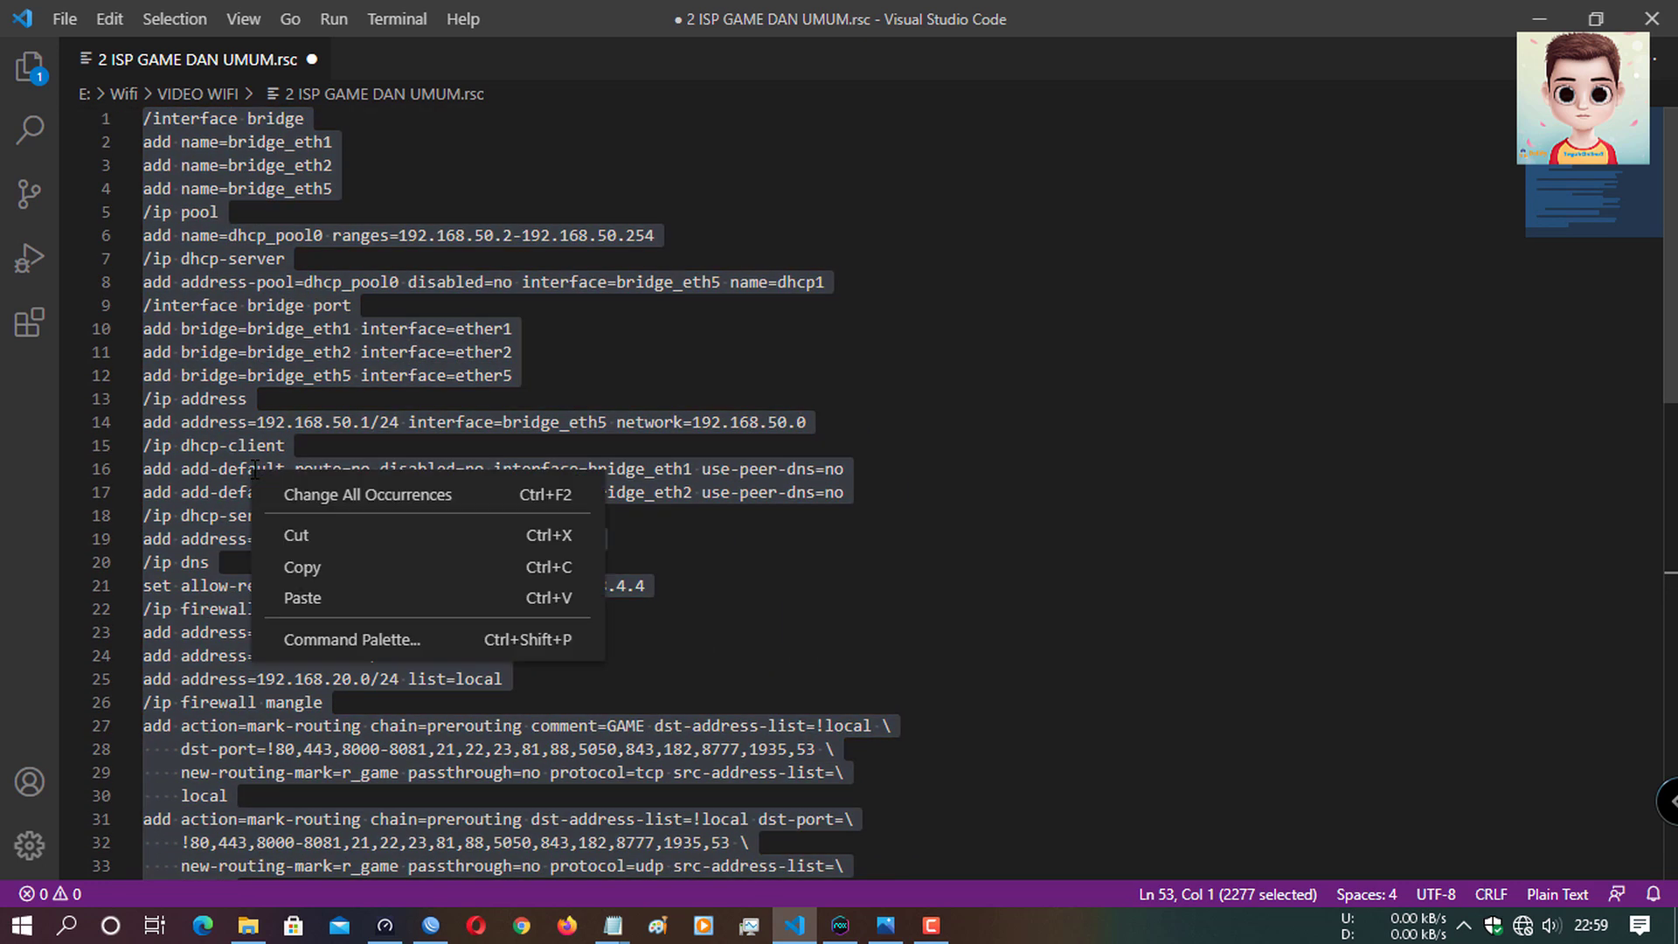
{"action": "left_click", "coordinate": [312, 568]}
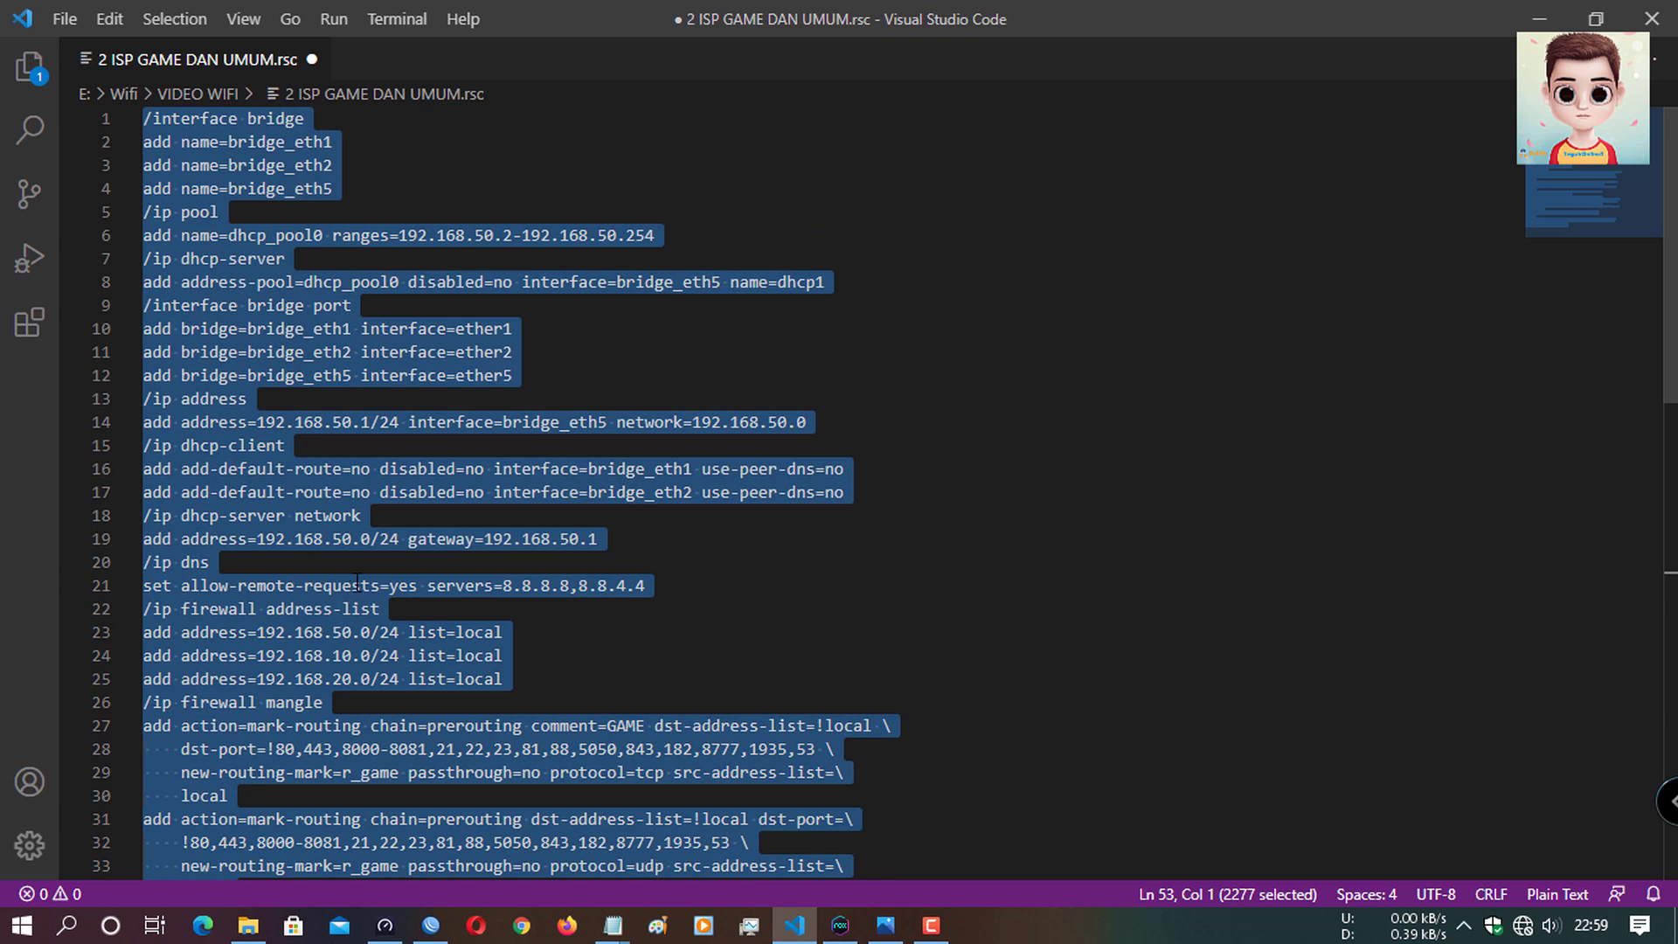
{"action": "left_click", "coordinate": [431, 925]}
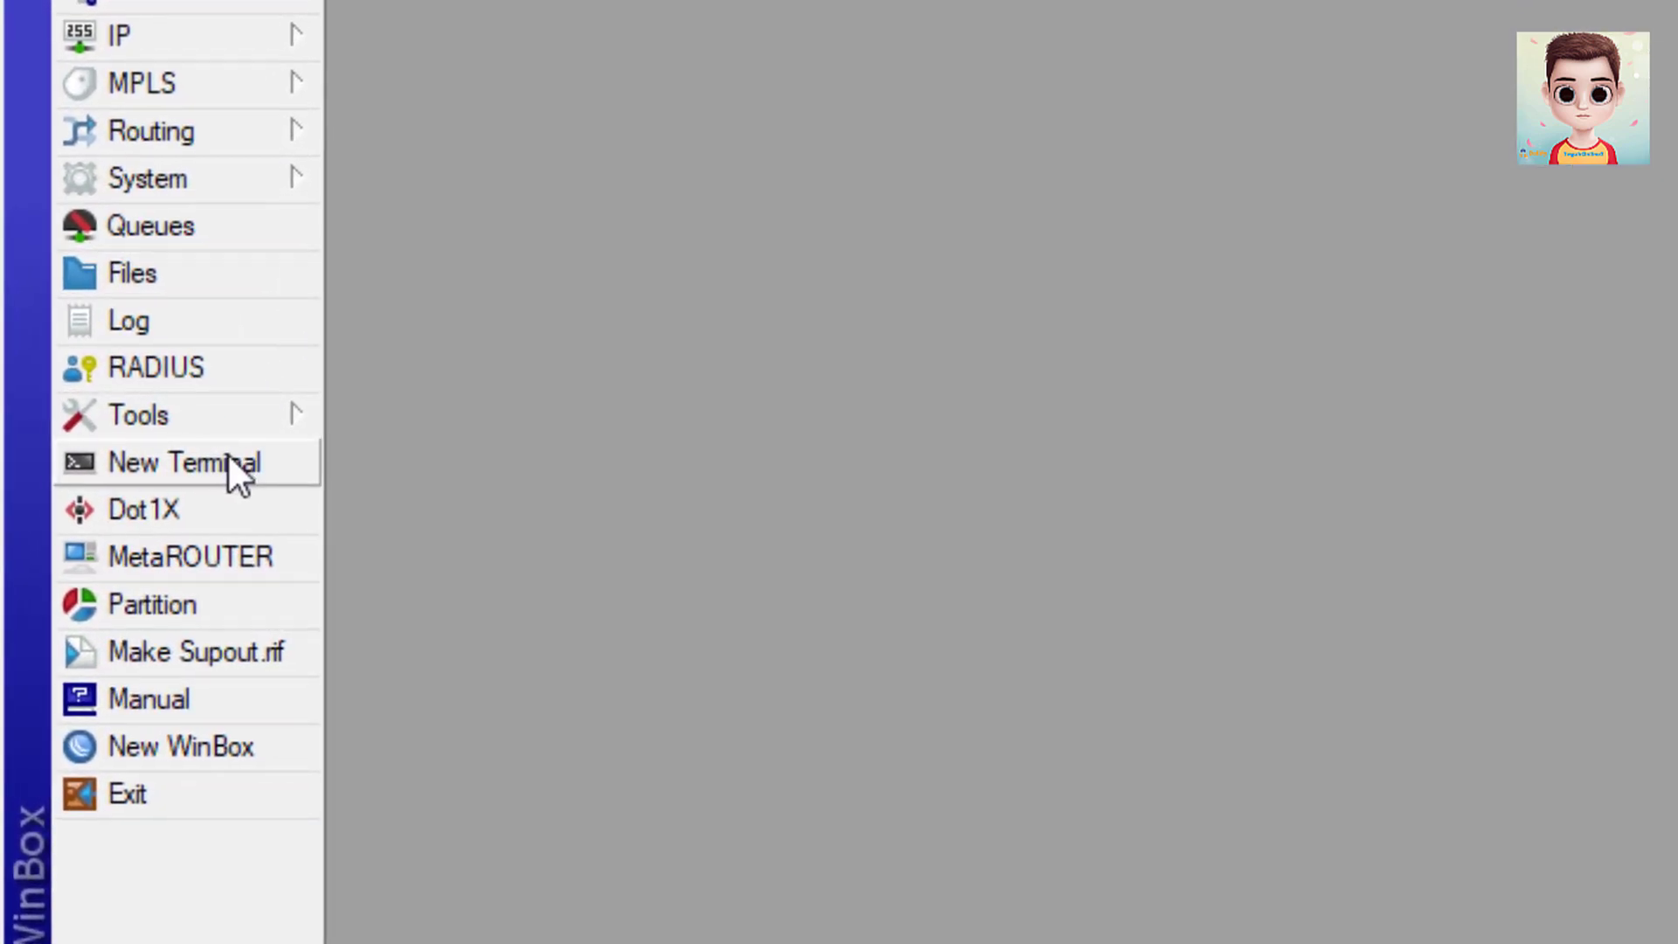
Step: Run the copied script in a new terminal, and reconnect to the router after the session drops, closing the terminal
{"action": "left_click", "coordinate": [229, 454]}
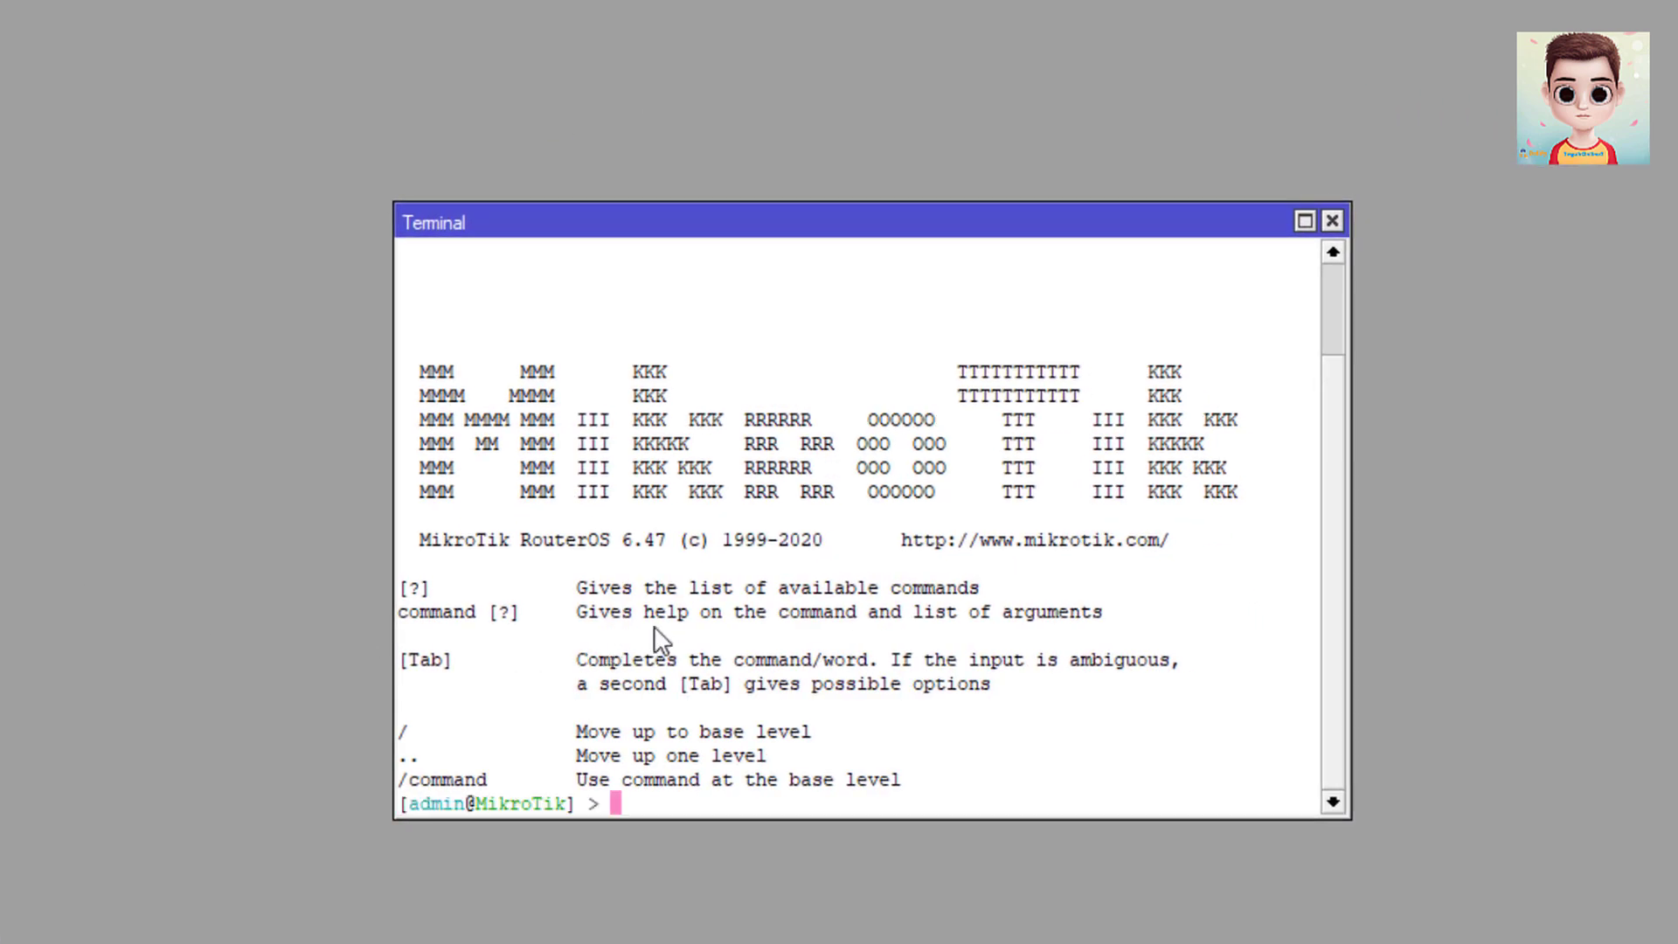
{"action": "right_click", "coordinate": [762, 568]}
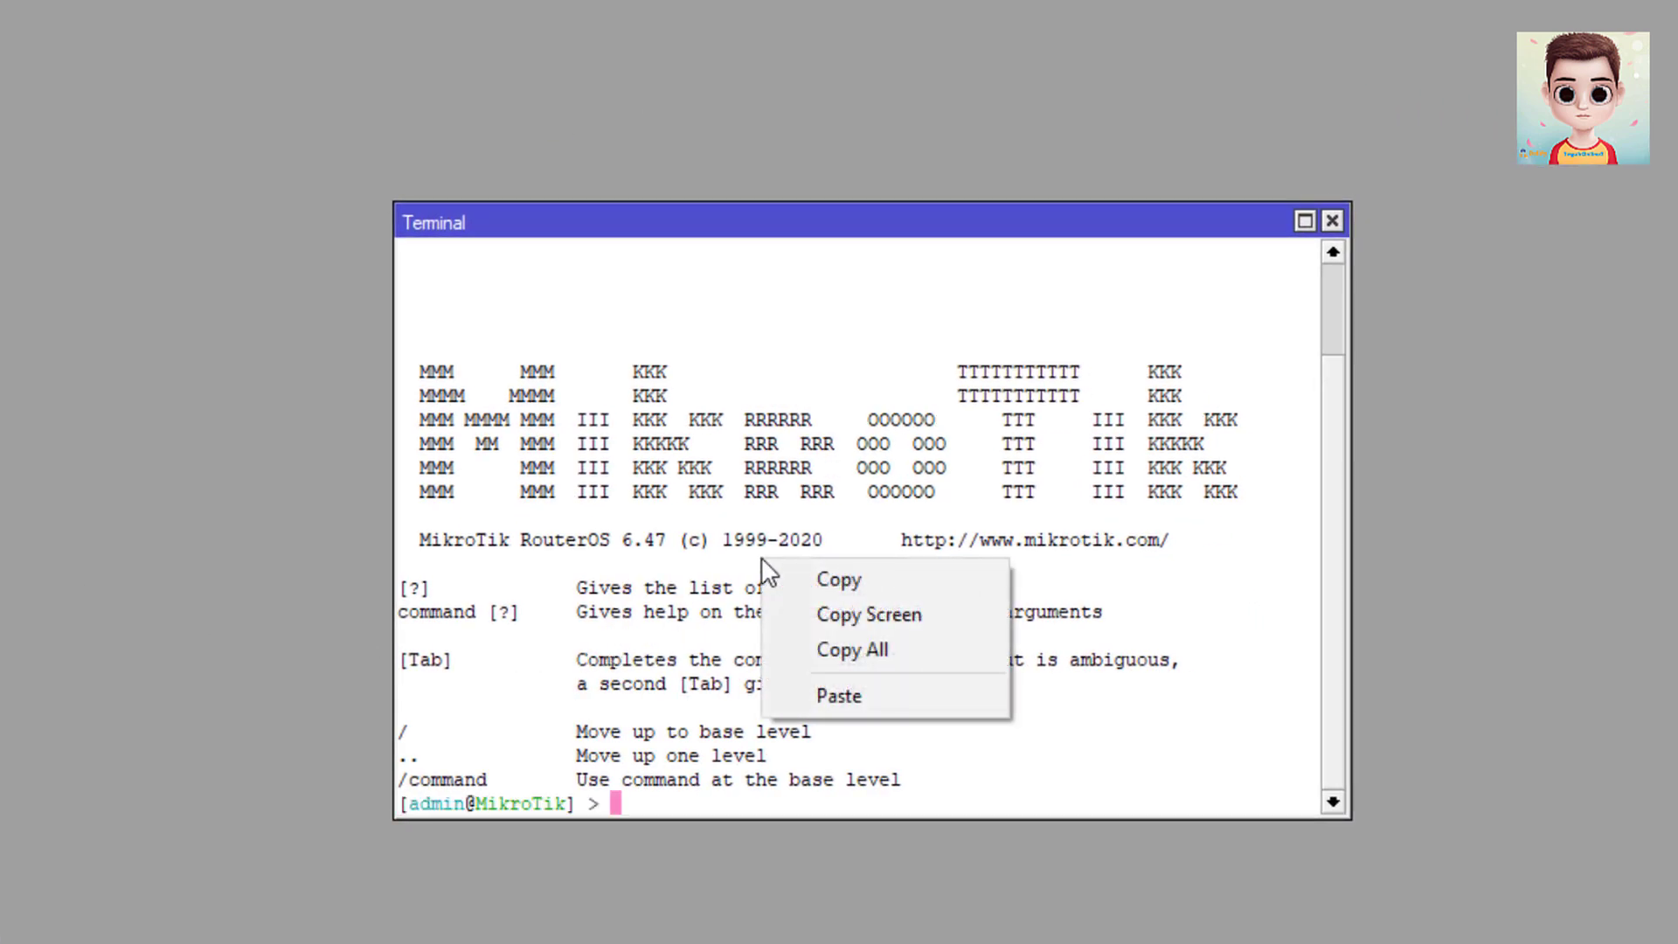
{"action": "left_click", "coordinate": [822, 696]}
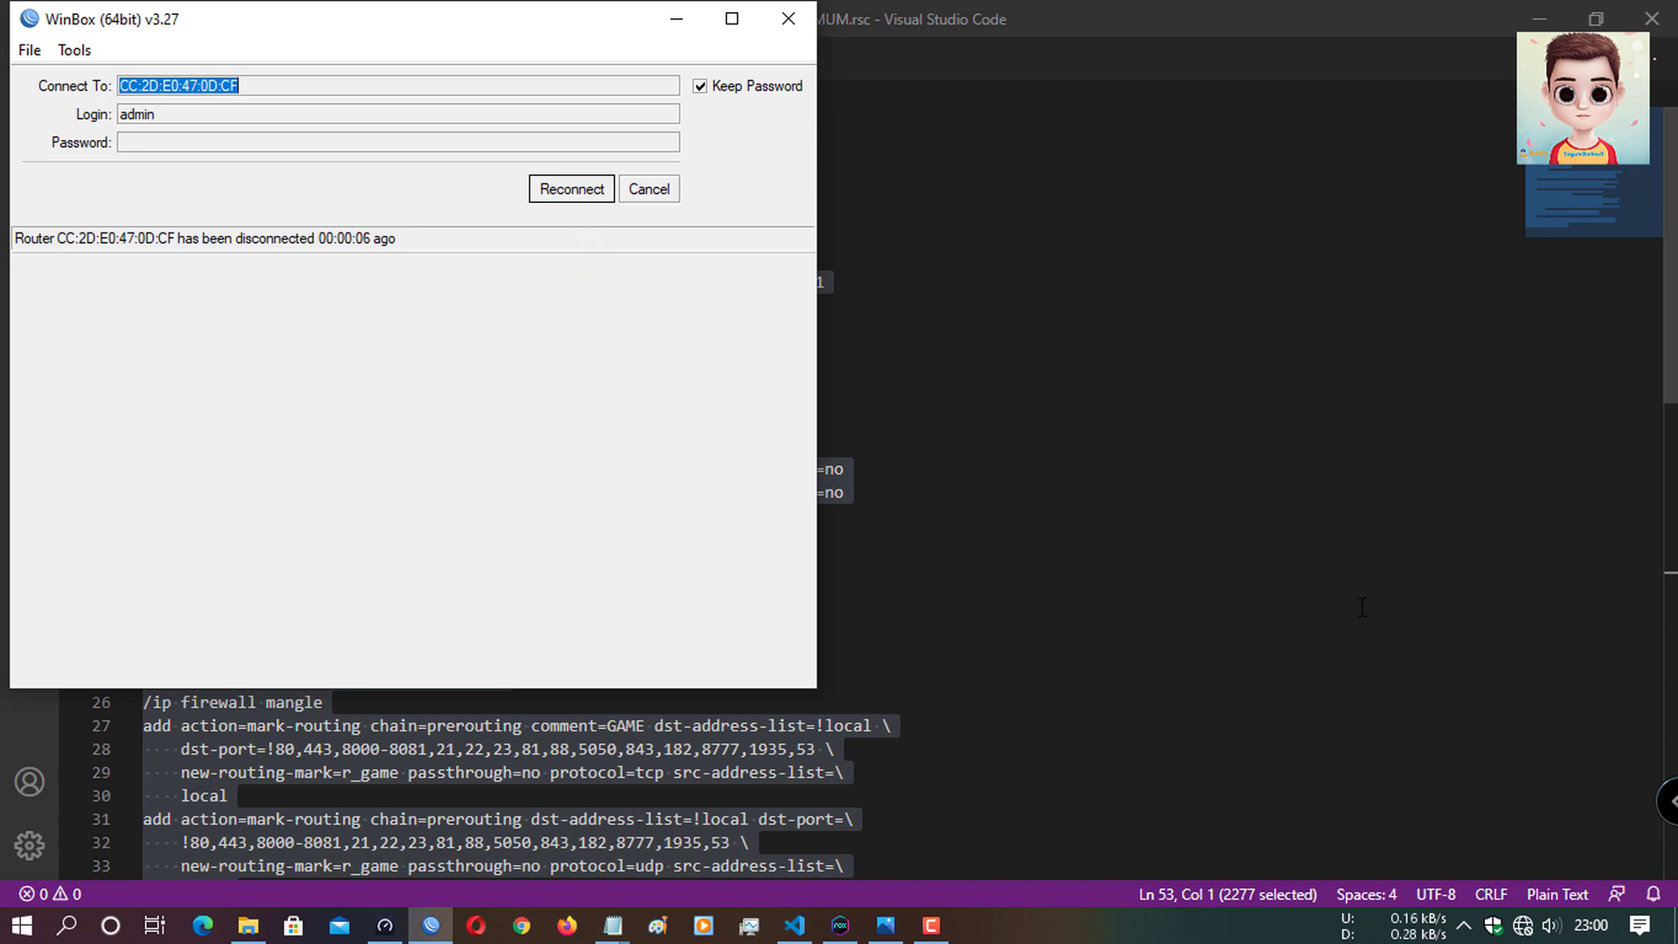
{"action": "left_click", "coordinate": [579, 191]}
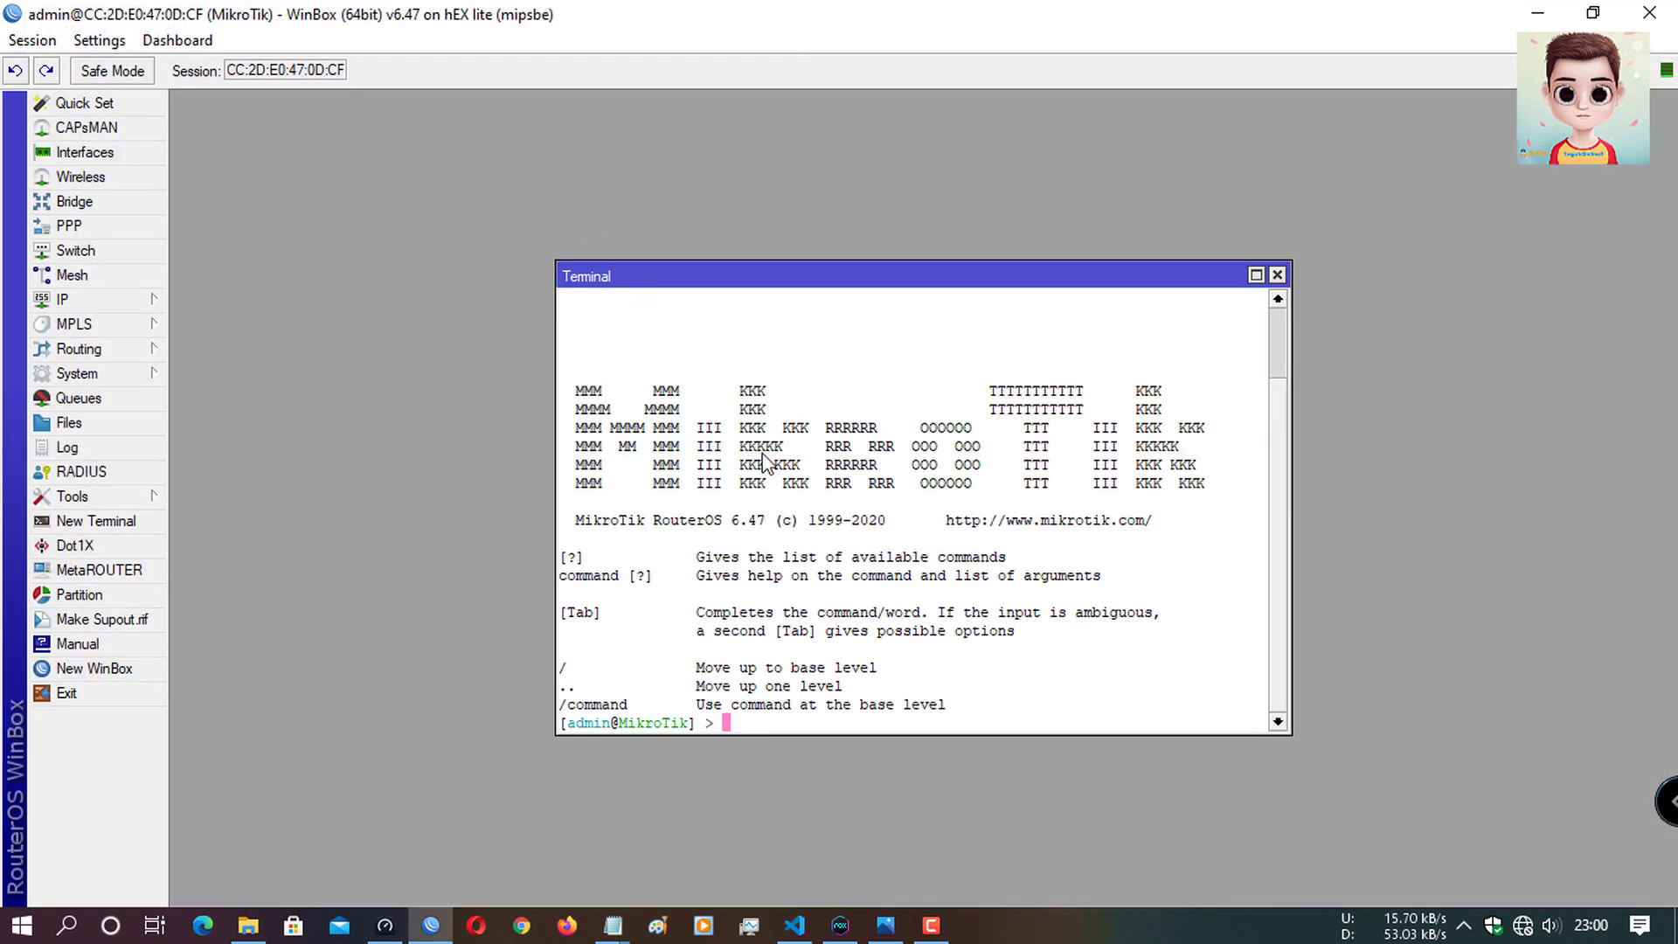
{"action": "left_click", "coordinate": [1276, 275]}
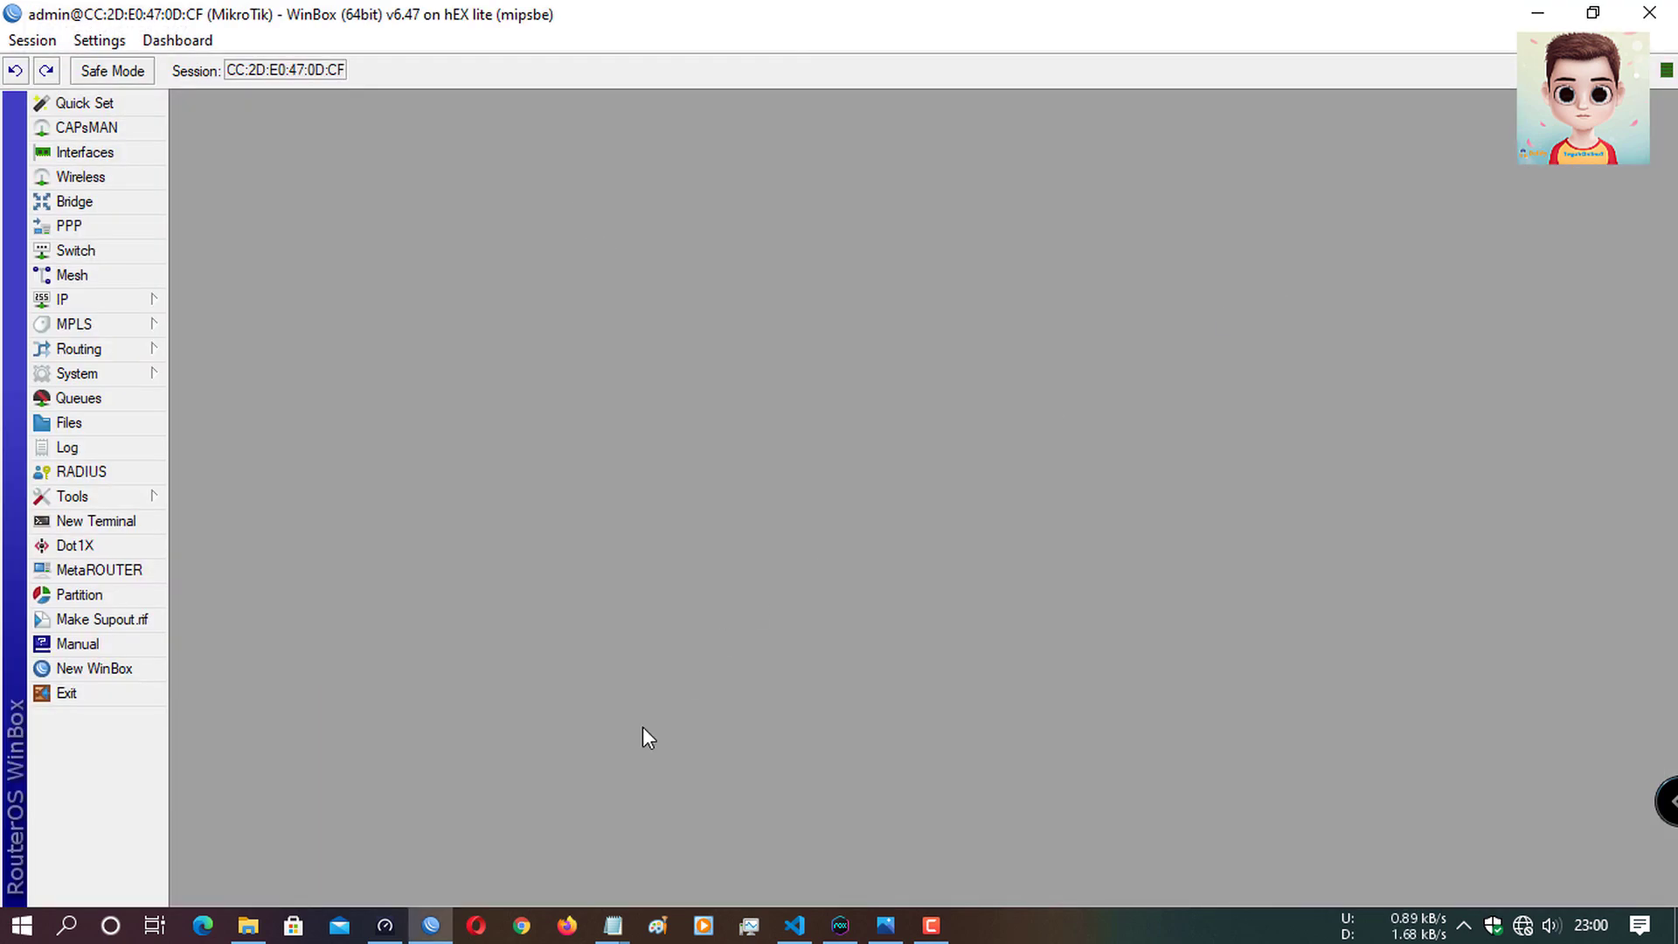
Step: Compare the ip route section of the script in Visual Studio Code with the router's Route List in WinBox
{"action": "left_click", "coordinate": [795, 925]}
{"action": "scroll", "coordinate": [507, 765], "scroll_direction": "down", "scroll_amount": 10}
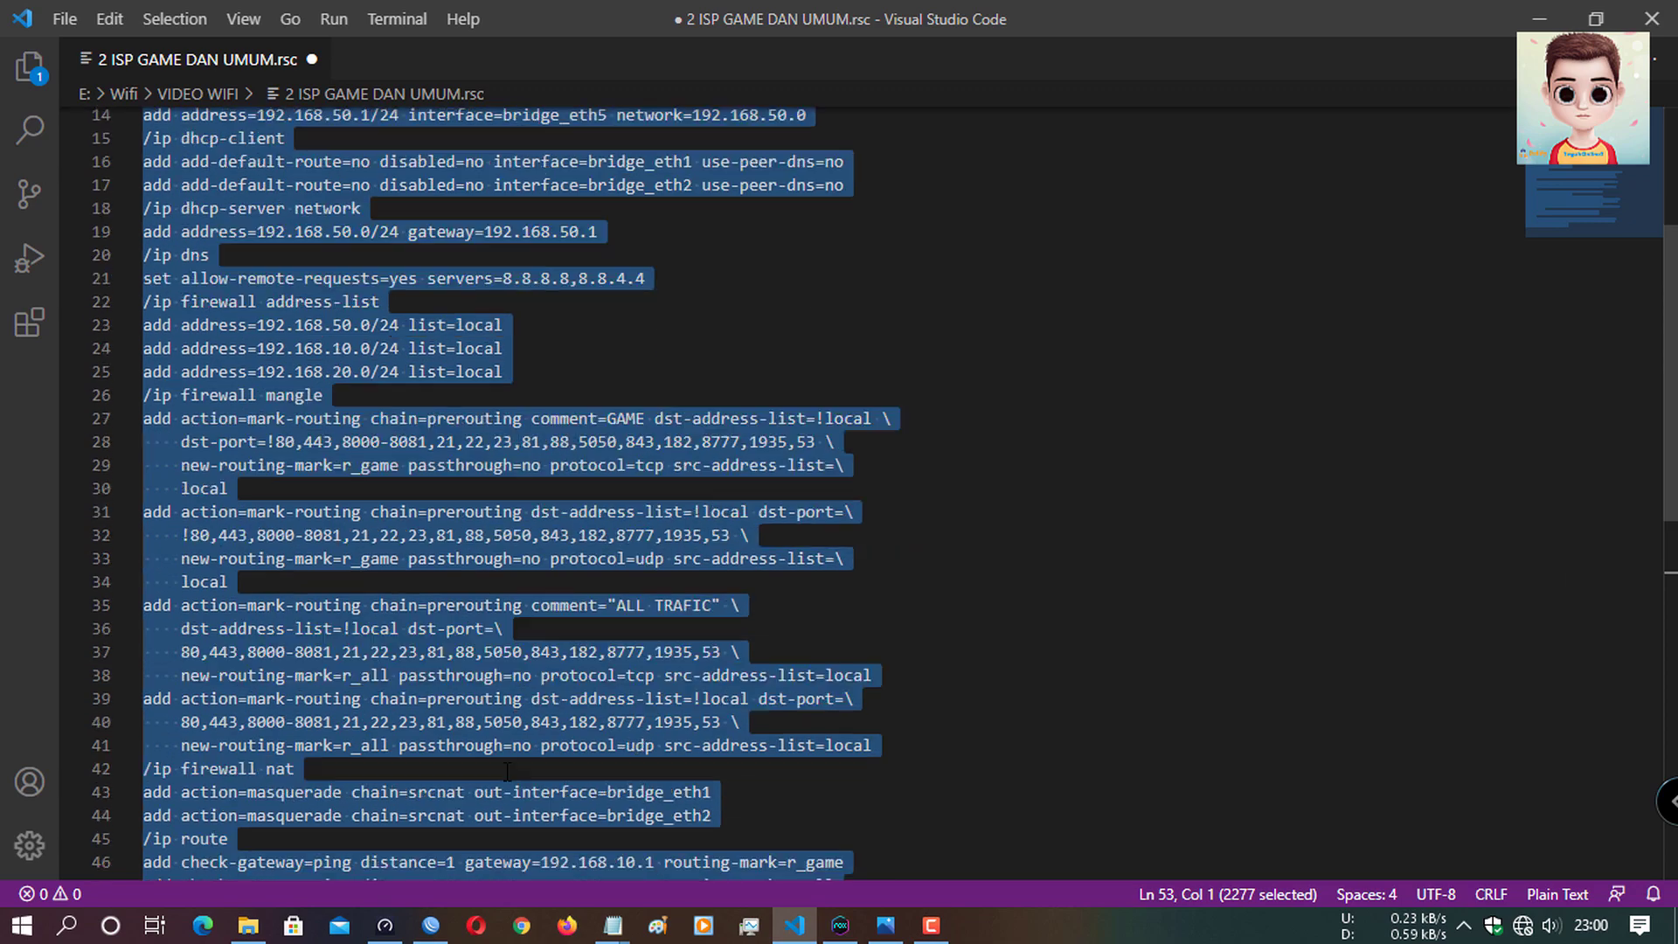
{"action": "left_click", "coordinate": [301, 519]}
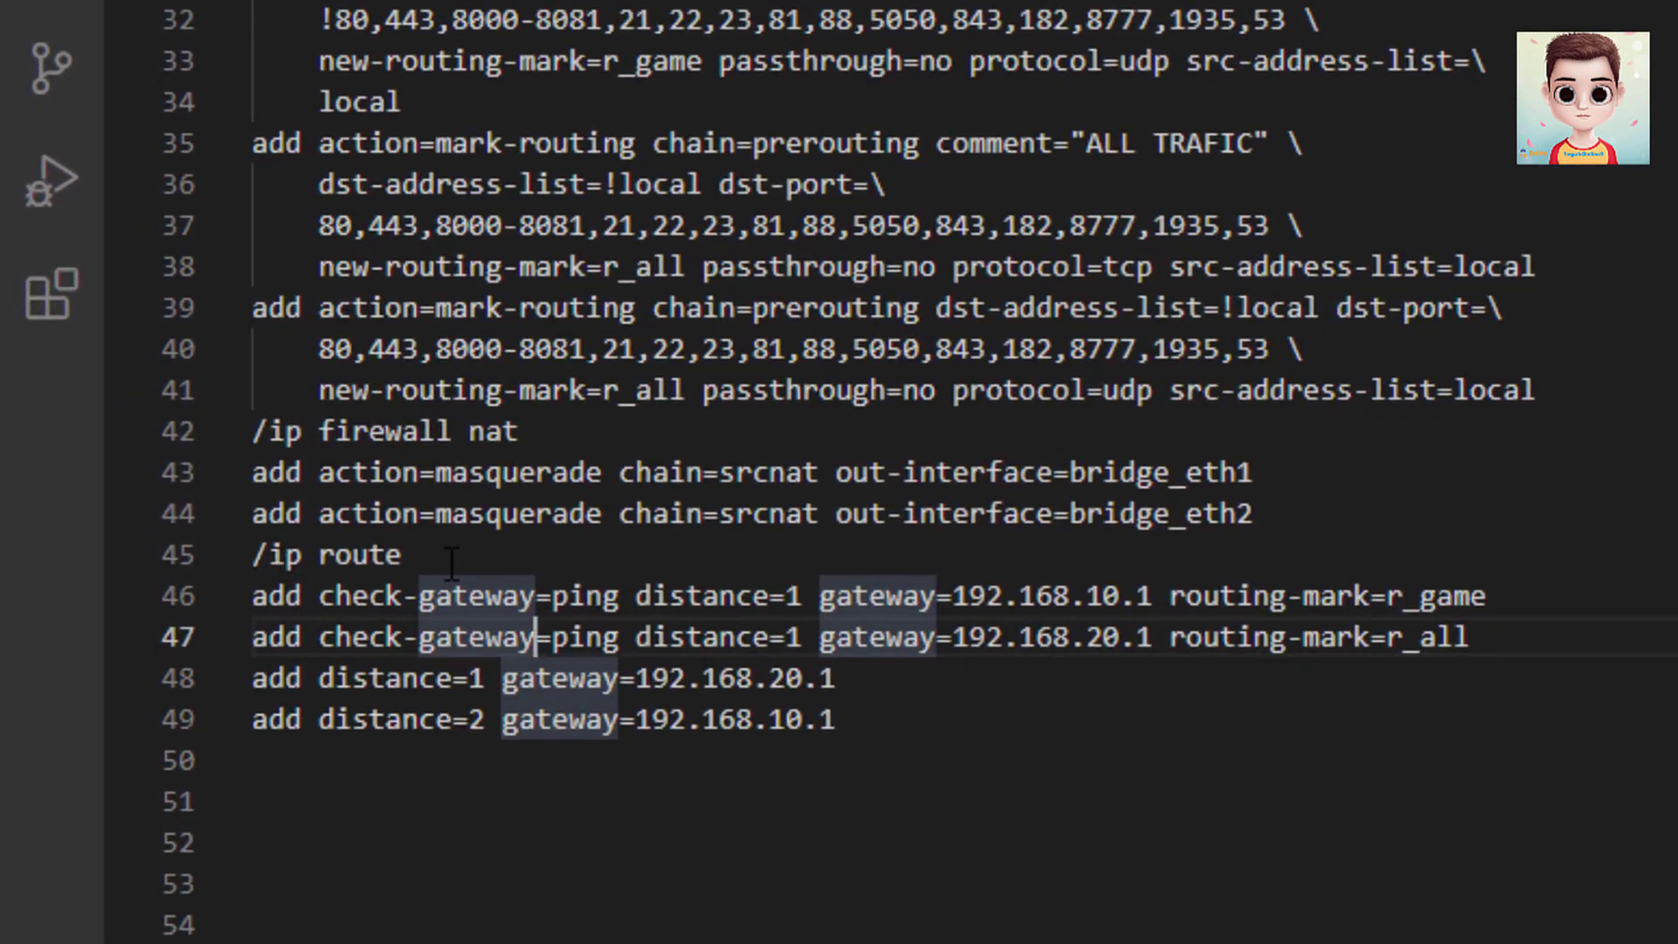
{"action": "key", "text": "alt+Tab"}
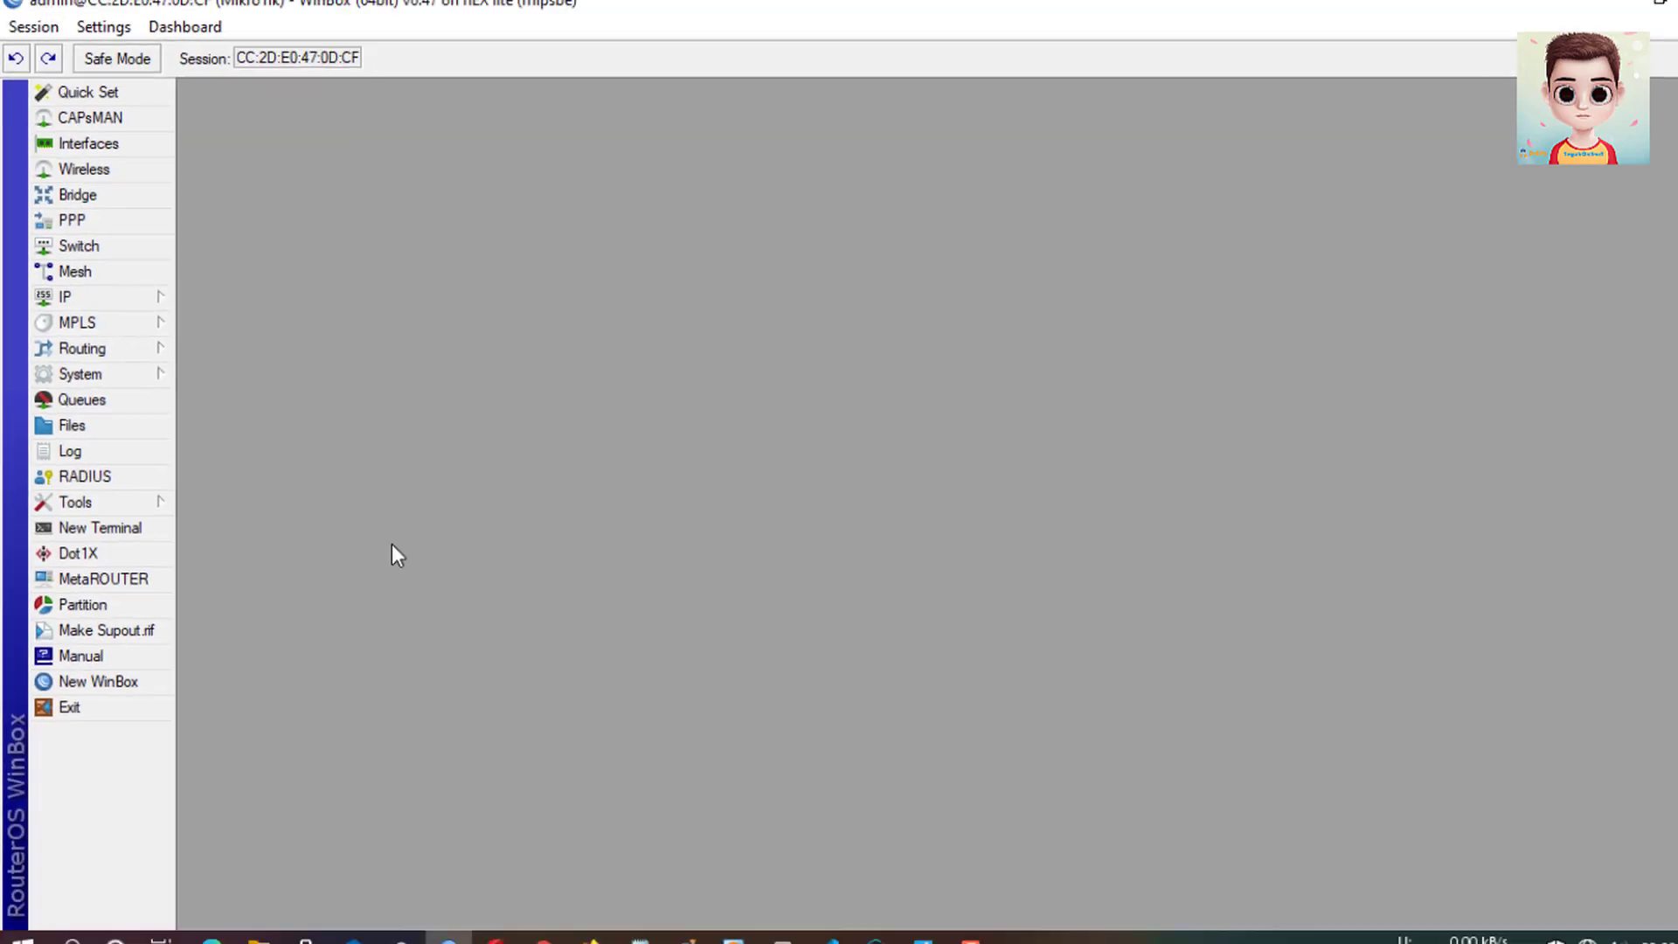
{"action": "left_click", "coordinate": [105, 266]}
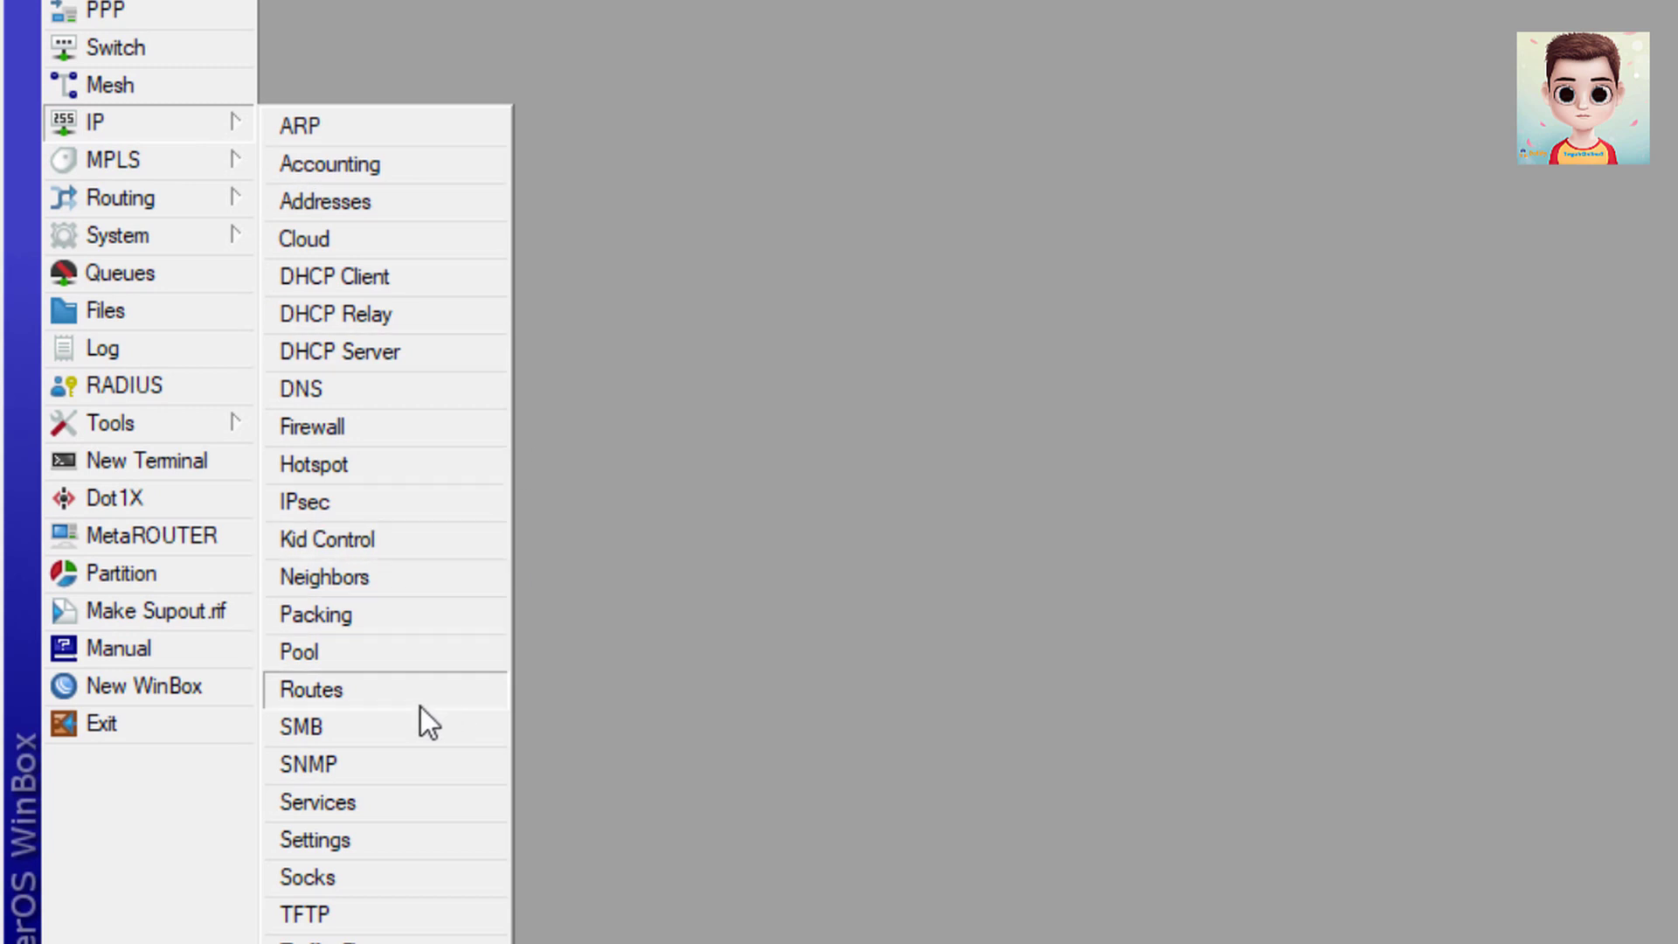
{"action": "left_click", "coordinate": [345, 672]}
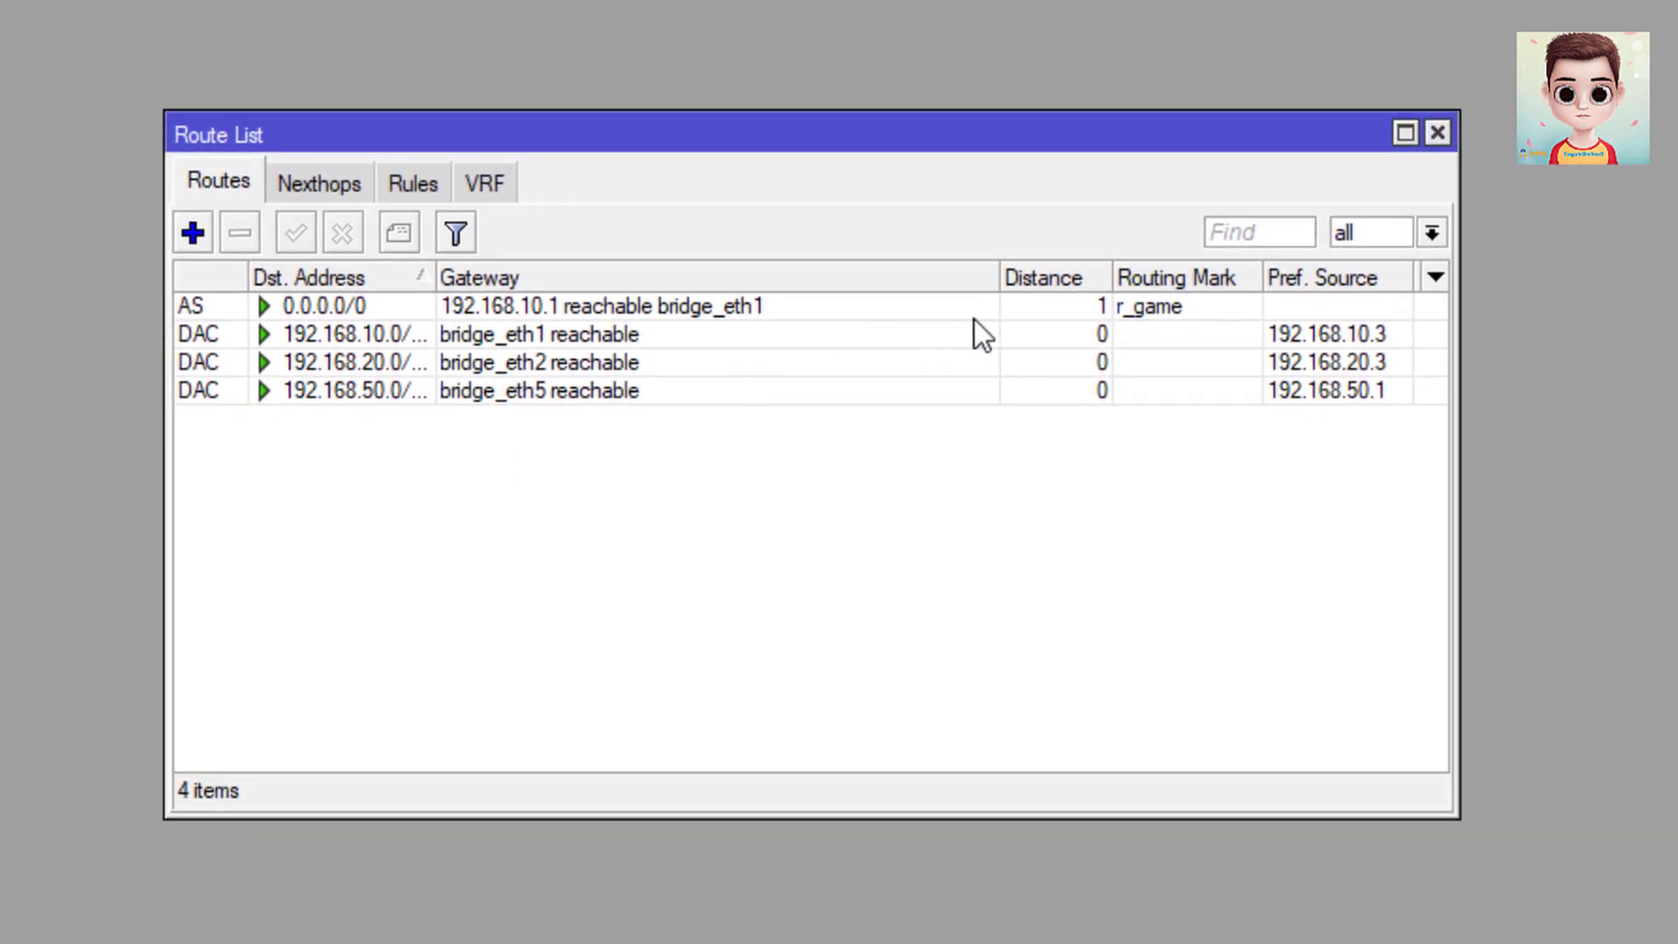
{"action": "left_click", "coordinate": [582, 308]}
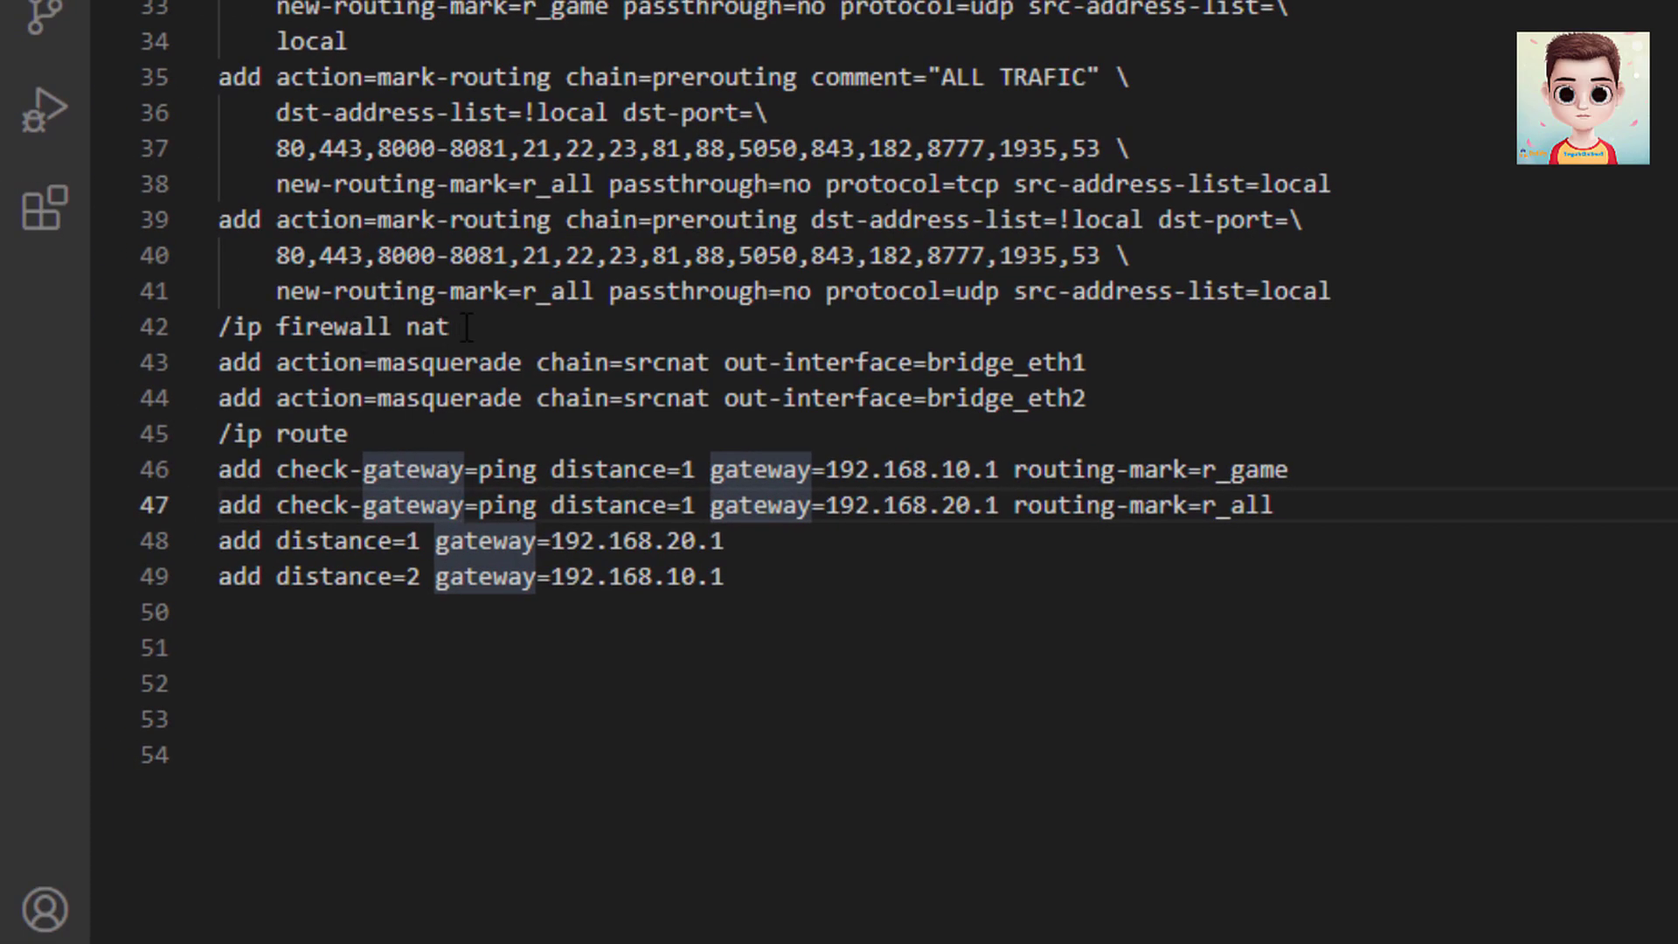
Step: Compare the masquerade lines in the script's firewall nat section with the router's firewall NAT rules, and return to the Route List
{"action": "left_click_drag", "start_coordinate": [1086, 399], "coordinate": [973, 362]}
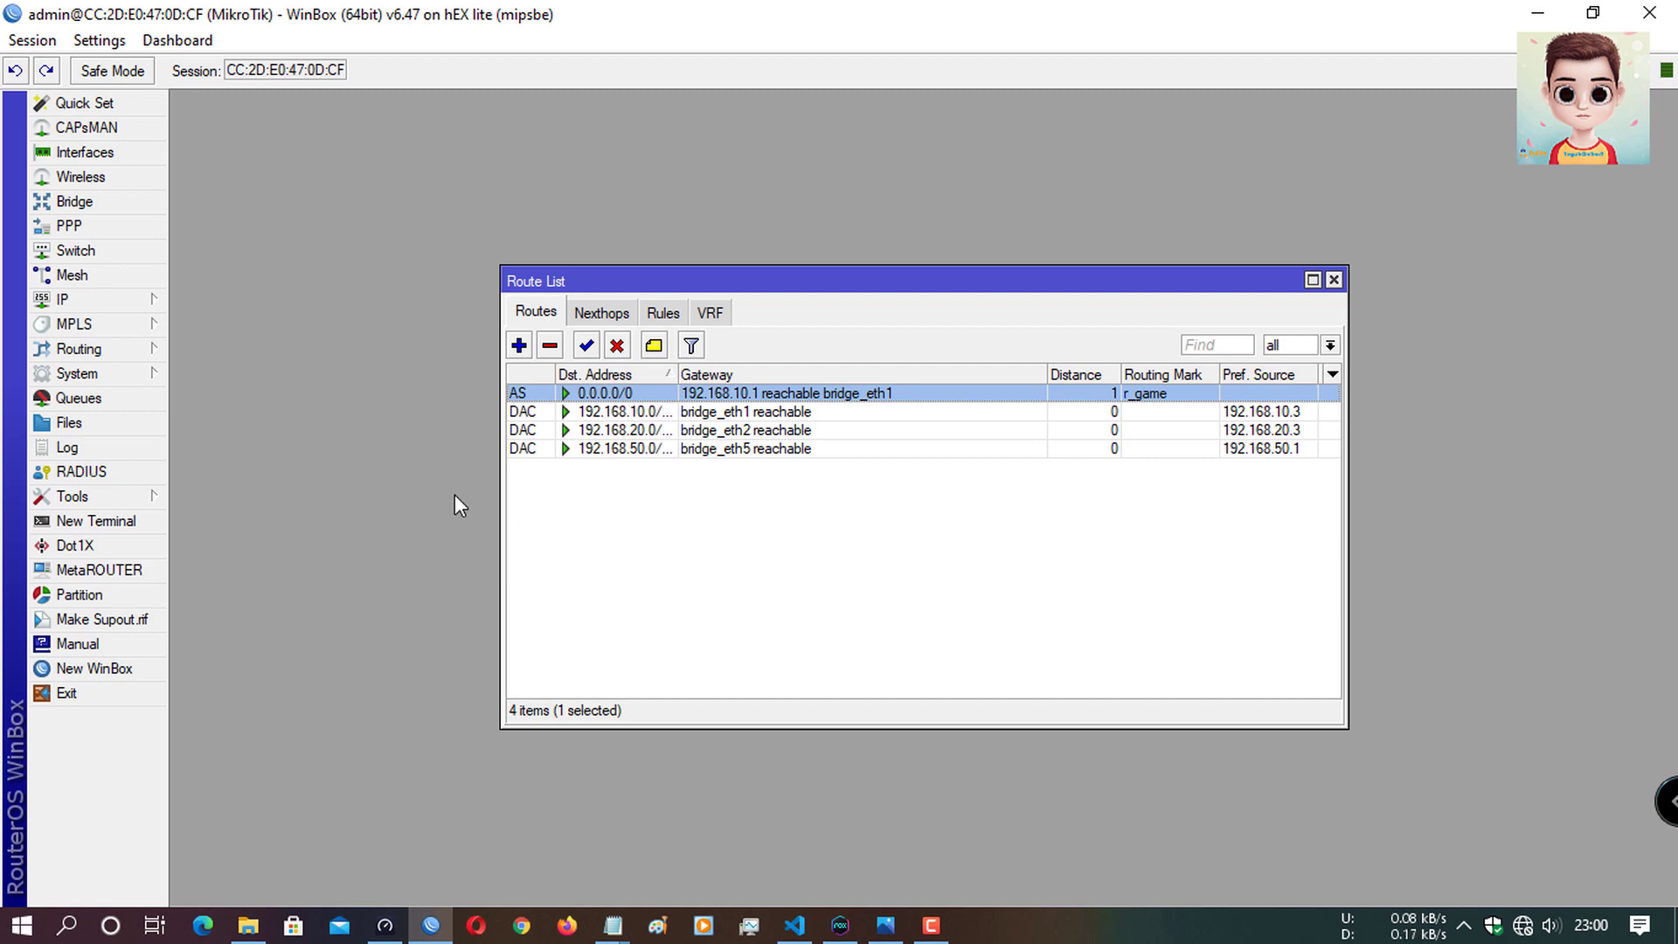
{"action": "left_click", "coordinate": [117, 302]}
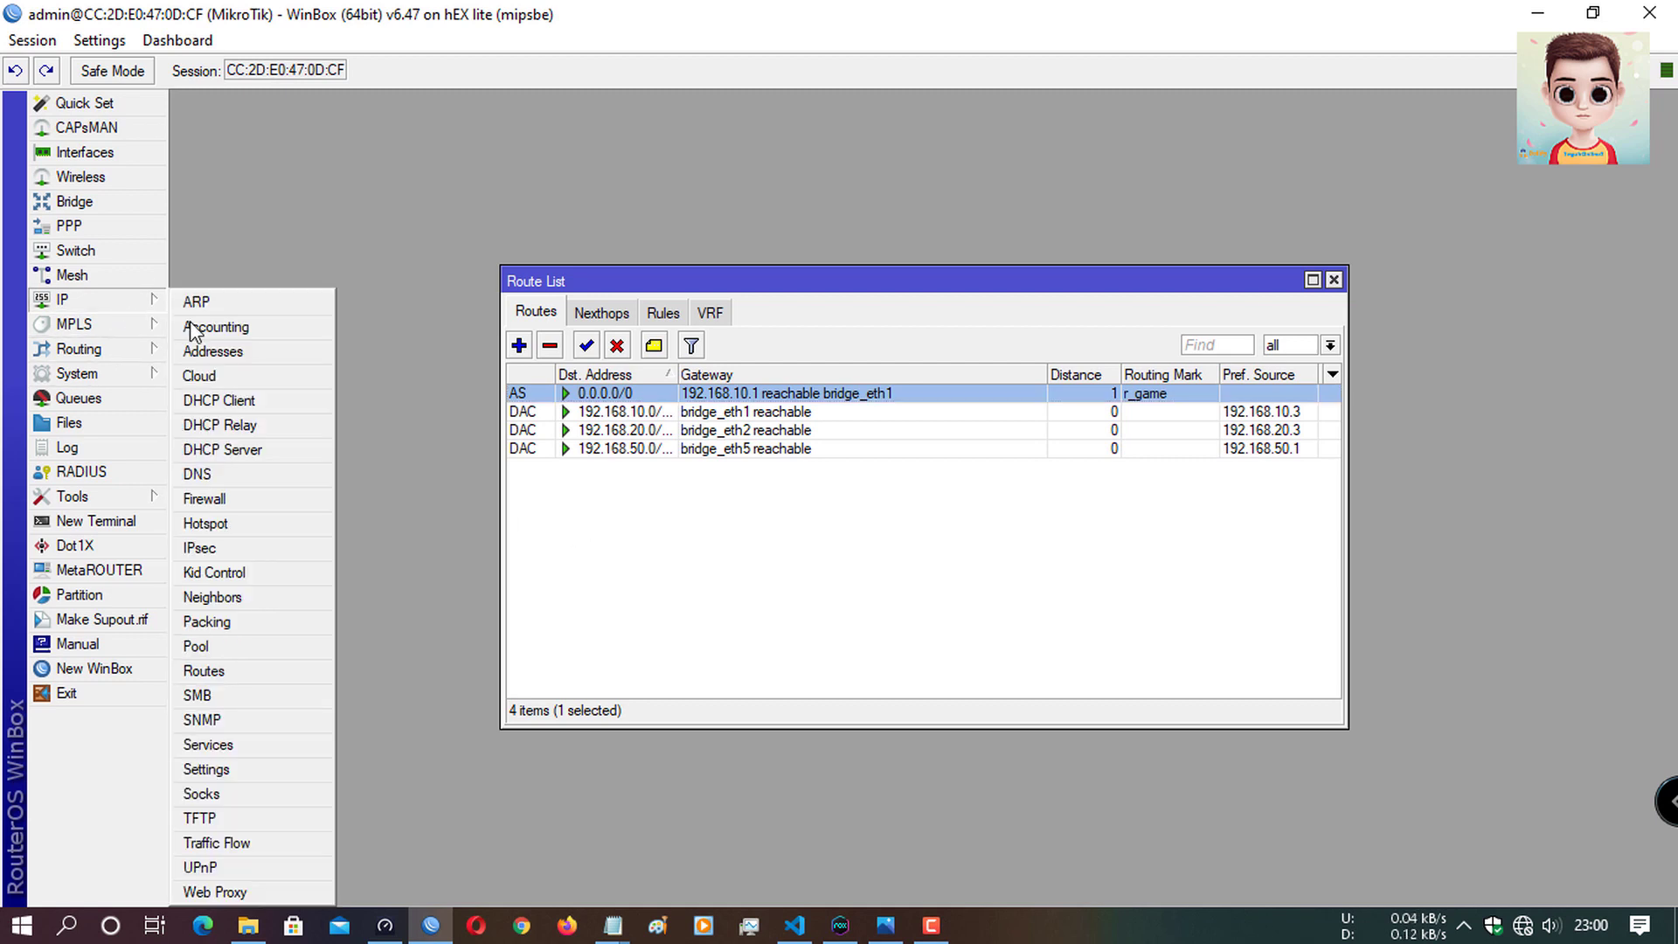
{"action": "left_click", "coordinate": [246, 500]}
{"action": "left_click", "coordinate": [468, 309]}
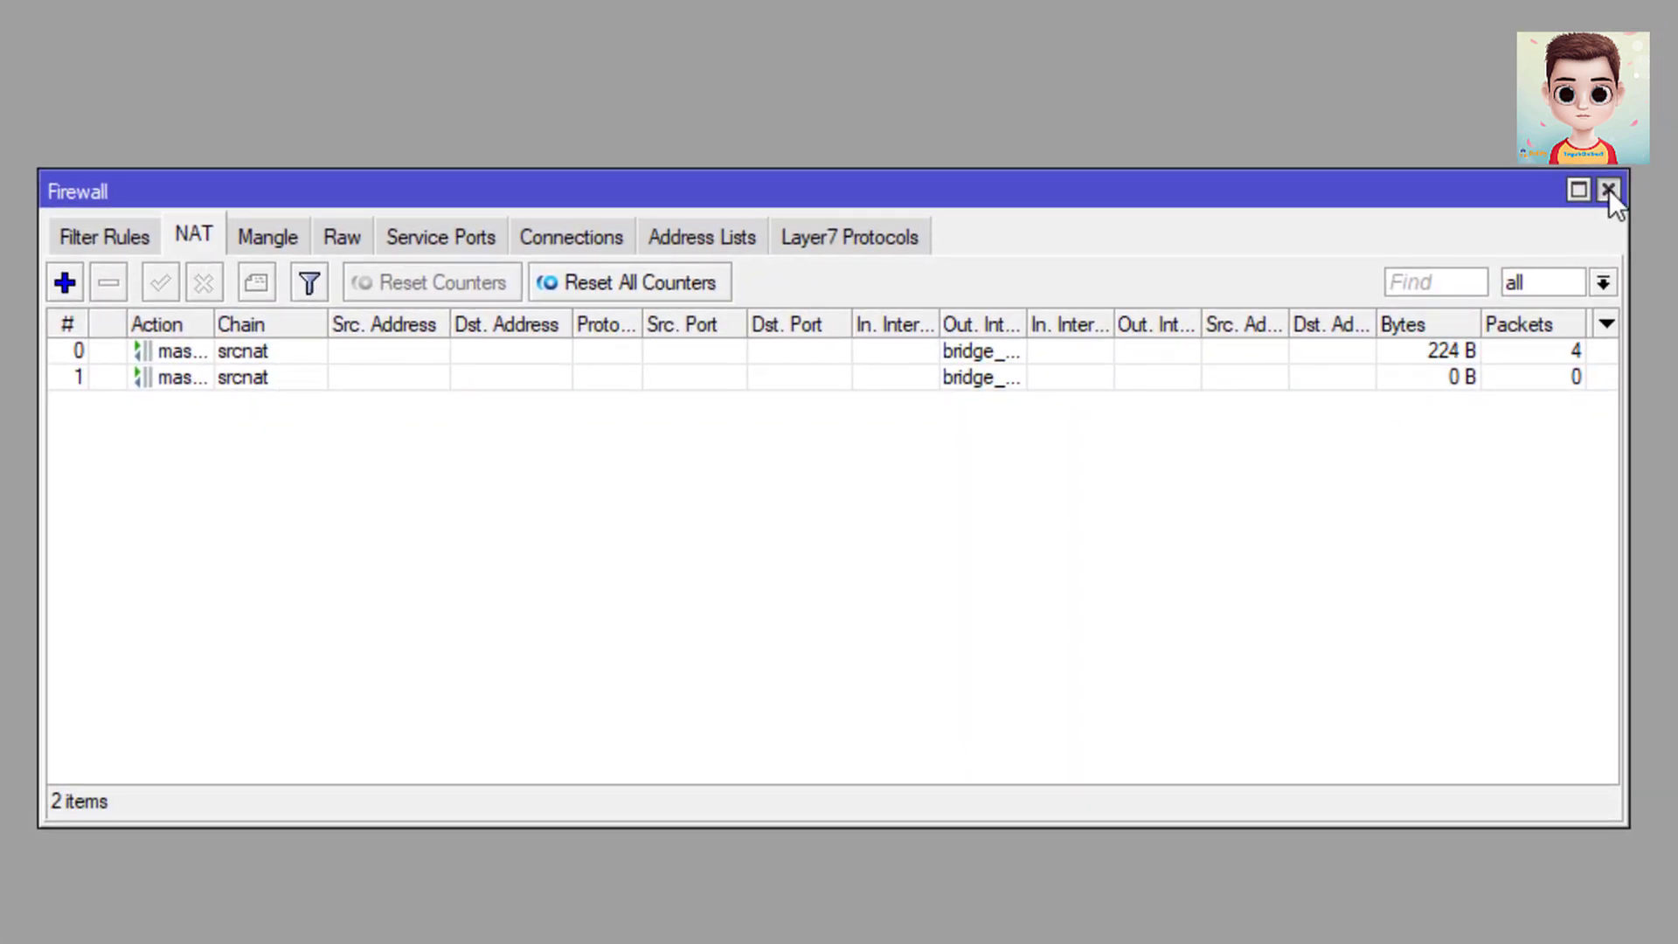
{"action": "left_click", "coordinate": [1608, 190]}
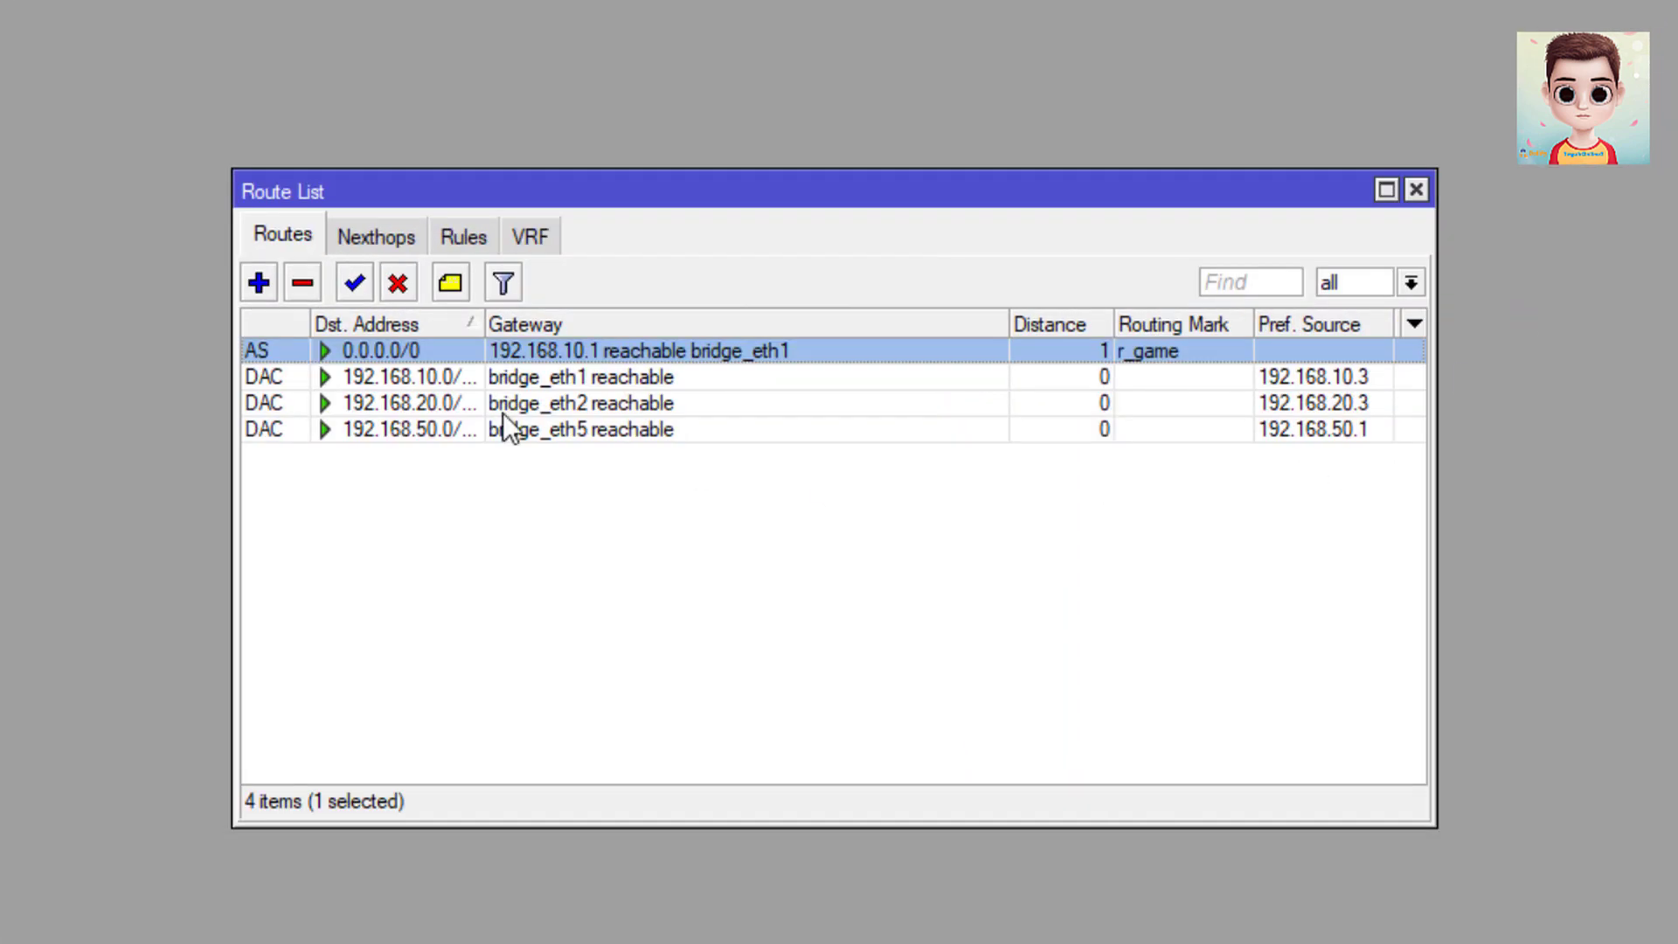
{"action": "left_click", "coordinate": [538, 550]}
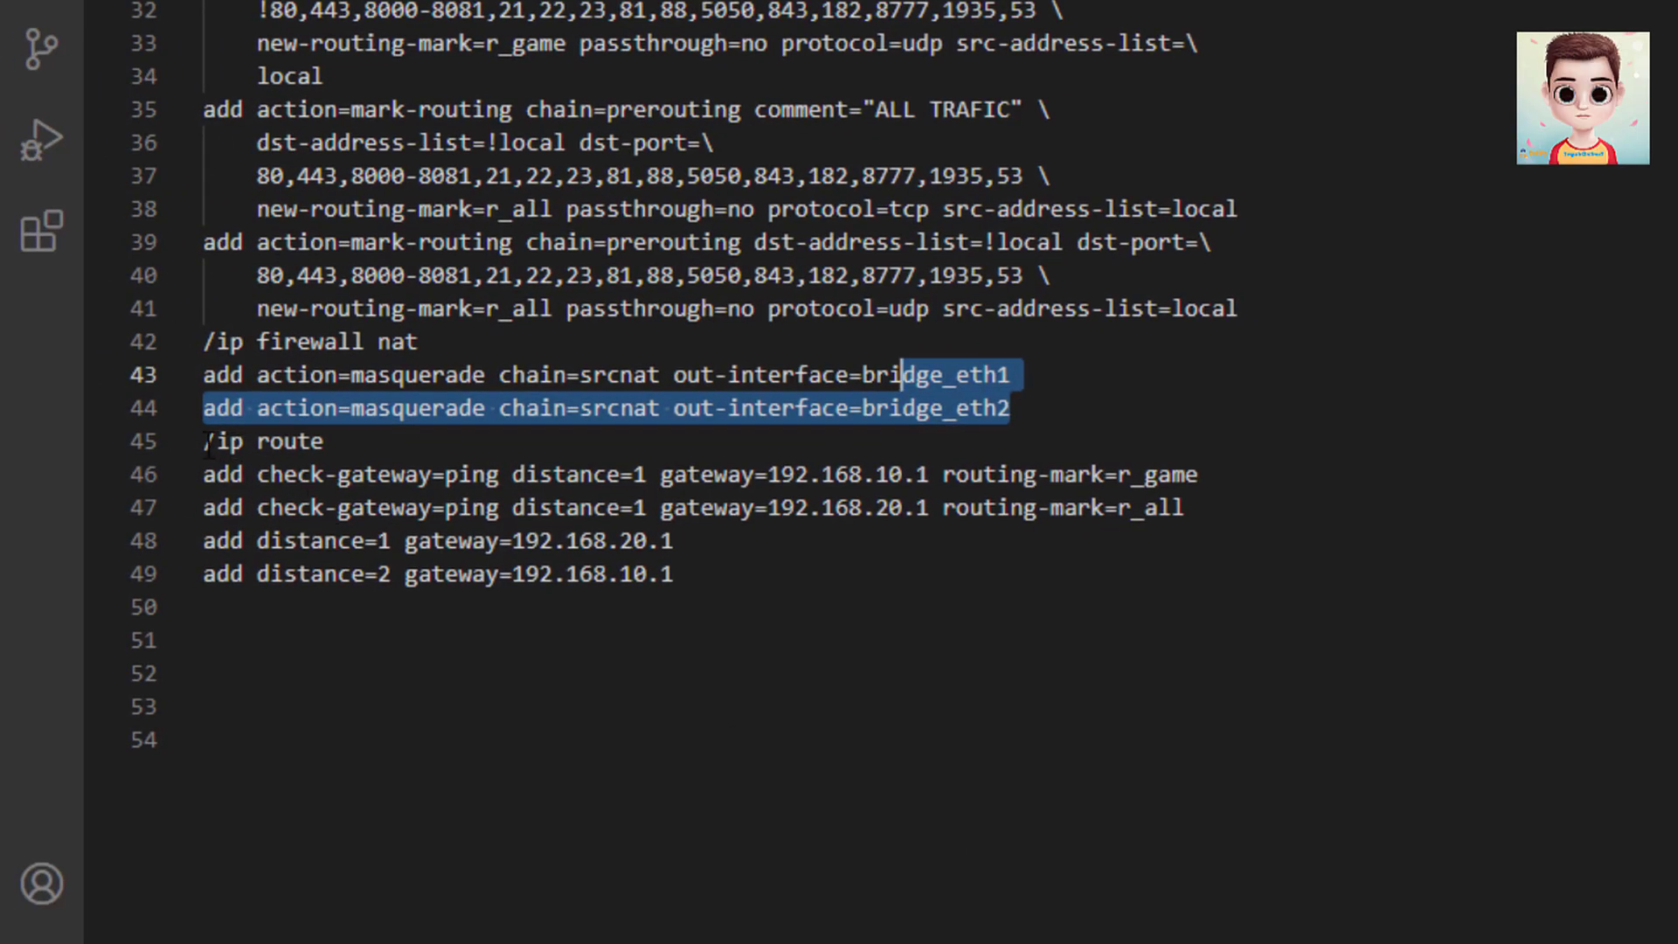
Step: Copy the script's /ip route section with its four add lines from Visual Studio Code and return to WinBox
{"action": "left_click", "coordinate": [379, 440]}
{"action": "left_click_drag", "start_coordinate": [690, 575], "coordinate": [194, 439]}
{"action": "right_click", "coordinate": [265, 444]}
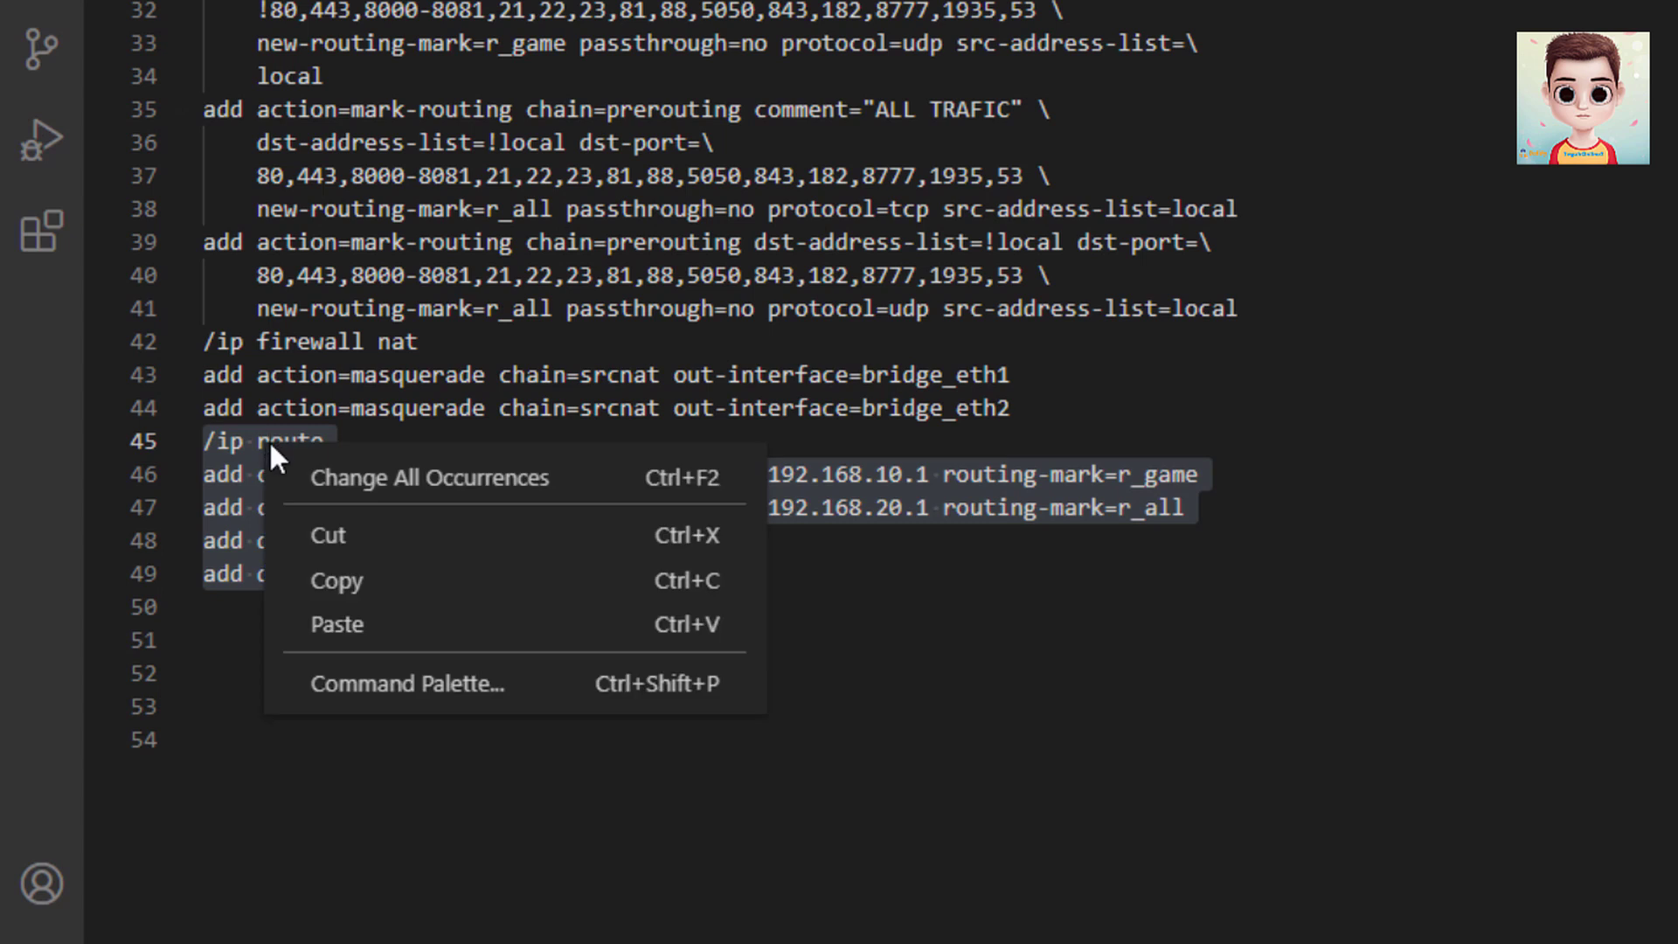
{"action": "left_click", "coordinate": [354, 584]}
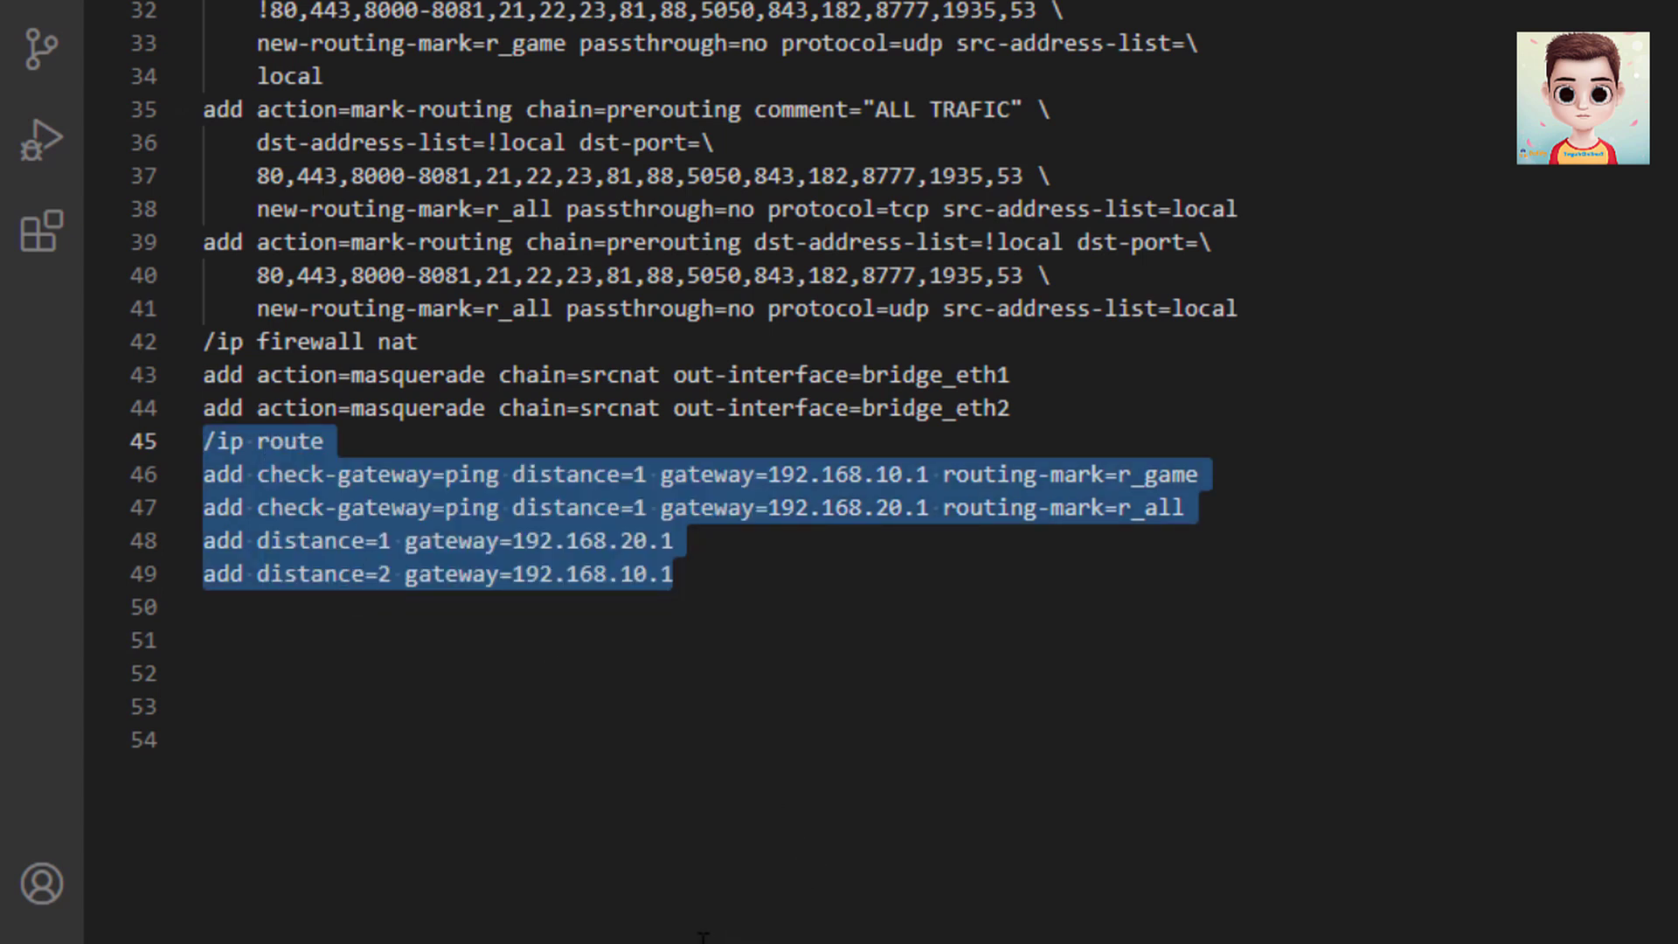
{"action": "key", "text": "alt+Tab"}
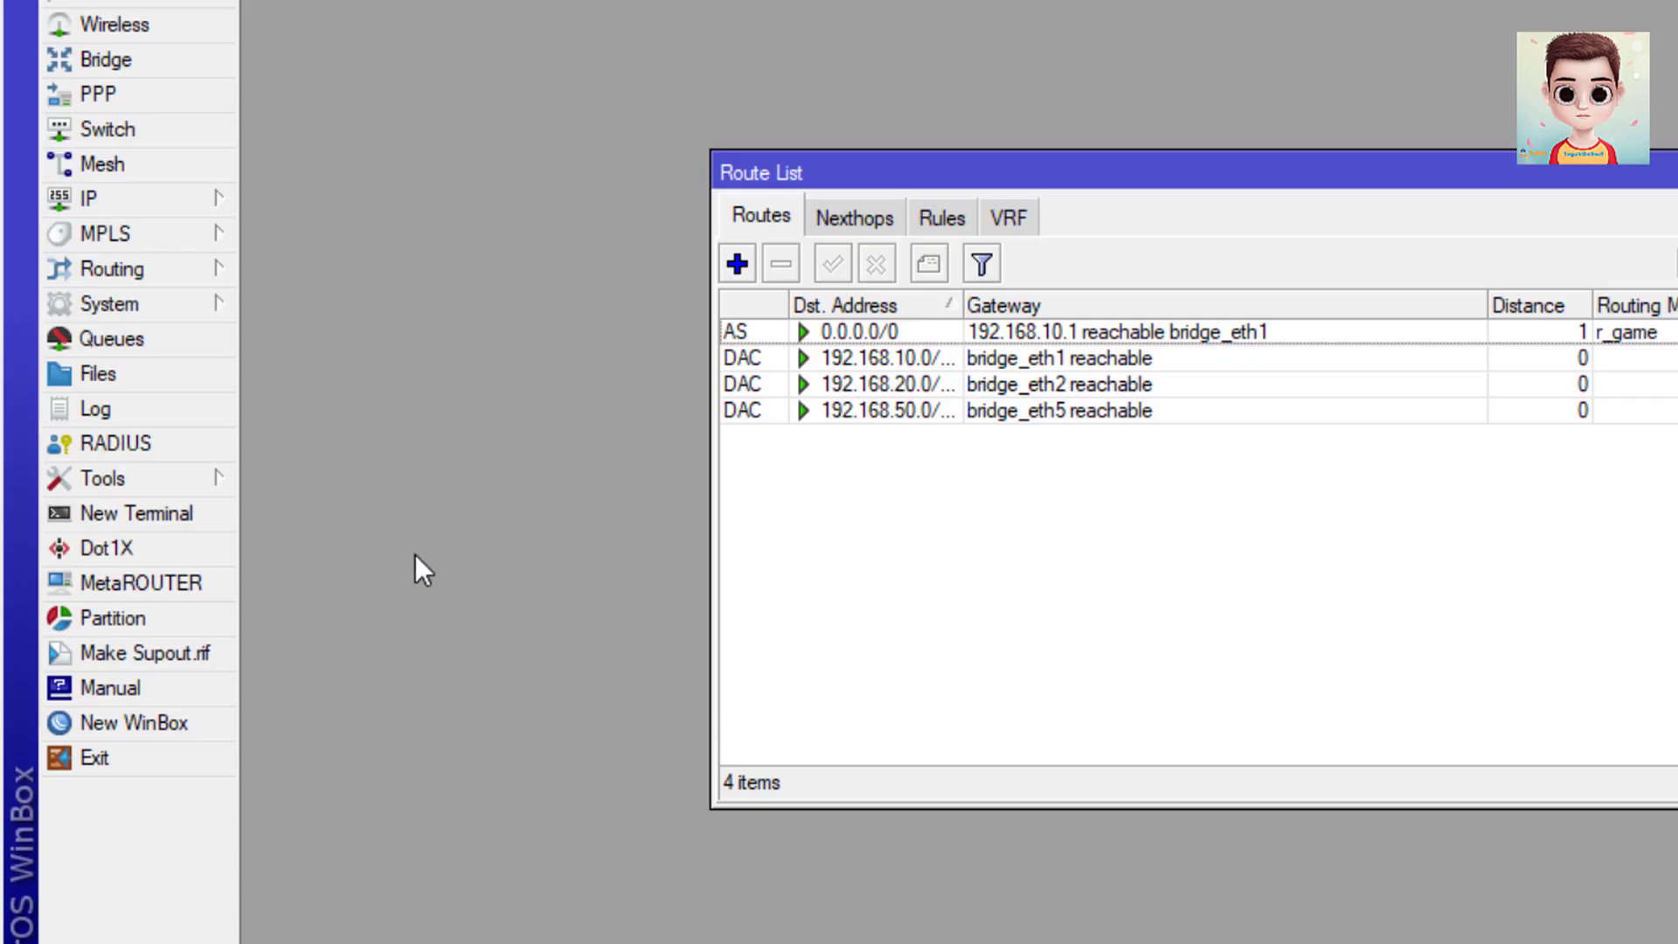
Step: Run the copied /ip route commands in a new terminal and close the terminal
{"action": "left_click", "coordinate": [149, 515]}
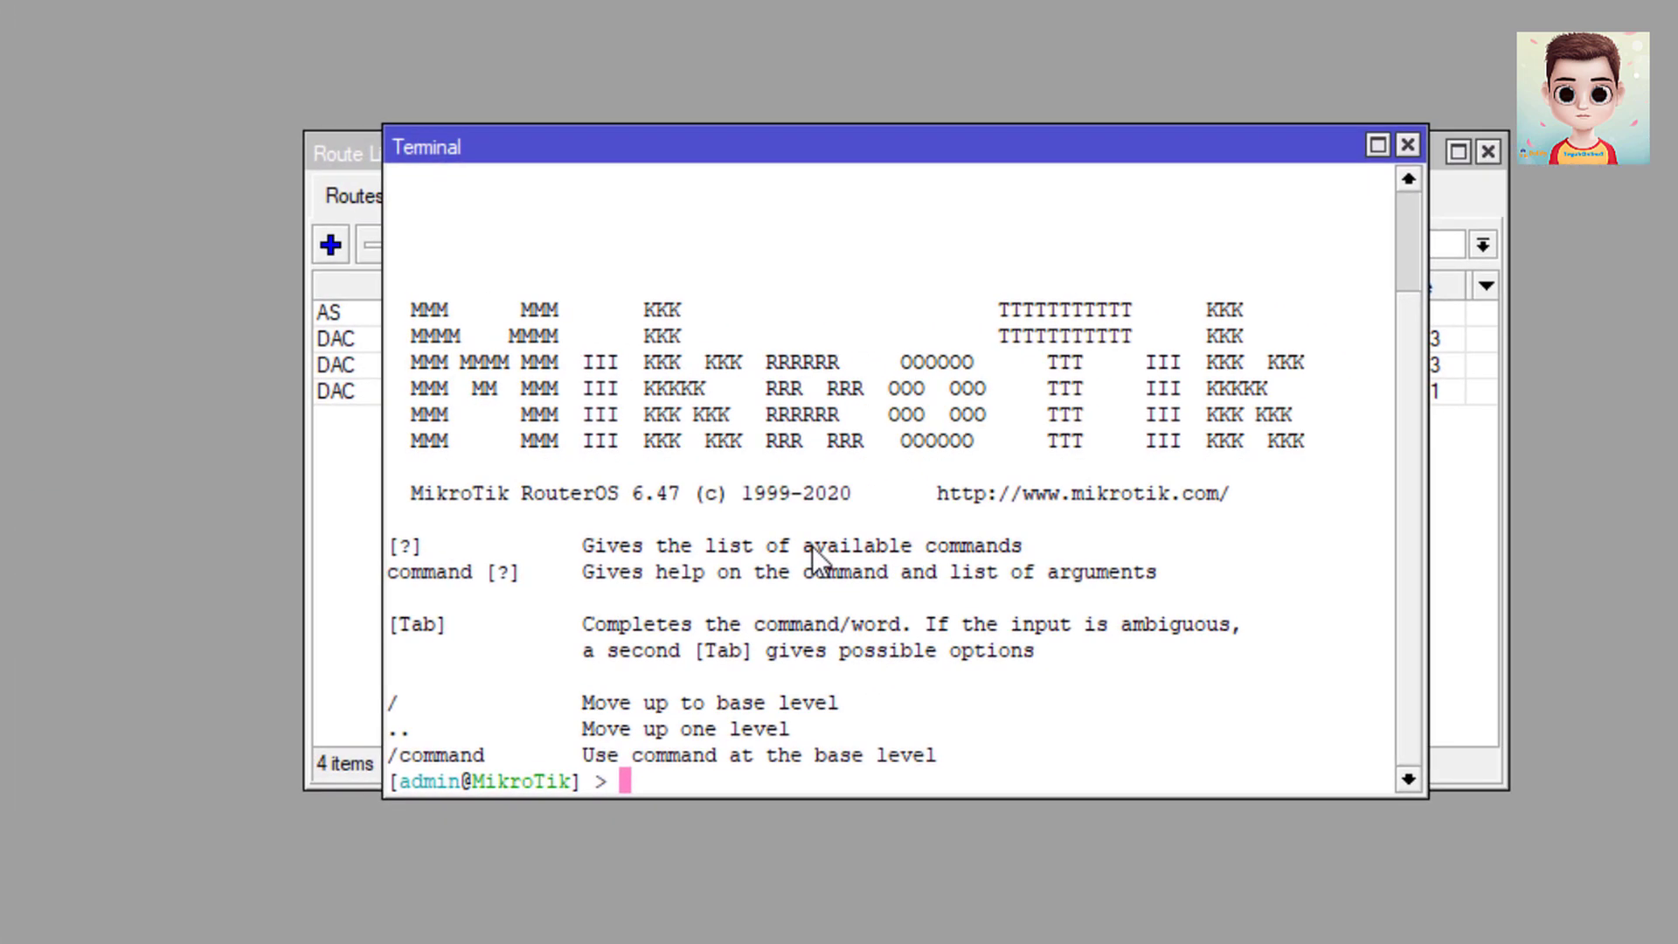
{"action": "right_click", "coordinate": [811, 546]}
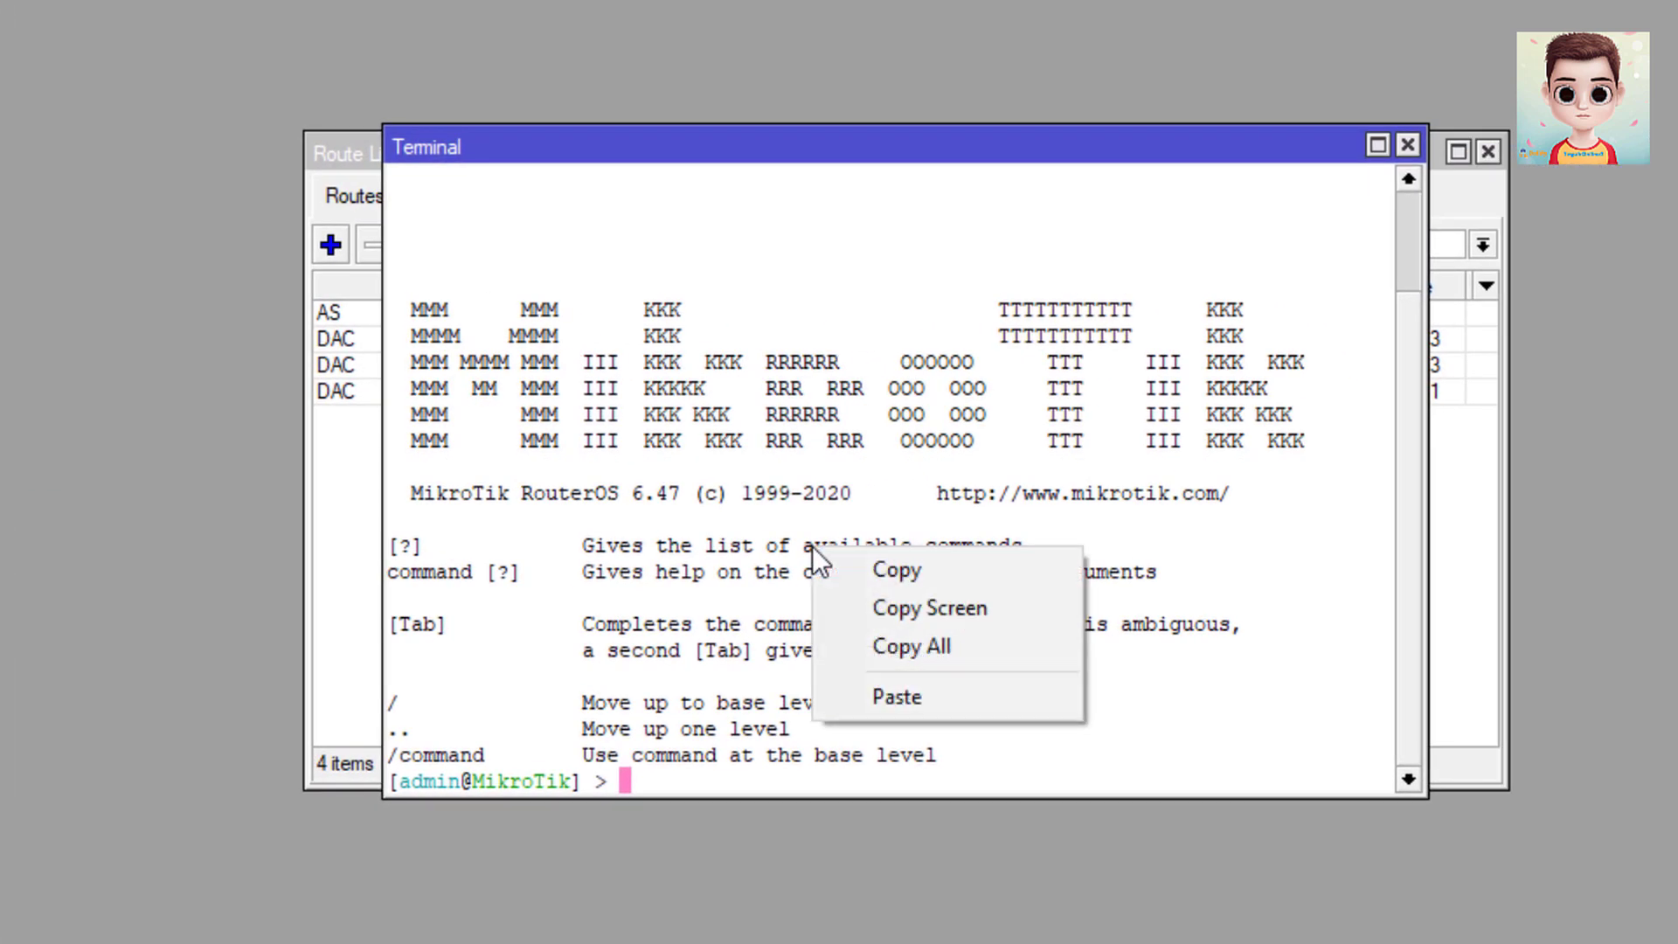
{"action": "left_click", "coordinate": [906, 699]}
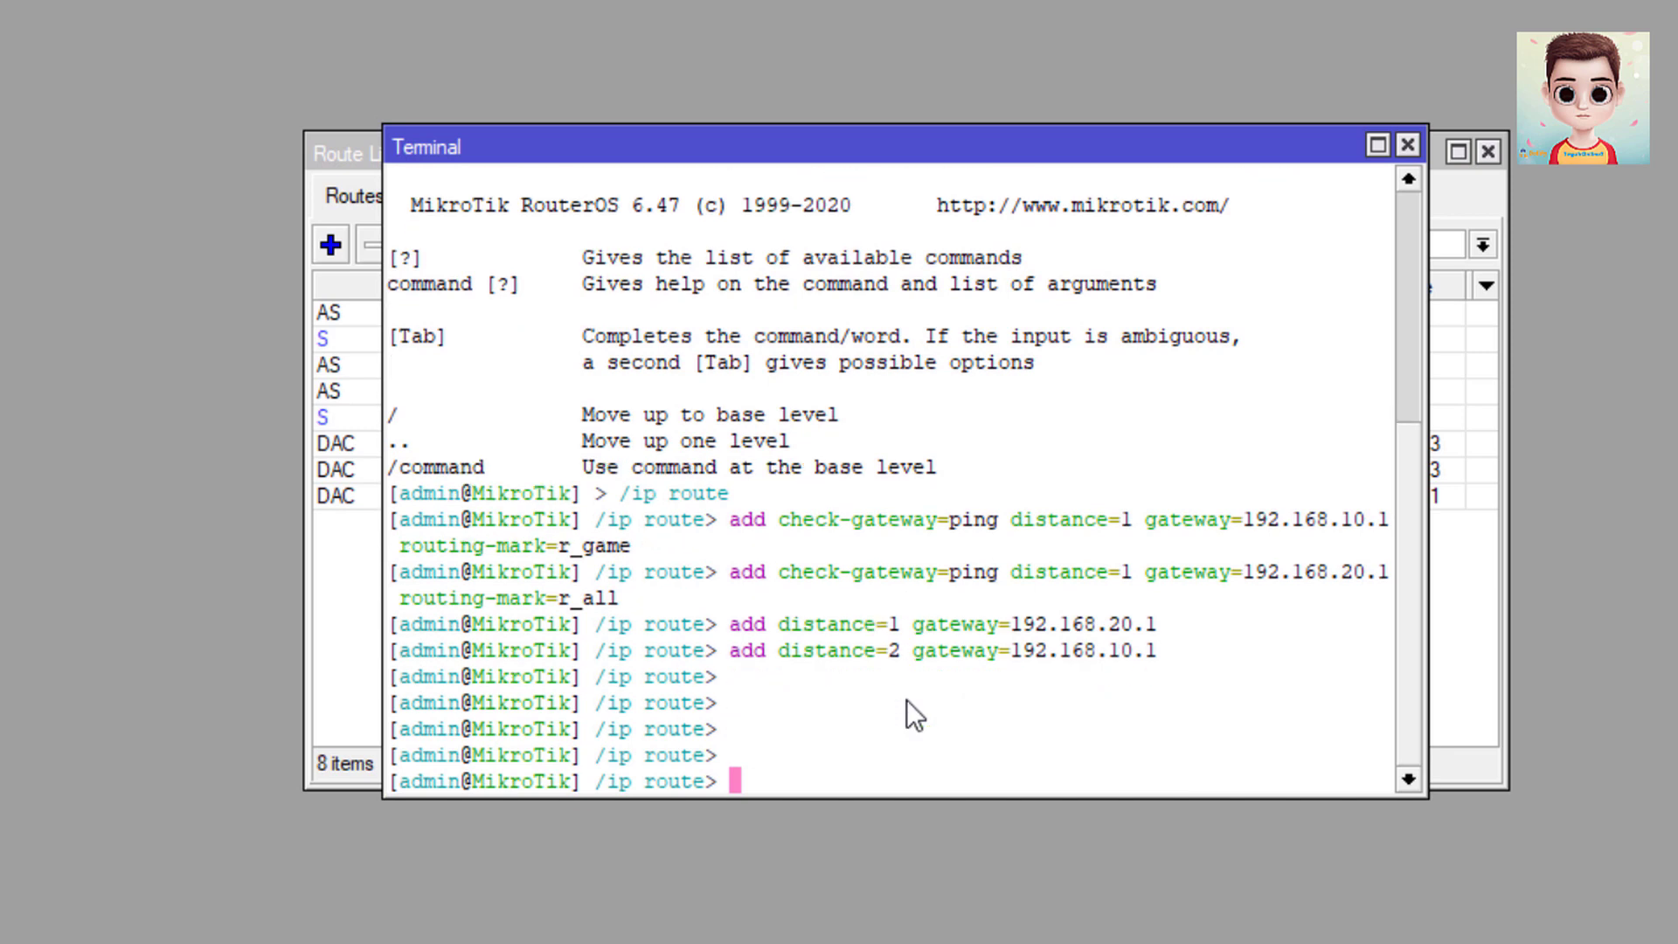
{"action": "left_click", "coordinate": [1407, 145]}
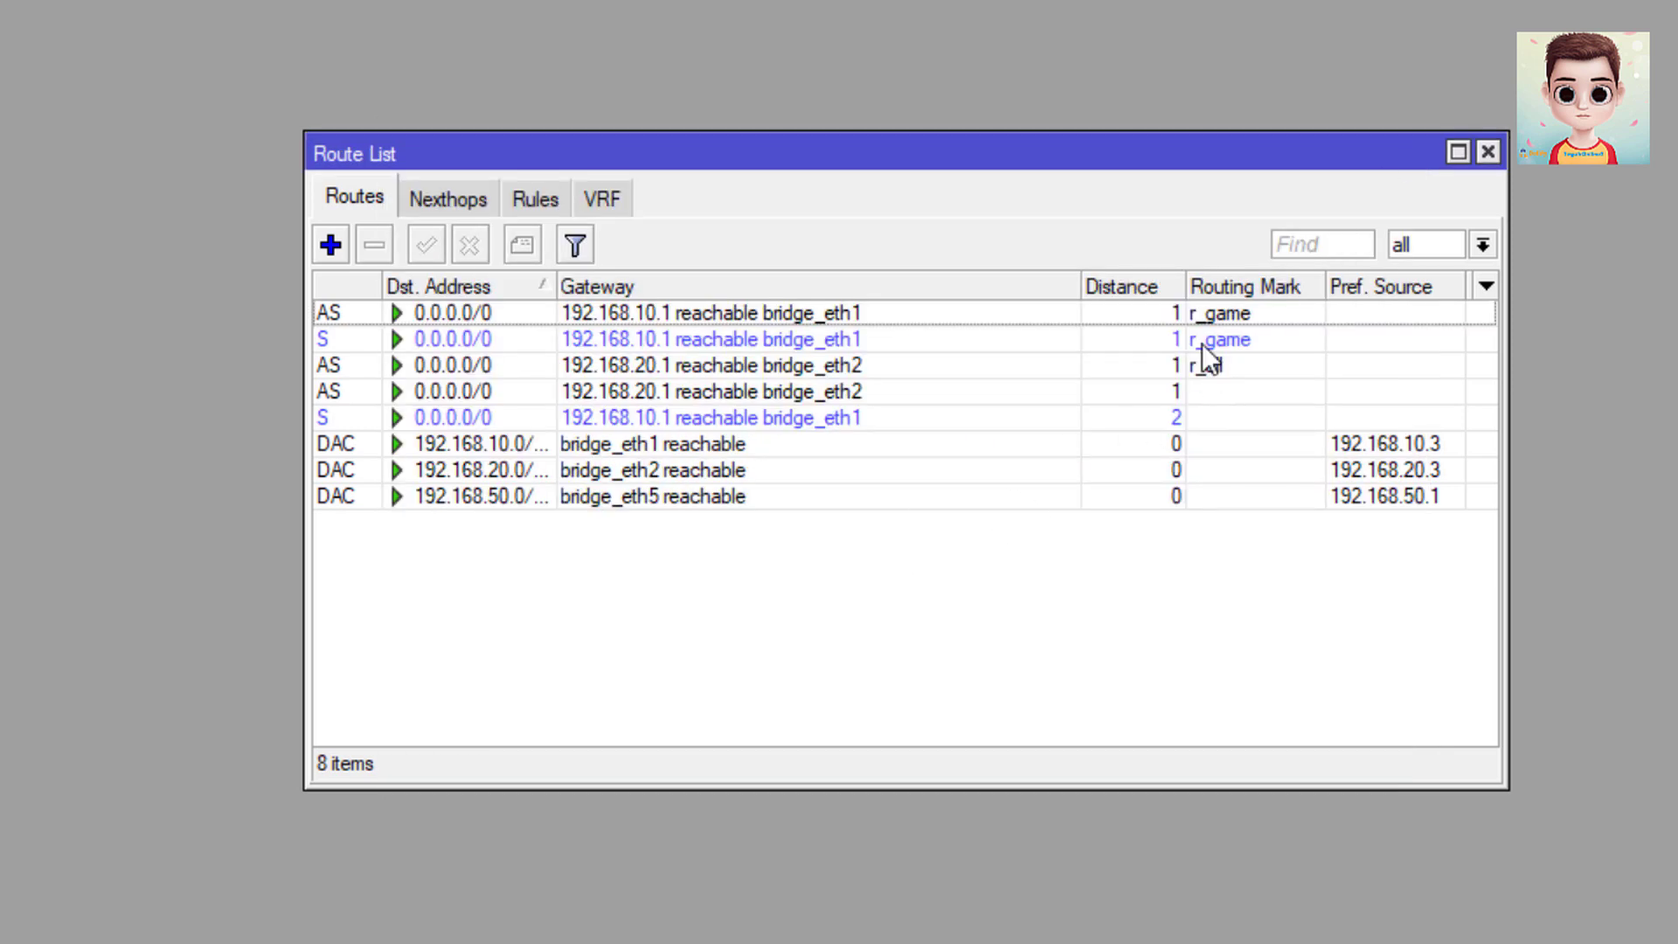
Step: Delete one of the duplicate r_game routes through gateway 192.168.10.1 and close the Route List
{"action": "left_click", "coordinate": [1202, 344]}
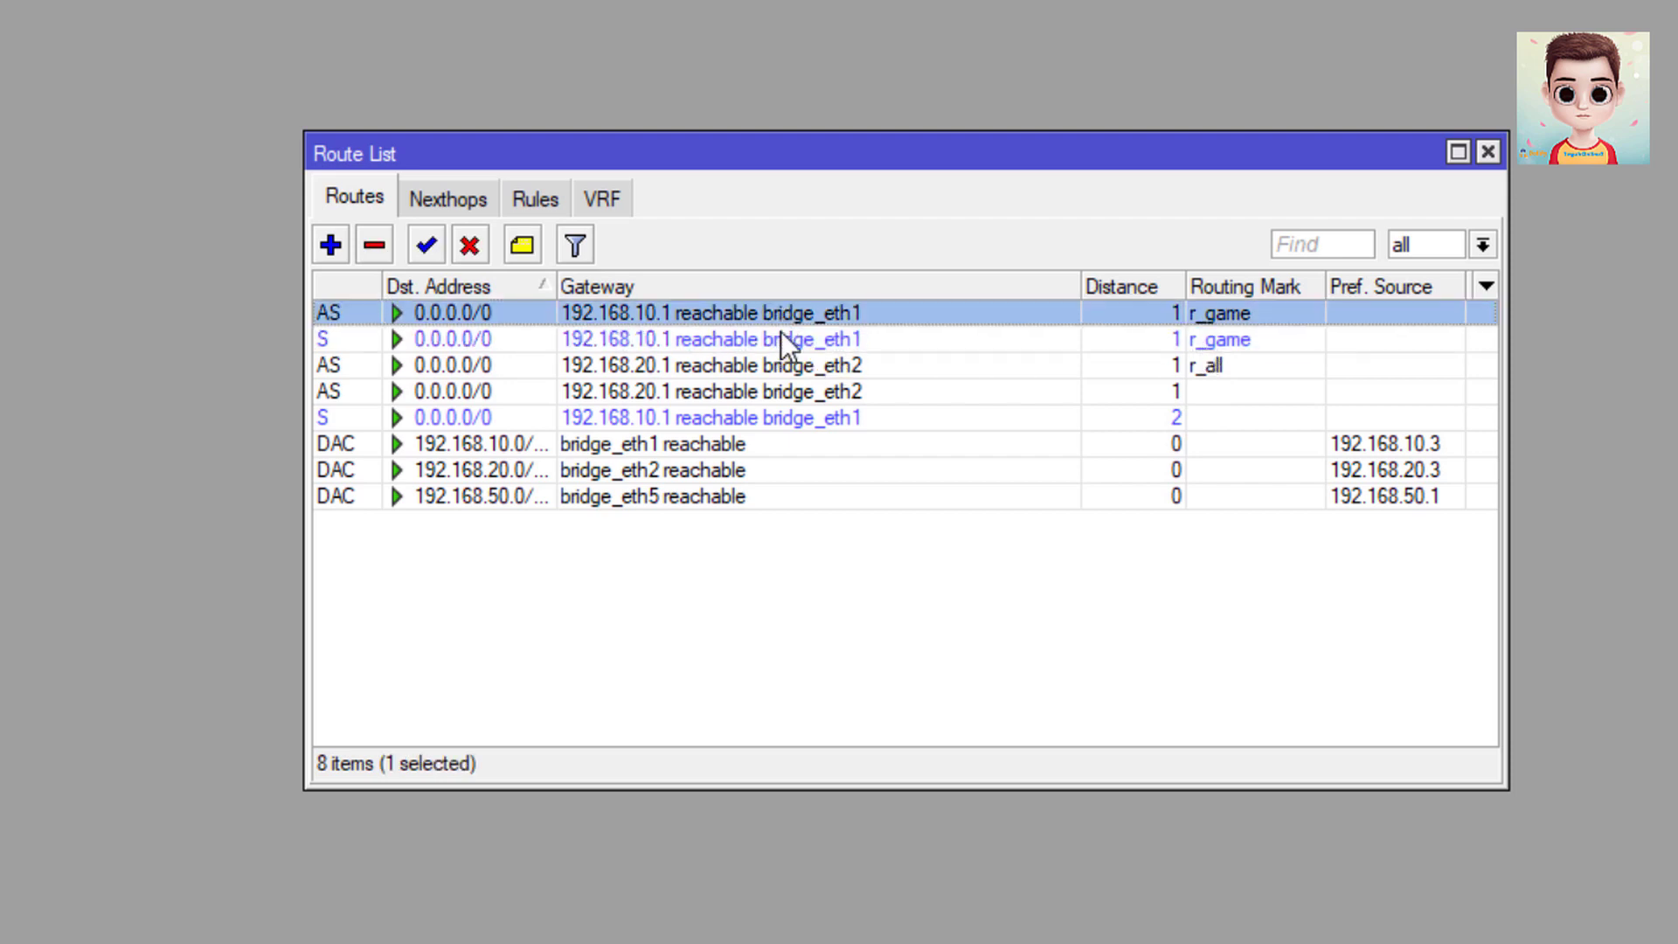
{"action": "left_click", "coordinate": [376, 245]}
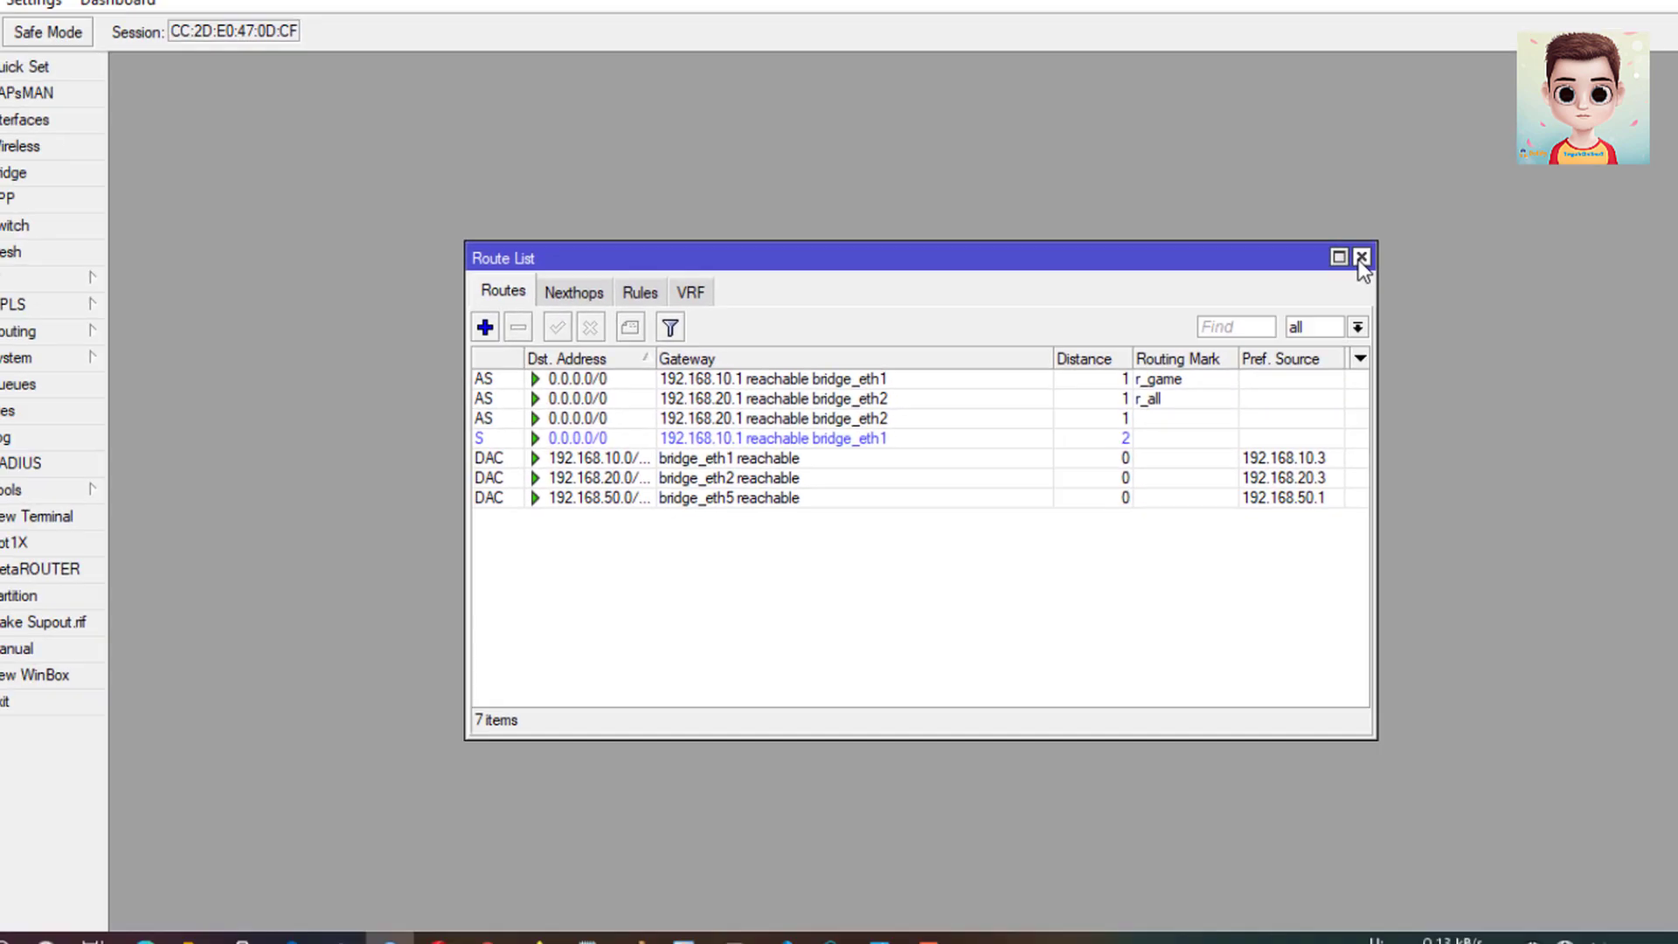
{"action": "left_click", "coordinate": [1488, 152]}
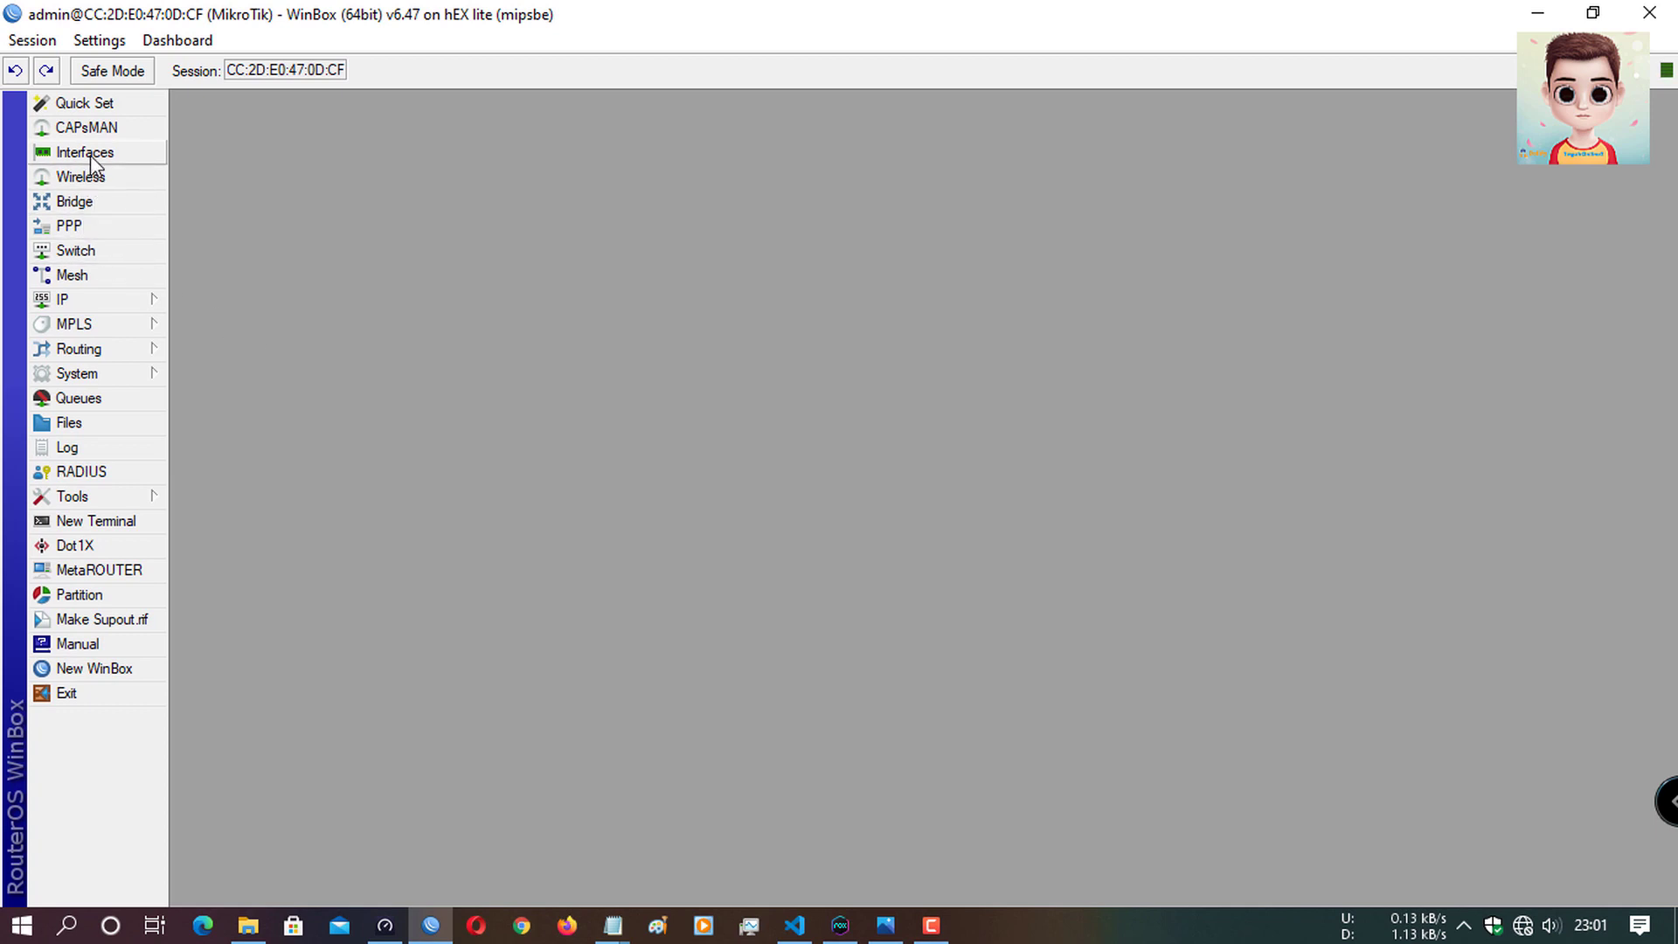
Step: Test the router's internet connection by pinging google.com from a new terminal, and close the terminal
{"action": "left_click", "coordinate": [138, 522]}
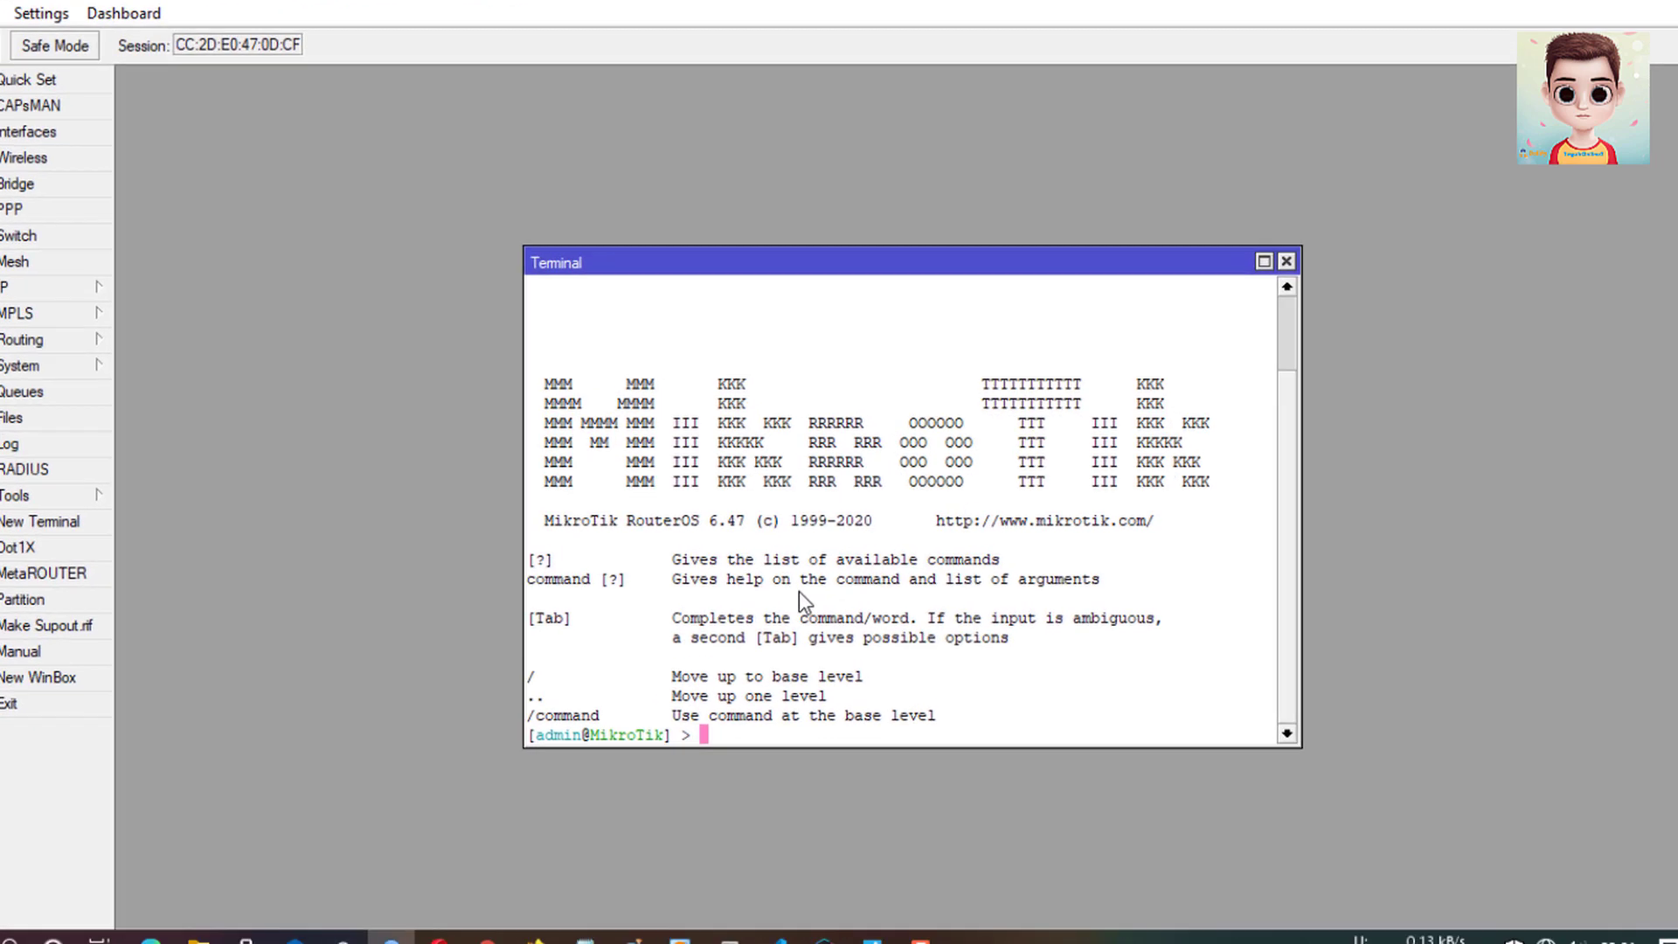
{"action": "type", "text": "PI"}
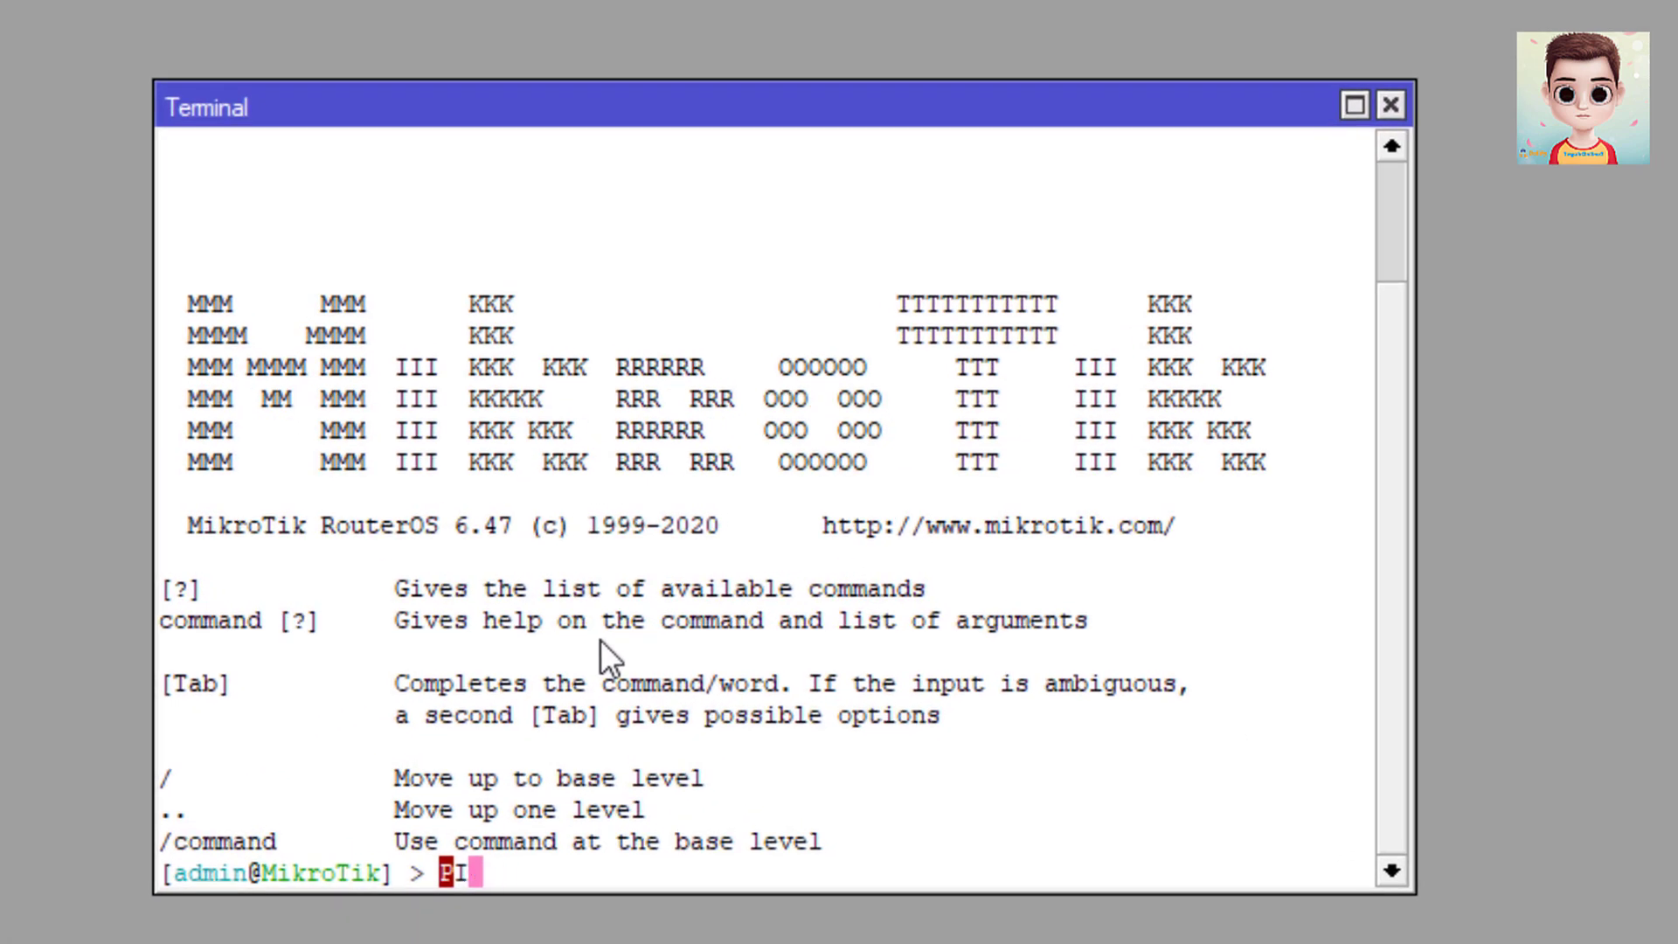
{"action": "key", "text": "BackSpace"}
{"action": "key", "text": "BackSpace"}
{"action": "type", "text": "ping googl"}
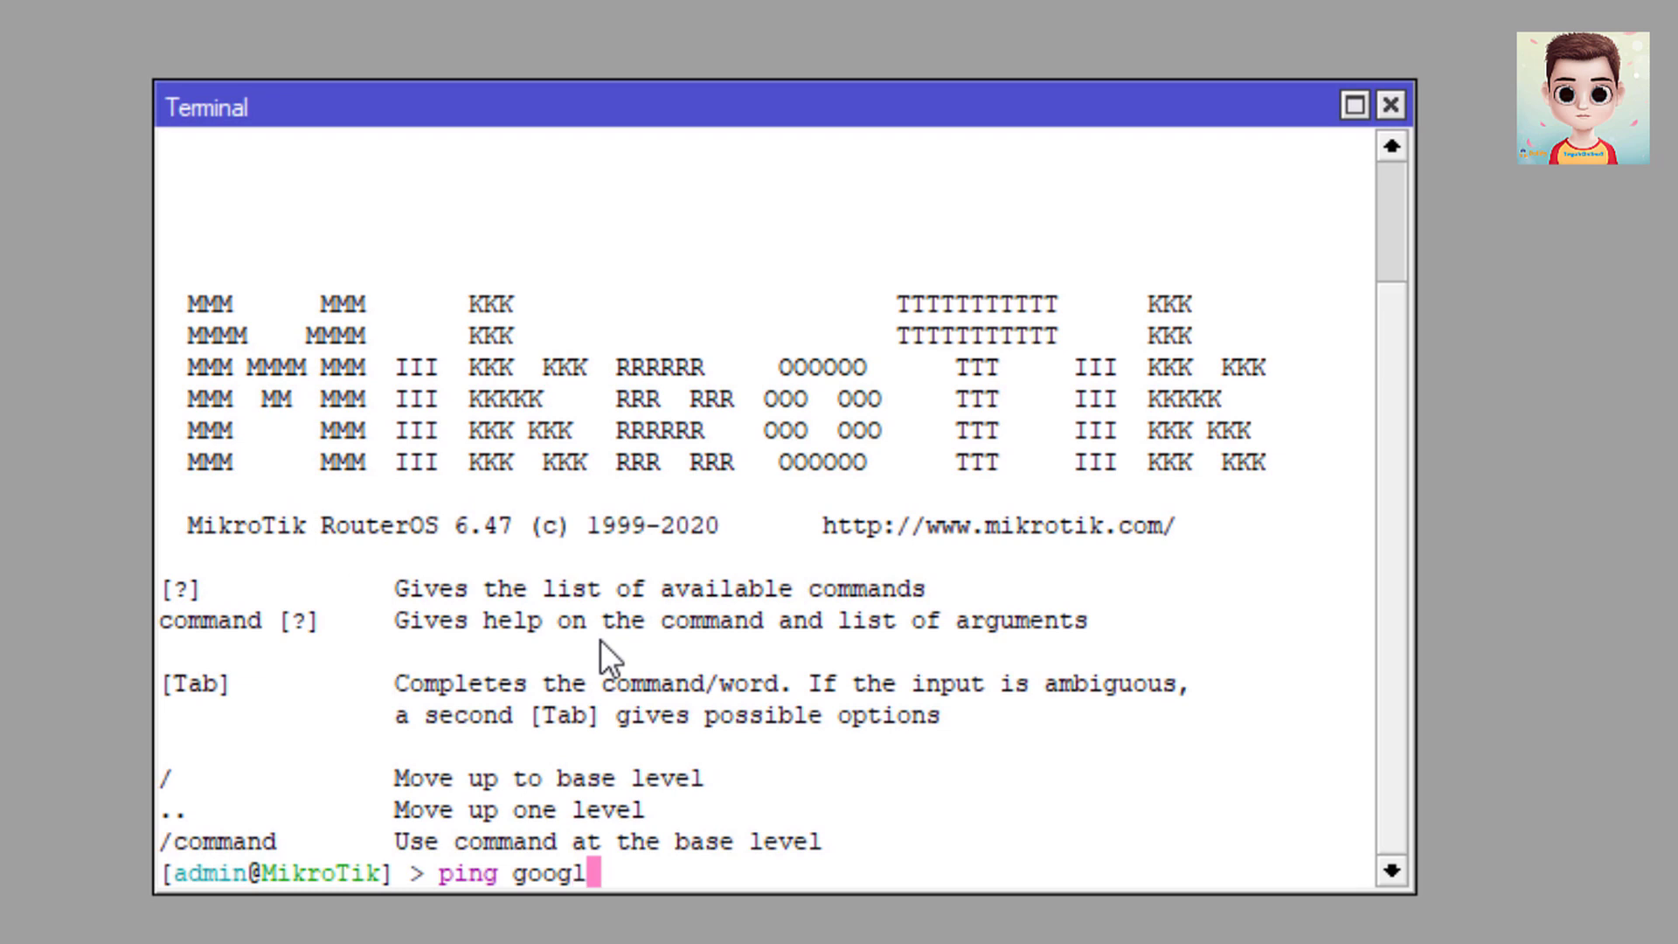
{"action": "type", "text": "e.com"}
{"action": "key", "text": "Return"}
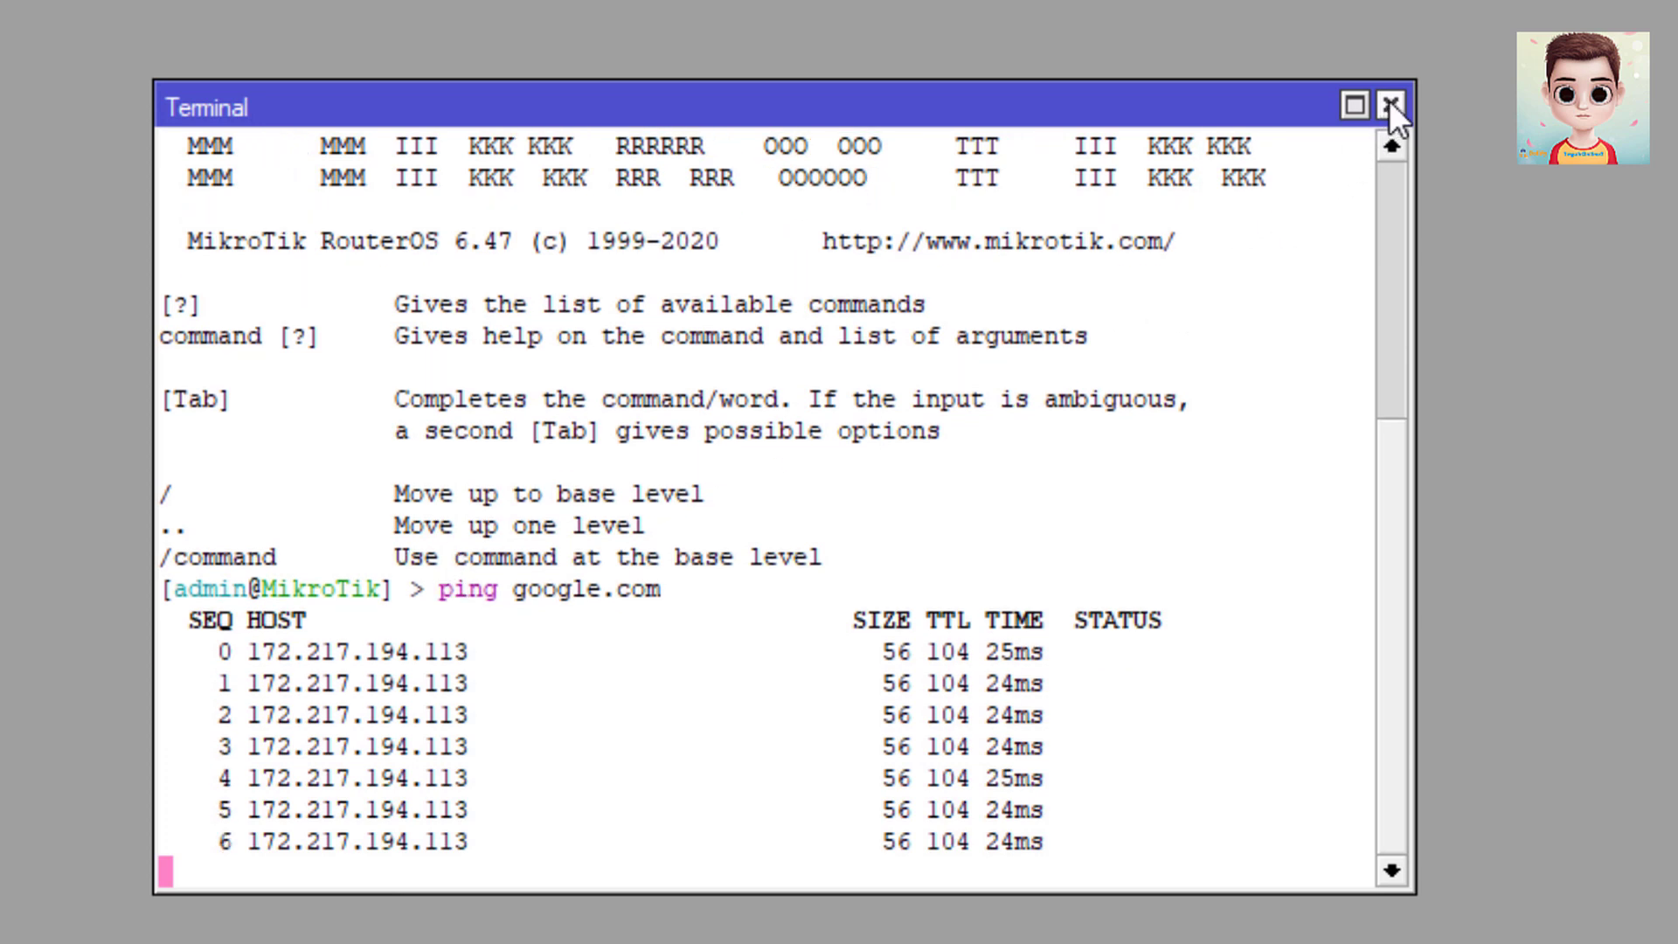
{"action": "left_click", "coordinate": [1389, 105]}
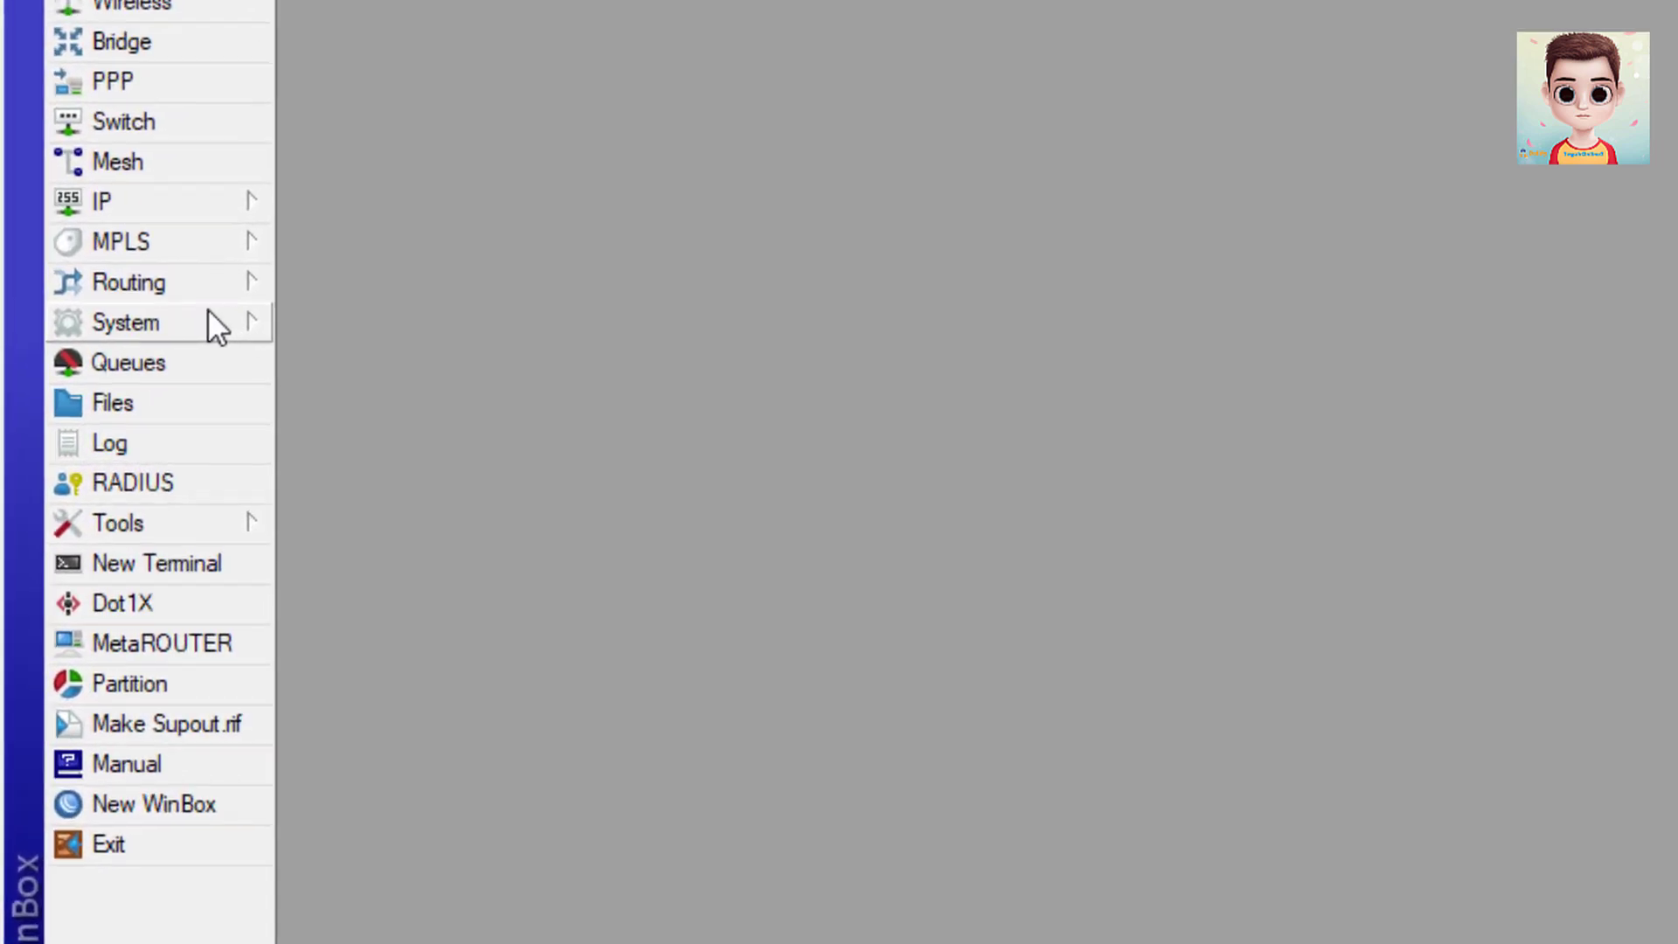
Step: Reboot the router and confirm the reboot
{"action": "left_click", "coordinate": [222, 301]}
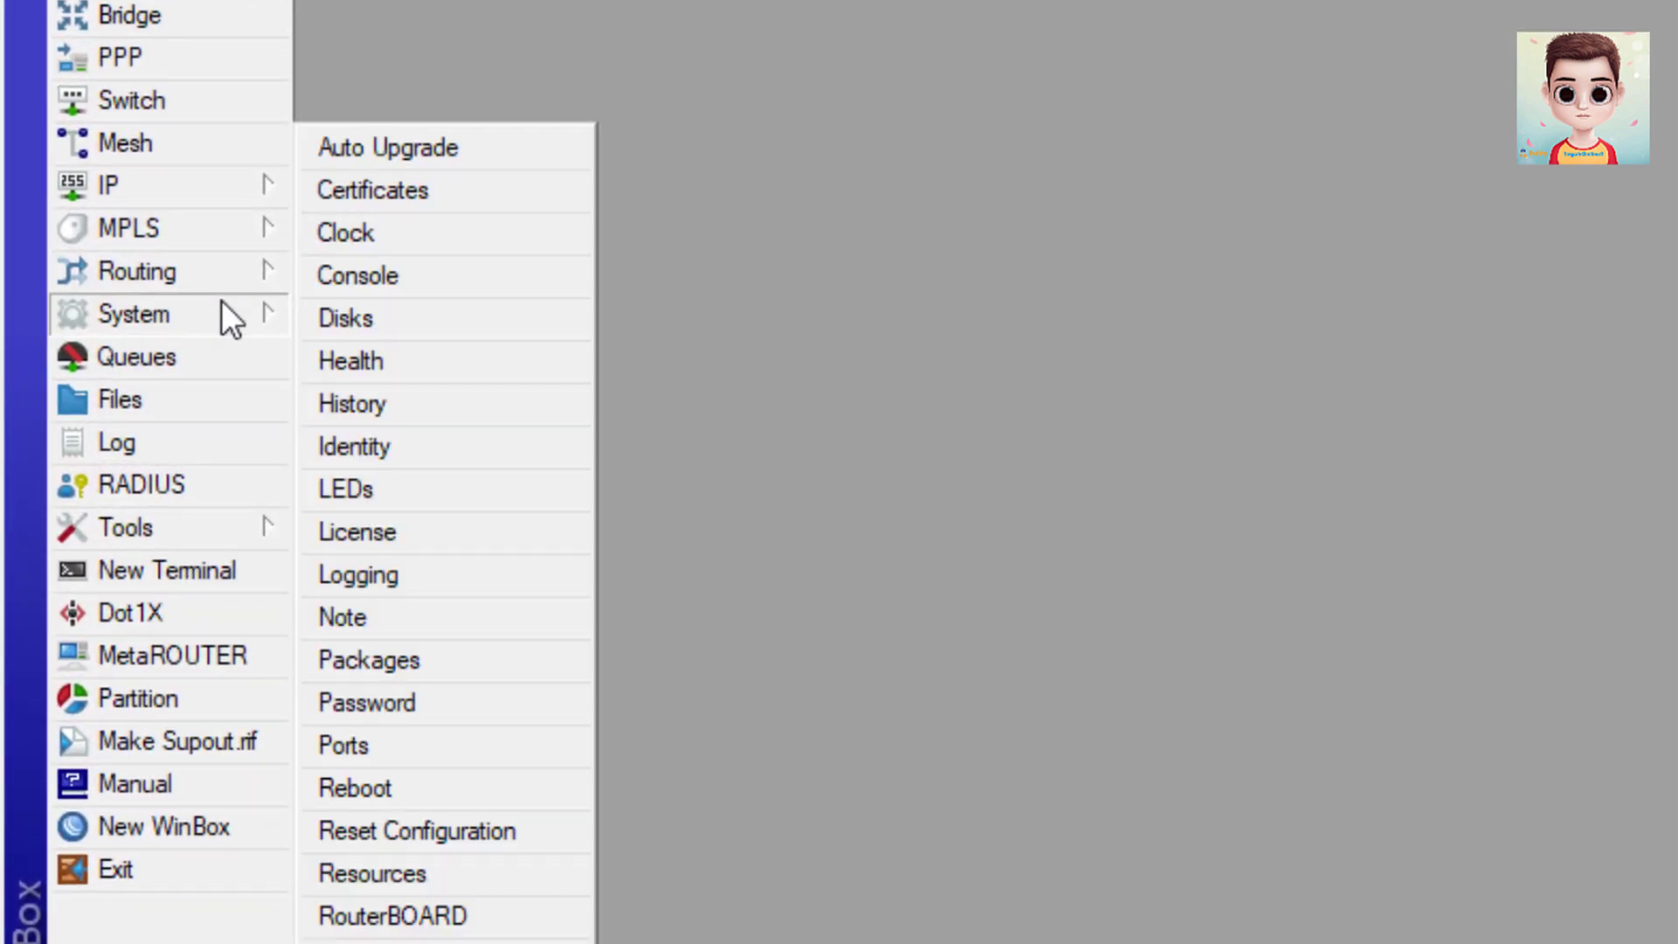
{"action": "left_click", "coordinate": [435, 773]}
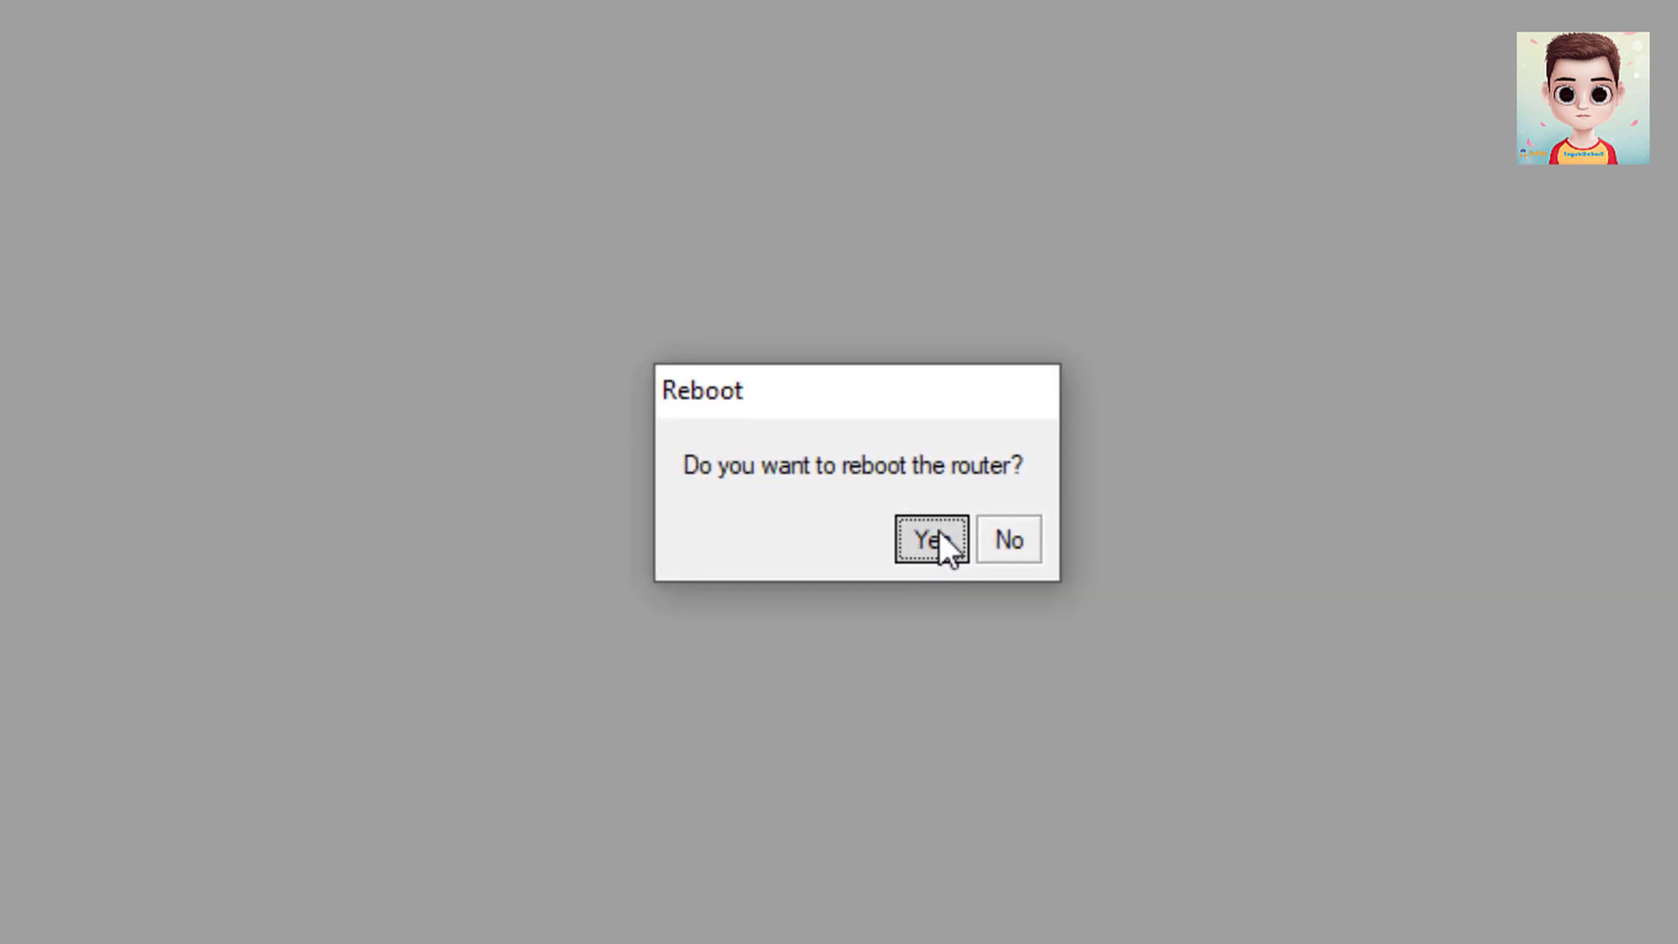
{"action": "left_click", "coordinate": [933, 538]}
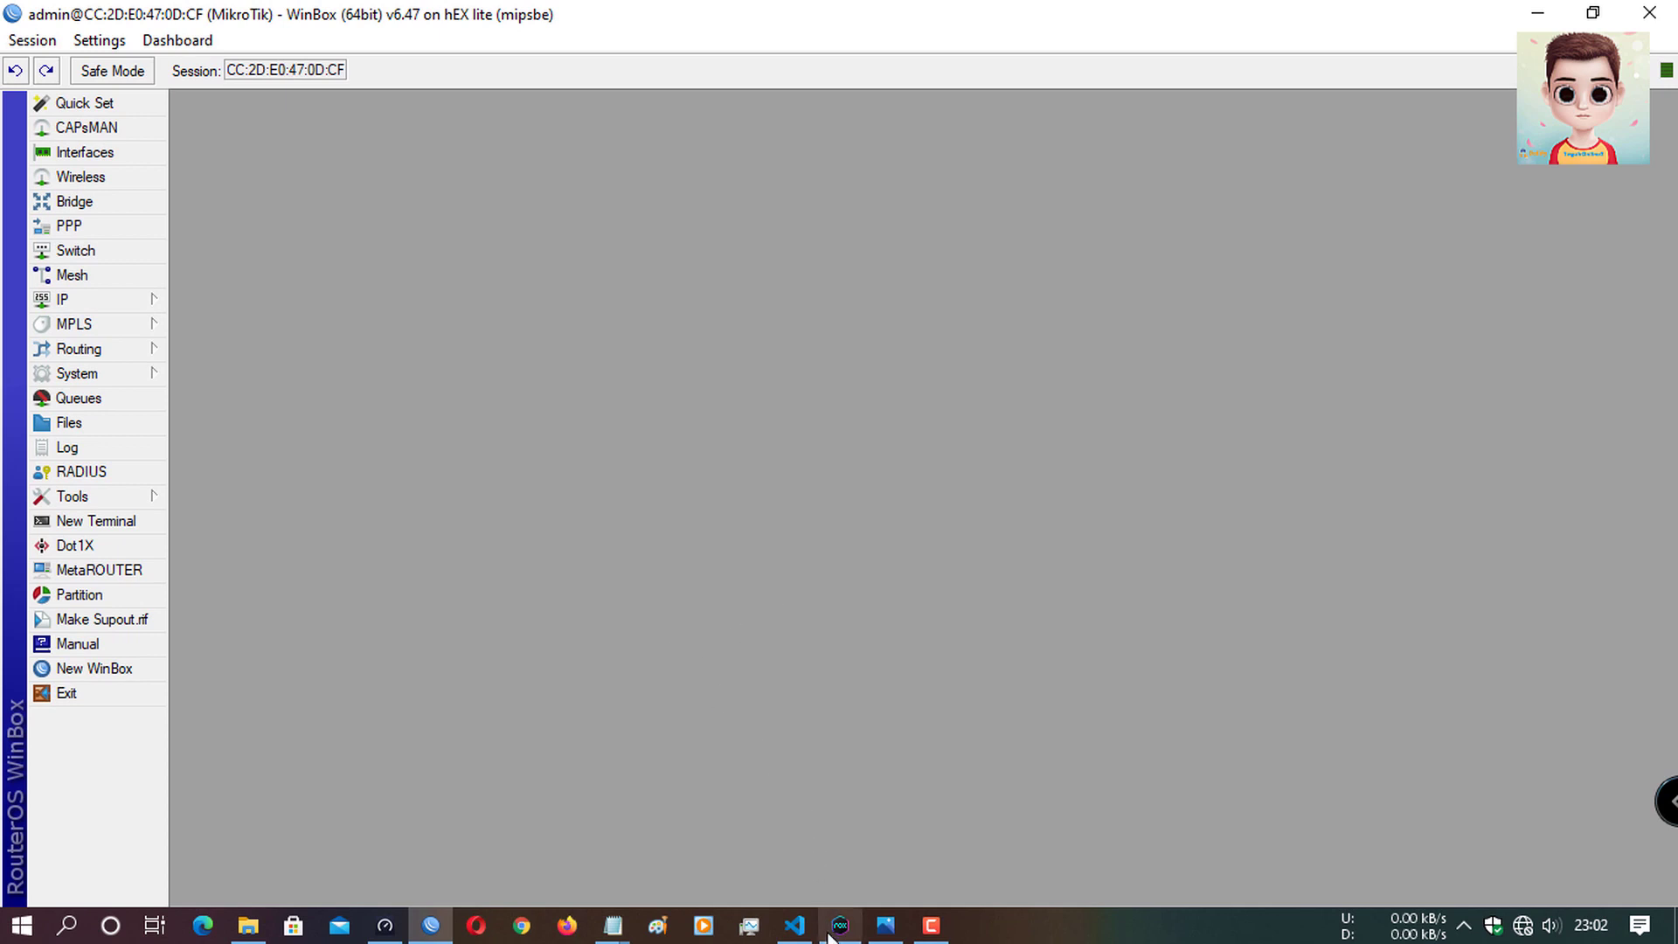
Step: Switch to NoxPlayer, maximize its window and cancel the game's network reconnection notice
{"action": "mouse_move", "coordinate": [828, 936]}
{"action": "left_click", "coordinate": [814, 836]}
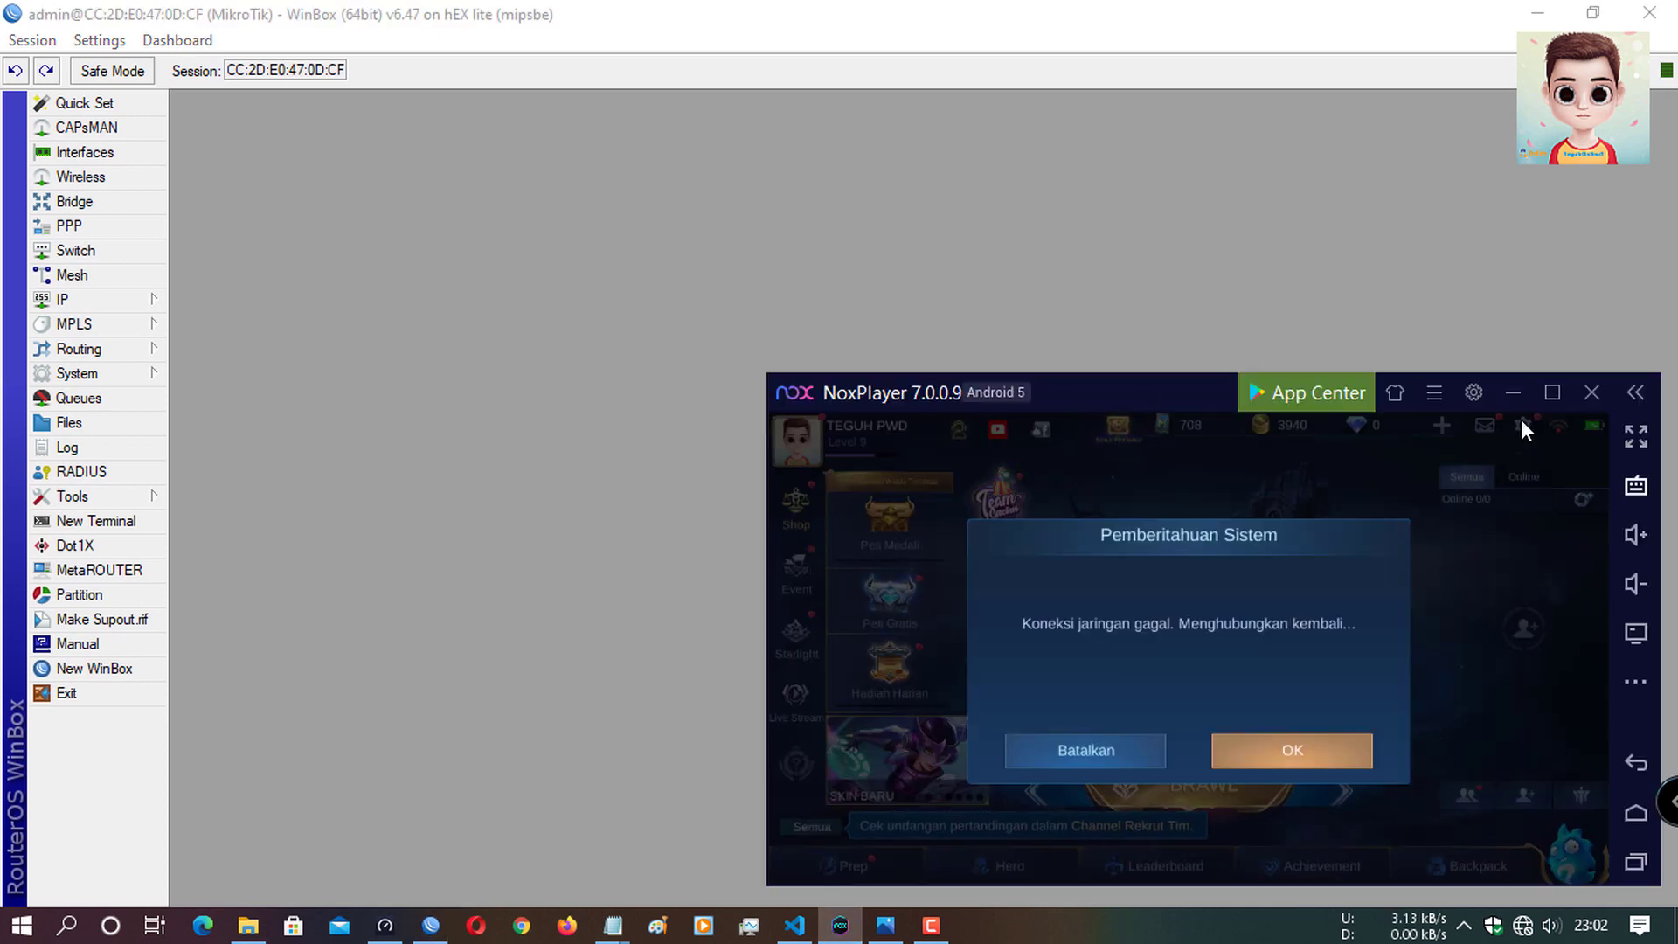
{"action": "left_click", "coordinate": [1550, 395]}
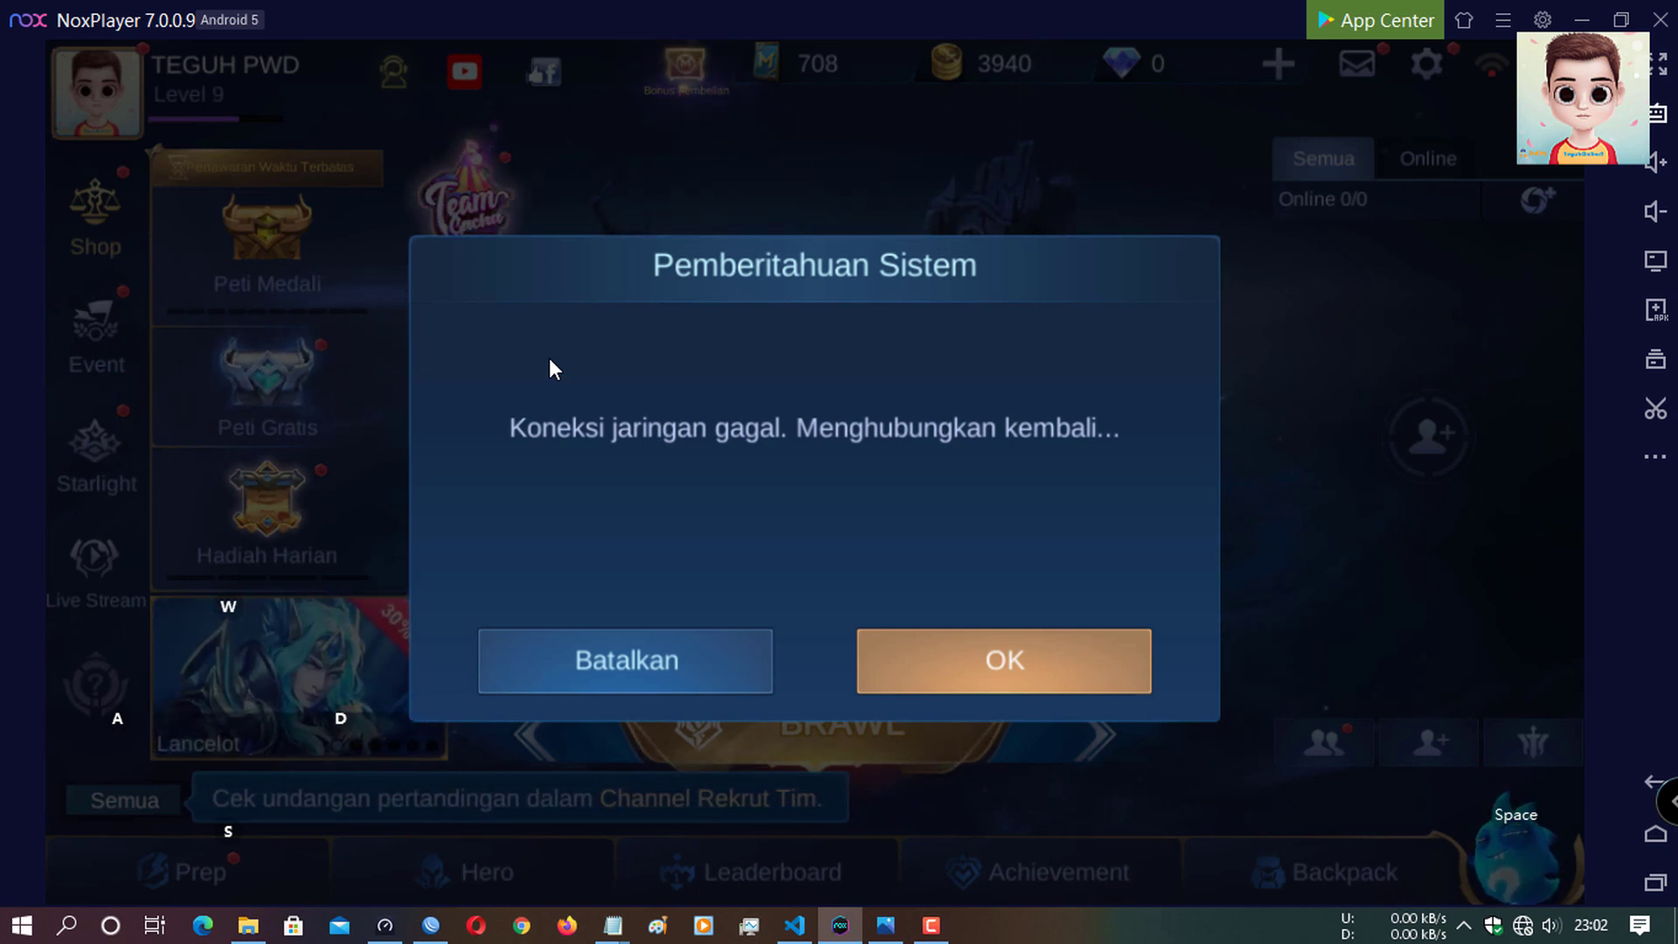
{"action": "left_click", "coordinate": [687, 657]}
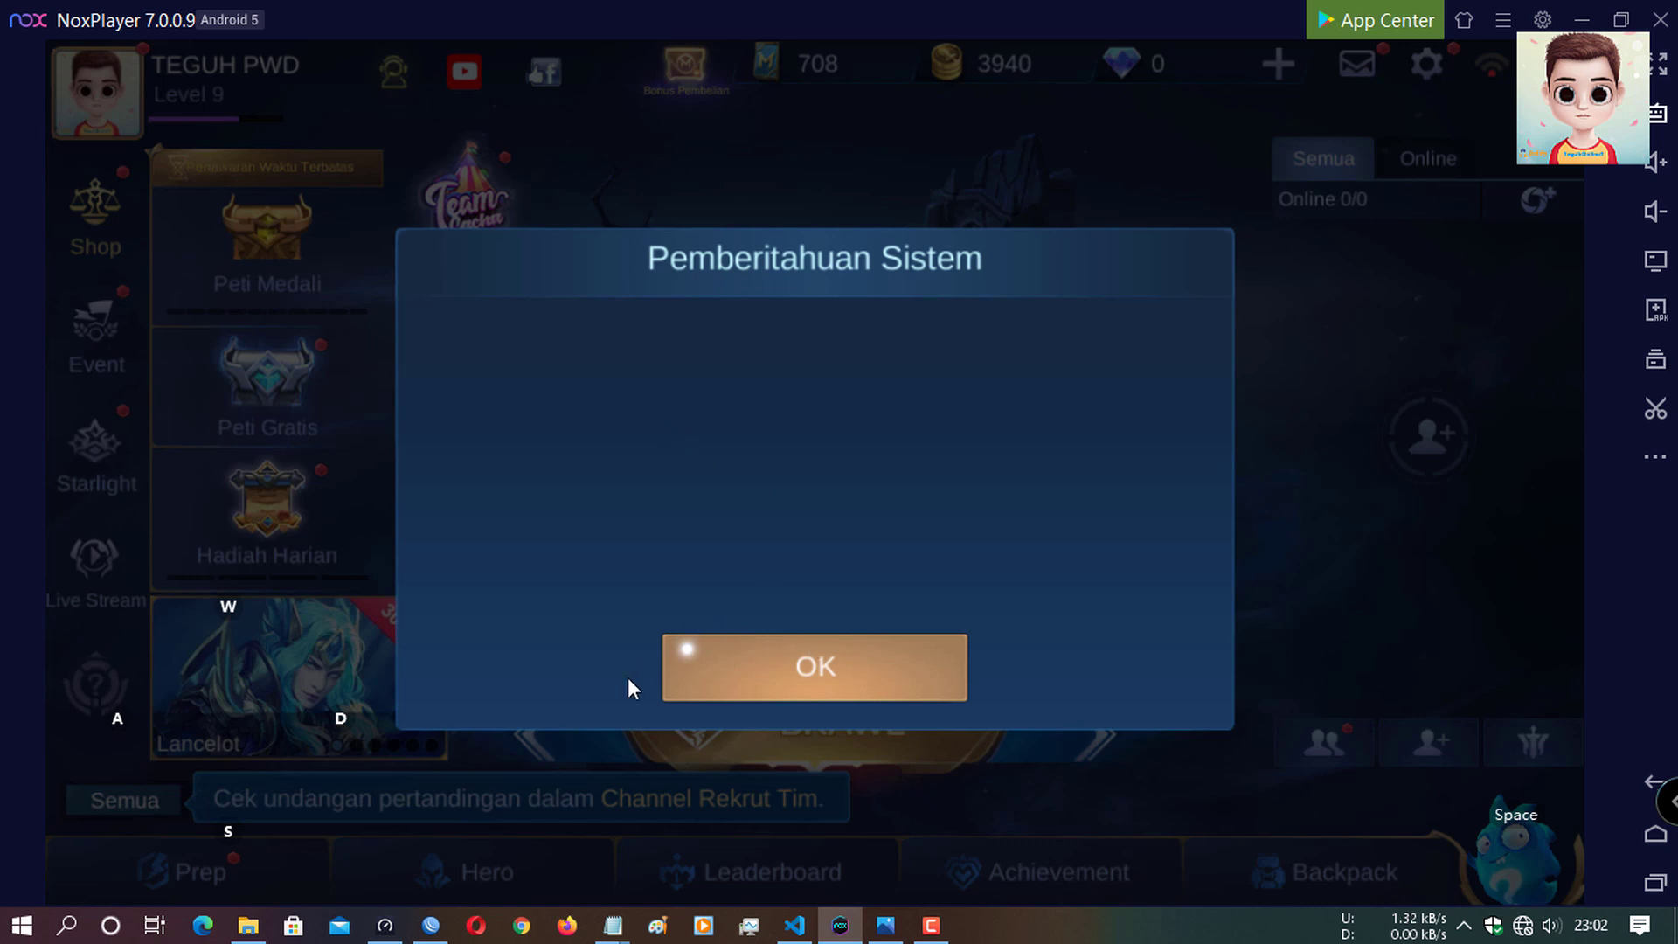
Step: Switch to WinBox, cancel the pending reconnect and connect to the neighbouring router at 192.168.50.1 as admin
{"action": "left_click", "coordinate": [431, 925]}
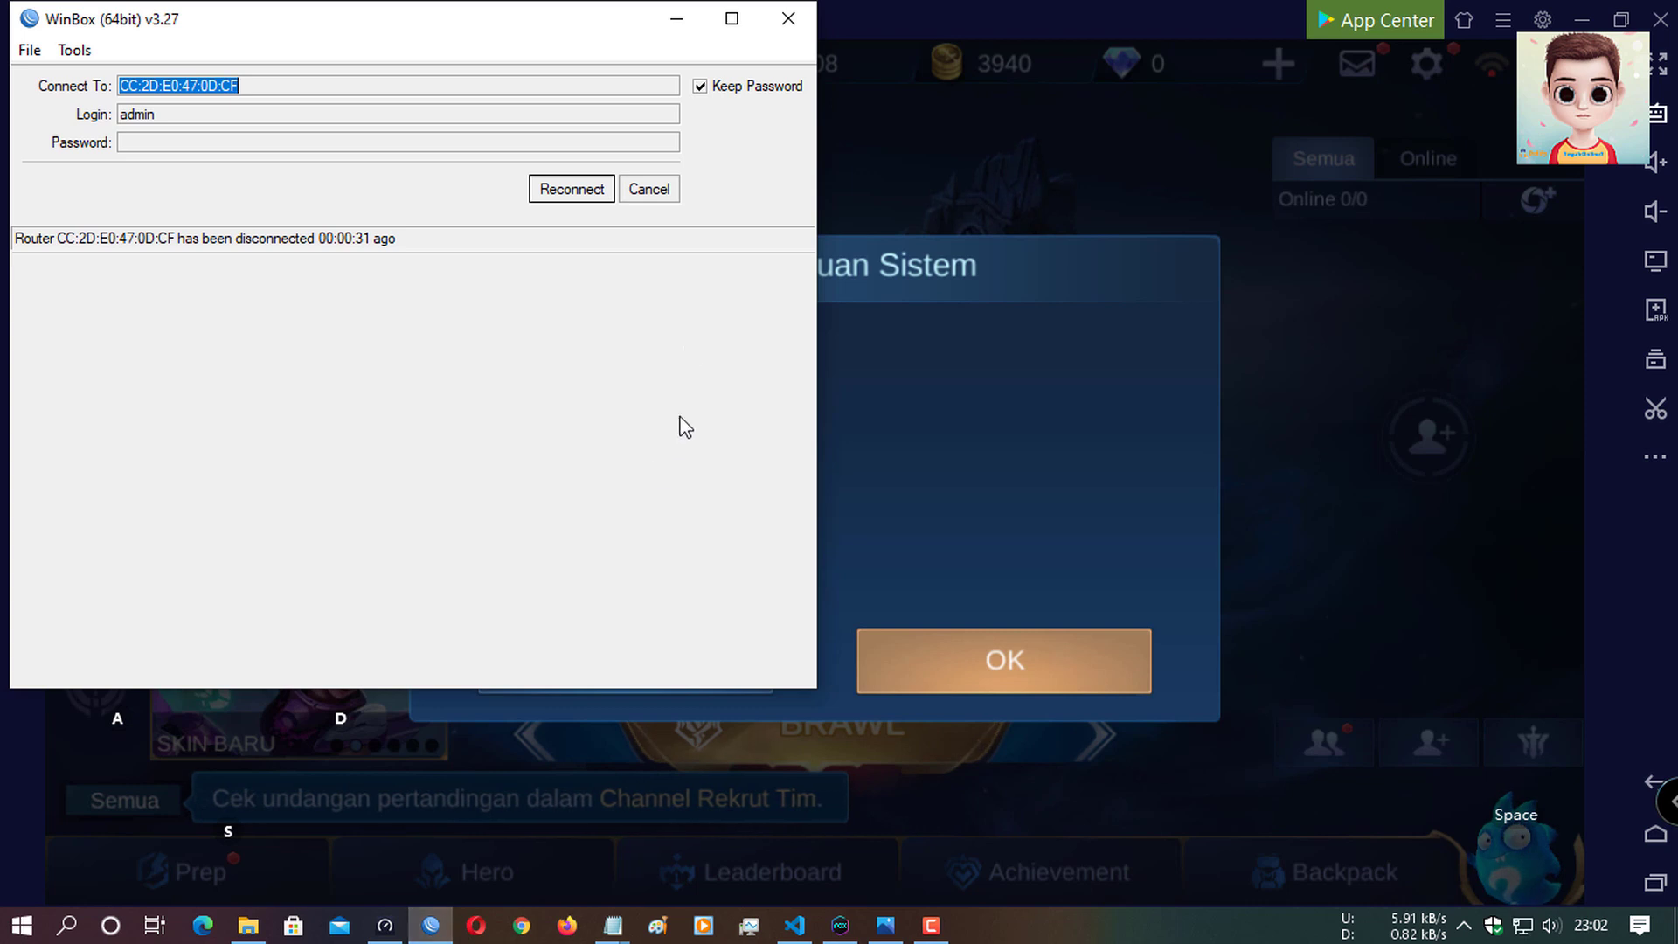
{"action": "left_click", "coordinate": [648, 190]}
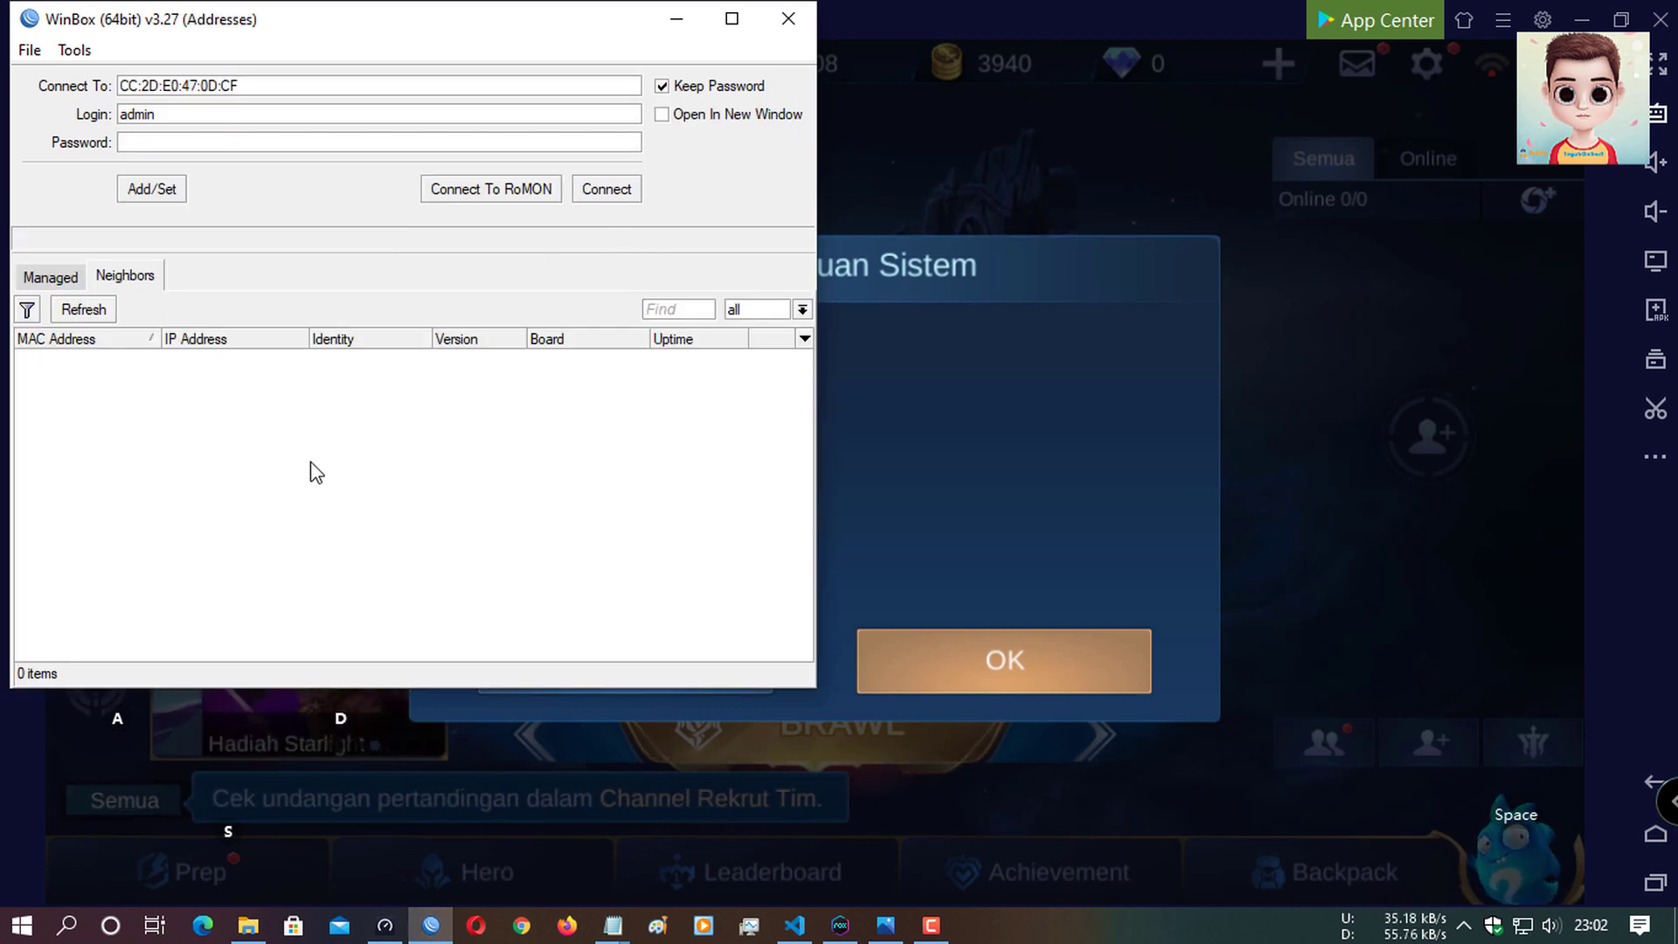
{"action": "left_click", "coordinate": [214, 357]}
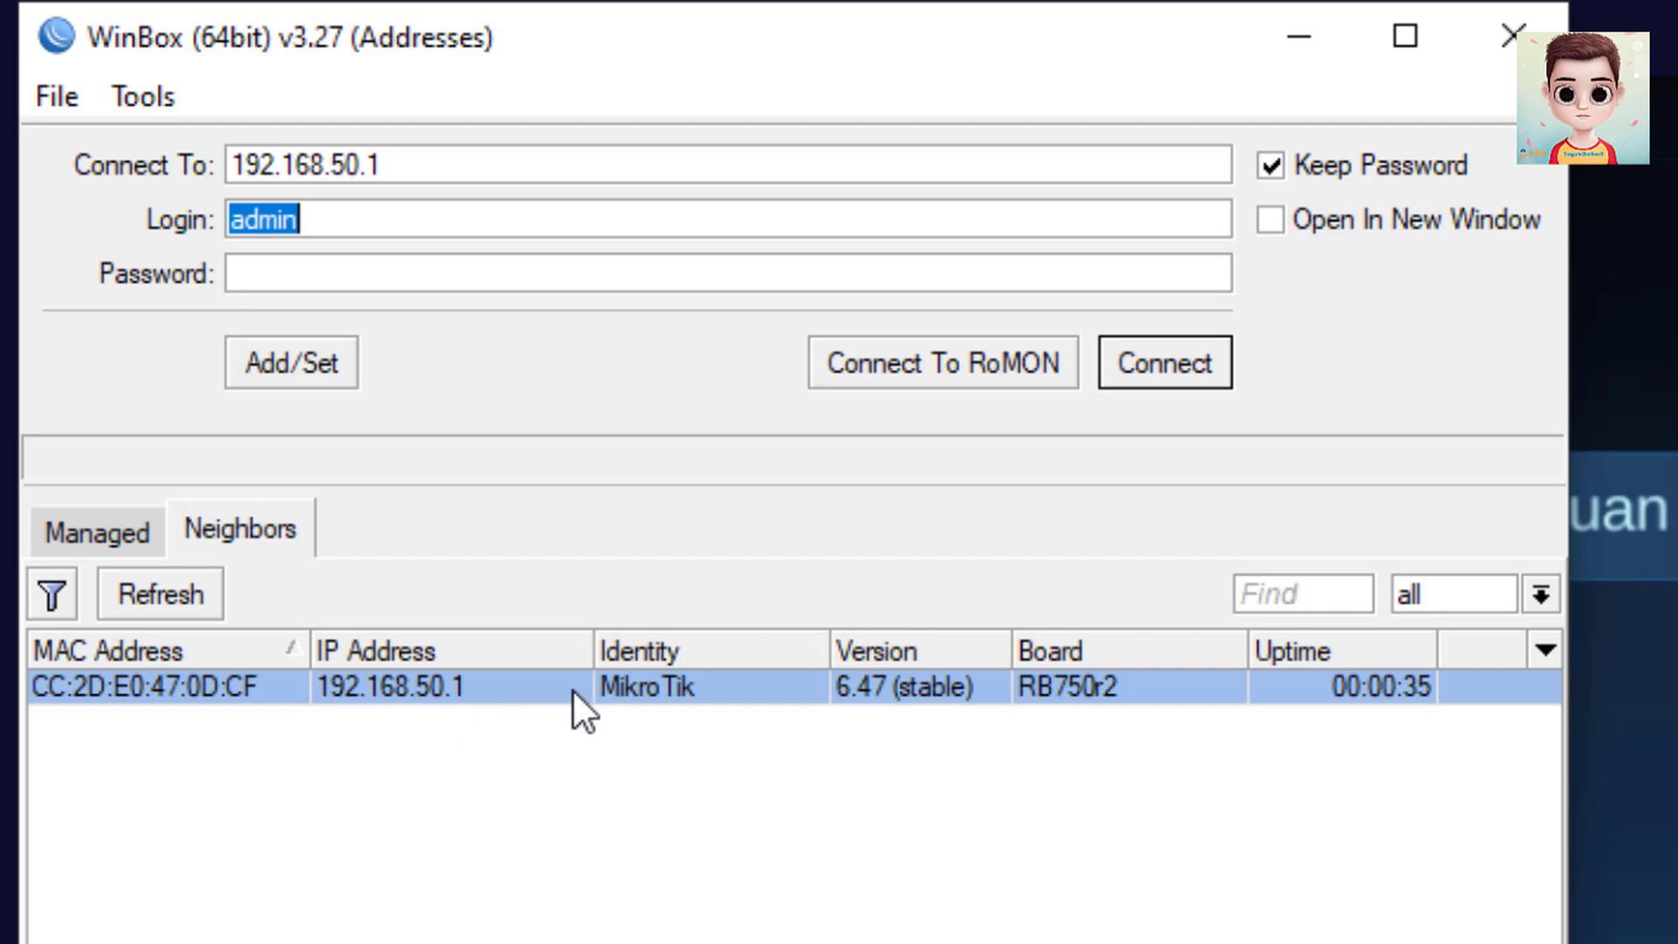
{"action": "left_click", "coordinate": [1183, 365]}
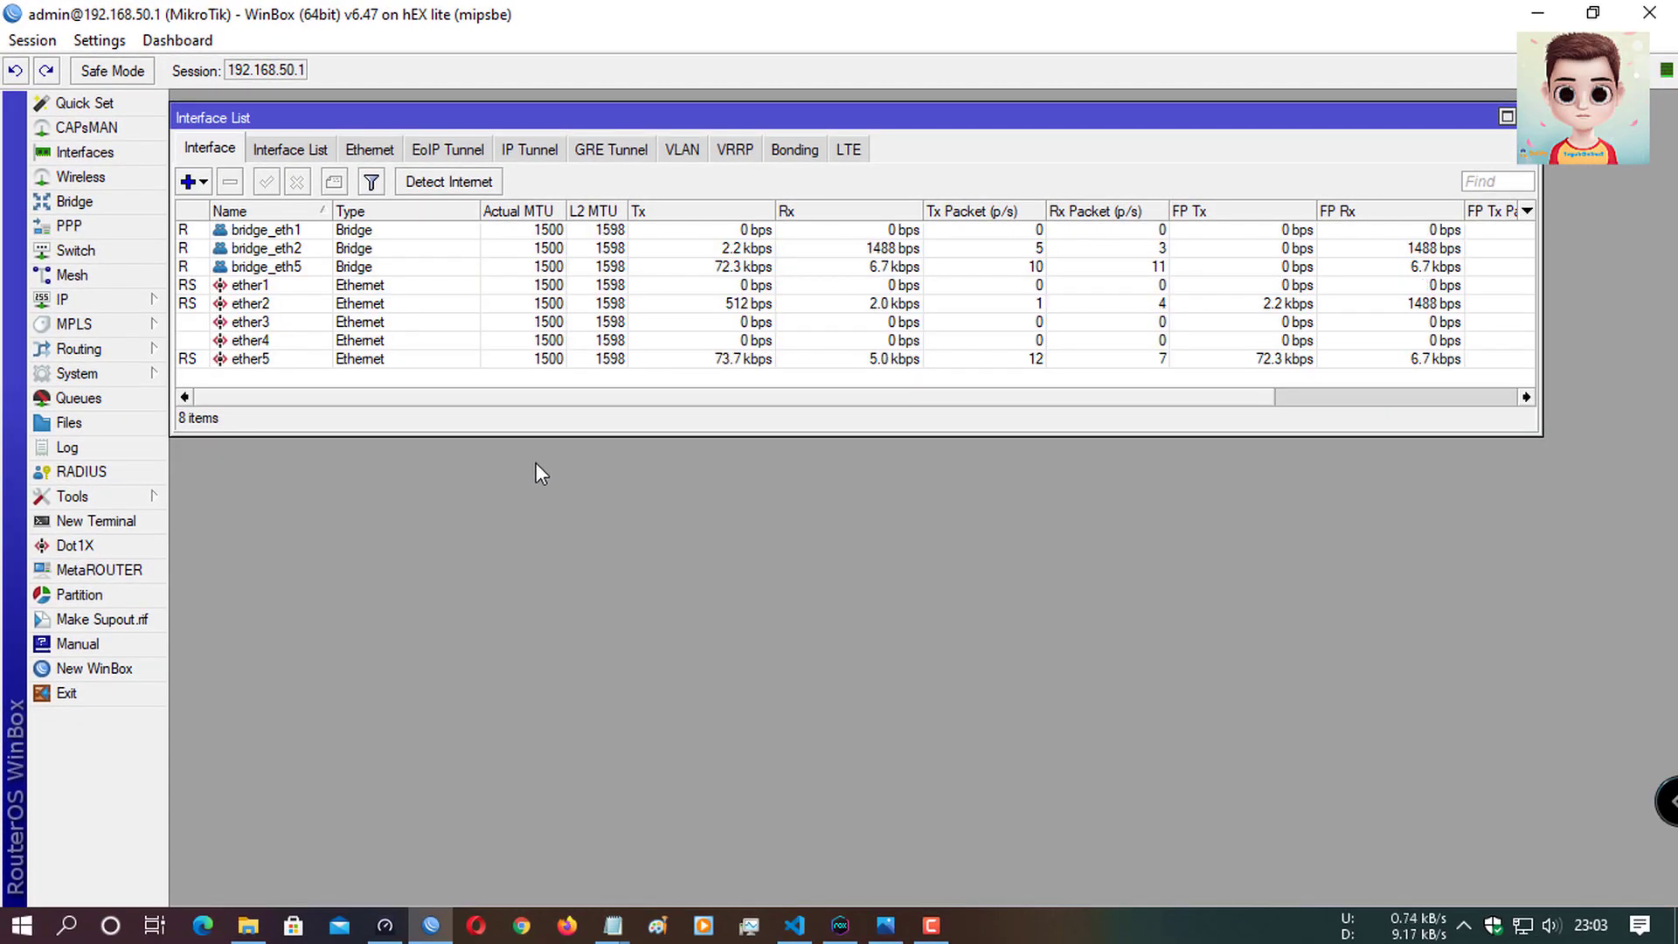
Step: Examine the out interfaces of the firewall NAT rules against the two-ISP wiring diagram in Photos
{"action": "left_click", "coordinate": [154, 305]}
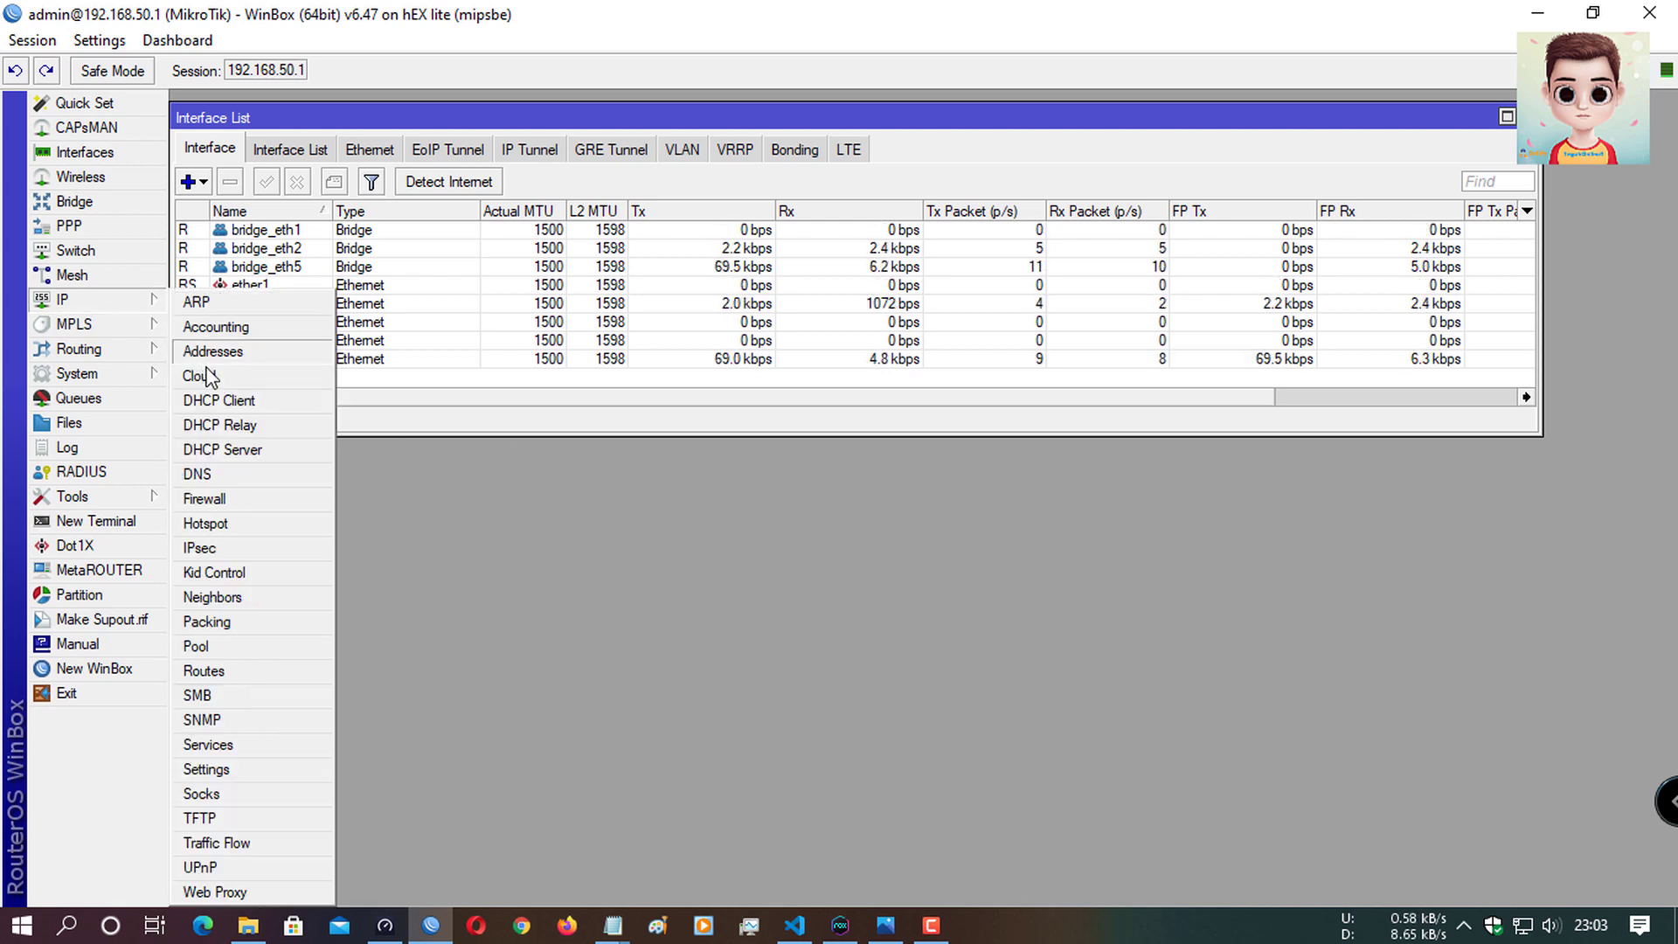
{"action": "left_click", "coordinate": [243, 503]}
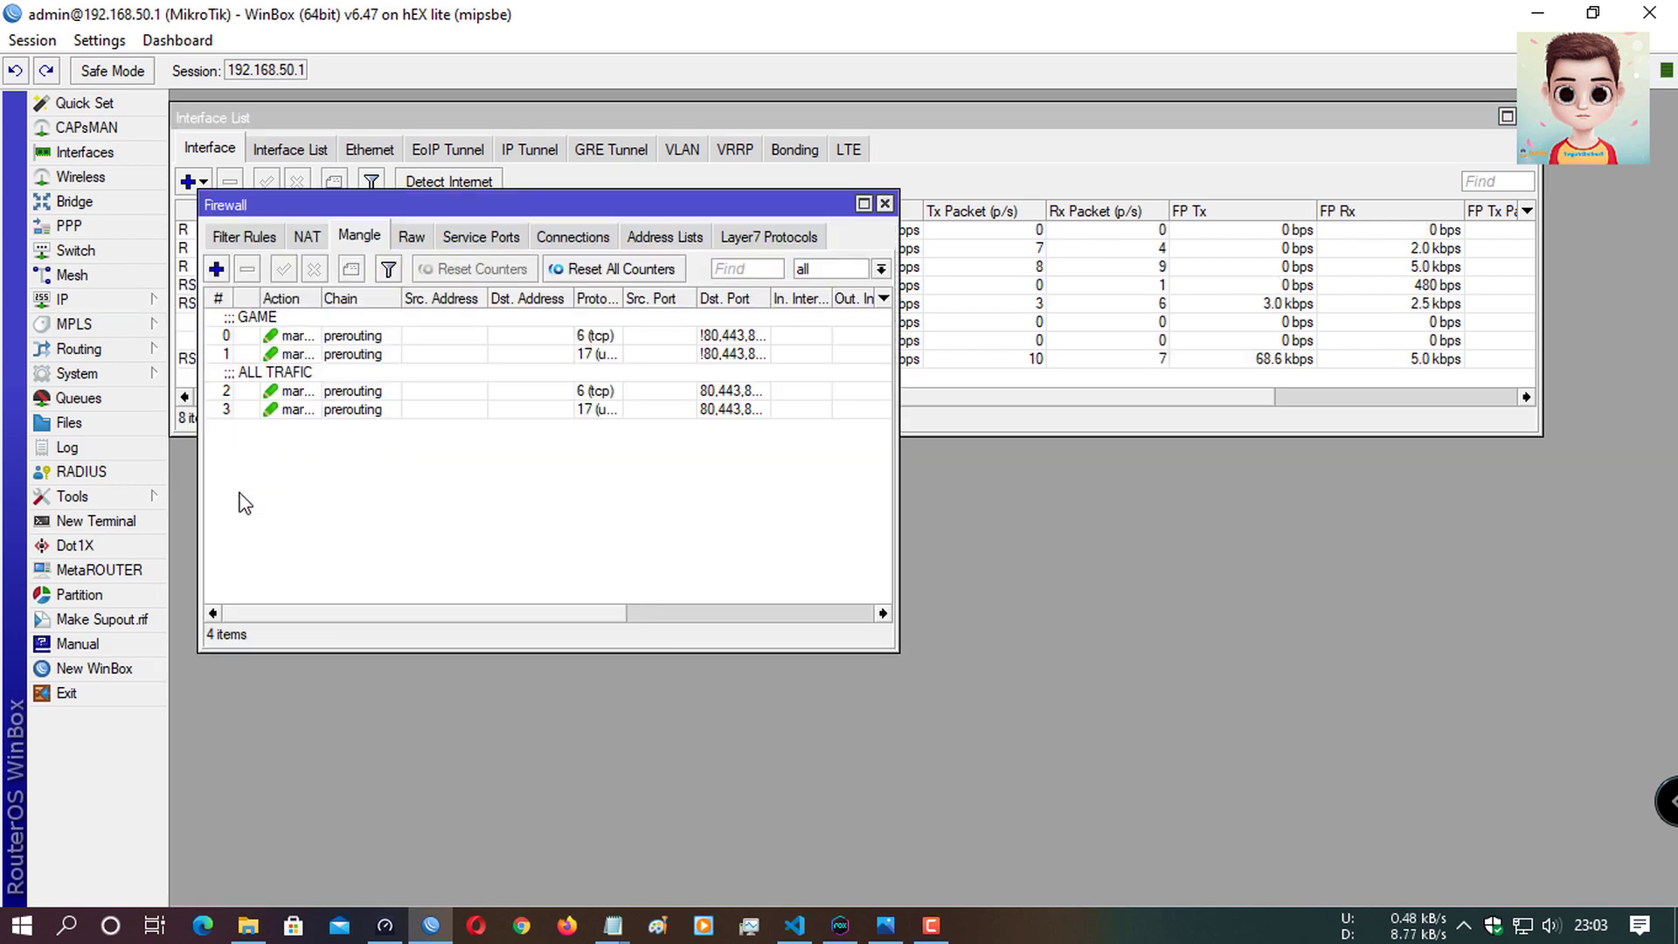
{"action": "left_click", "coordinate": [301, 238]}
{"action": "left_click_drag", "start_coordinate": [900, 428], "coordinate": [1097, 396]}
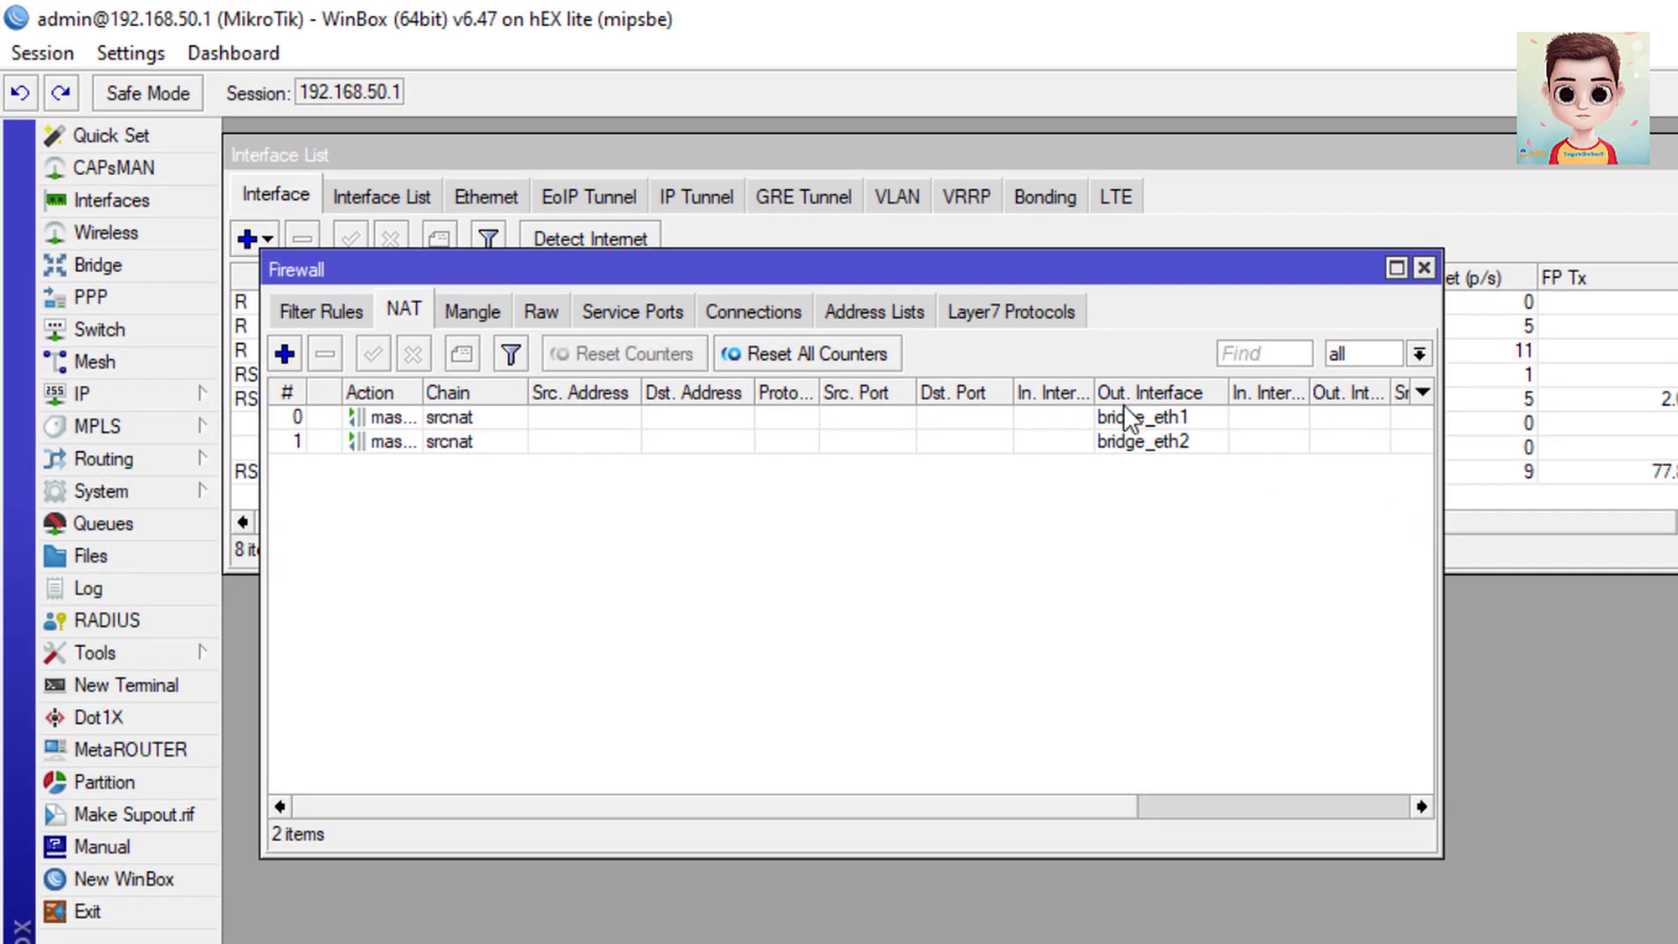
{"action": "left_click", "coordinate": [1126, 416]}
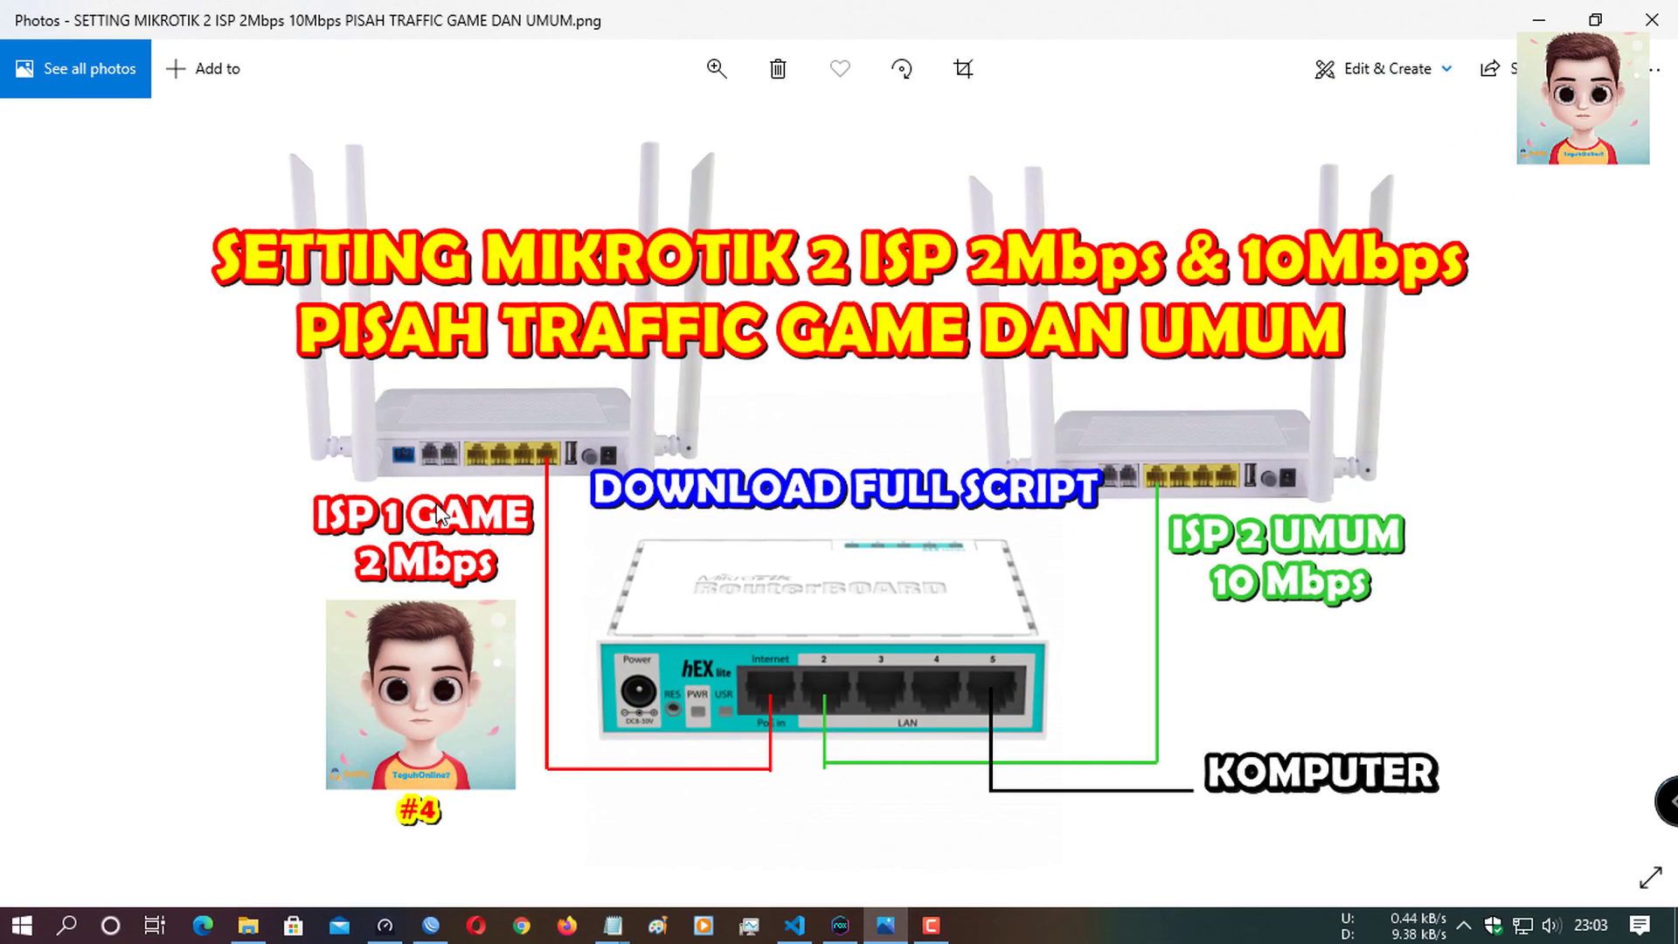
{"action": "left_click", "coordinate": [431, 925]}
Step: Move the bridge_eth1 NAT rule below the bridge_eth2 rule and return it to first place
{"action": "left_click", "coordinate": [856, 336]}
{"action": "left_click", "coordinate": [848, 319]}
{"action": "left_click_drag", "start_coordinate": [848, 318], "coordinate": [854, 355]}
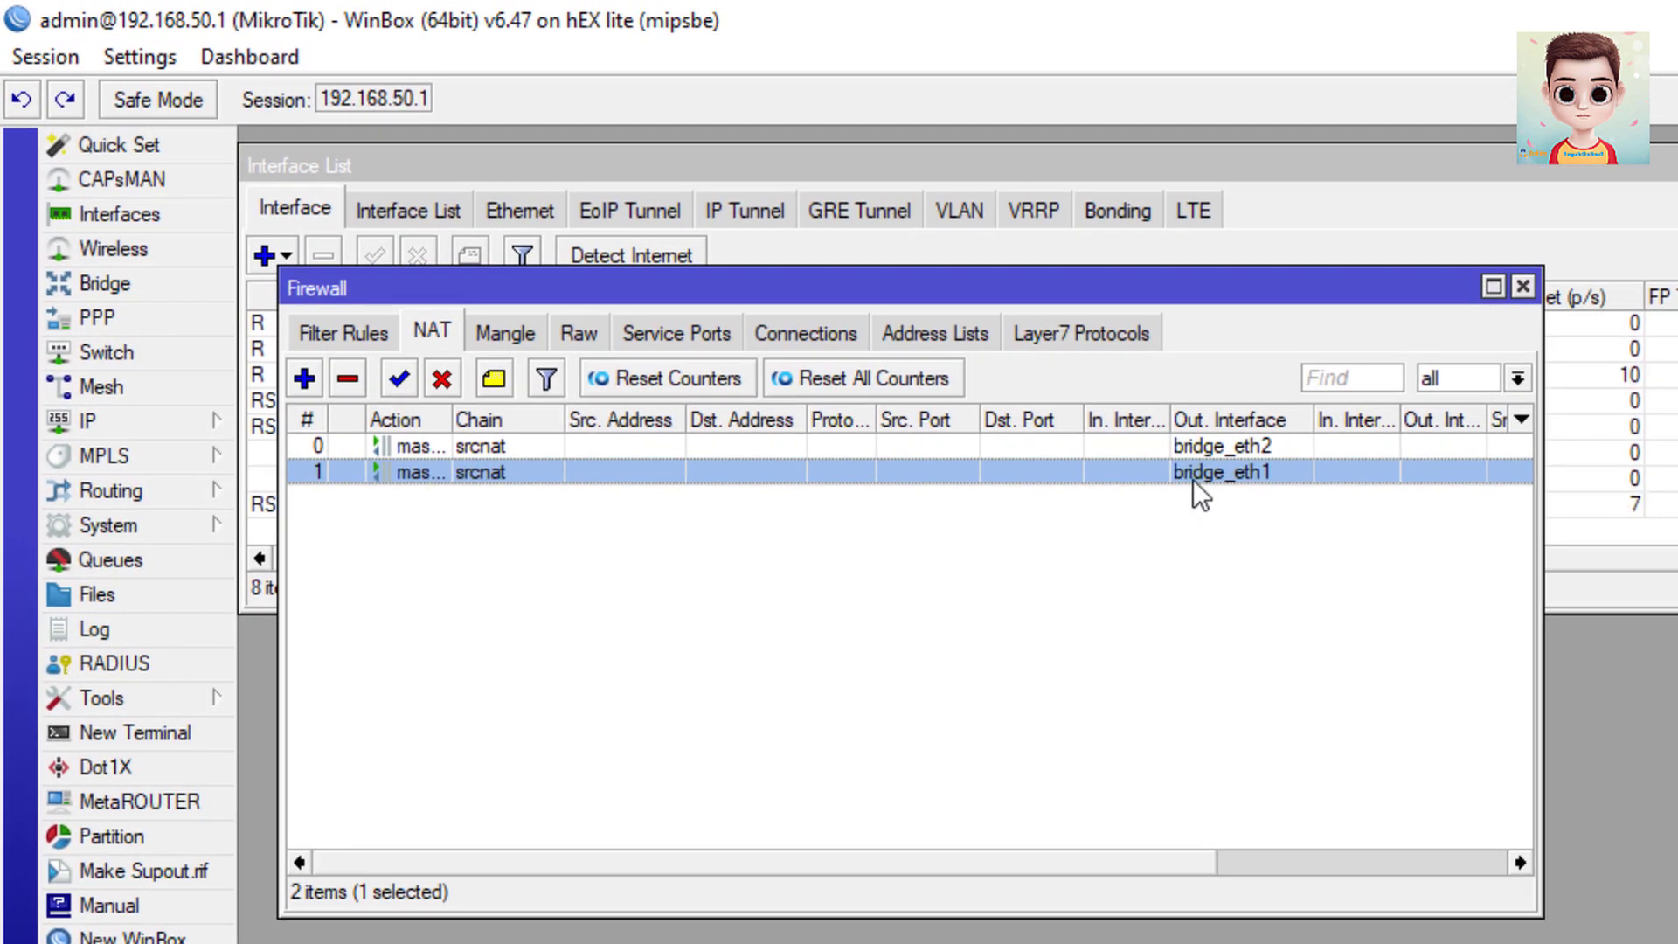
{"action": "left_click_drag", "start_coordinate": [1193, 477], "coordinate": [1192, 442]}
{"action": "left_click", "coordinate": [1177, 560]}
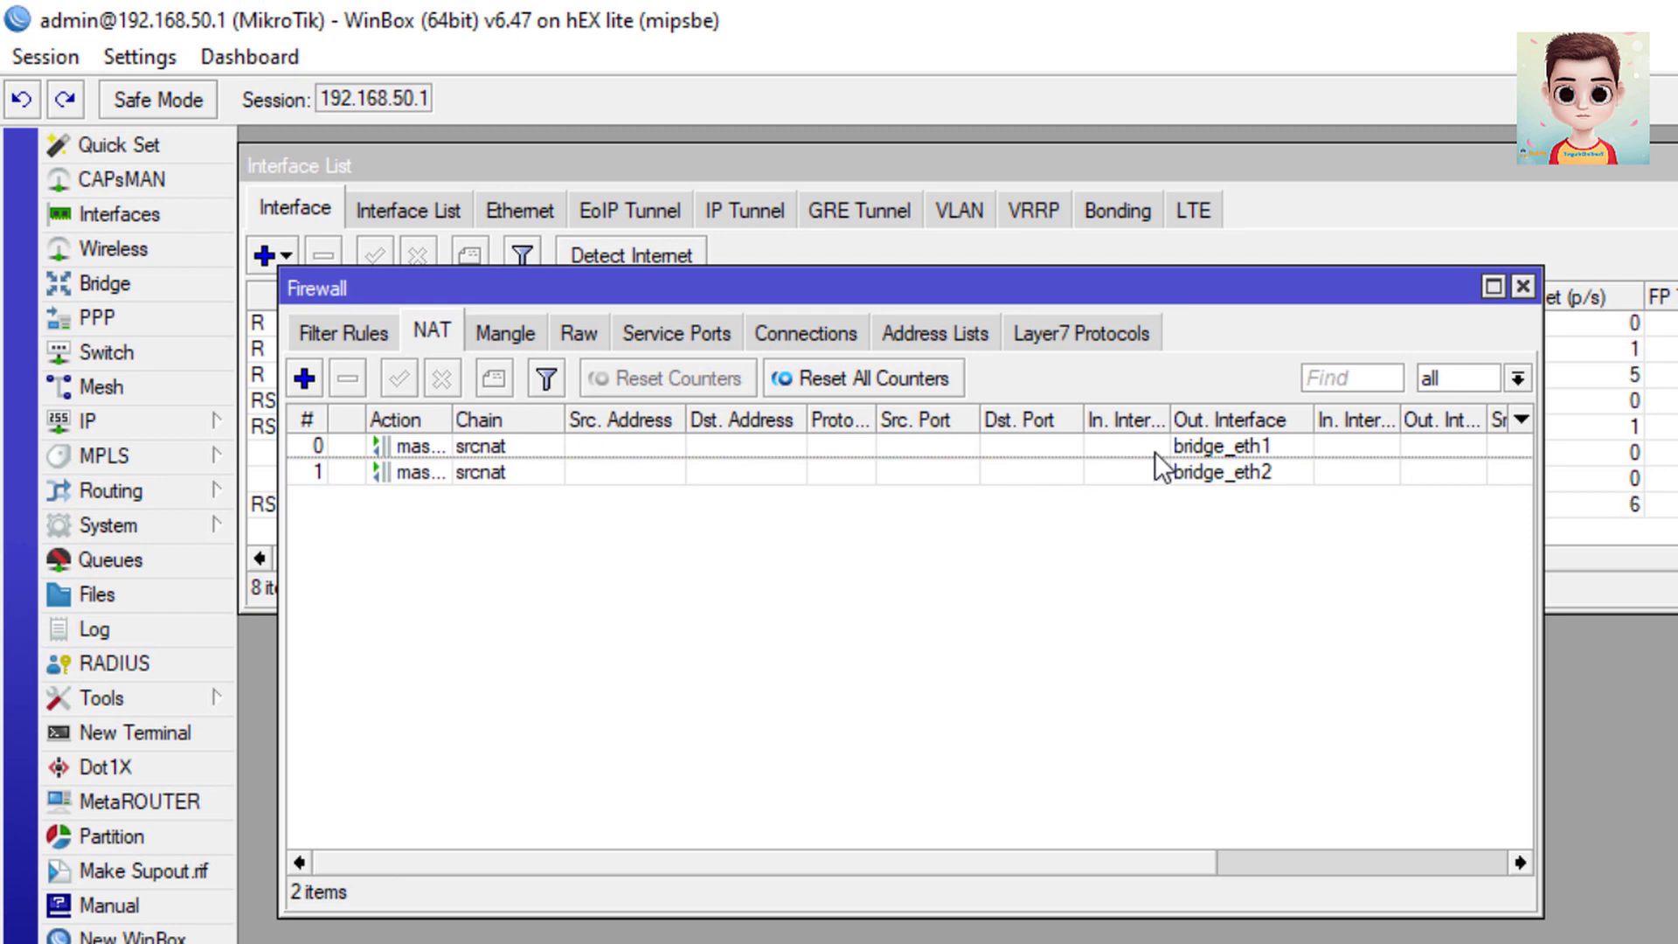
Step: Examine the GAME and ALL TRAFIC mangle rules and the firewall address lists, and close the Firewall window
{"action": "left_click", "coordinate": [518, 330]}
{"action": "left_click_drag", "start_coordinate": [715, 863], "coordinate": [550, 829]}
{"action": "left_click", "coordinate": [348, 454]}
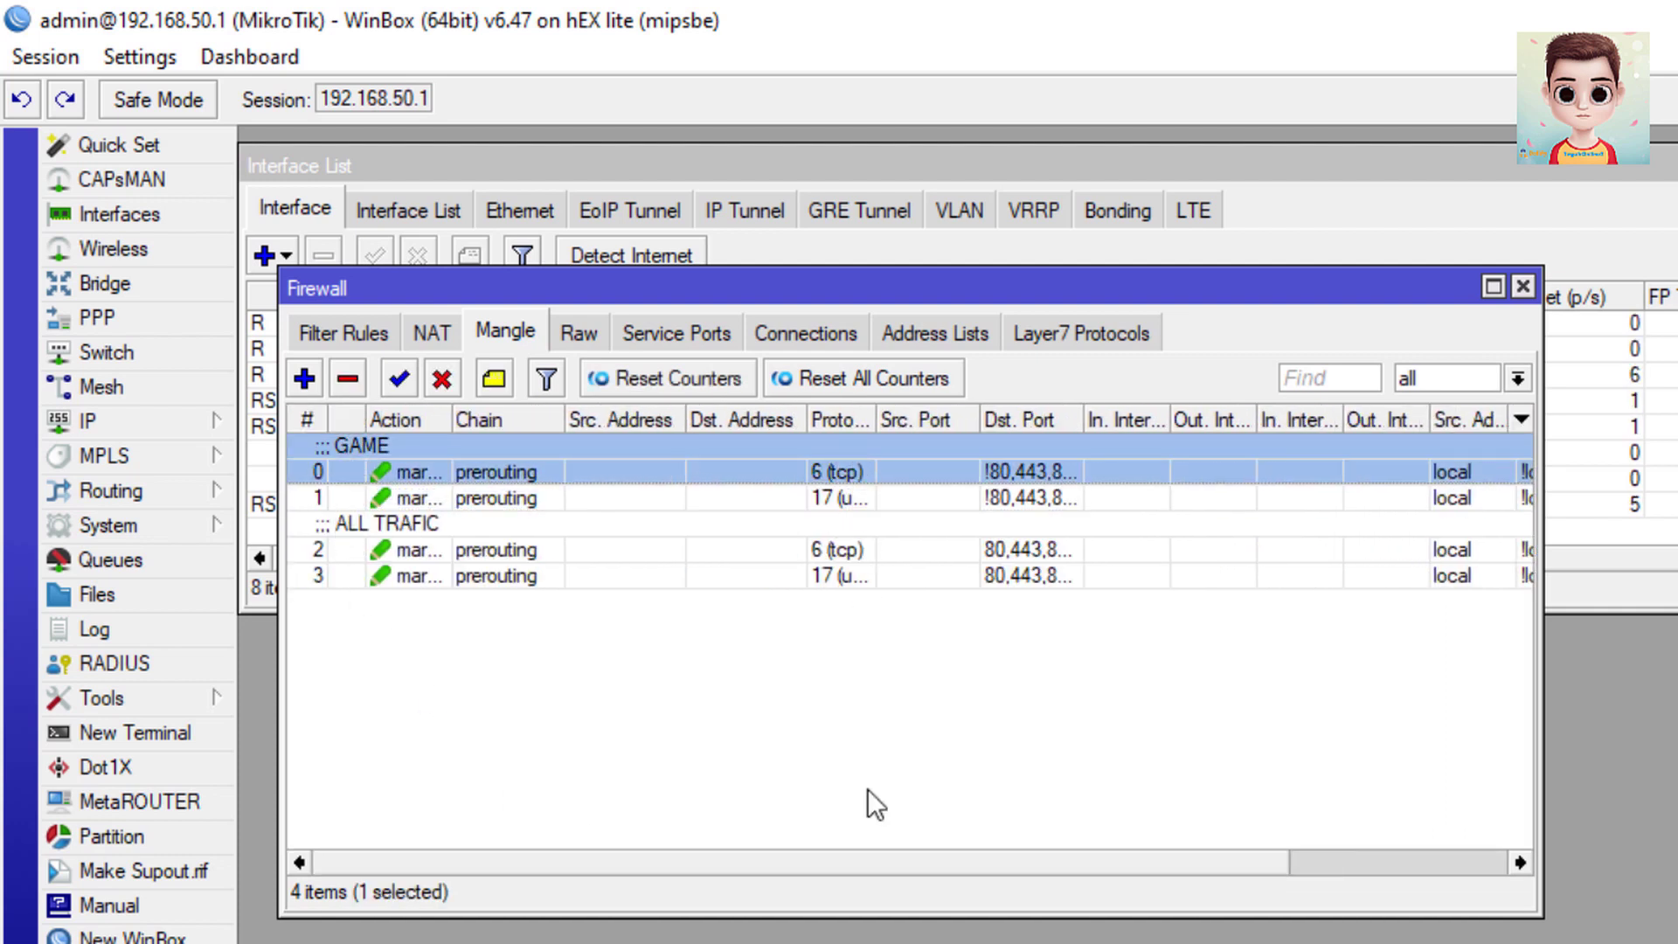
{"action": "left_click_drag", "start_coordinate": [863, 860], "coordinate": [1051, 857]}
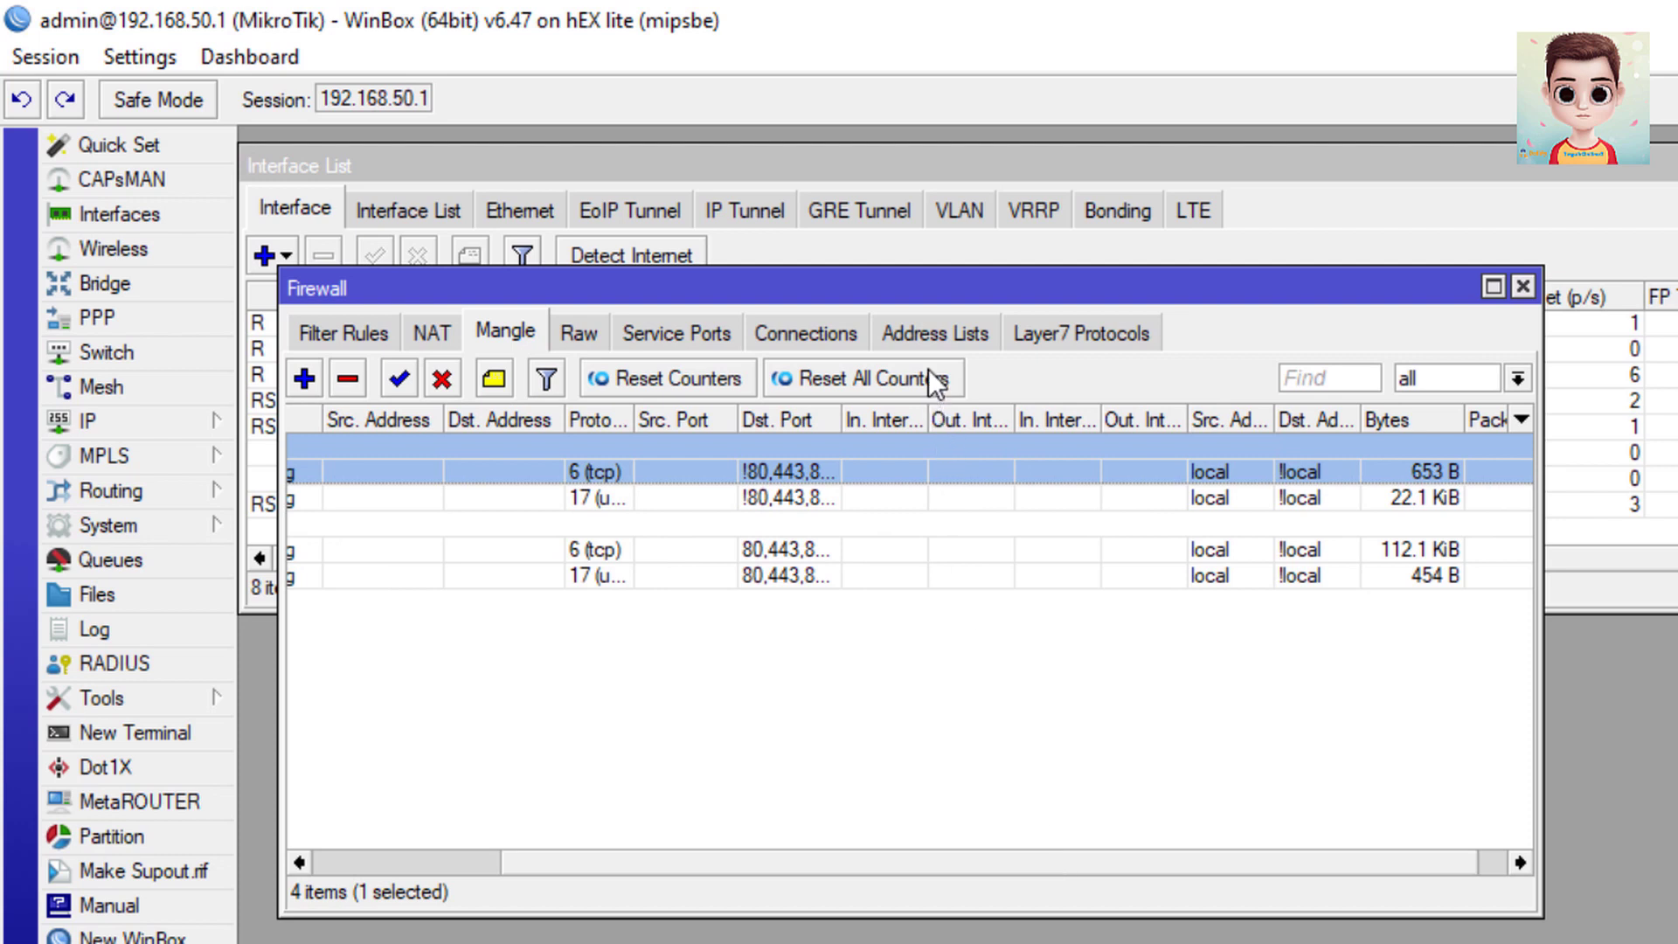
{"action": "left_click", "coordinate": [923, 334]}
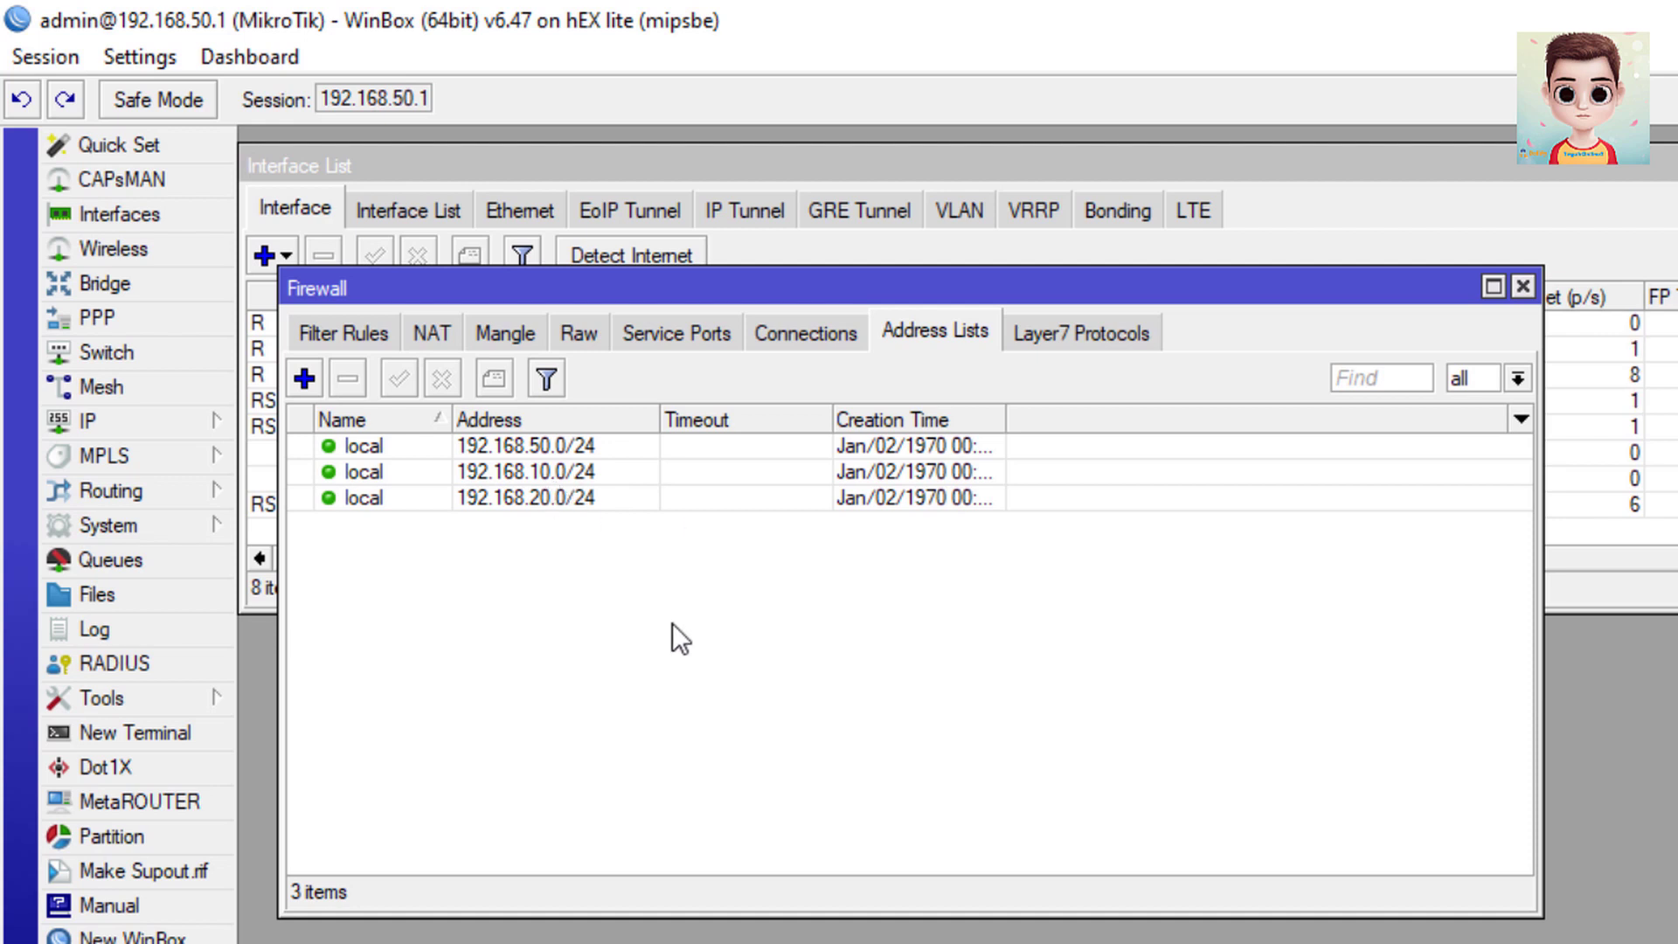
{"action": "left_click", "coordinate": [1520, 287]}
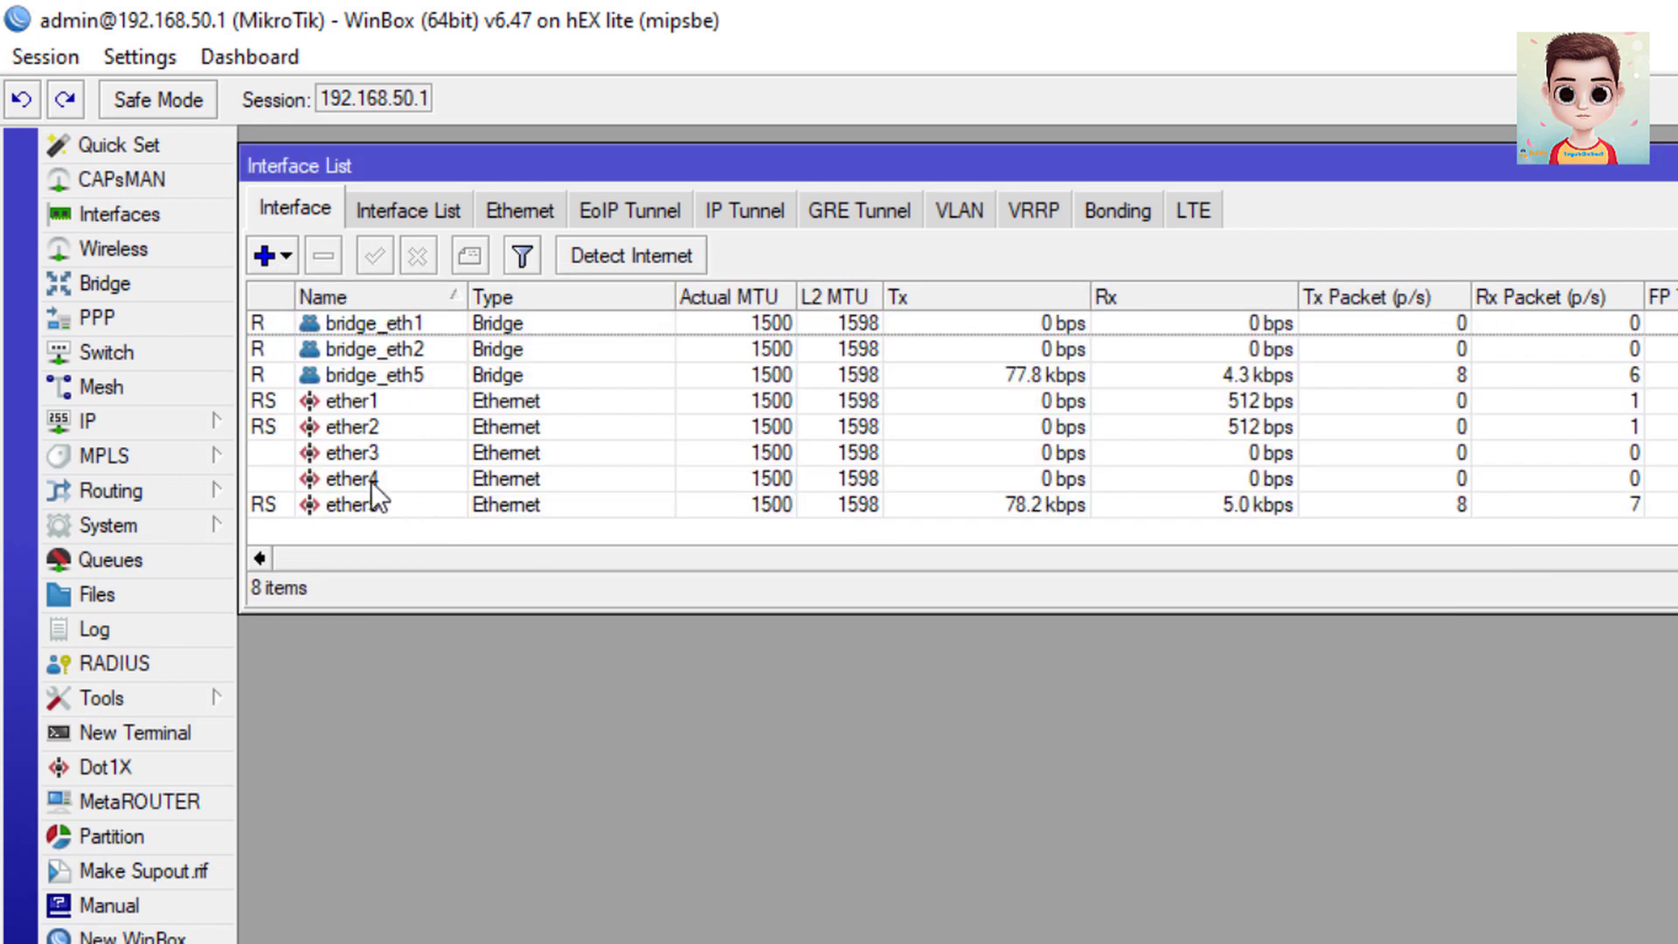
Step: Review the DNS settings and the IP addresses assigned to the bridges, closing each window after checking it
{"action": "left_click", "coordinate": [209, 424]}
{"action": "left_click", "coordinate": [288, 667]}
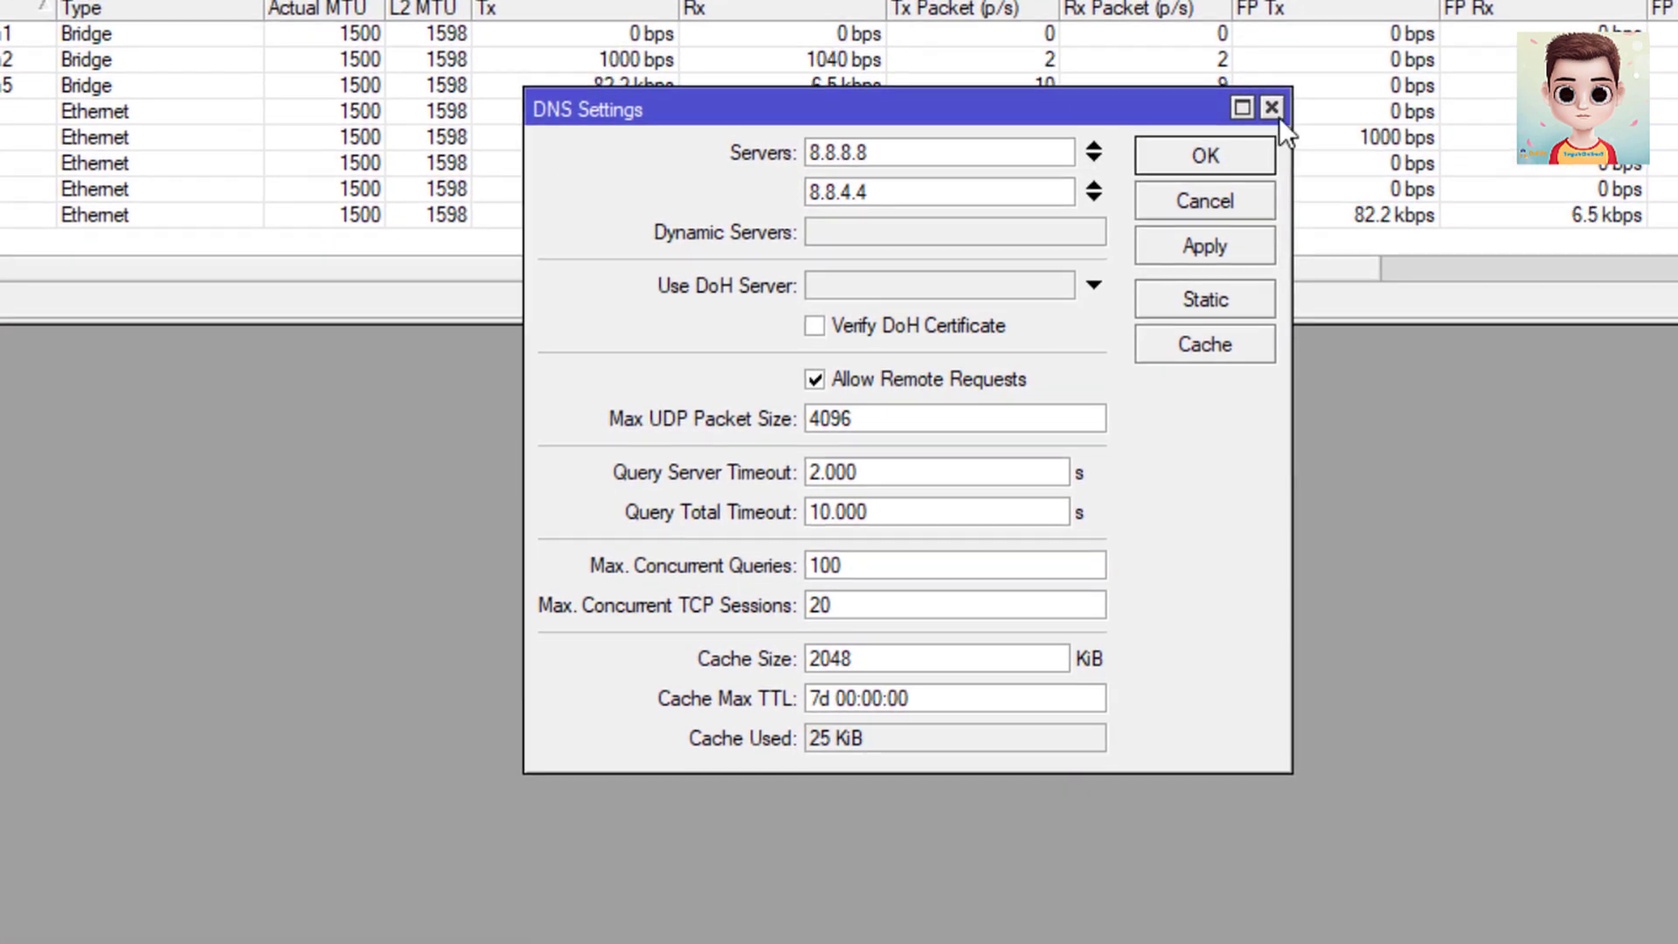
{"action": "left_click", "coordinate": [1274, 114]}
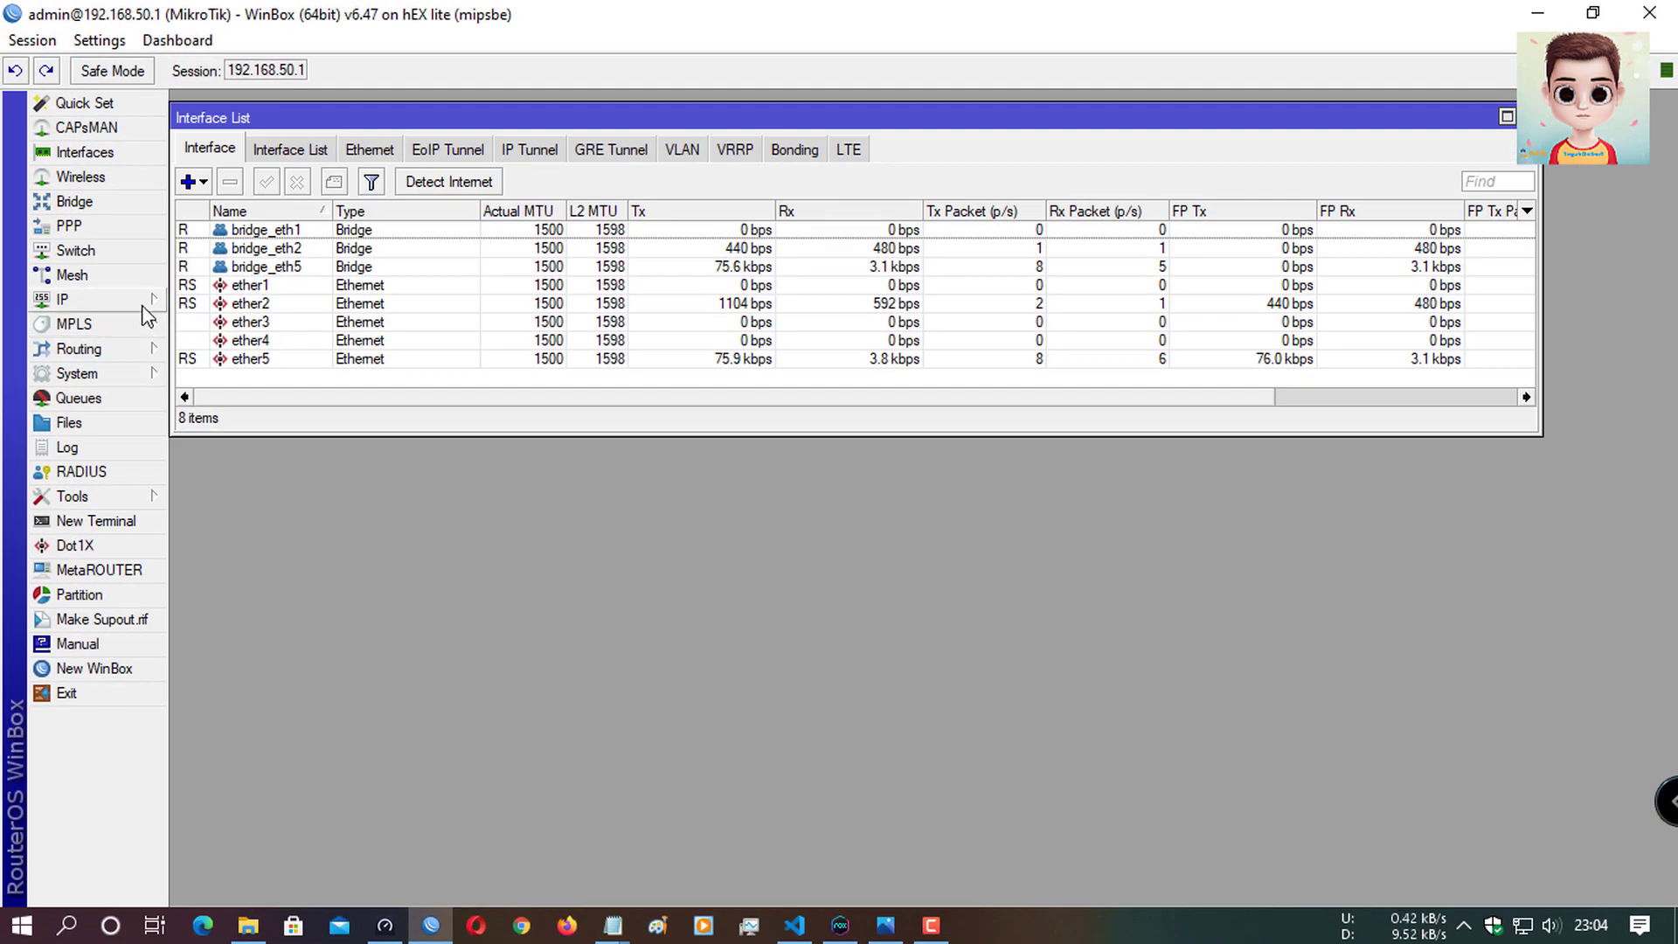
{"action": "left_click", "coordinate": [141, 304]}
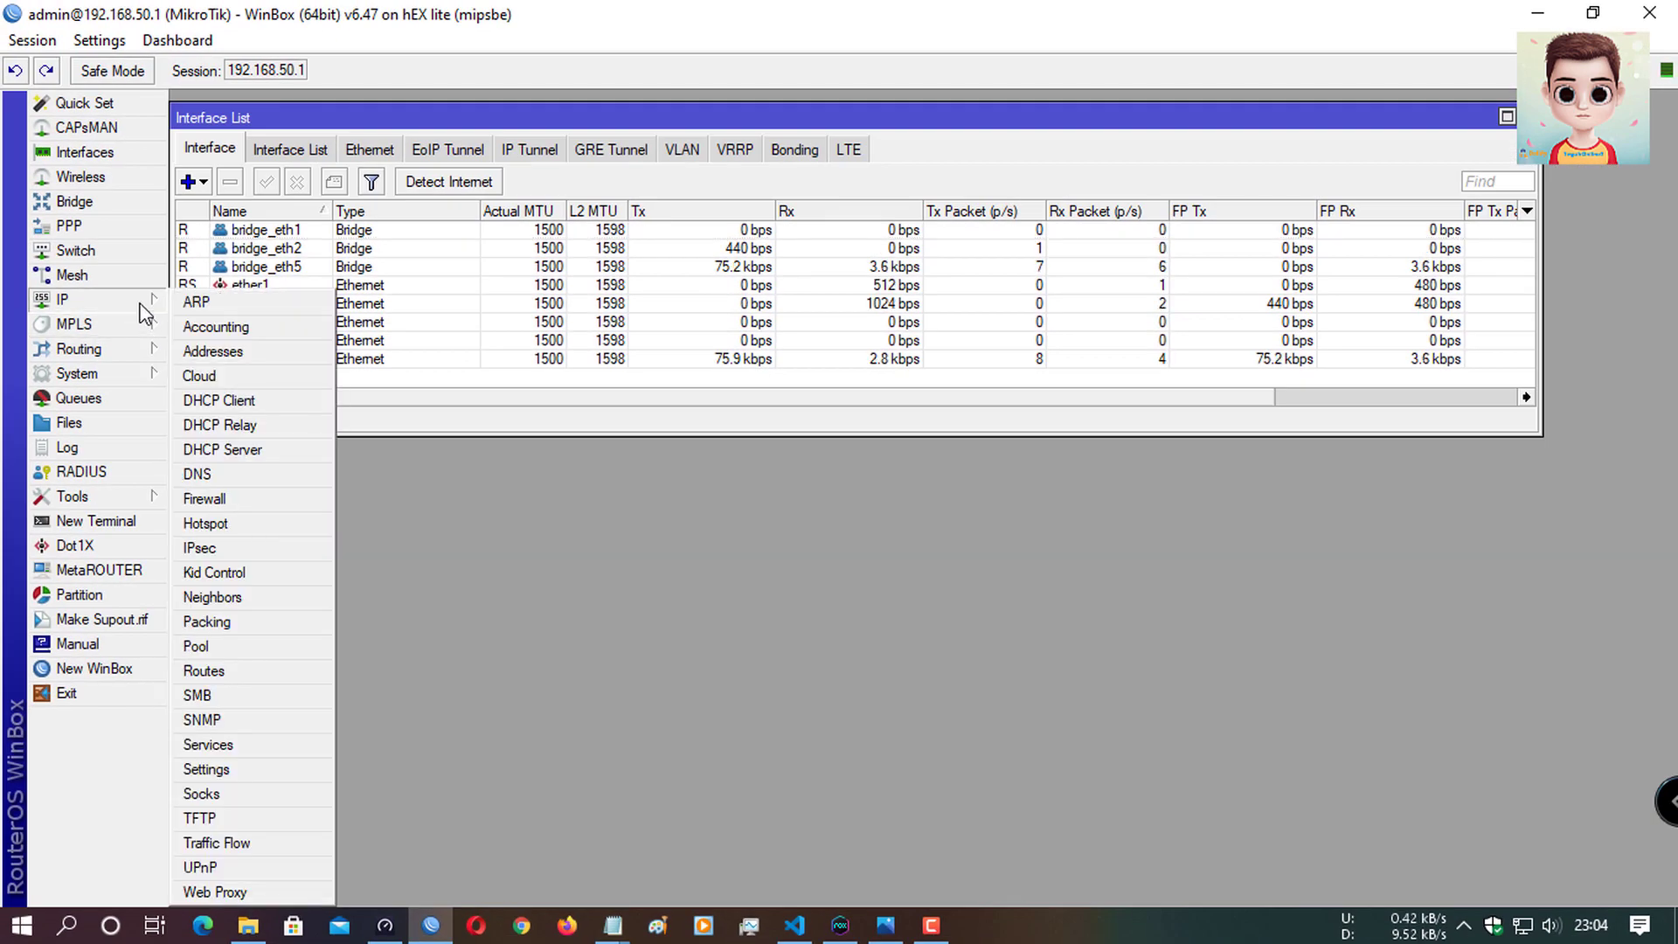
{"action": "left_click", "coordinate": [198, 352]}
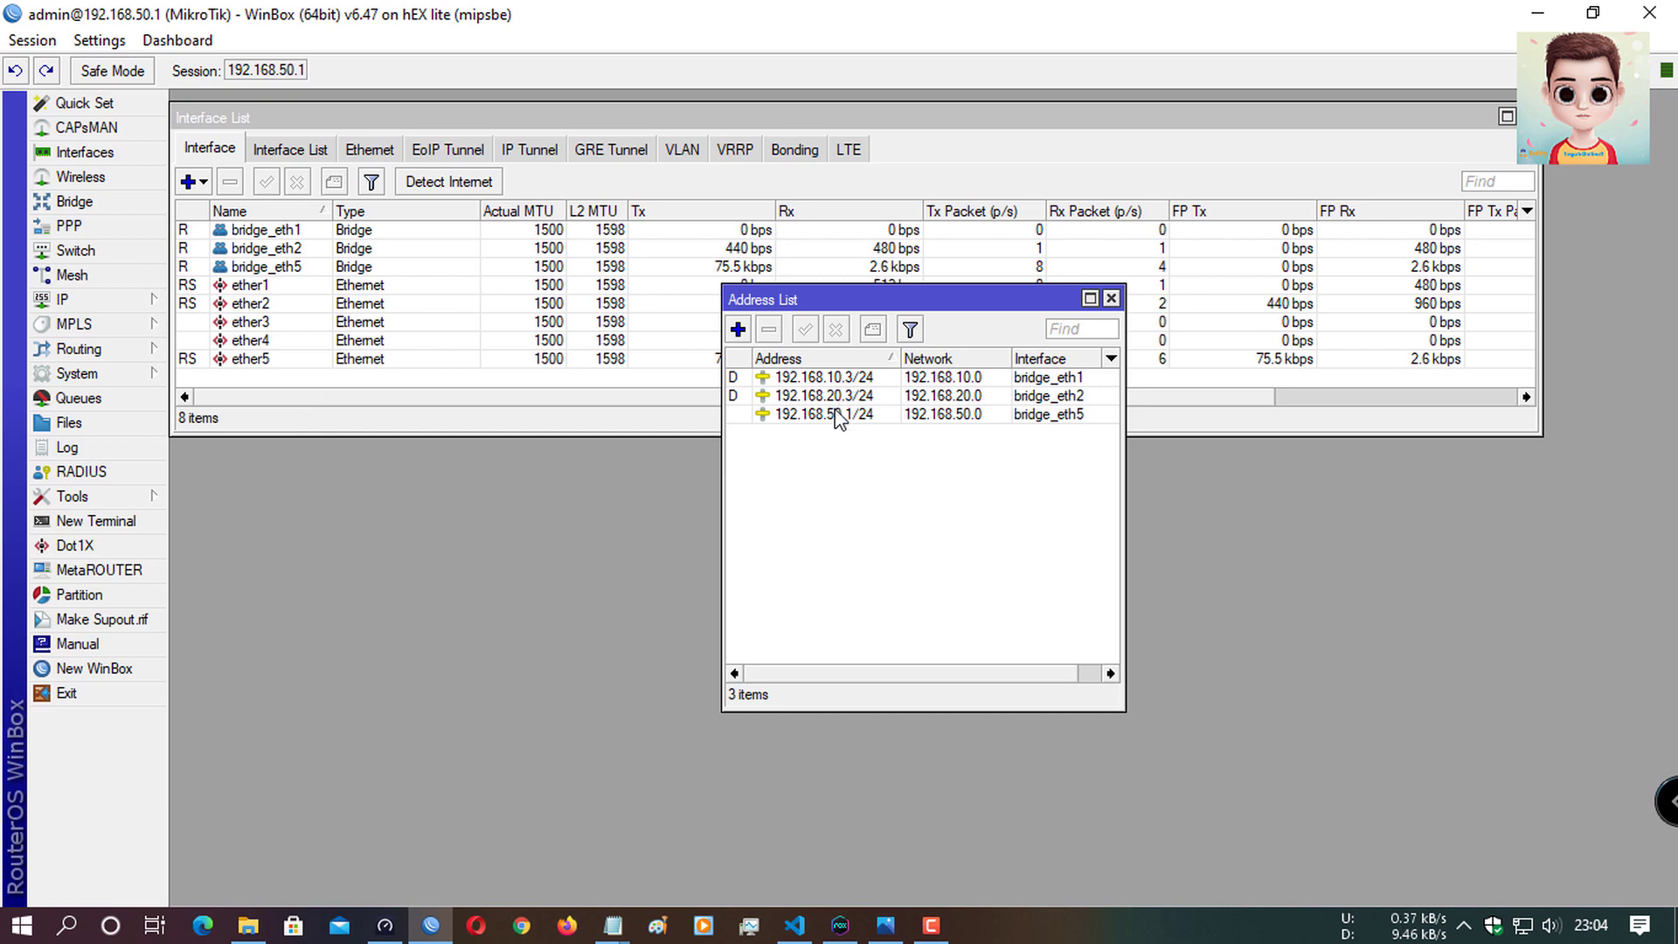
{"action": "left_click", "coordinate": [1112, 299]}
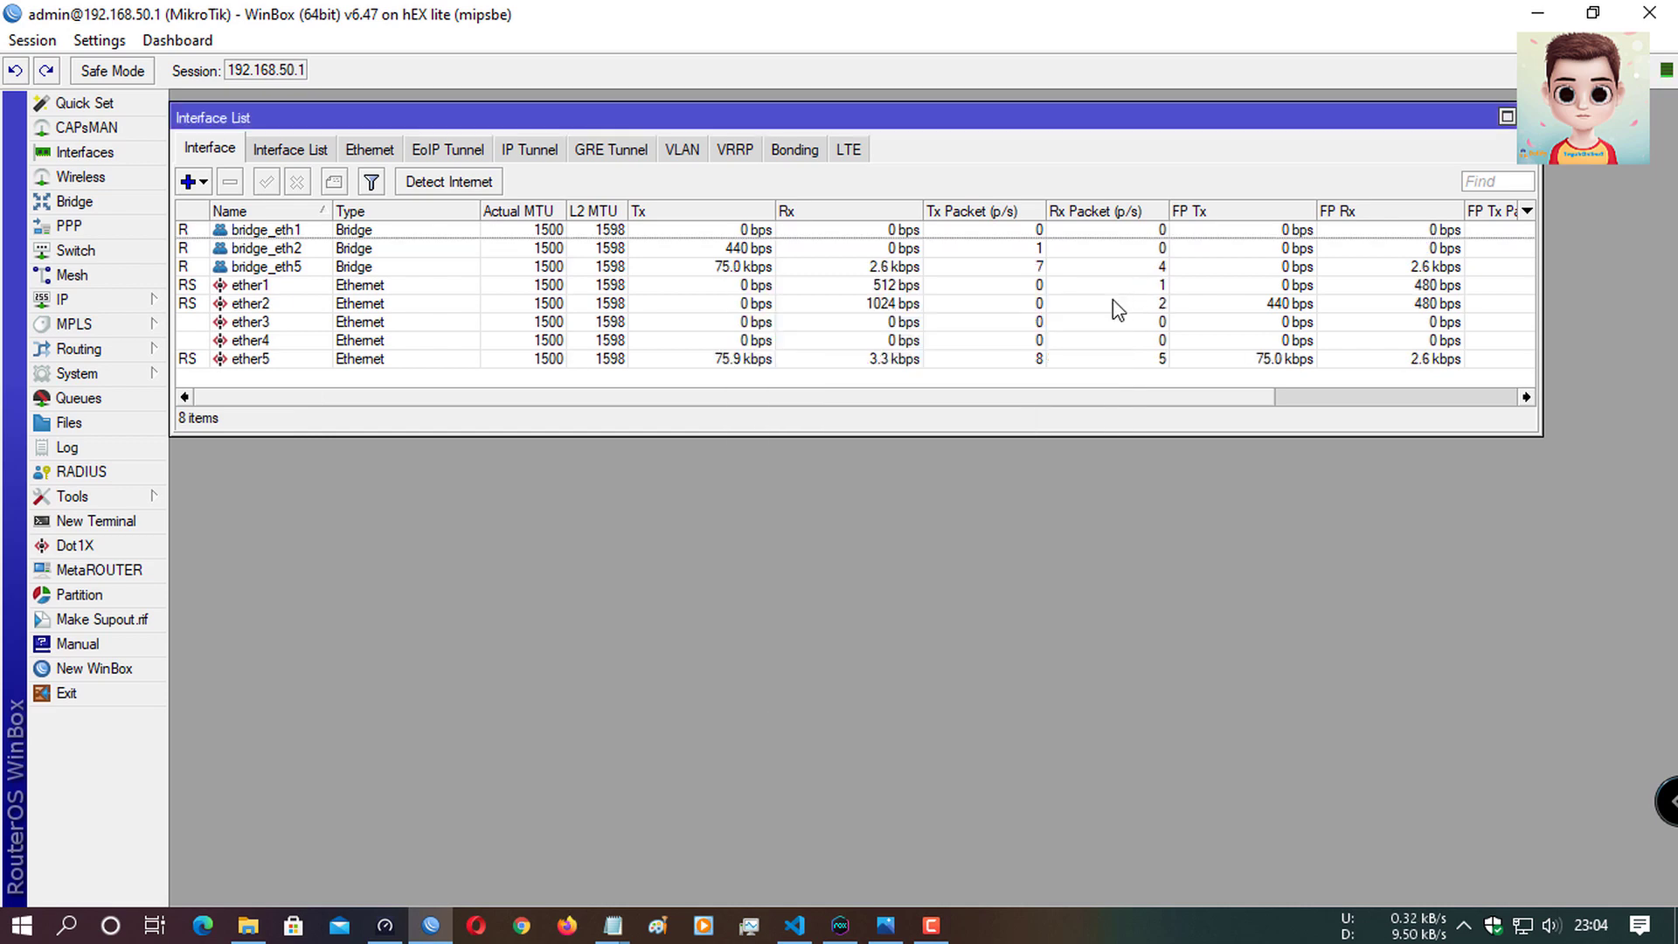
Step: Review the gateways and routing marks in the Route List and close it
{"action": "left_click", "coordinate": [112, 300]}
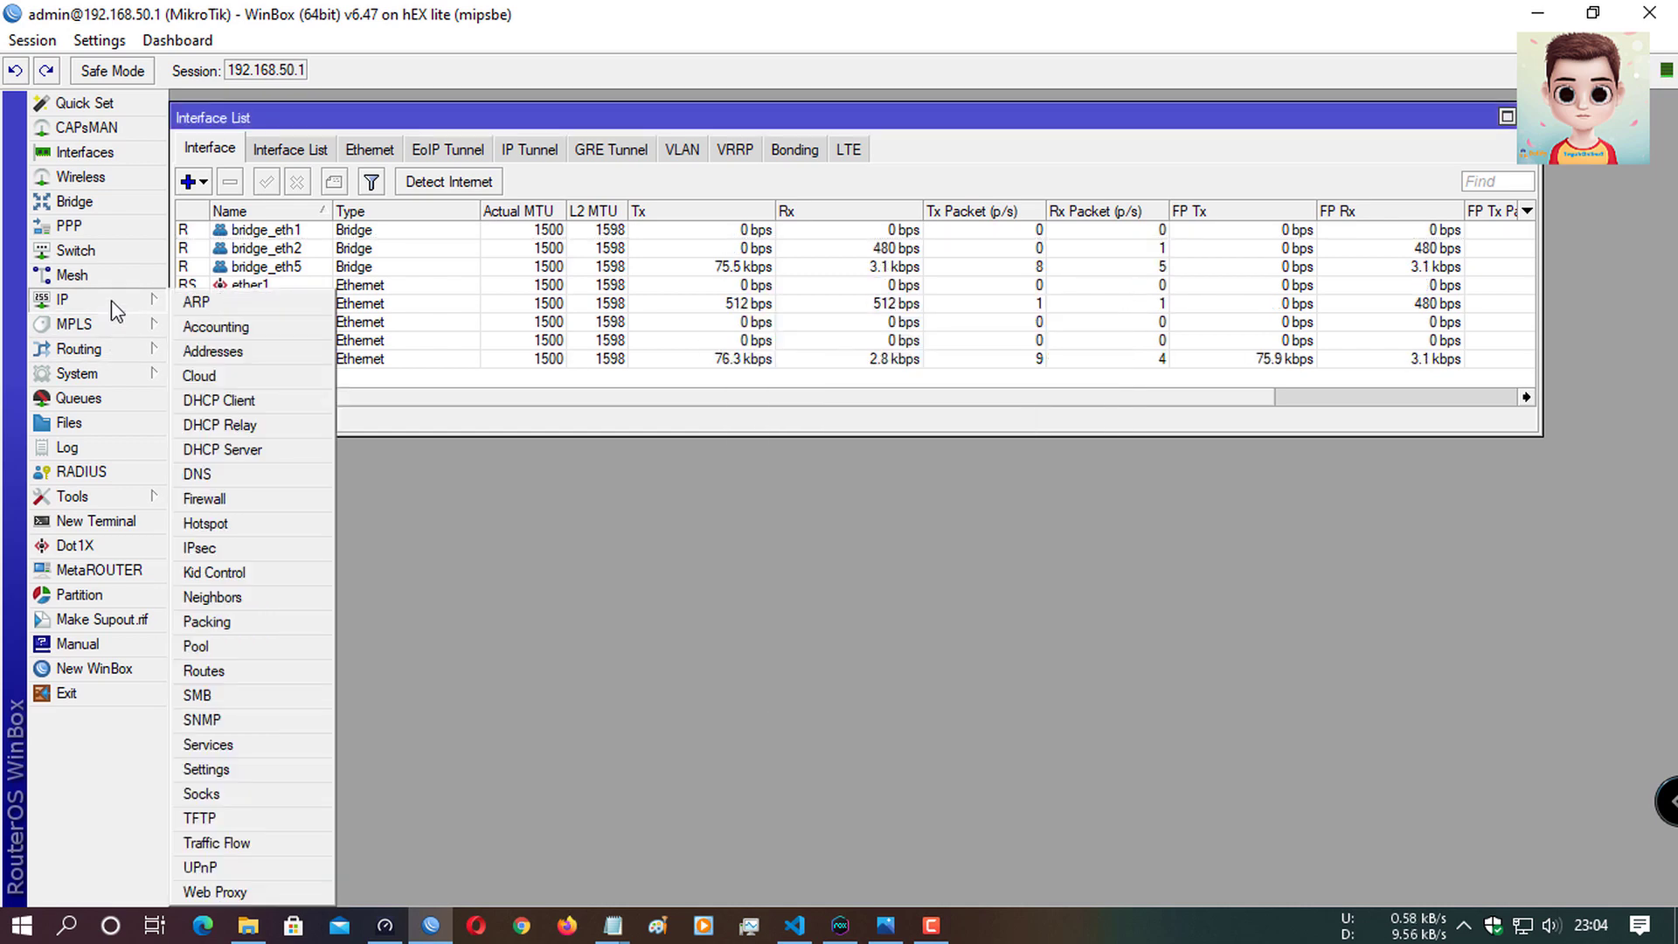
{"action": "left_click", "coordinate": [252, 675]}
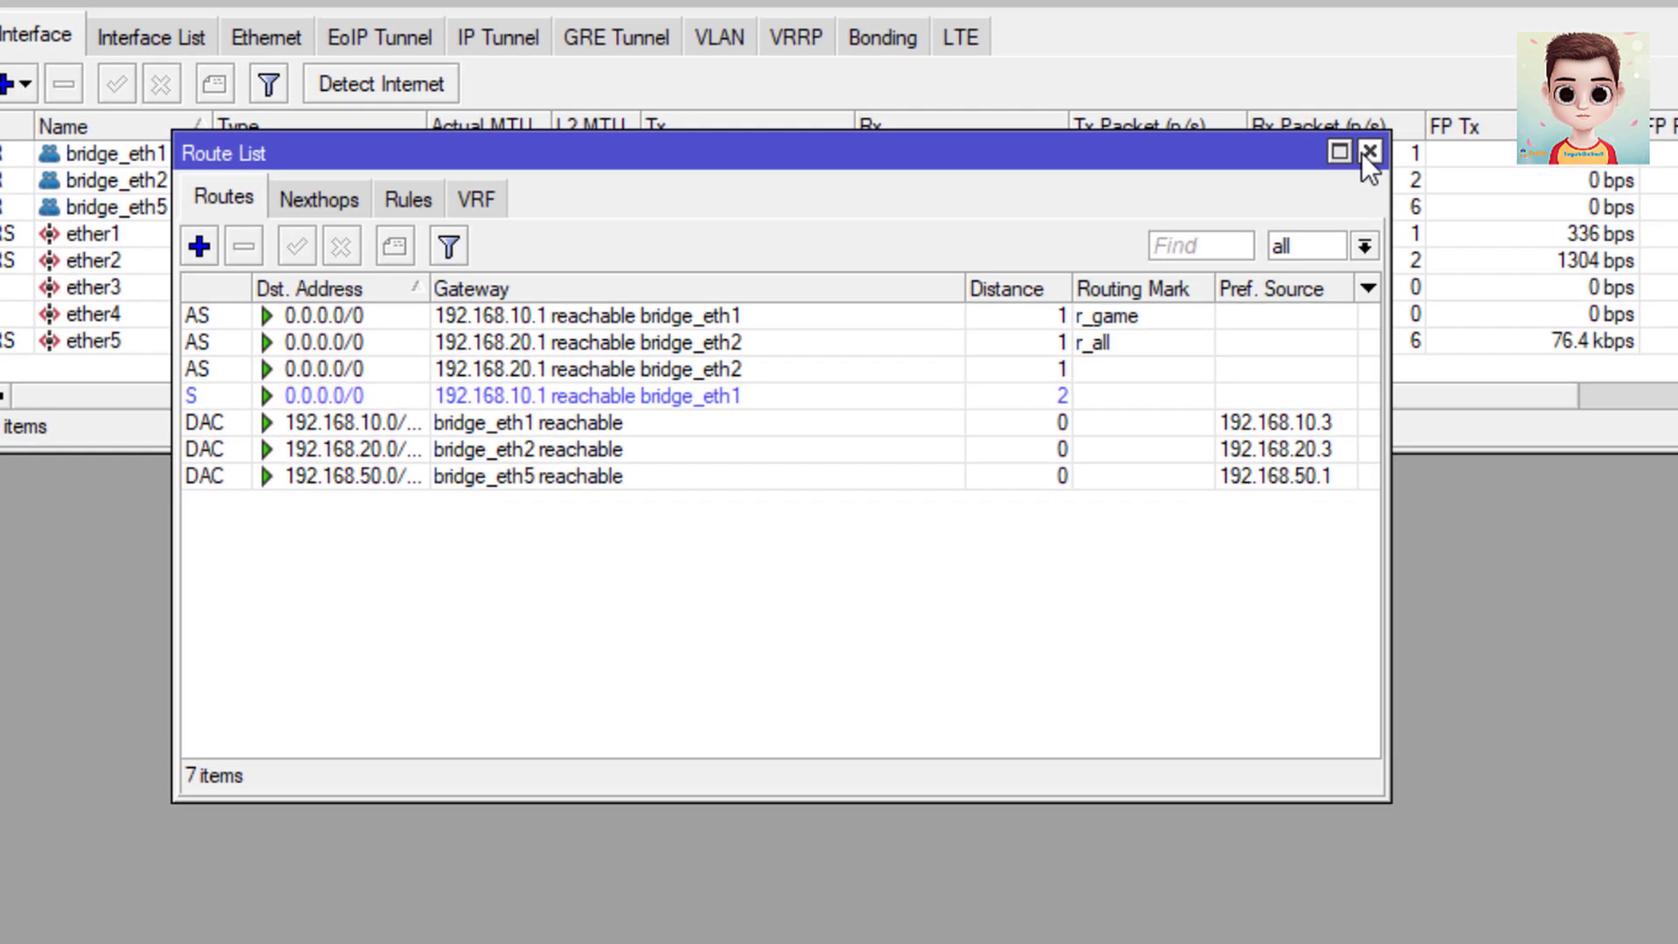
{"action": "left_click", "coordinate": [1438, 129]}
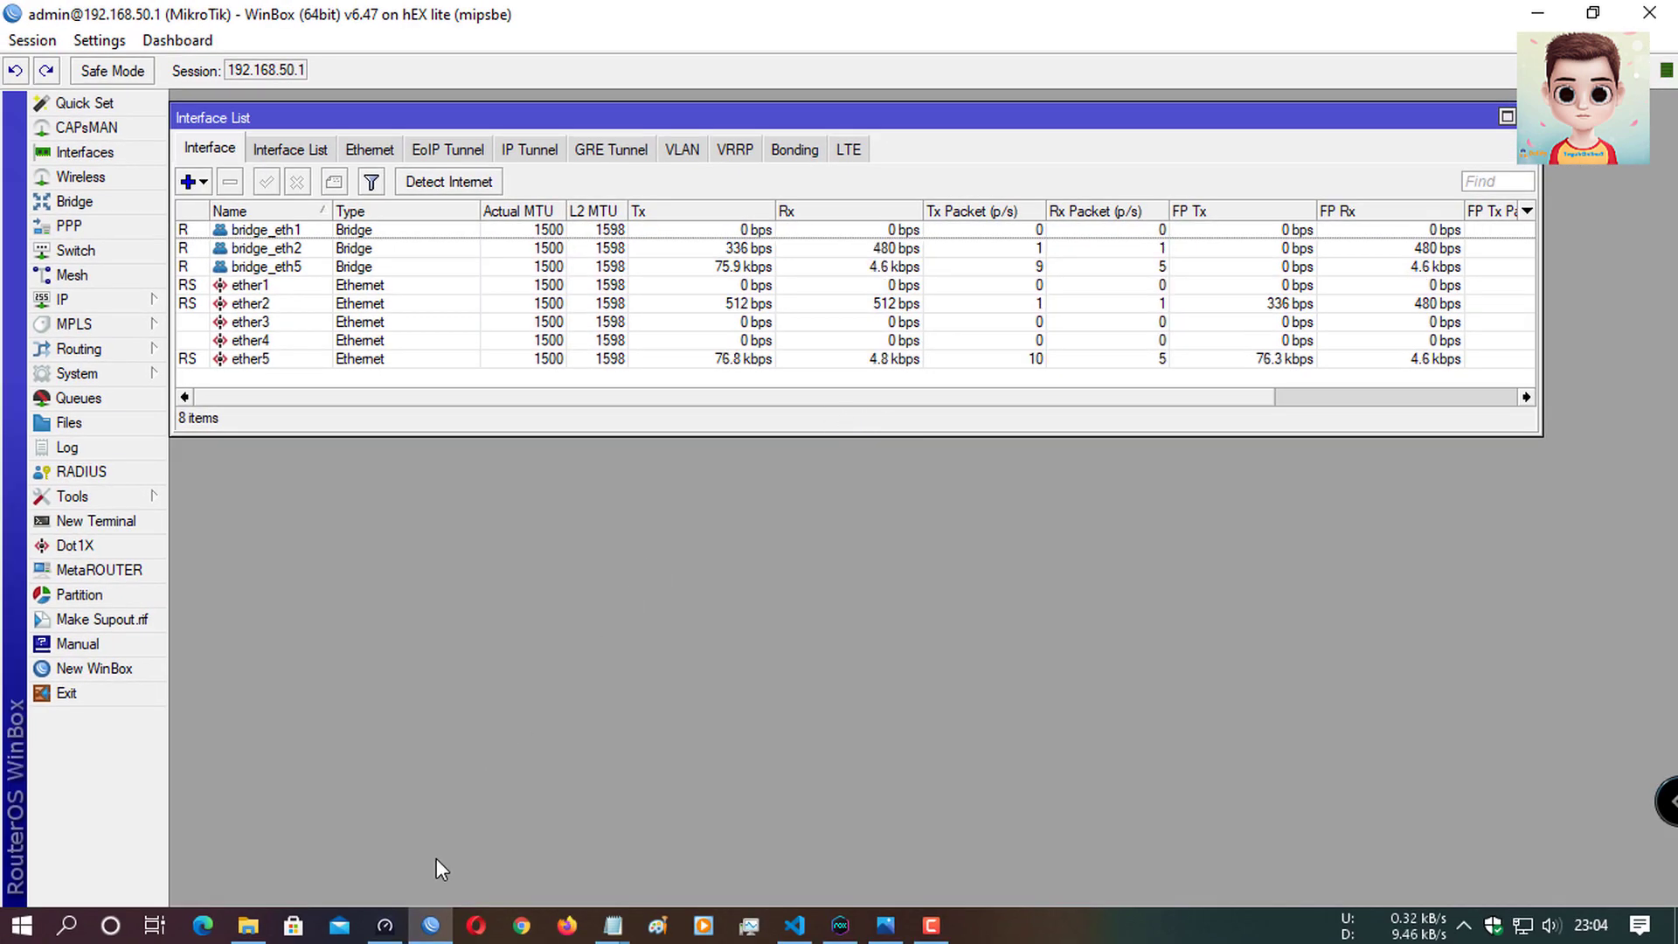
Step: Run a speed test in the Speedtest app, keeping its window clear of the bridge traffic rates in the Interface List
{"action": "left_click", "coordinate": [385, 925]}
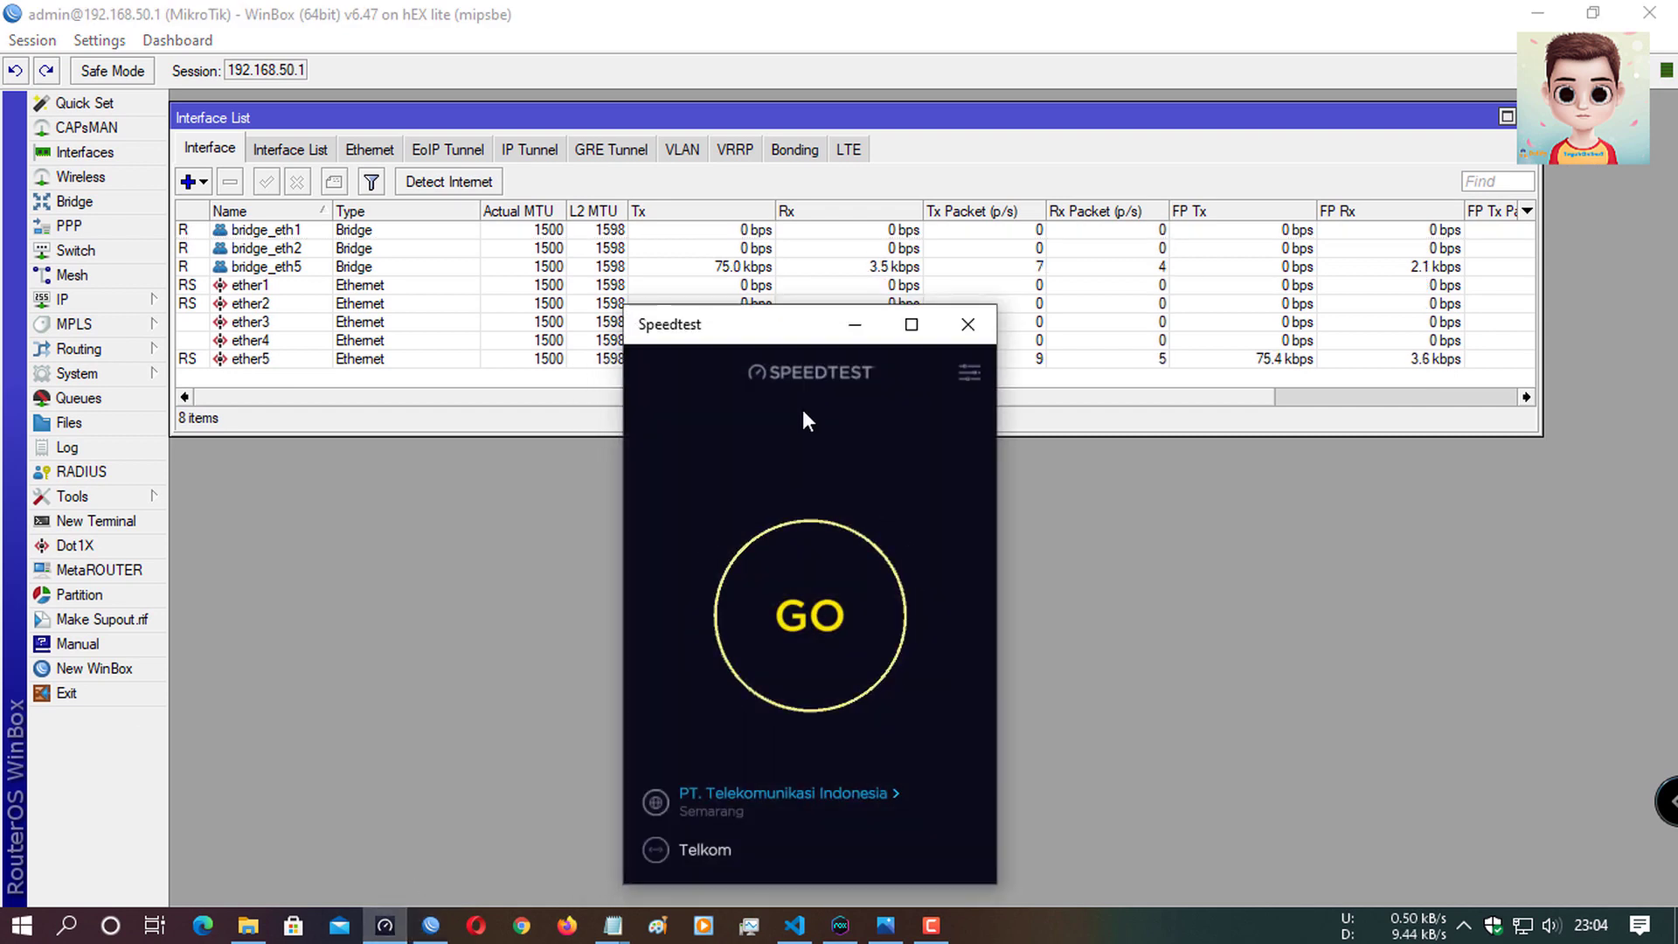
{"action": "left_click_drag", "start_coordinate": [803, 322], "coordinate": [403, 294]}
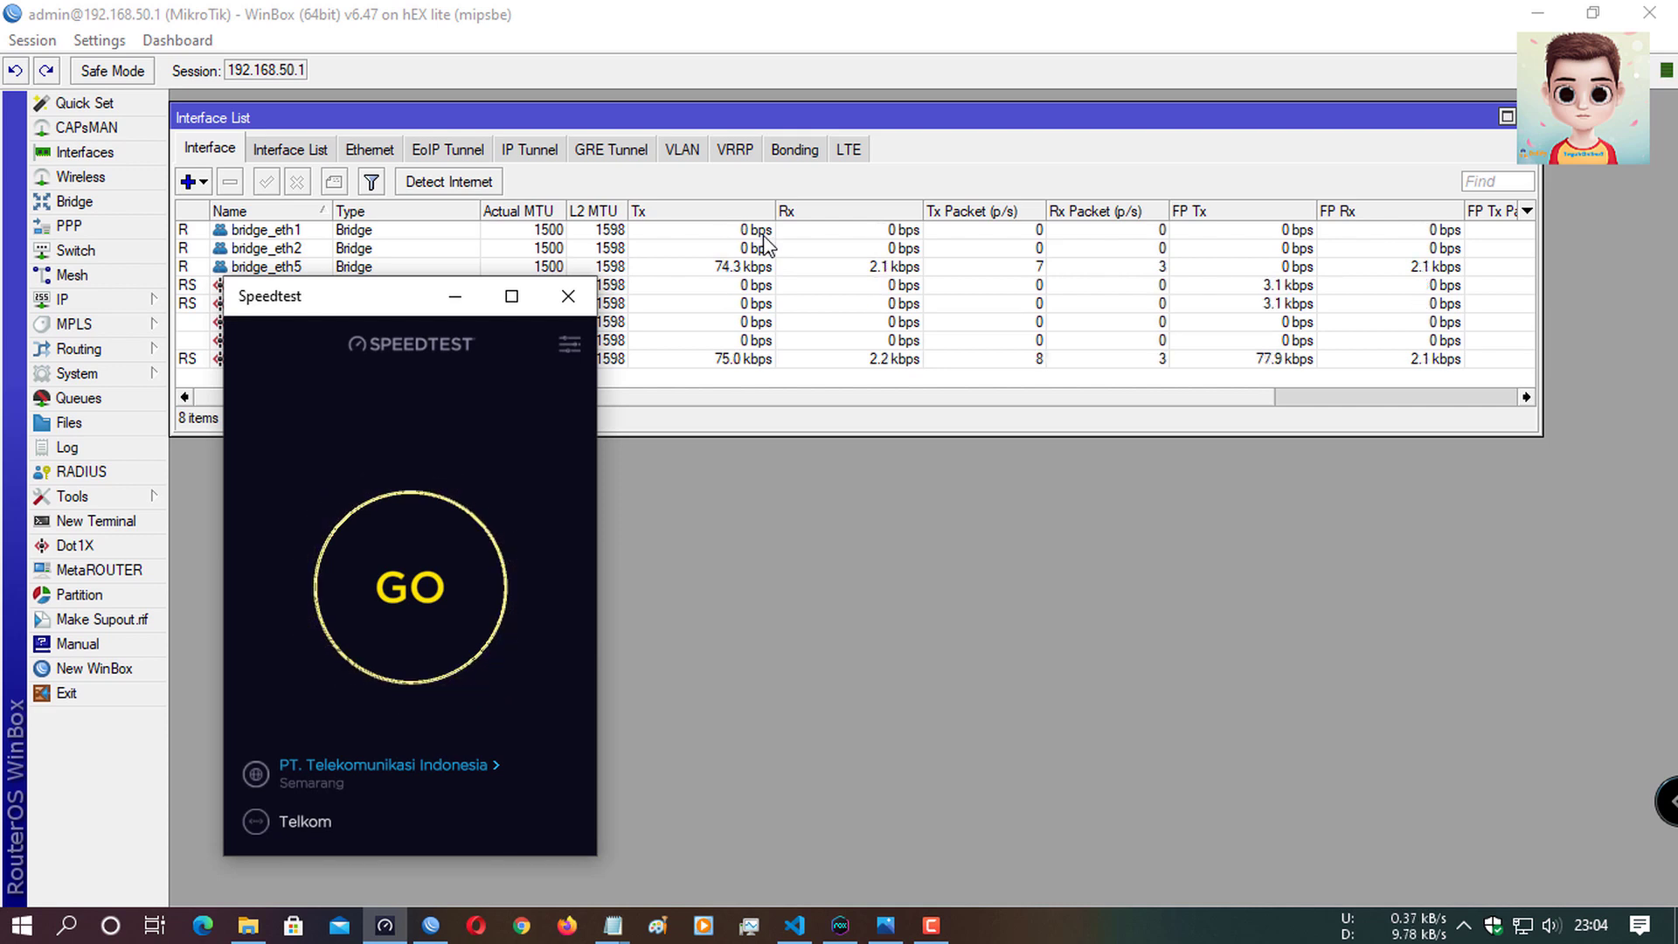
{"action": "left_click", "coordinate": [413, 600]}
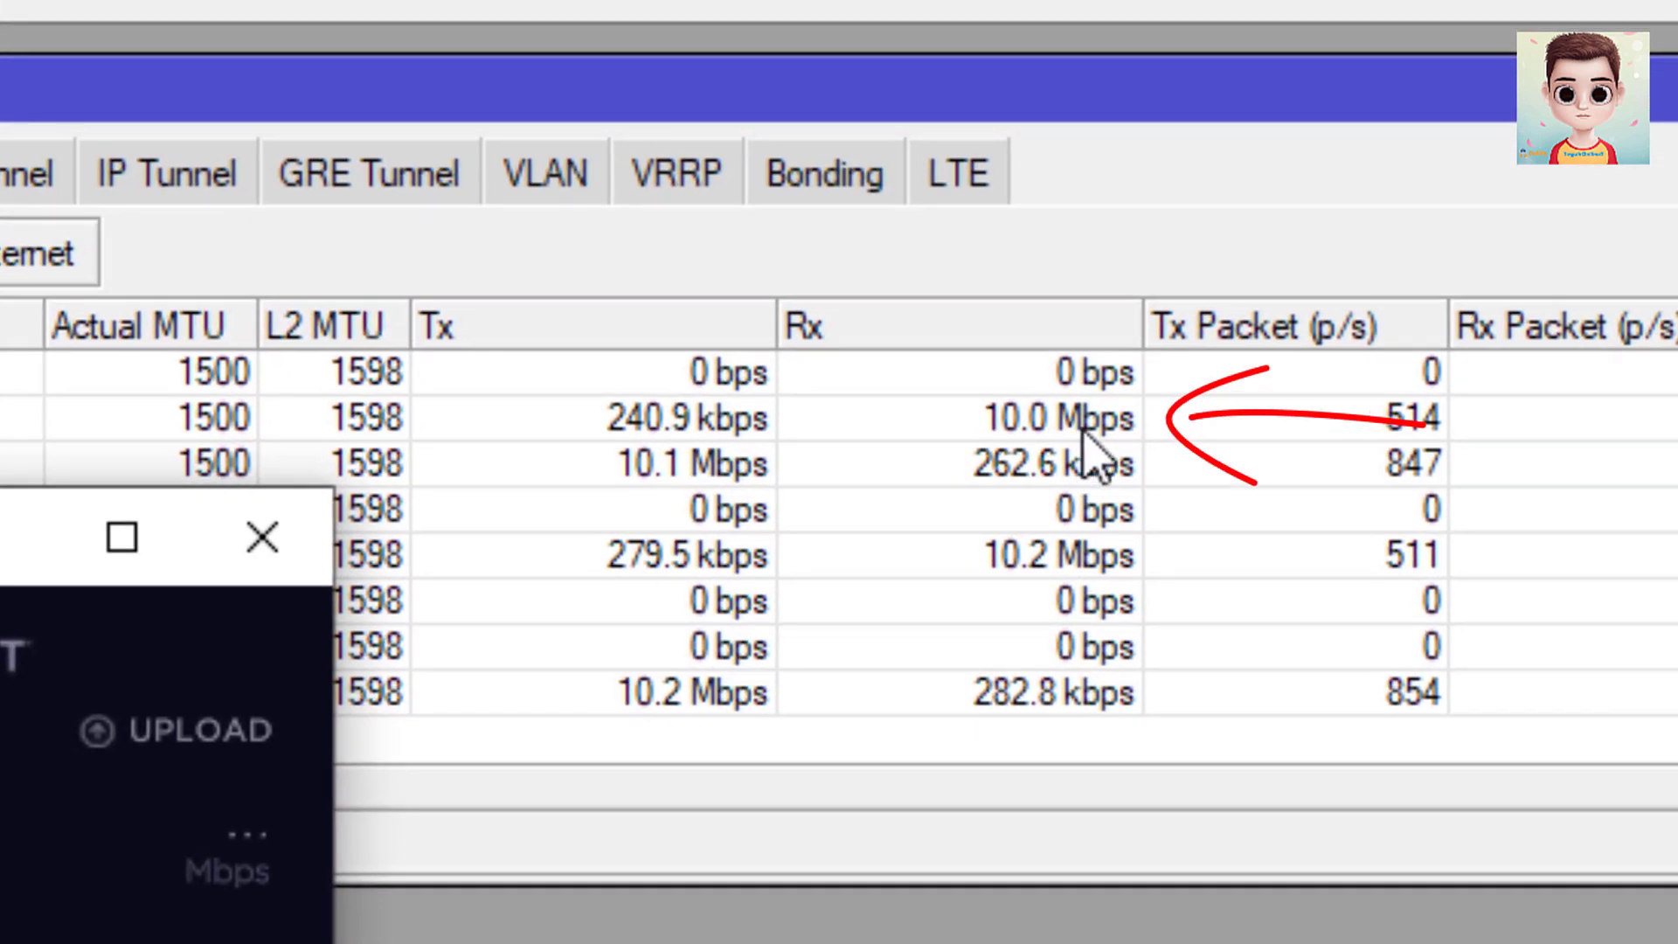
{"action": "left_click_drag", "start_coordinate": [38, 555], "coordinate": [847, 629]}
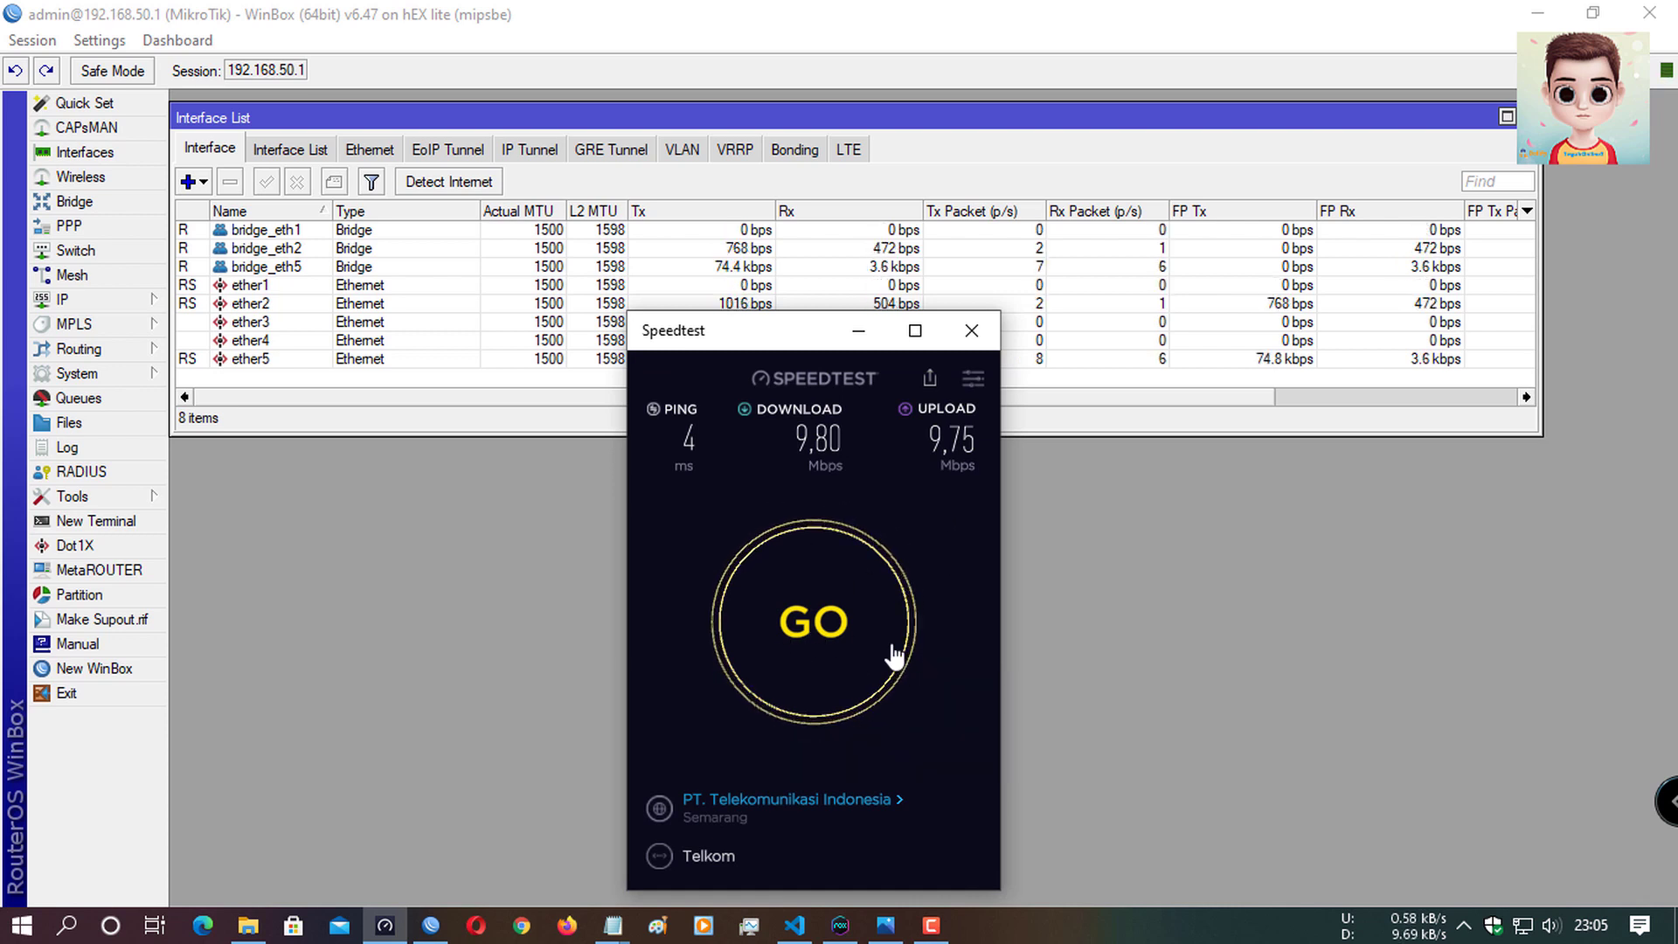
Step: Switch to NoxPlayer, accept the game's reconnection and flip through the lobby game modes back to Brawl
{"action": "left_click", "coordinate": [841, 923]}
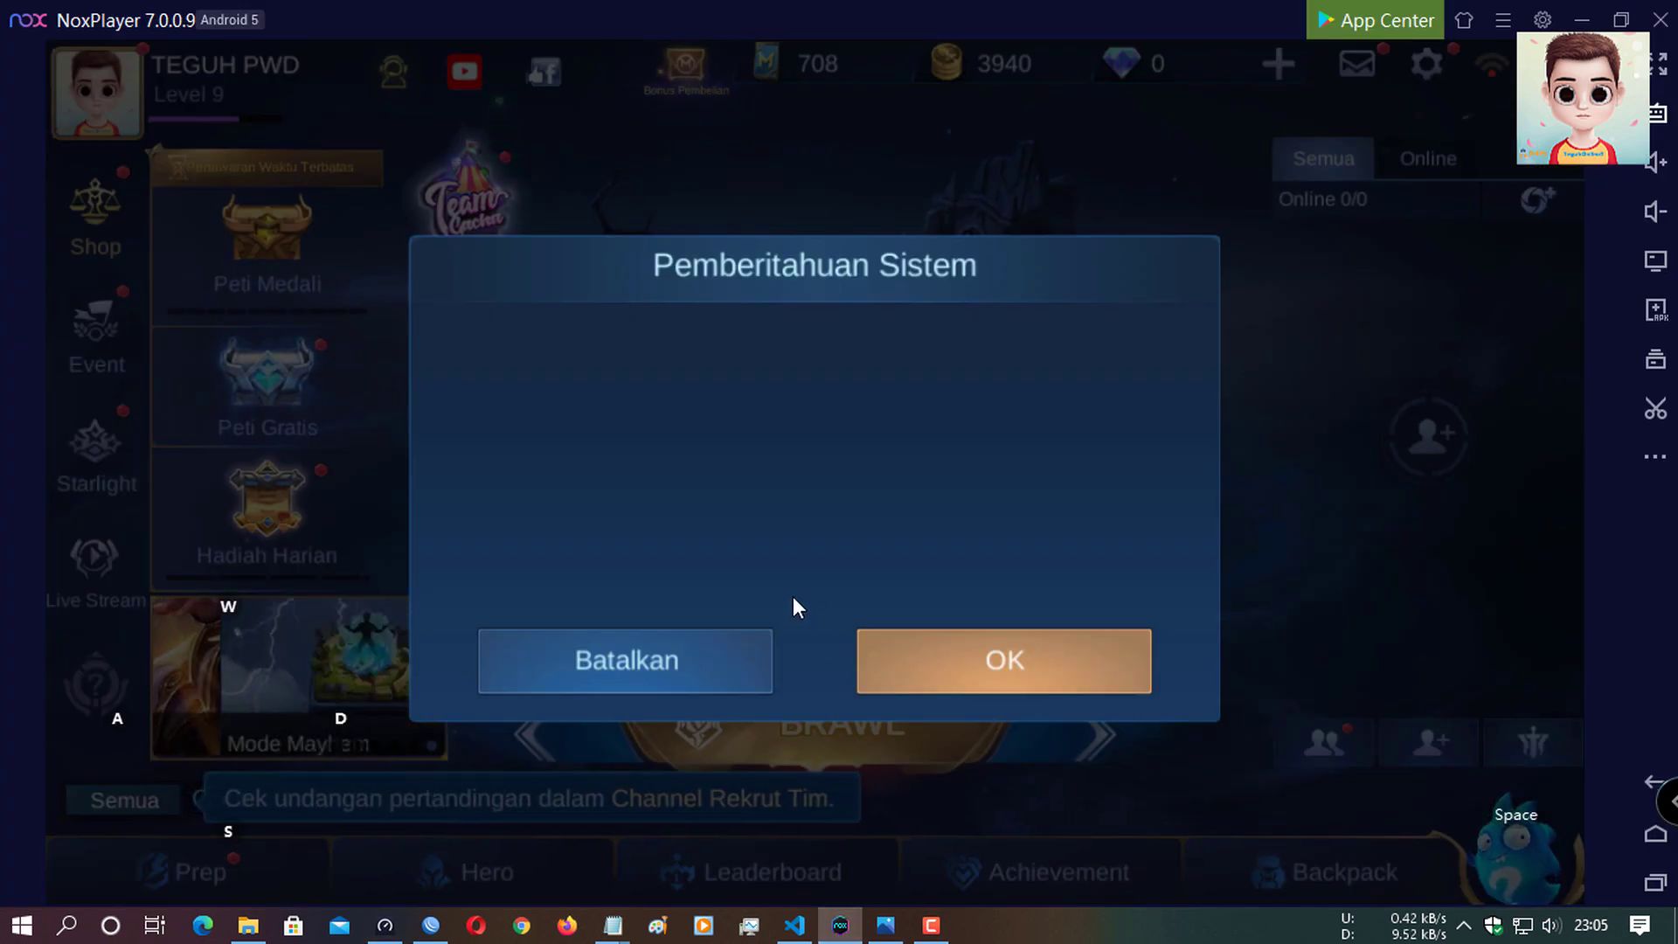
{"action": "left_click", "coordinate": [981, 679]}
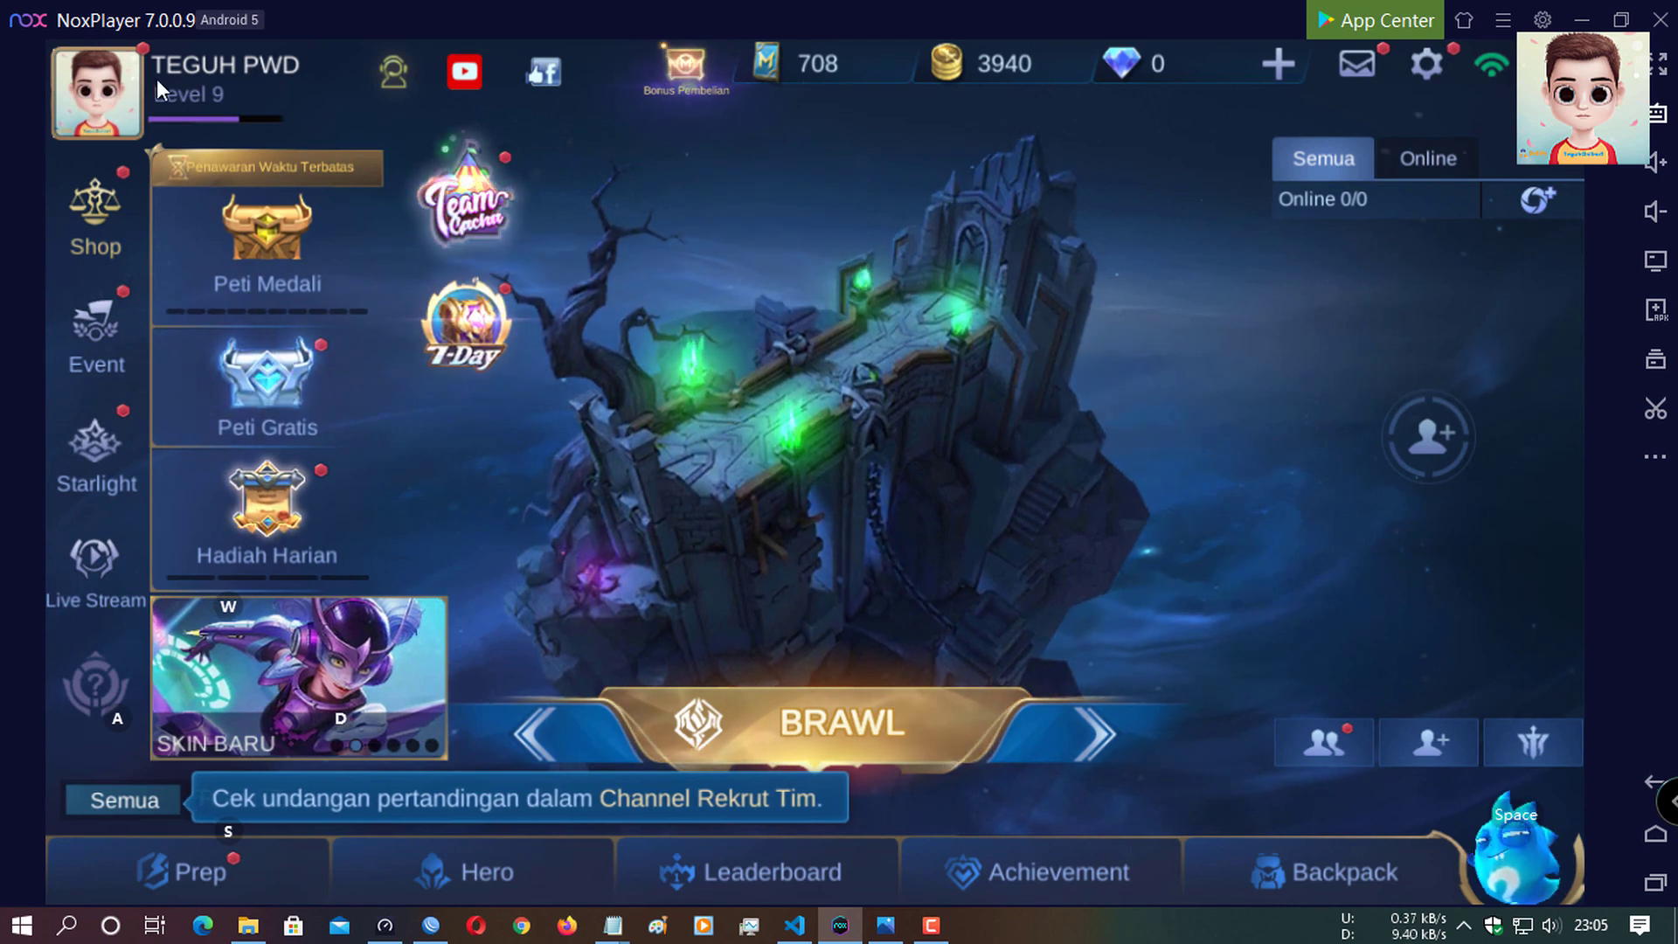
{"action": "left_click", "coordinate": [552, 727]}
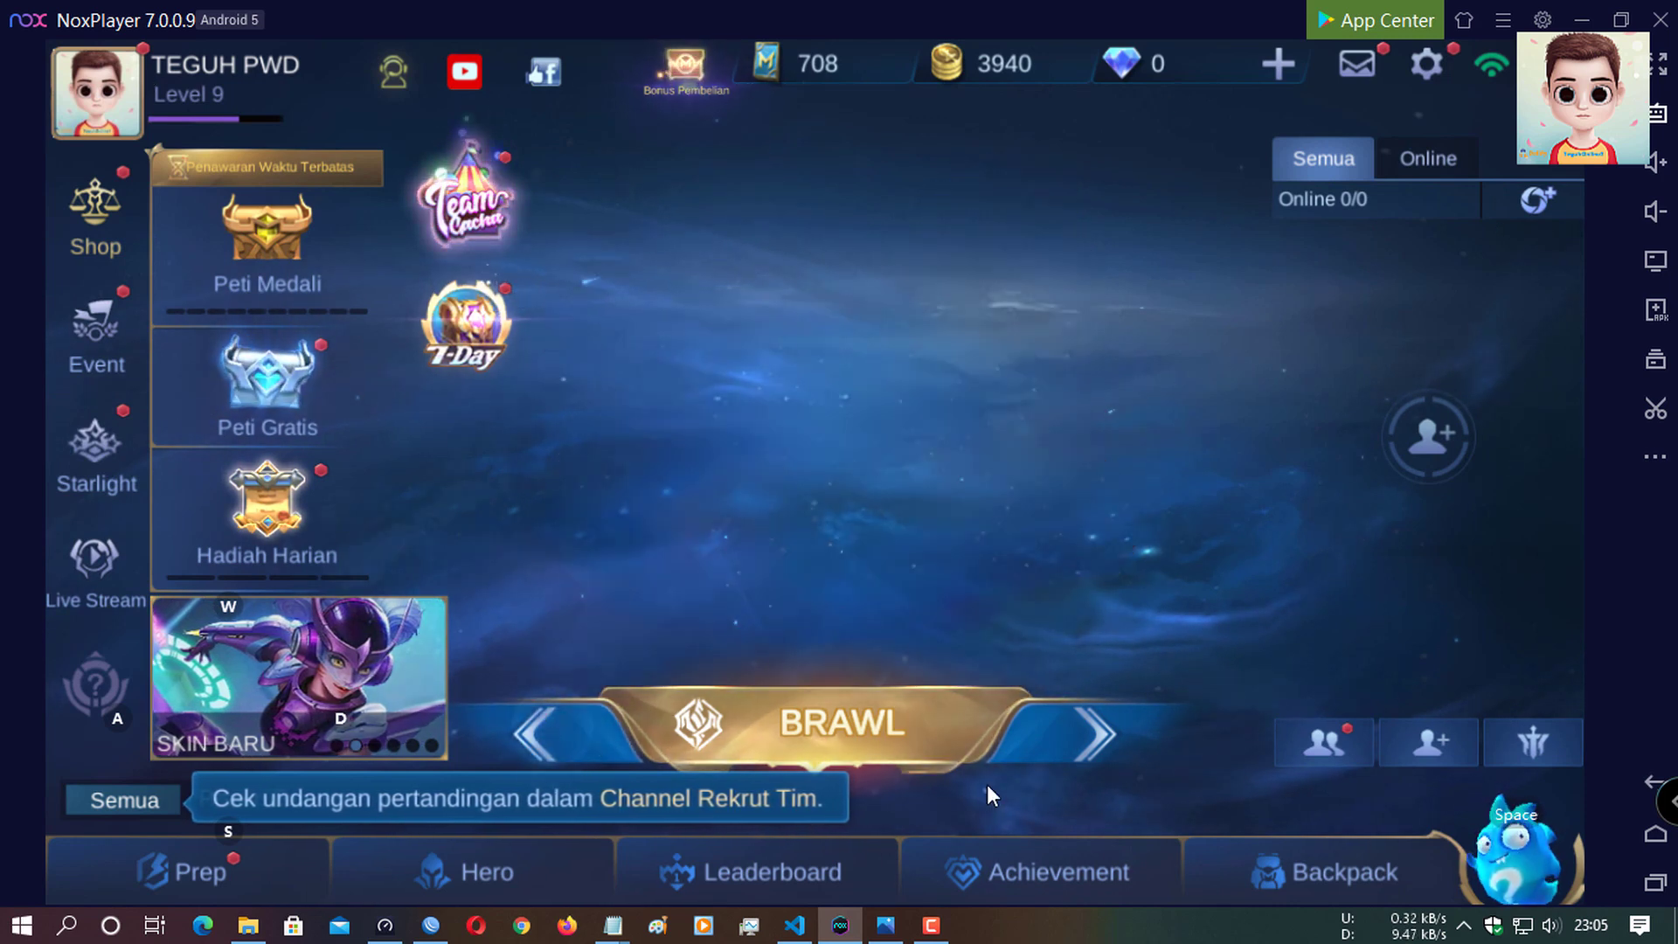
{"action": "left_click", "coordinate": [1035, 734]}
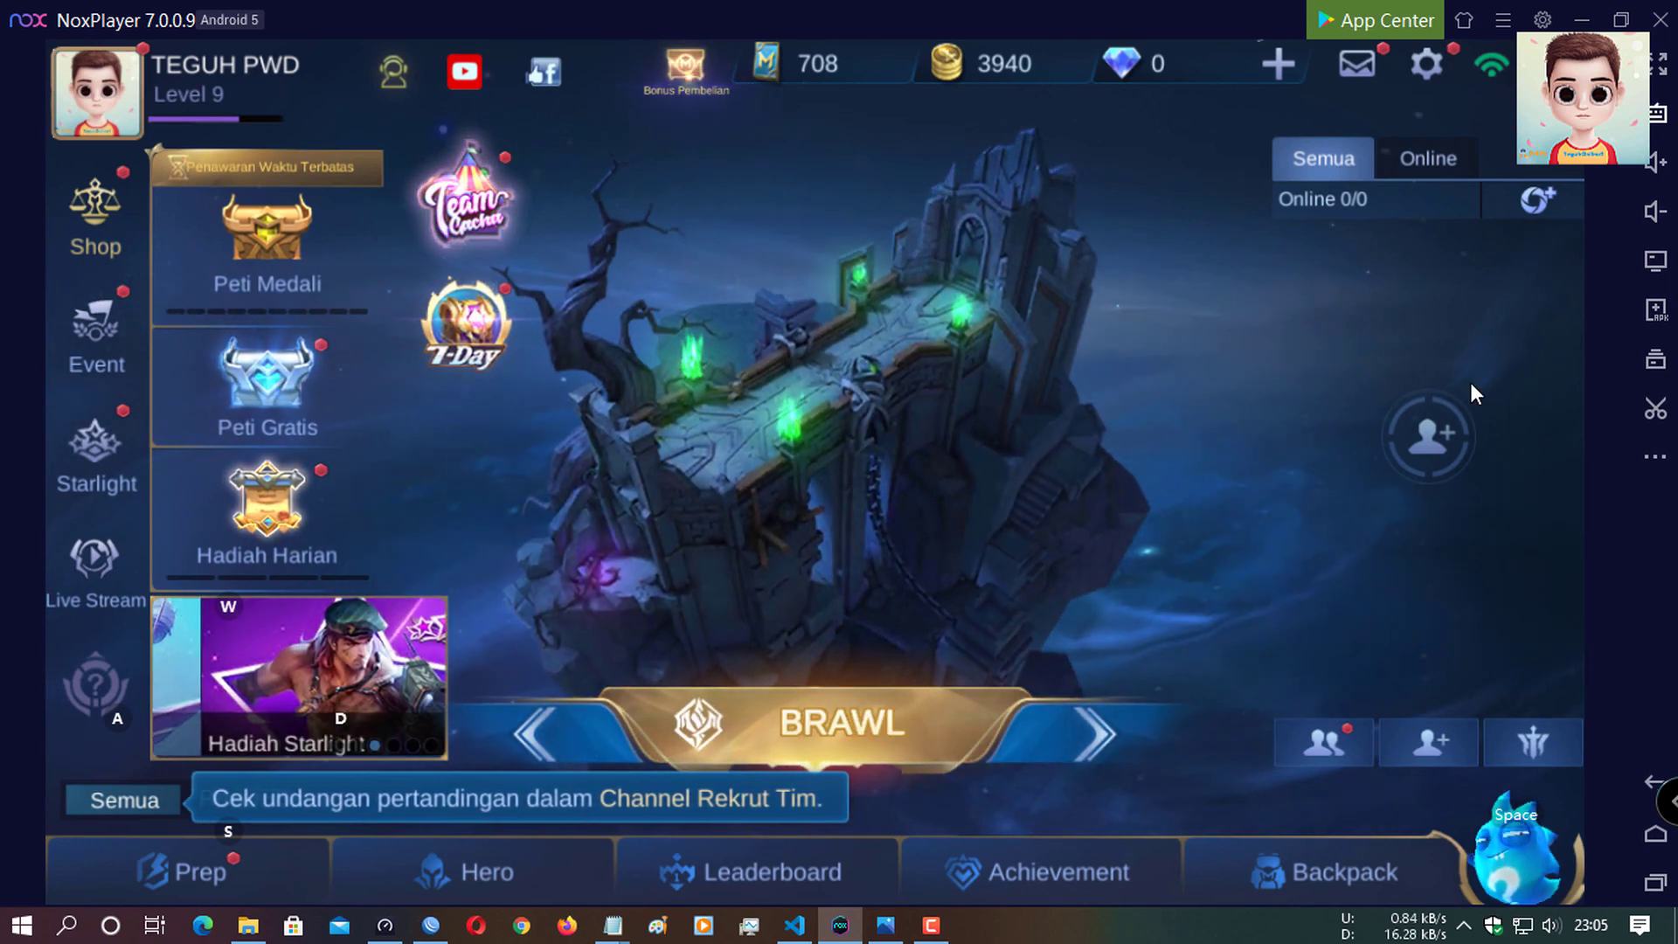
Step: Raise the emulator's volume by several levels
{"action": "left_click", "coordinate": [1657, 166]}
{"action": "left_click", "coordinate": [1657, 167]}
{"action": "left_click", "coordinate": [1656, 166]}
{"action": "left_click", "coordinate": [1656, 166]}
{"action": "left_click", "coordinate": [1656, 166]}
{"action": "left_click", "coordinate": [1656, 166]}
{"action": "left_click", "coordinate": [1657, 166]}
Step: Open the game mode selection and choose Brawl
{"action": "left_click", "coordinate": [979, 735]}
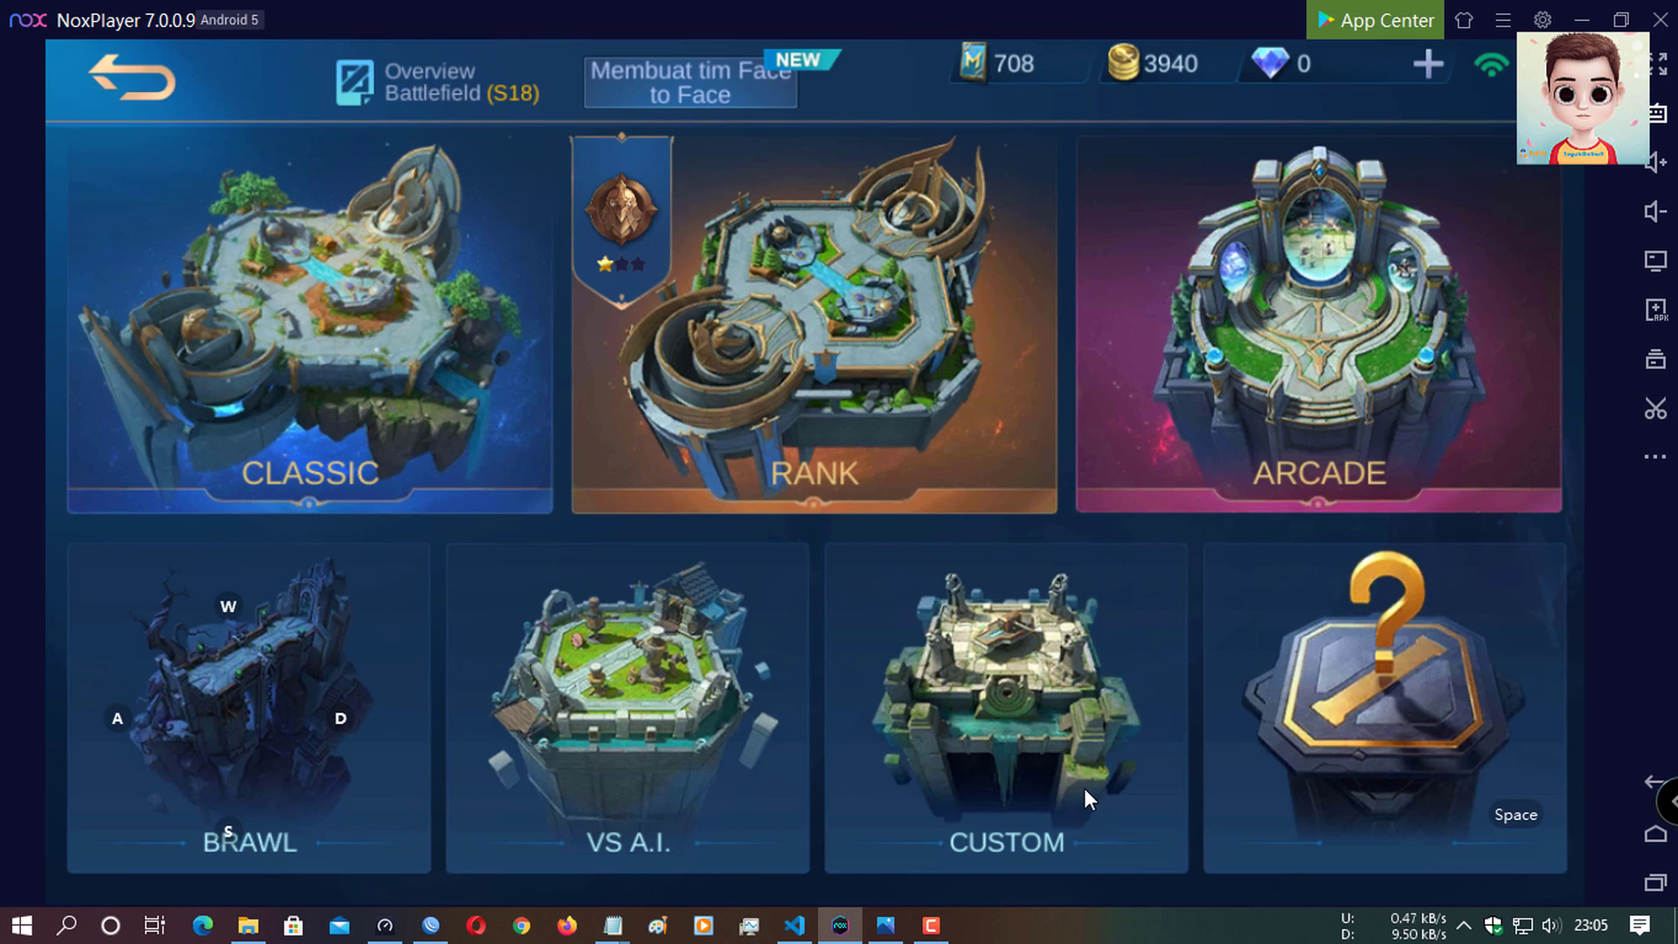
{"action": "left_click", "coordinate": [274, 732]}
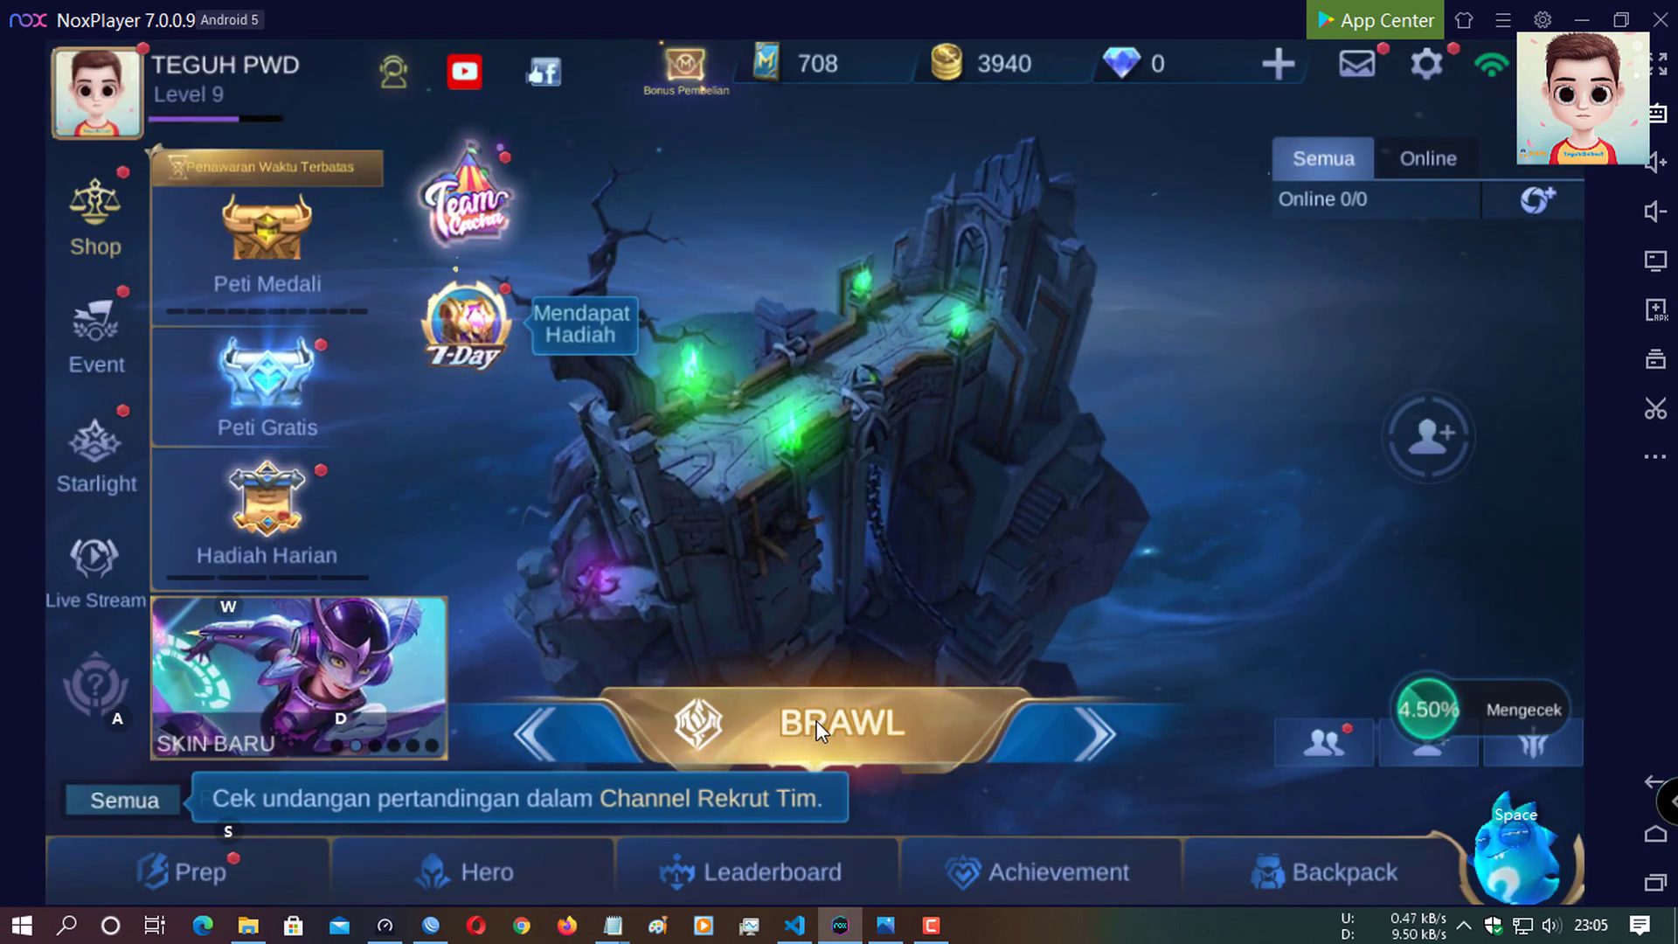
Step: Enter Brawl mode, page through and close its guide, and start searching for a match
{"action": "left_click", "coordinate": [816, 720]}
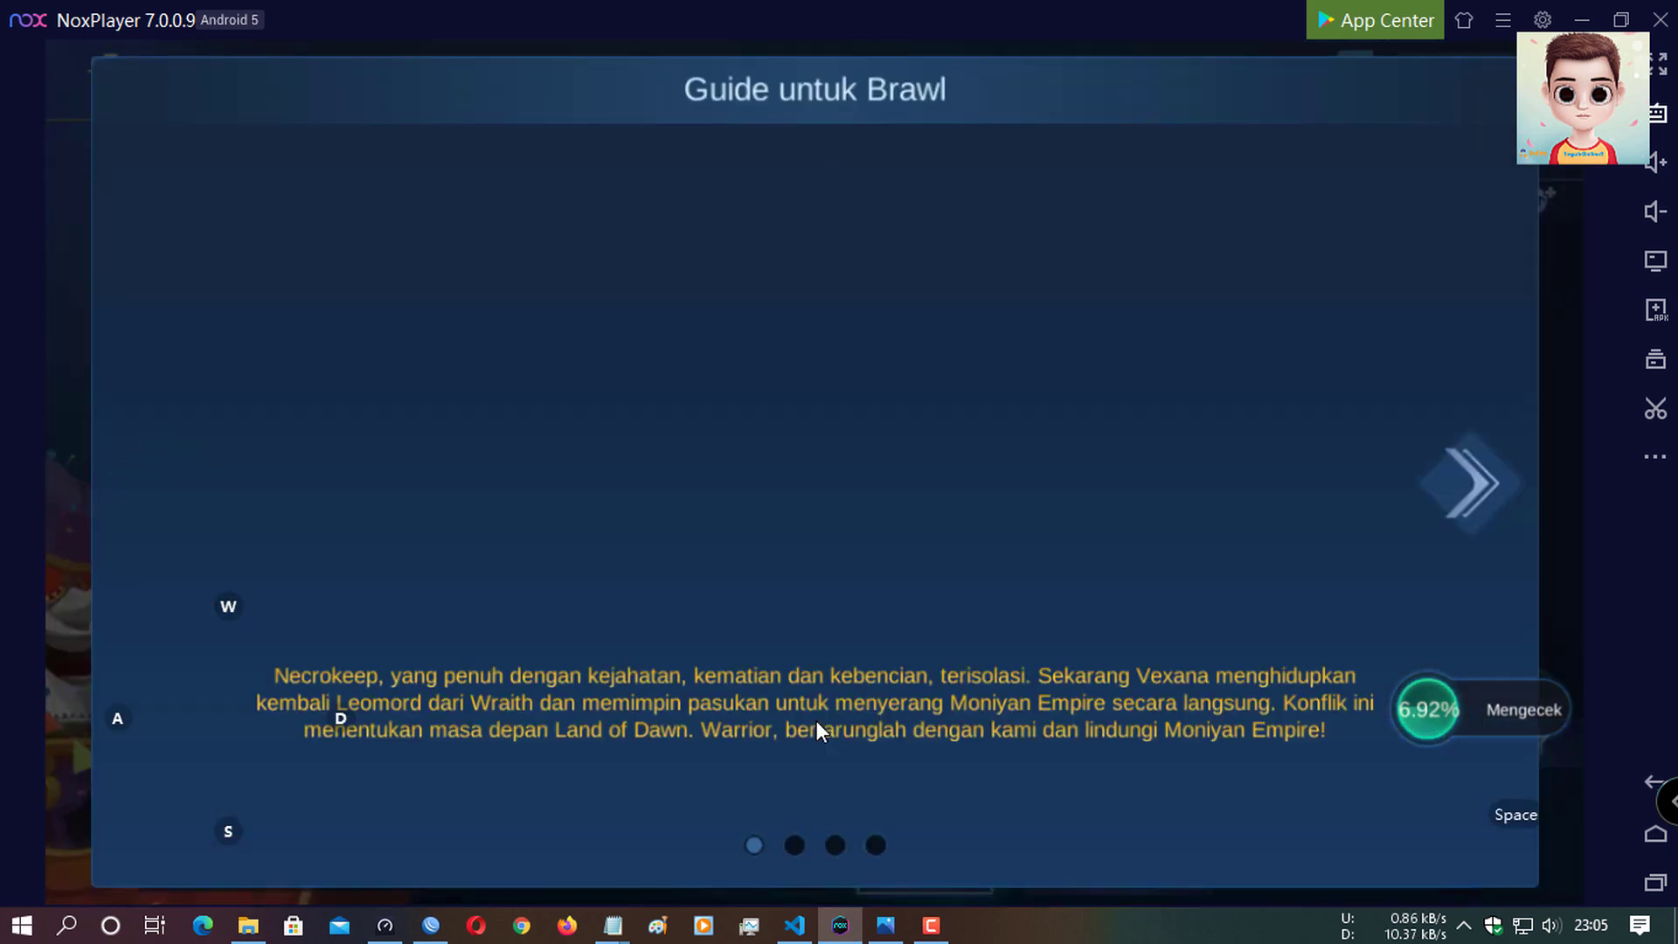
{"action": "left_click", "coordinate": [1469, 478]}
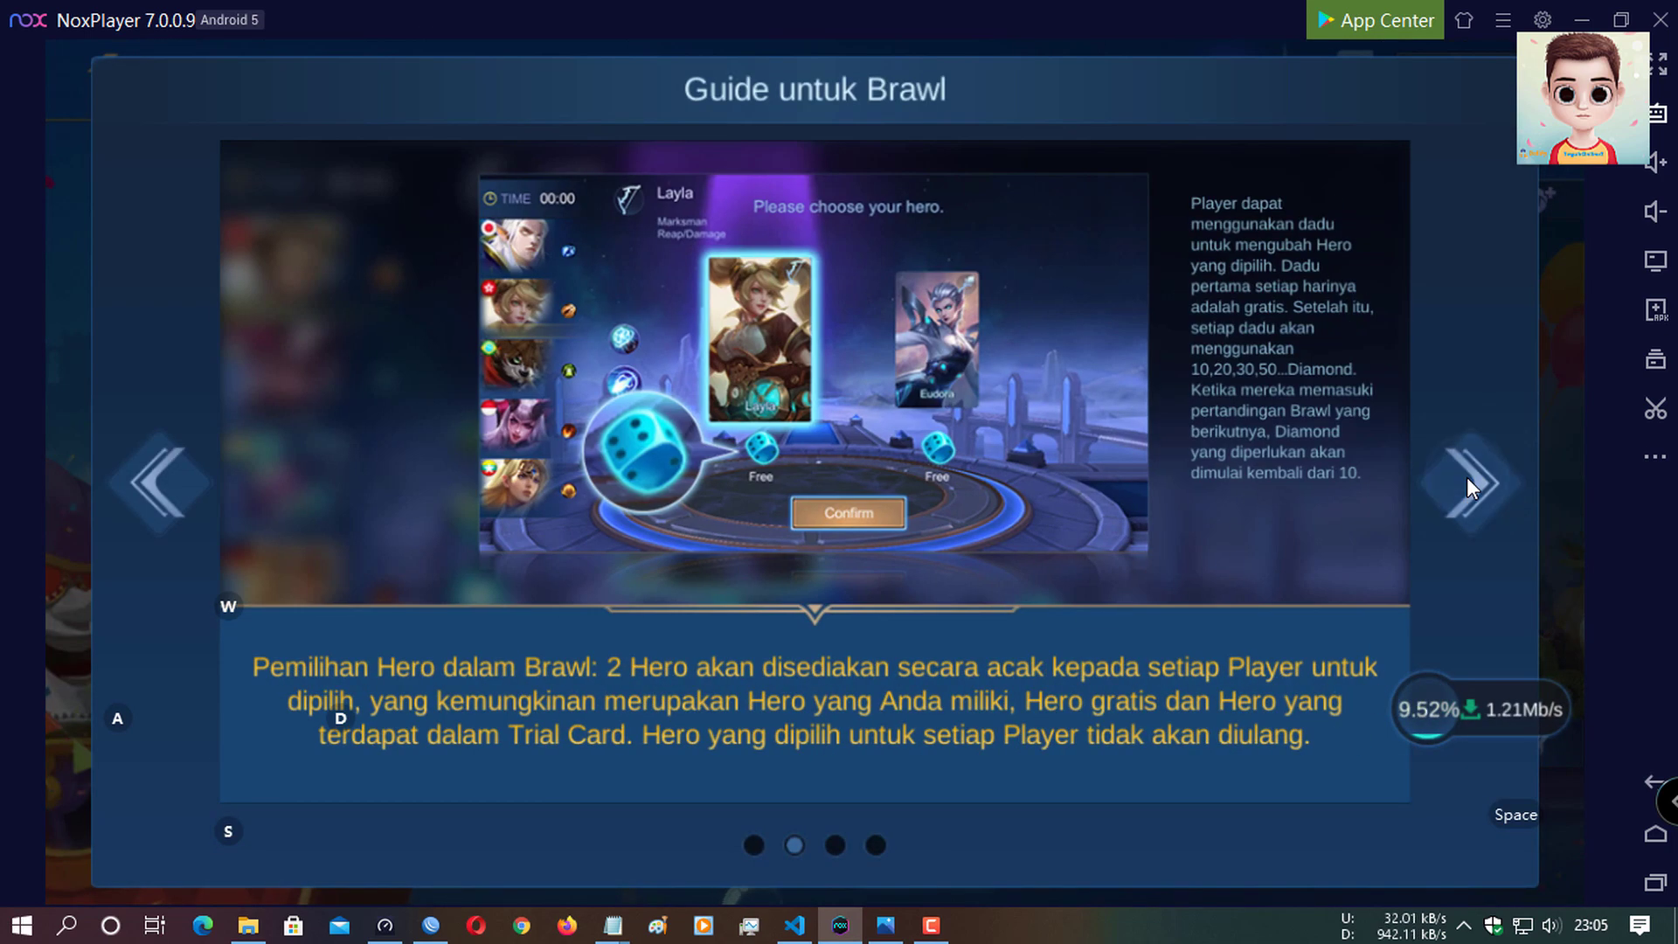
{"action": "left_click", "coordinate": [1467, 477]}
{"action": "left_click", "coordinate": [1467, 478]}
{"action": "left_click", "coordinate": [890, 846]}
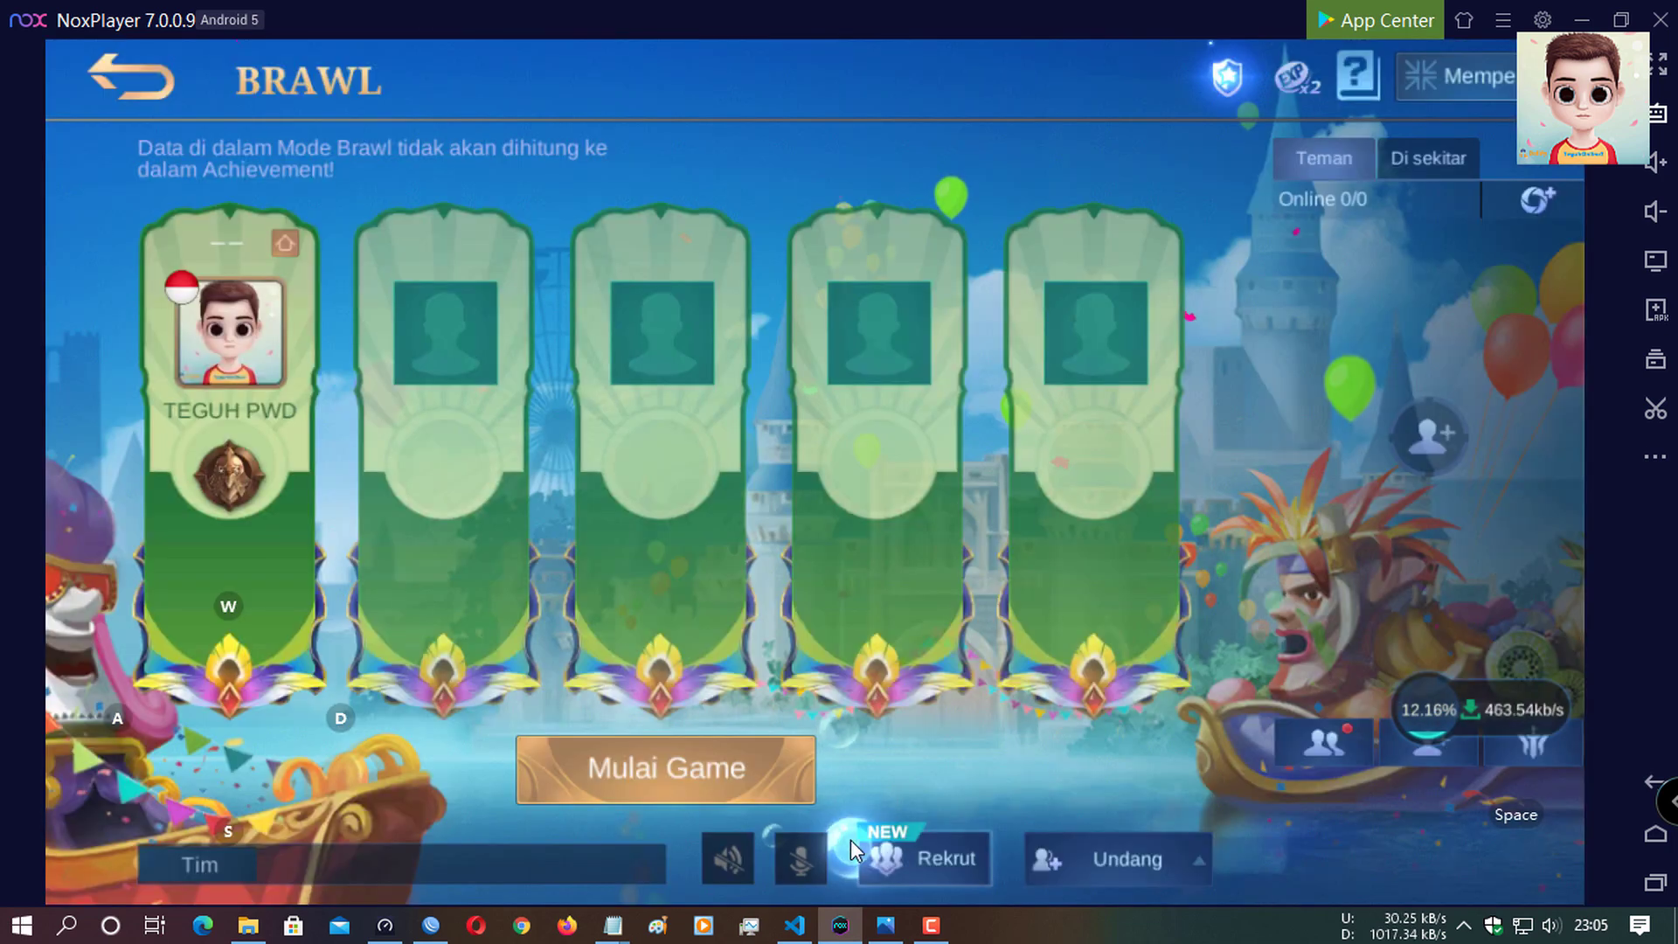
{"action": "left_click", "coordinate": [691, 774]}
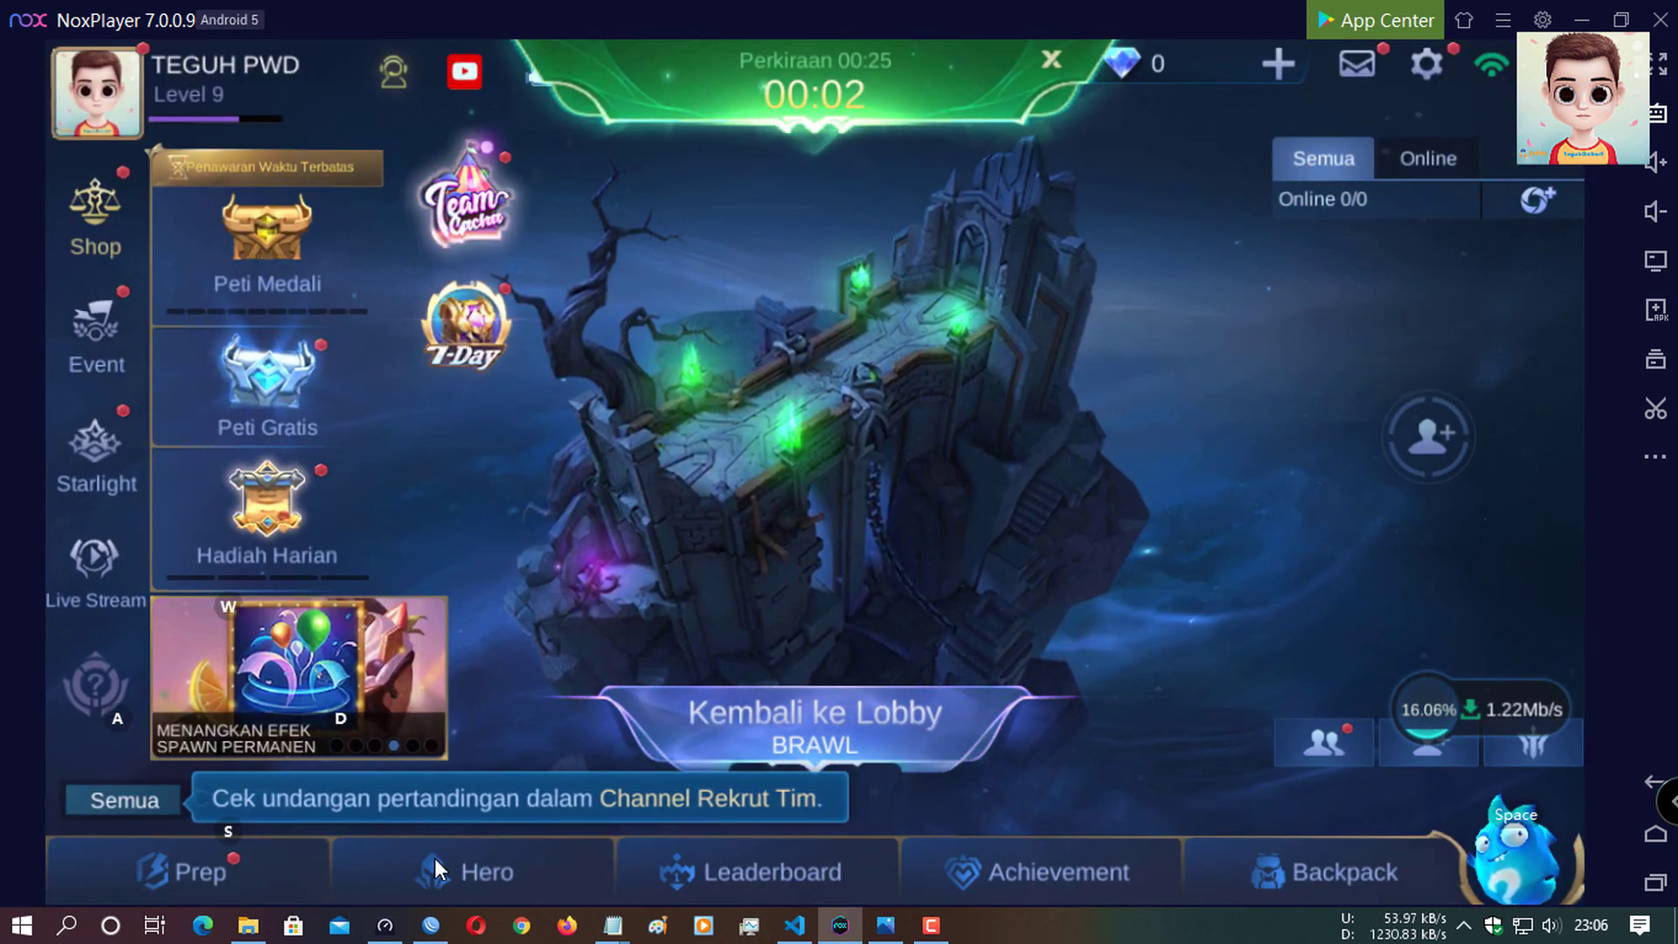
Step: Bring up WinBox and place the emulator window over it, just below the bridge traffic rates in the Interface List
{"action": "left_click", "coordinate": [428, 923]}
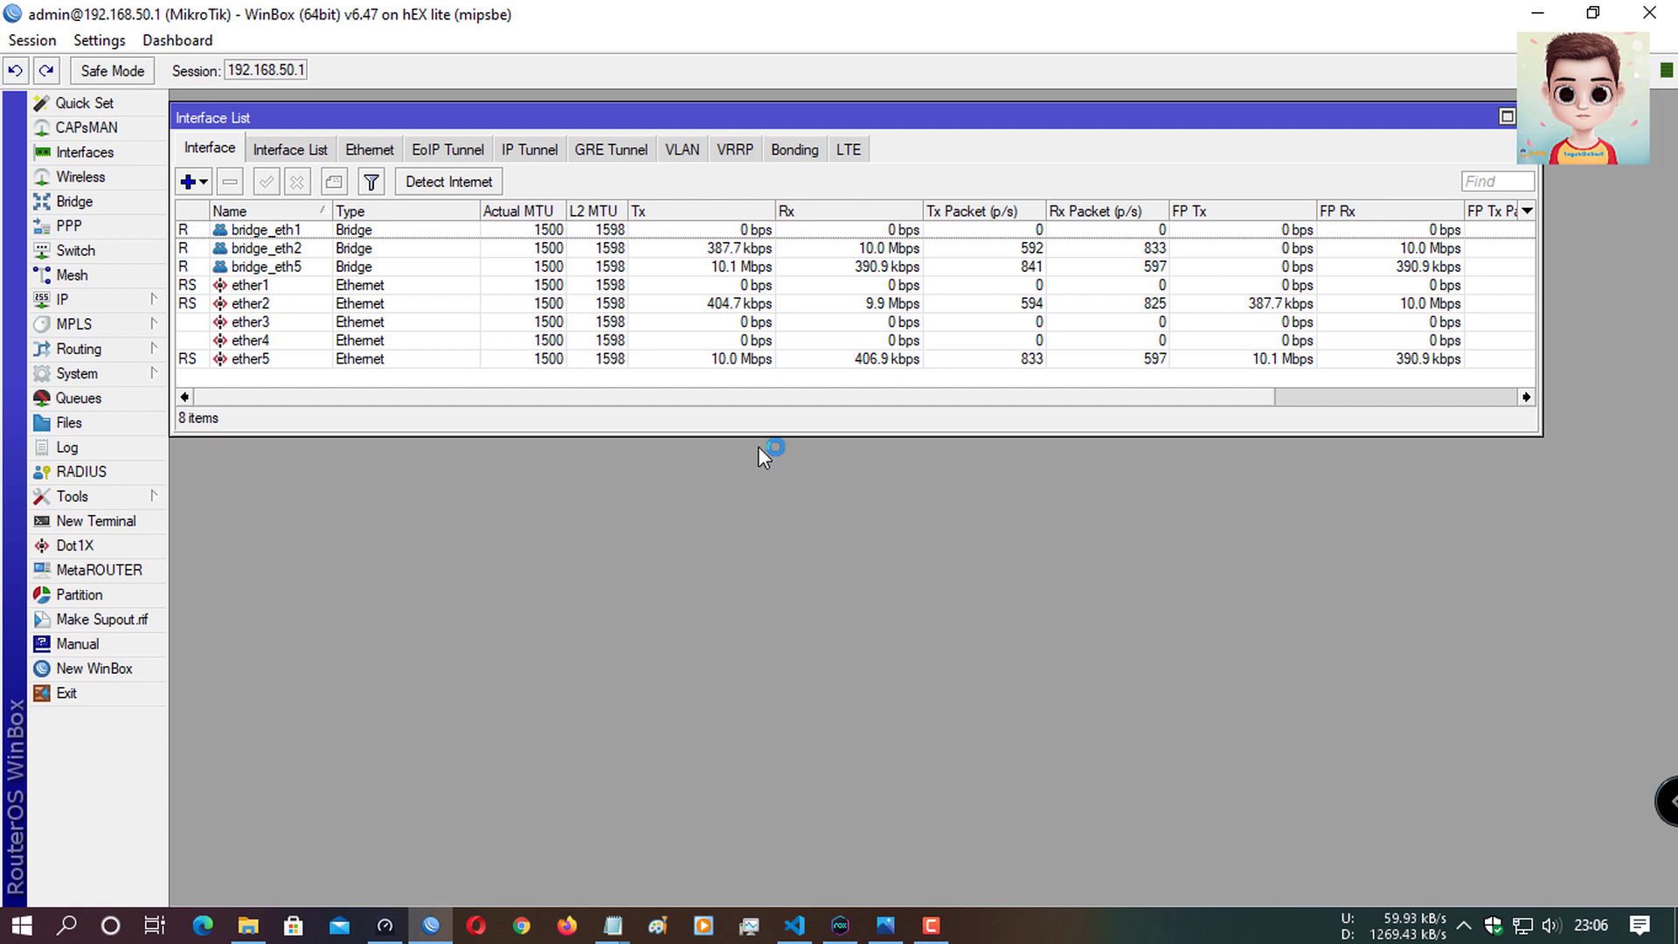
{"action": "left_click", "coordinate": [839, 924]}
{"action": "left_click_drag", "start_coordinate": [673, 13], "coordinate": [713, 400]}
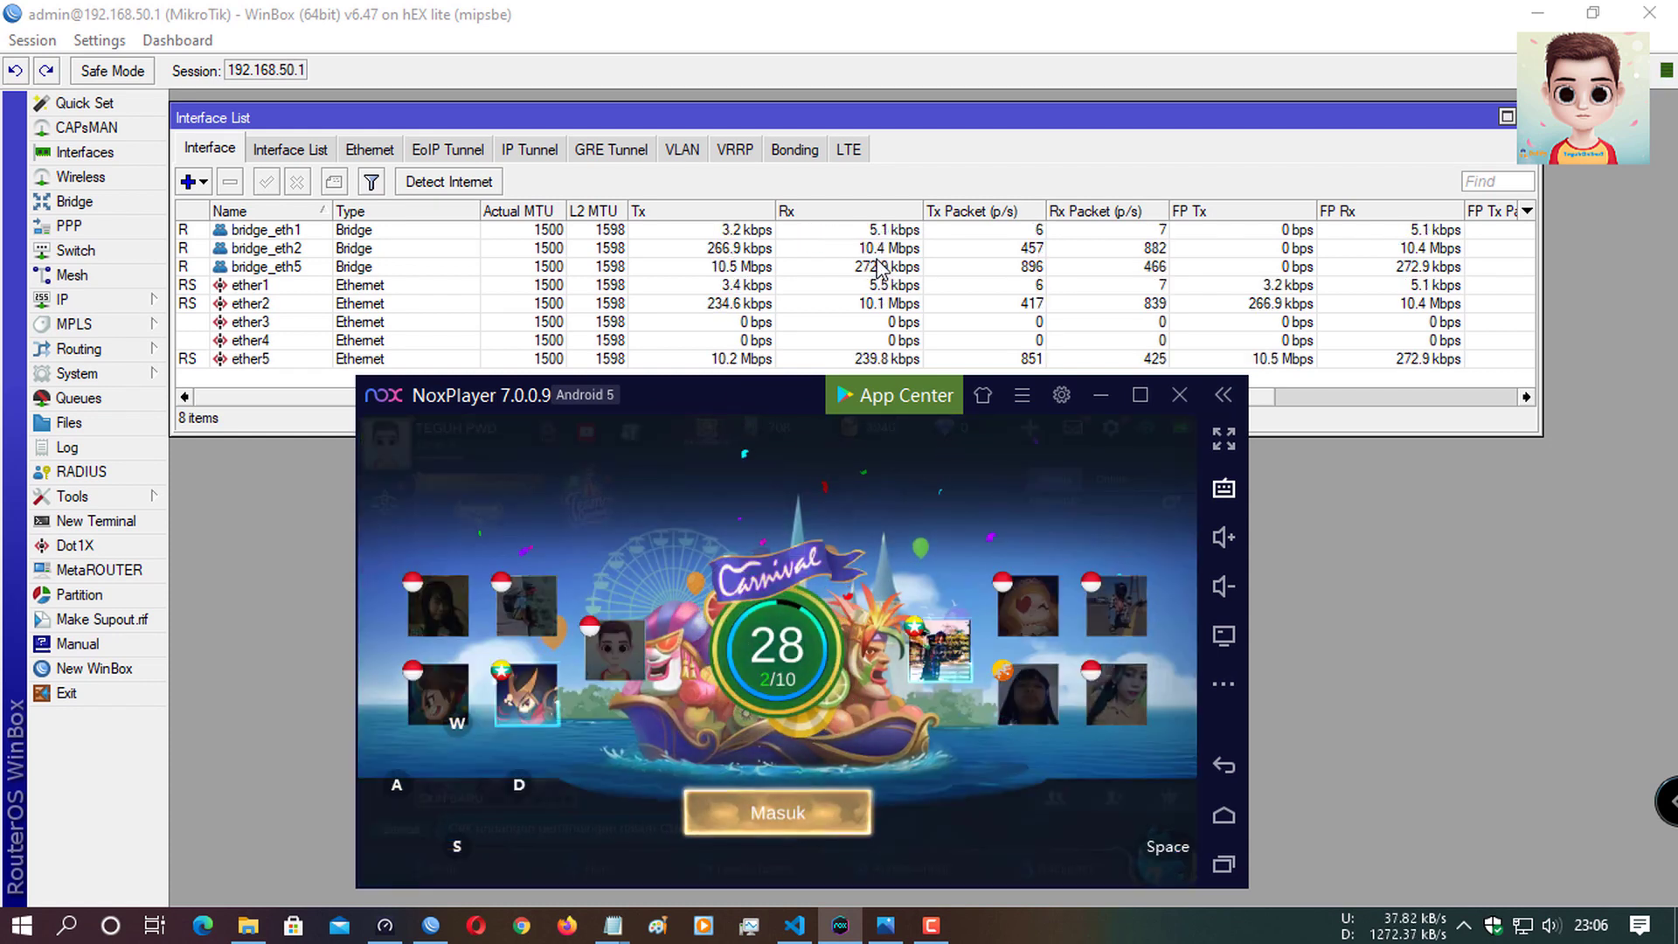
Step: Accept the found match and confirm Bruno as the hero
{"action": "left_click", "coordinate": [833, 820]}
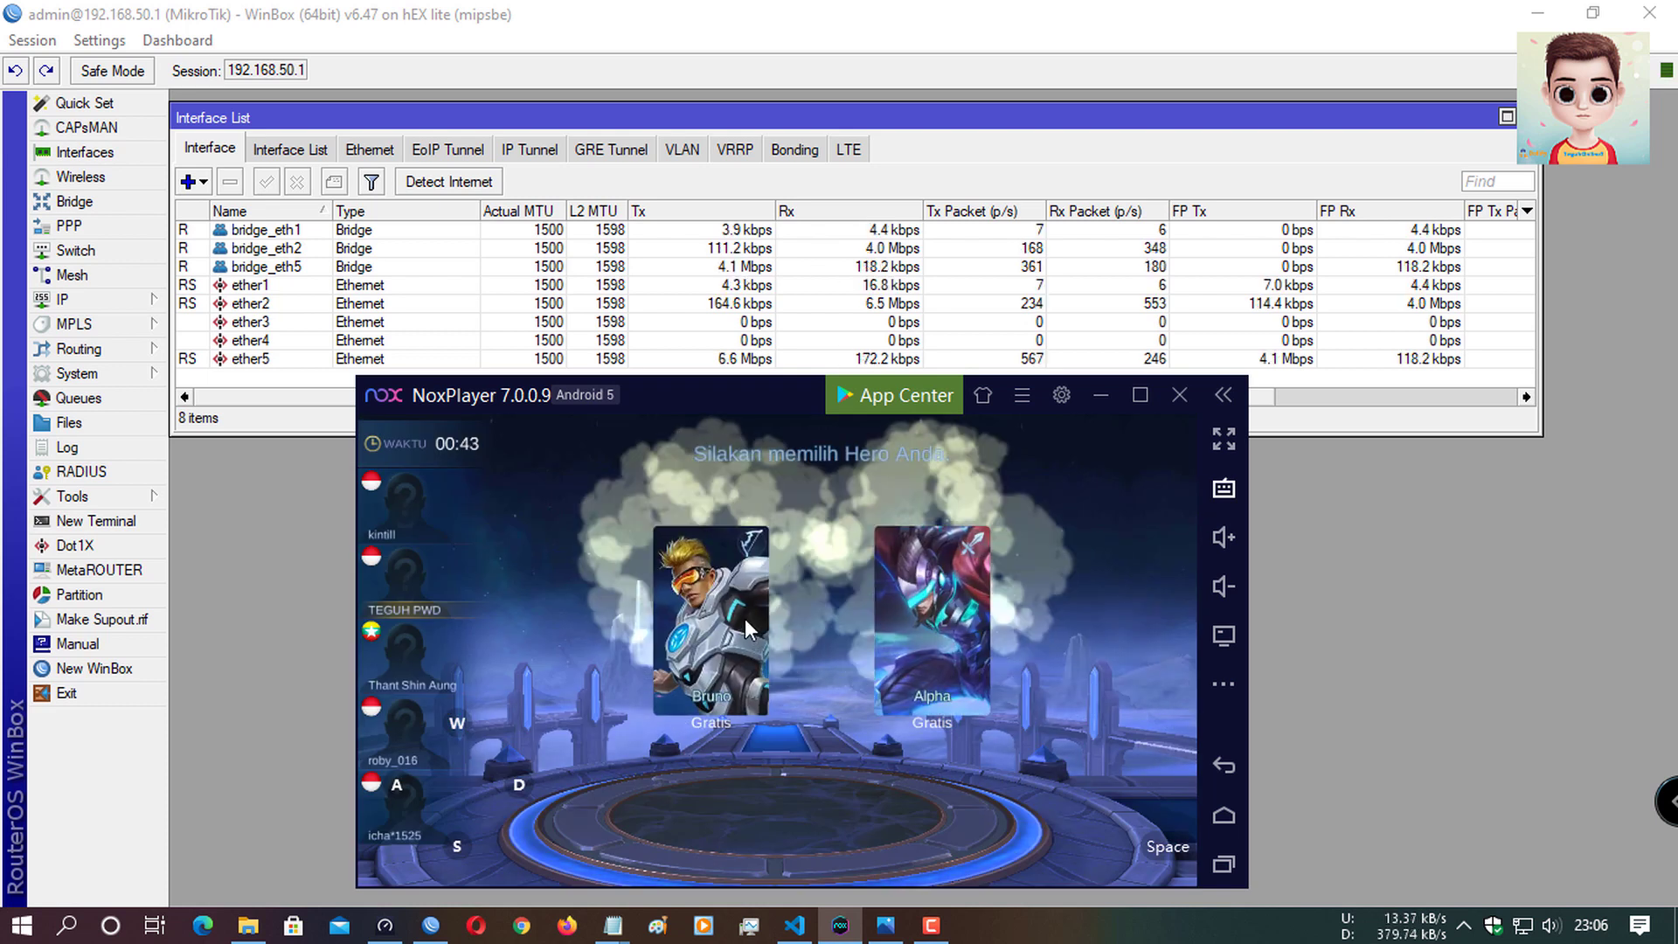
{"action": "left_click", "coordinate": [739, 620]}
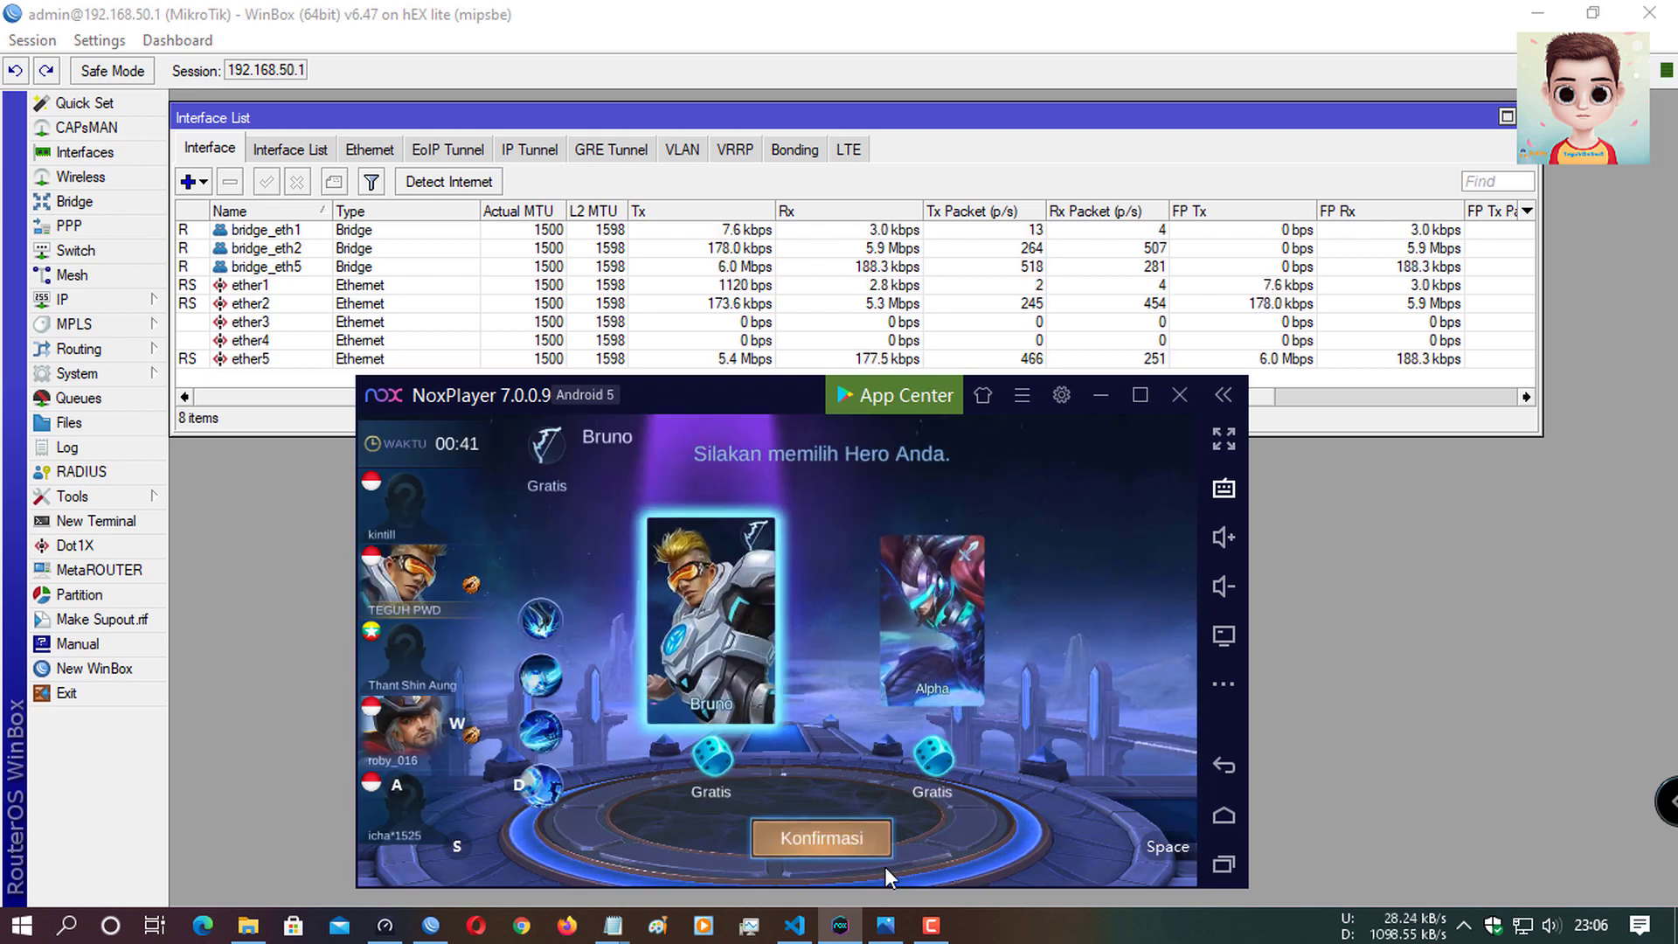
{"action": "left_click", "coordinate": [822, 840]}
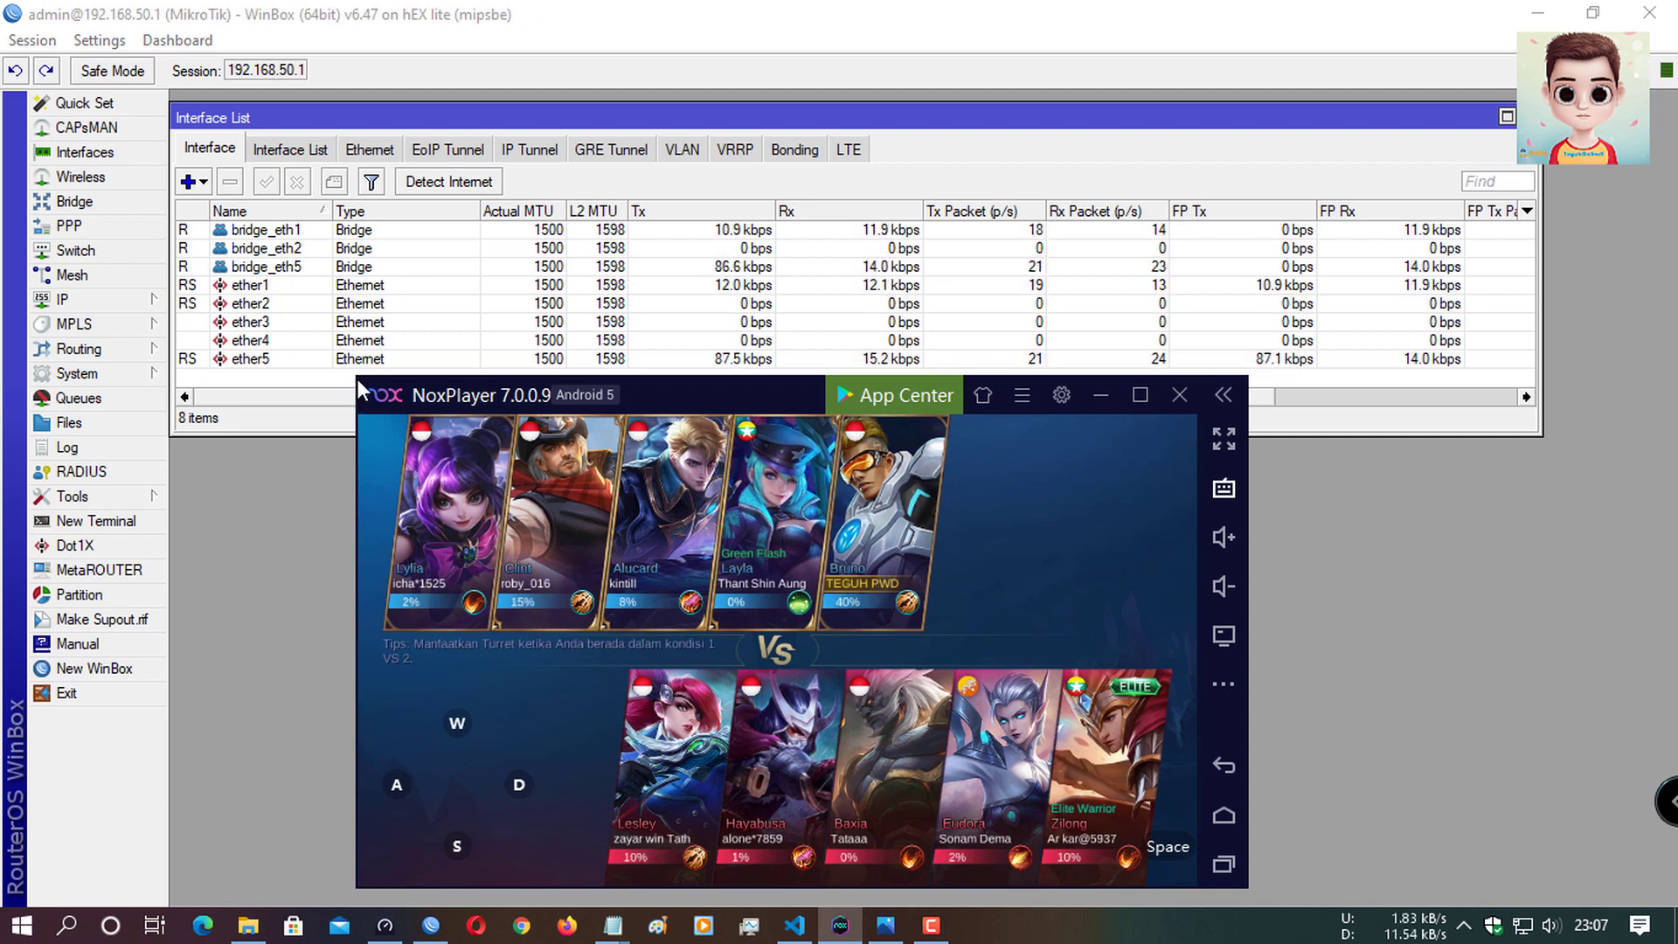
Step: Shift and slightly enlarge the emulator window, keeping the interface traffic rows in view
{"action": "left_click_drag", "start_coordinate": [351, 374], "coordinate": [343, 365]}
{"action": "left_click_drag", "start_coordinate": [662, 405], "coordinate": [700, 424]}
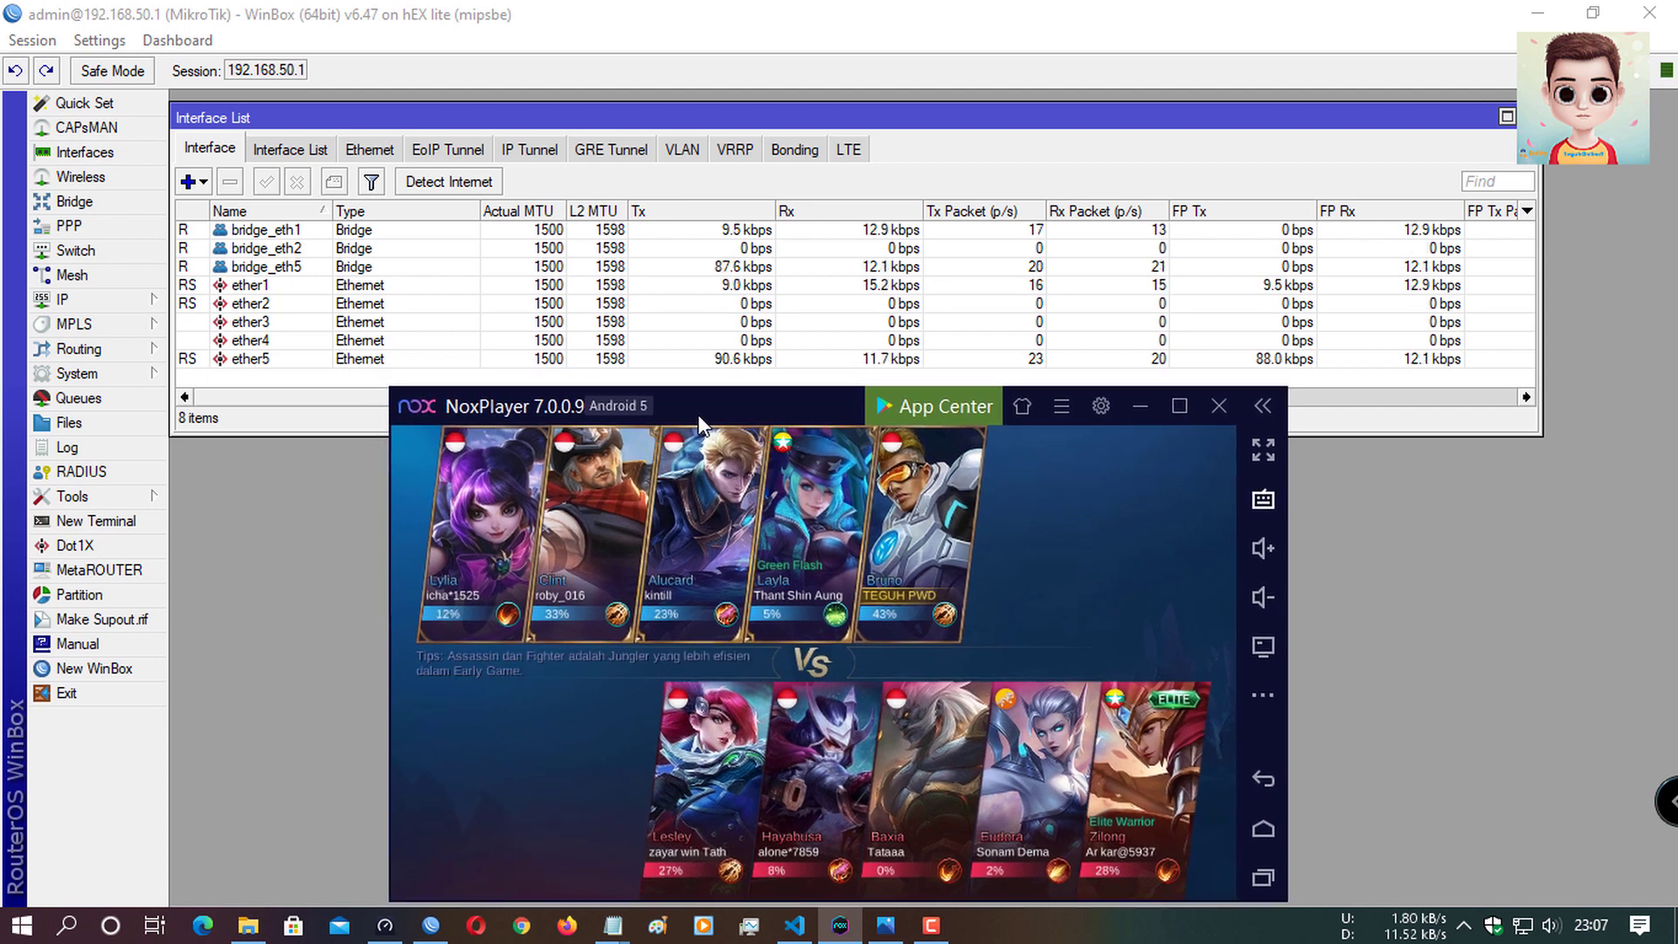
{"action": "left_click_drag", "start_coordinate": [387, 385], "coordinate": [359, 371]}
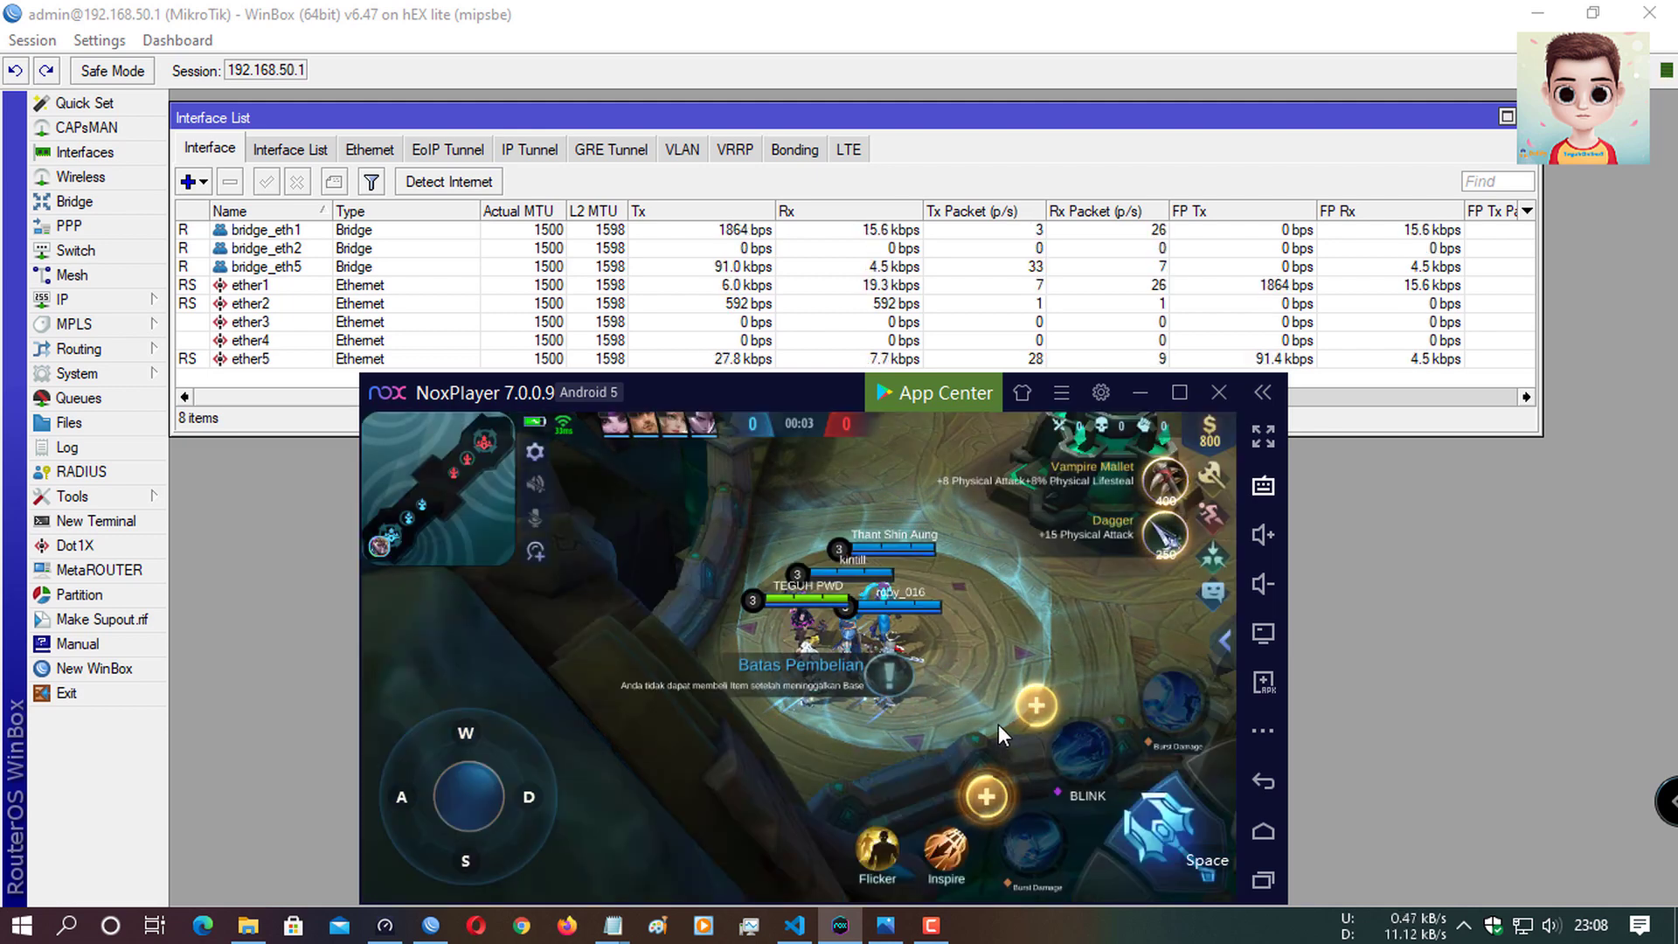
Step: Learn the hero's first two skills, buy the Dagger and Vampire Mallet, and move out of the base
{"action": "key", "text": "w"}
{"action": "key", "text": "d"}
{"action": "left_click", "coordinate": [1031, 715]}
{"action": "left_click", "coordinate": [992, 794]}
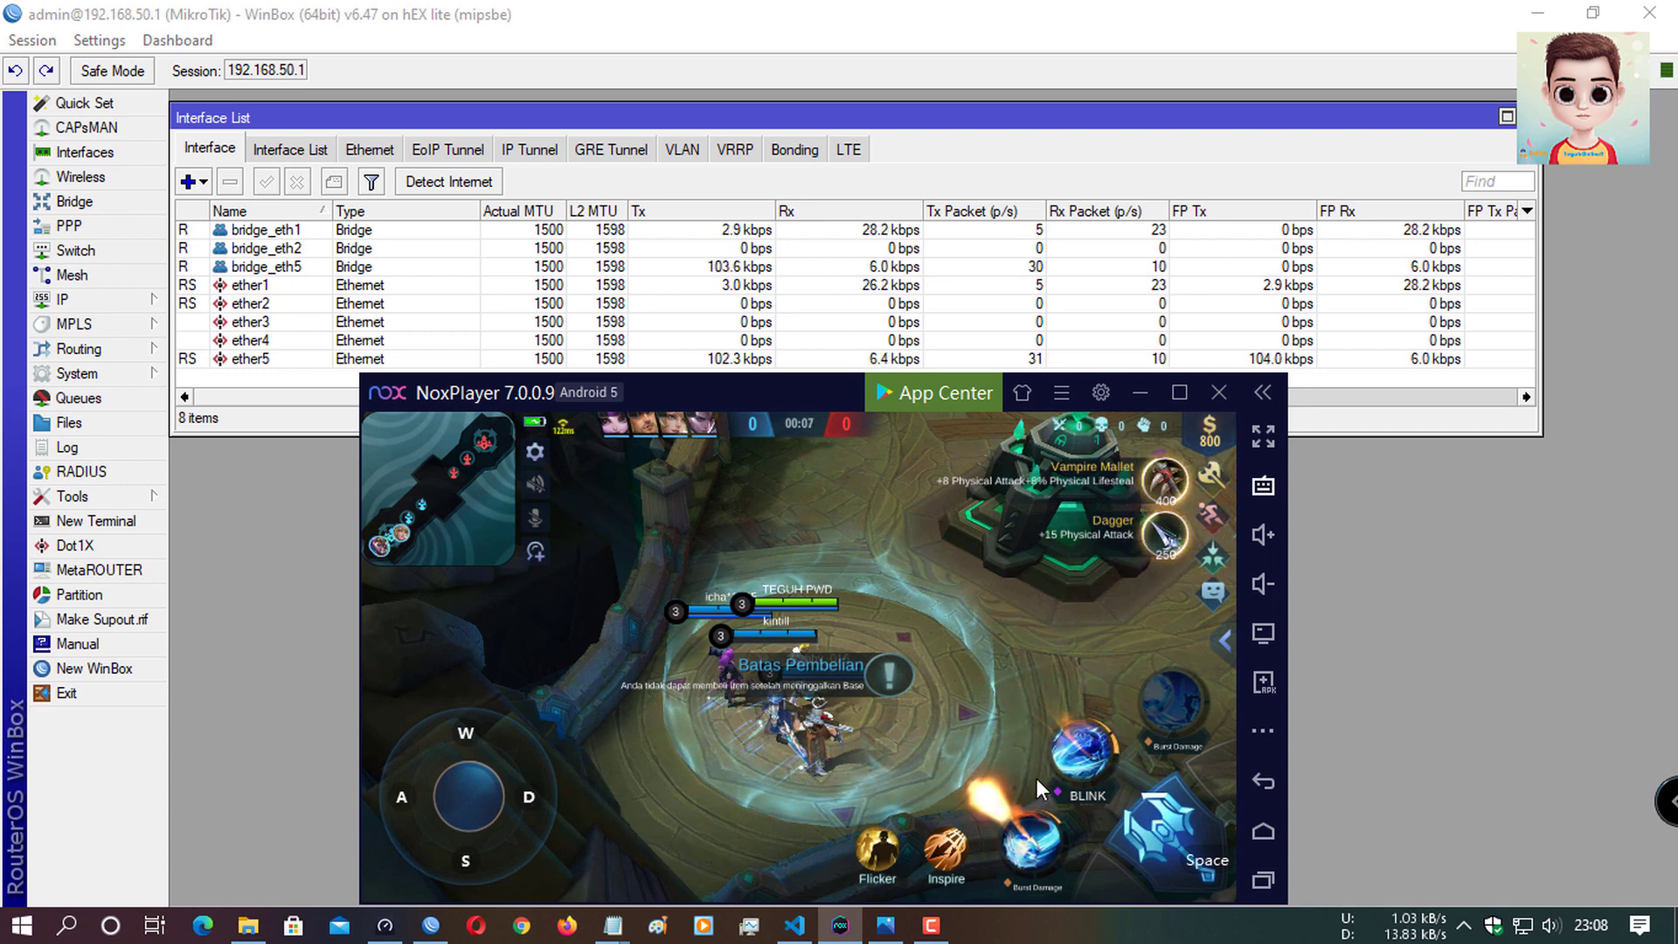
{"action": "left_click", "coordinate": [1127, 544]}
{"action": "left_click", "coordinate": [1165, 481]}
{"action": "key", "text": "d"}
{"action": "key", "text": "s"}
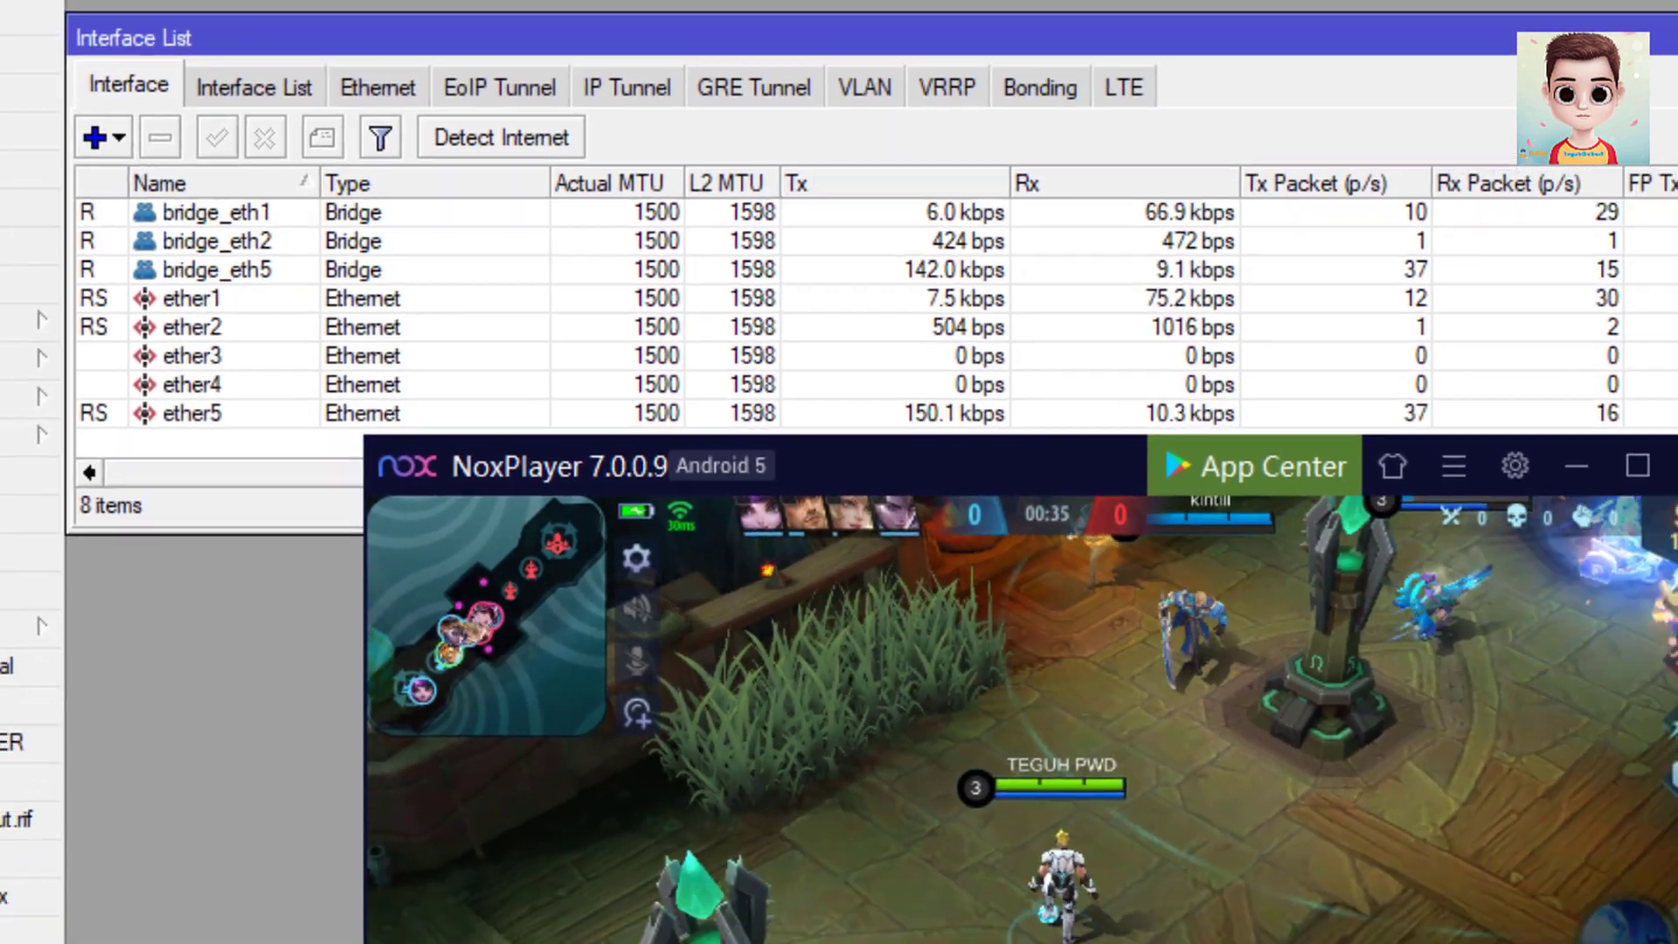
Step: Place the Speedtest window beside the emulator and start a new speed test while the match is running
{"action": "left_click_drag", "start_coordinate": [796, 339], "coordinate": [234, 334]}
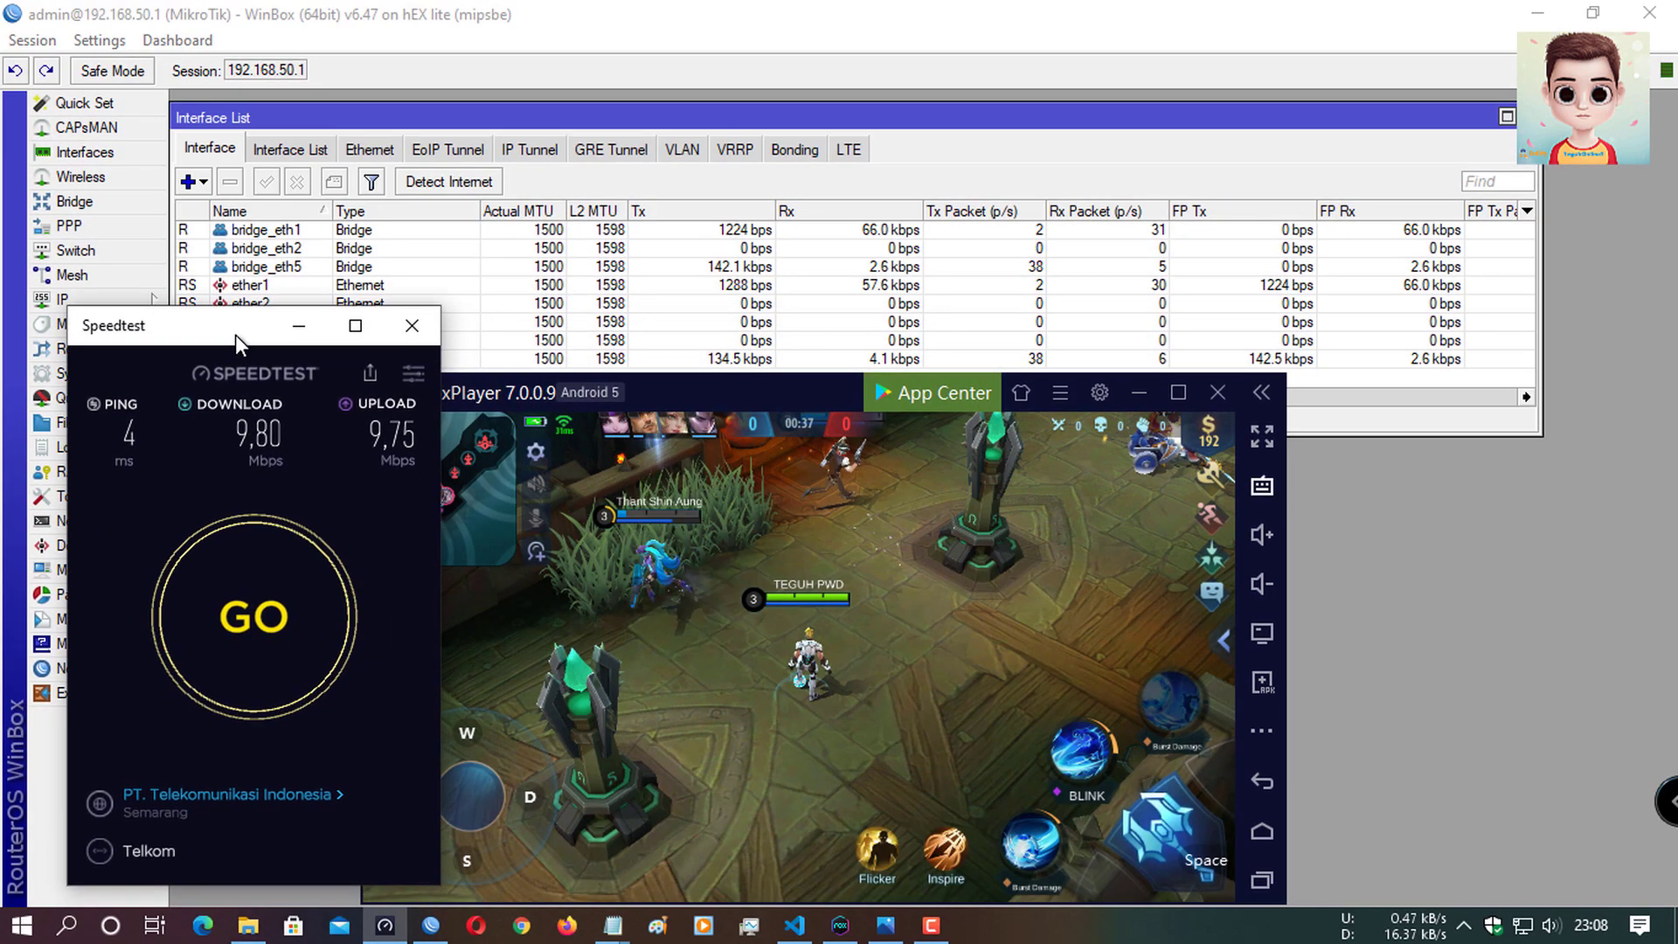
{"action": "left_click_drag", "start_coordinate": [746, 385], "coordinate": [836, 363]}
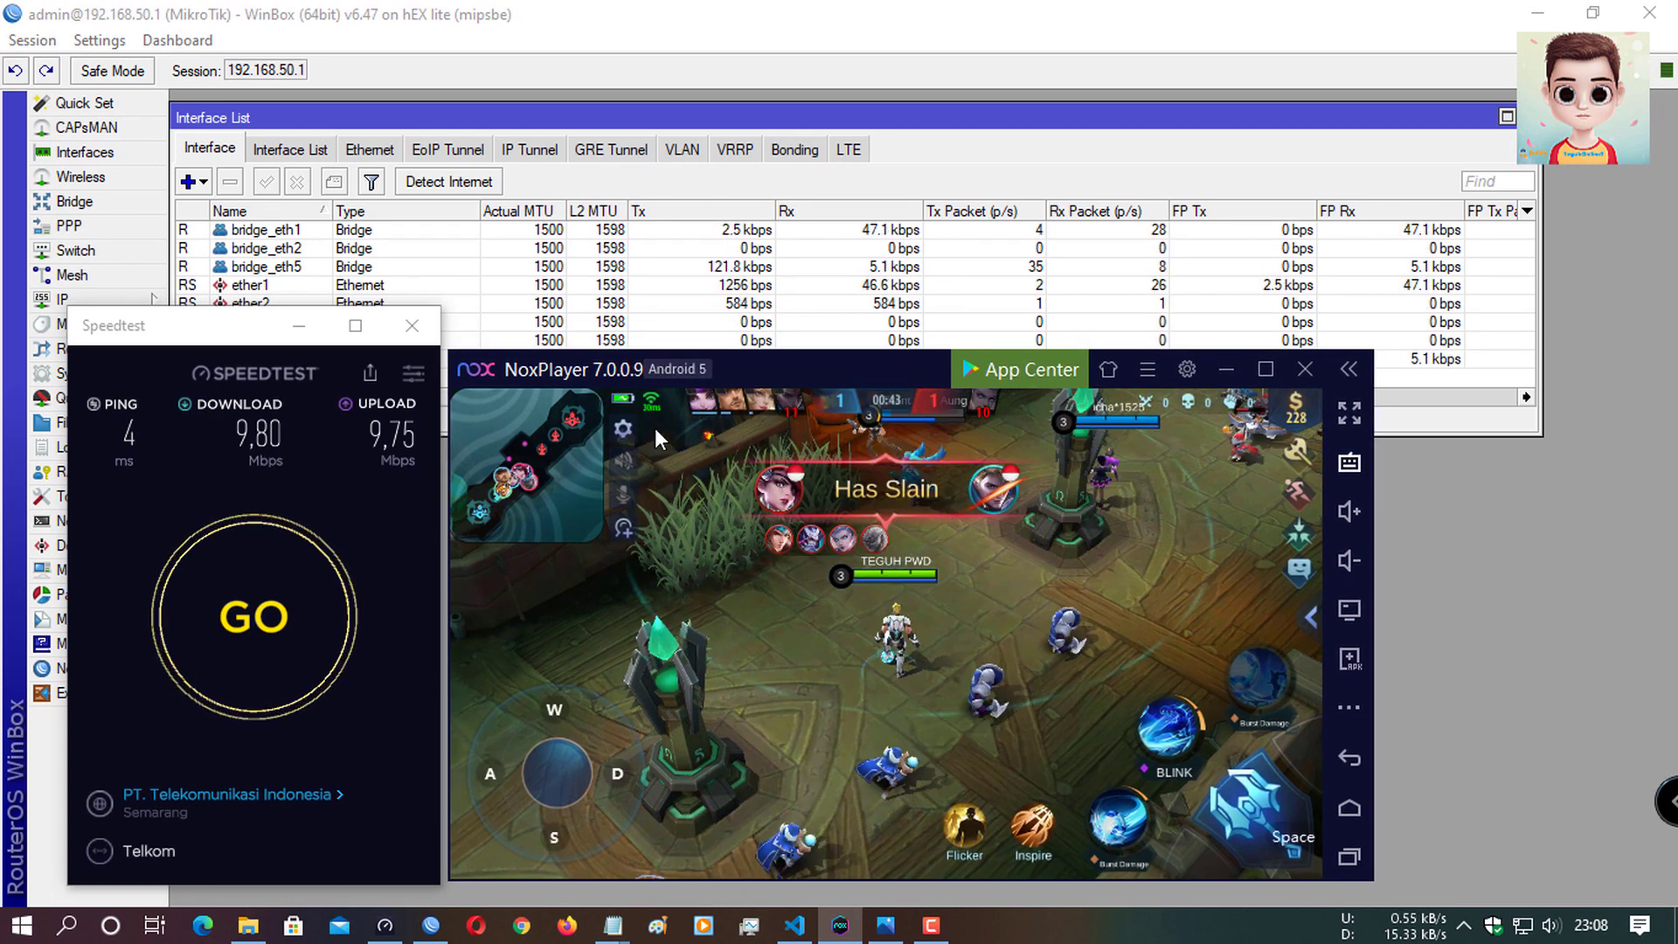
{"action": "left_click", "coordinate": [295, 602]}
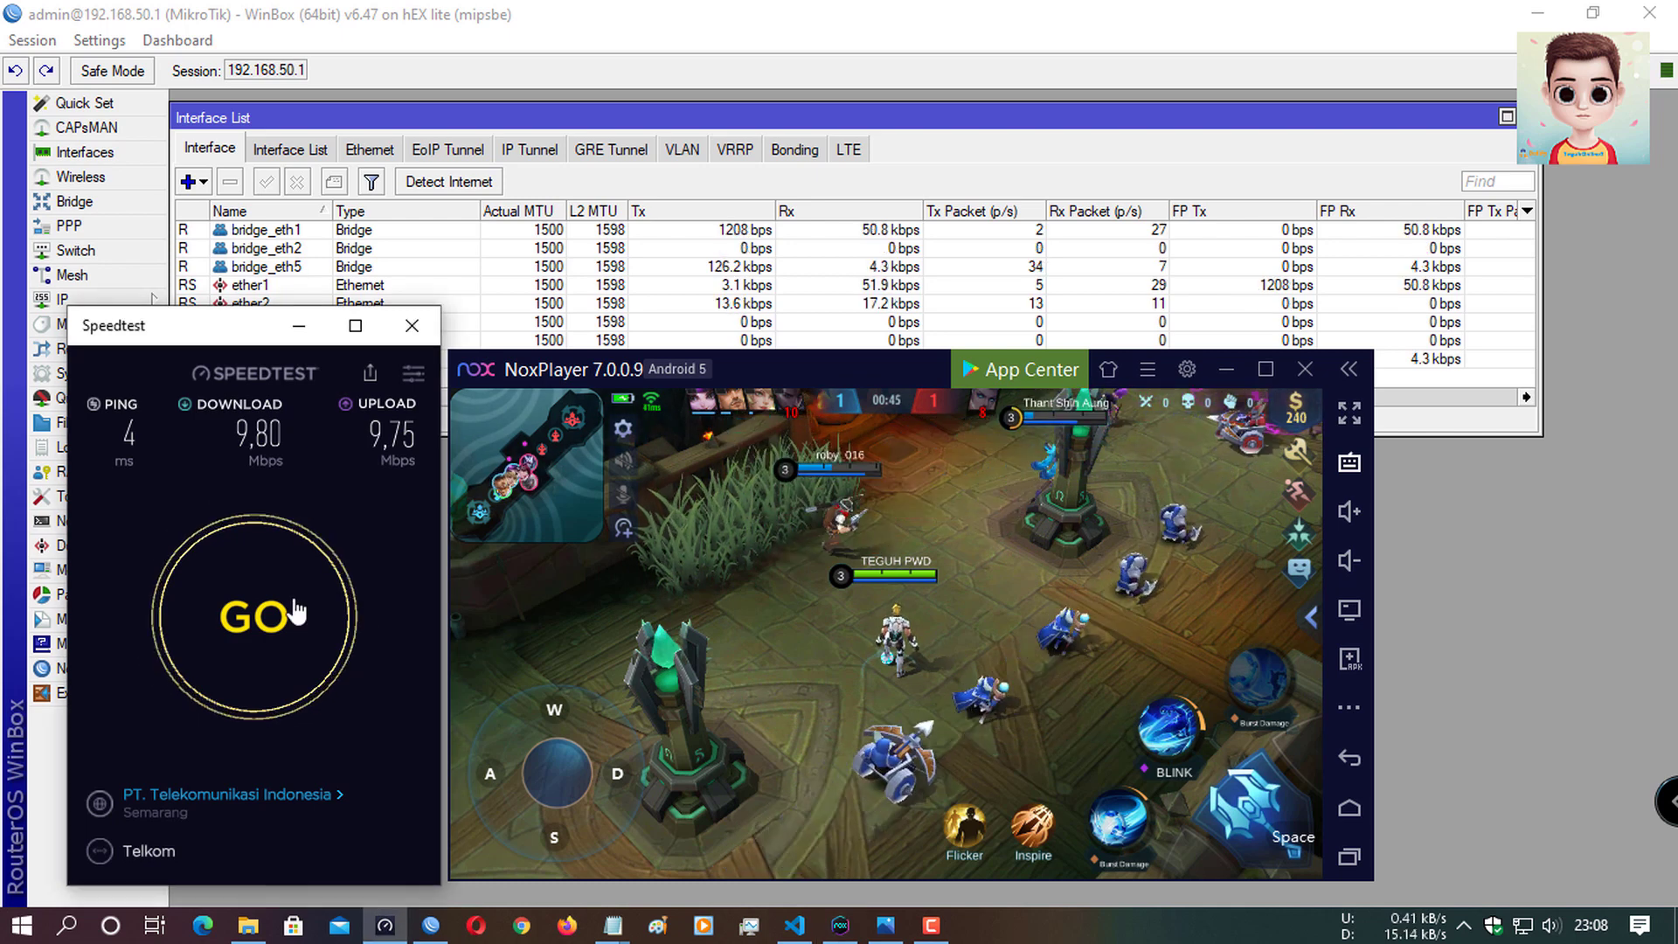
{"action": "left_click", "coordinate": [295, 613]}
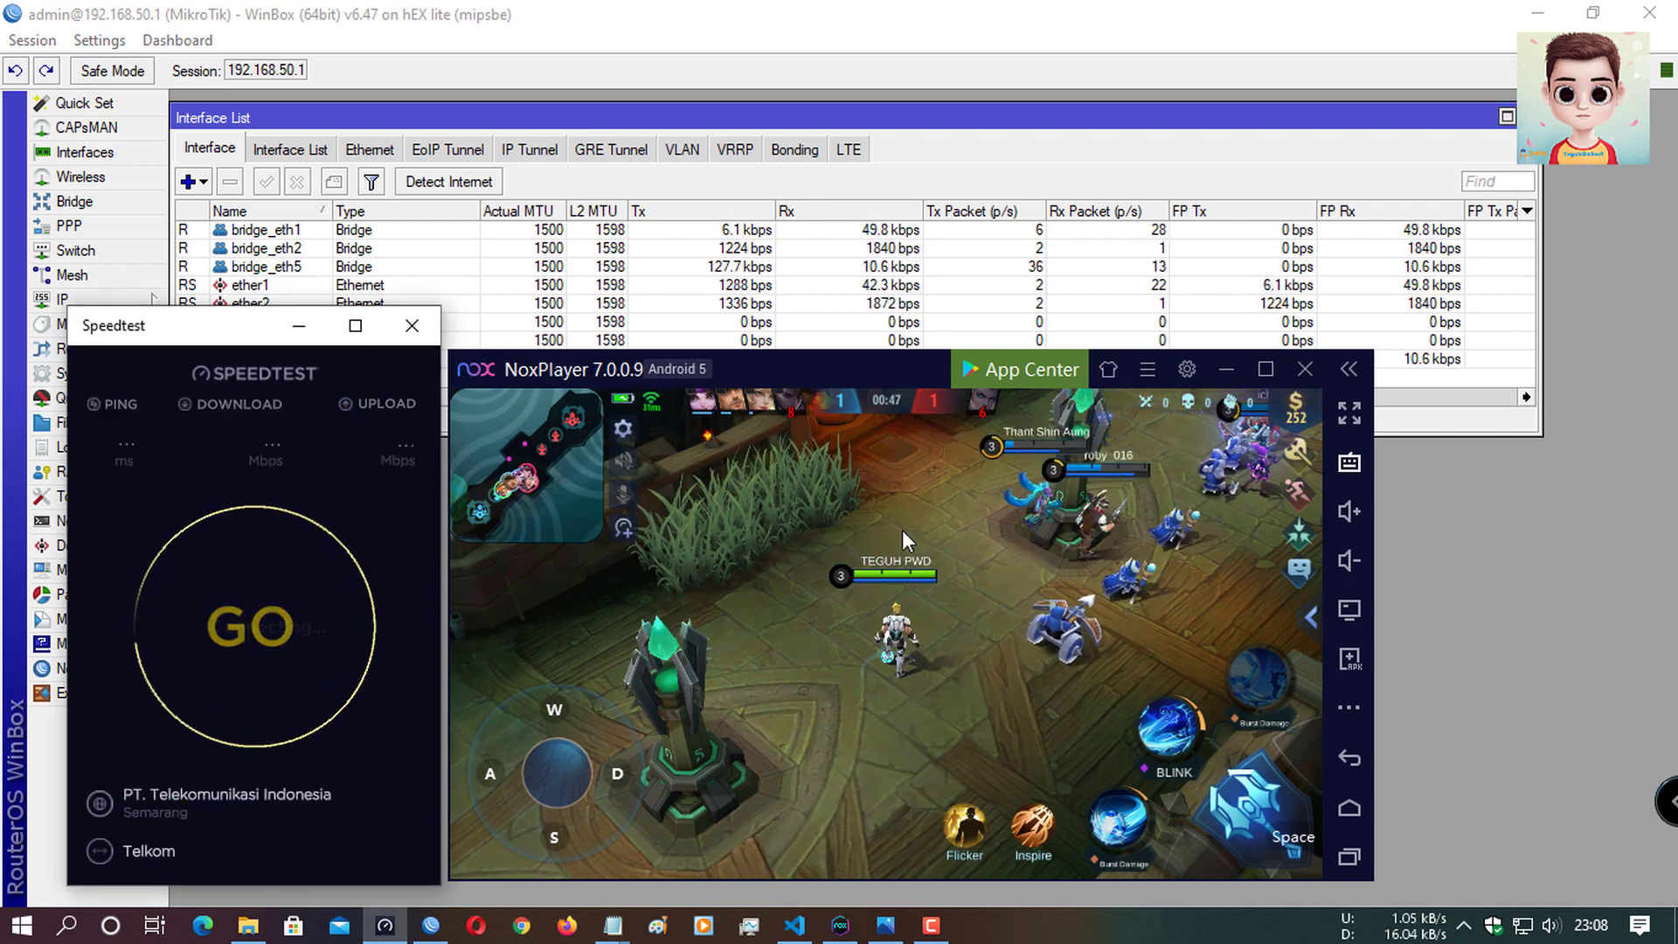
Step: Return to the match and fight in the lane with basic attacks and skills while the speed test runs
{"action": "left_click", "coordinate": [910, 378]}
{"action": "key", "text": "w"}
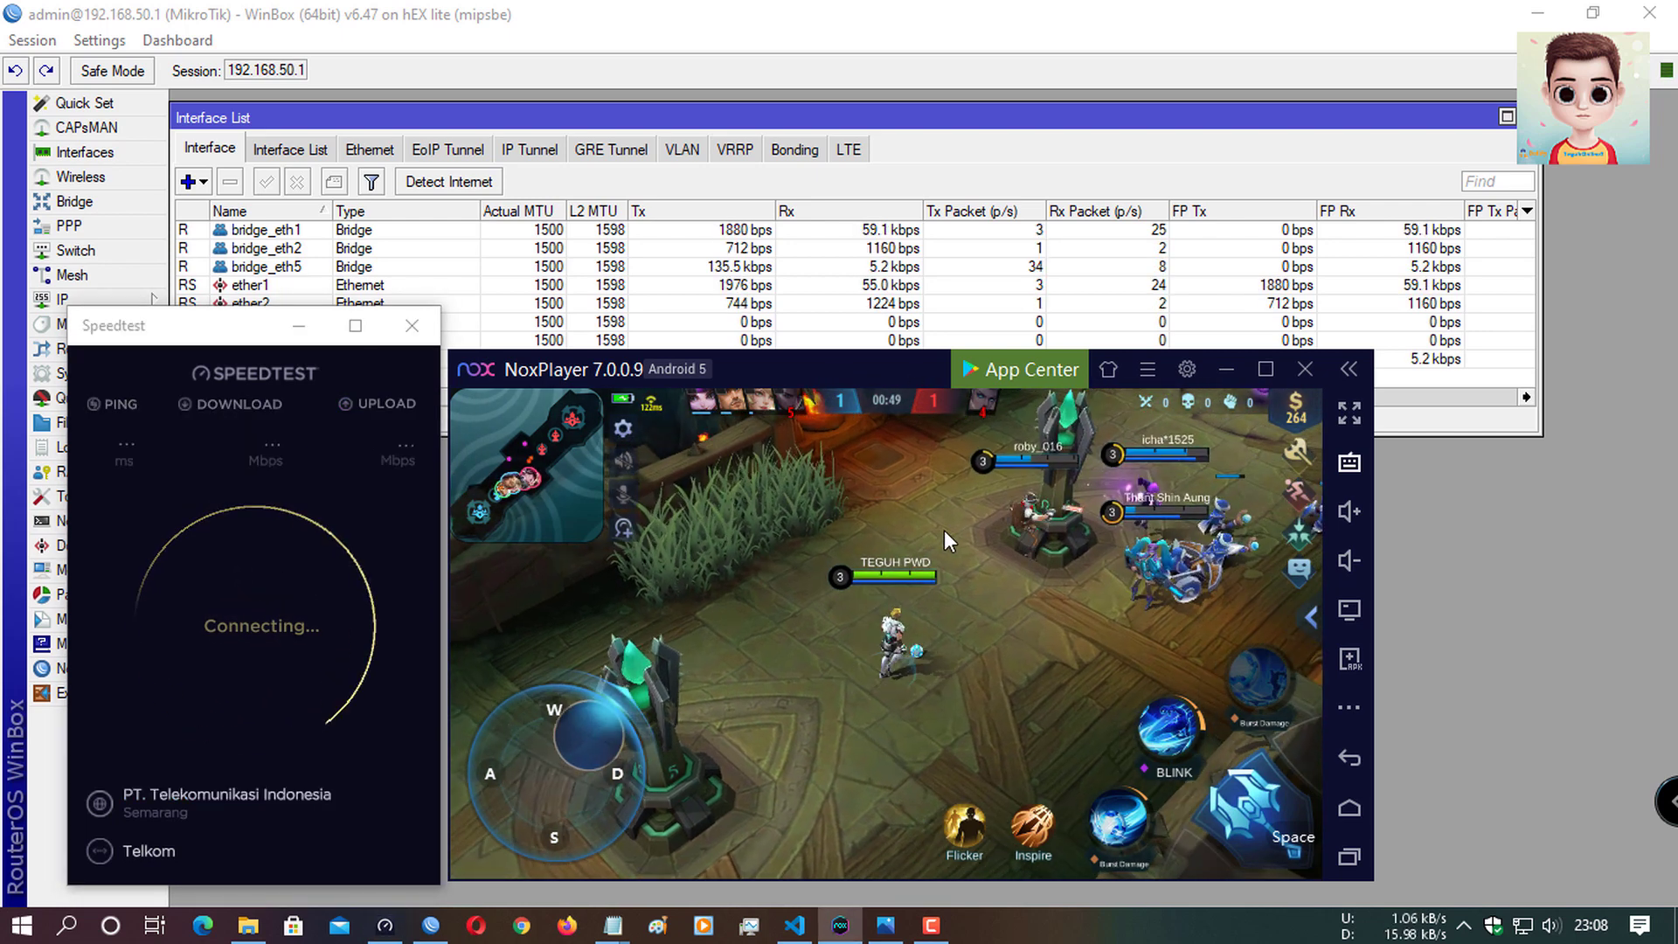
{"action": "left_click", "coordinate": [1119, 809]}
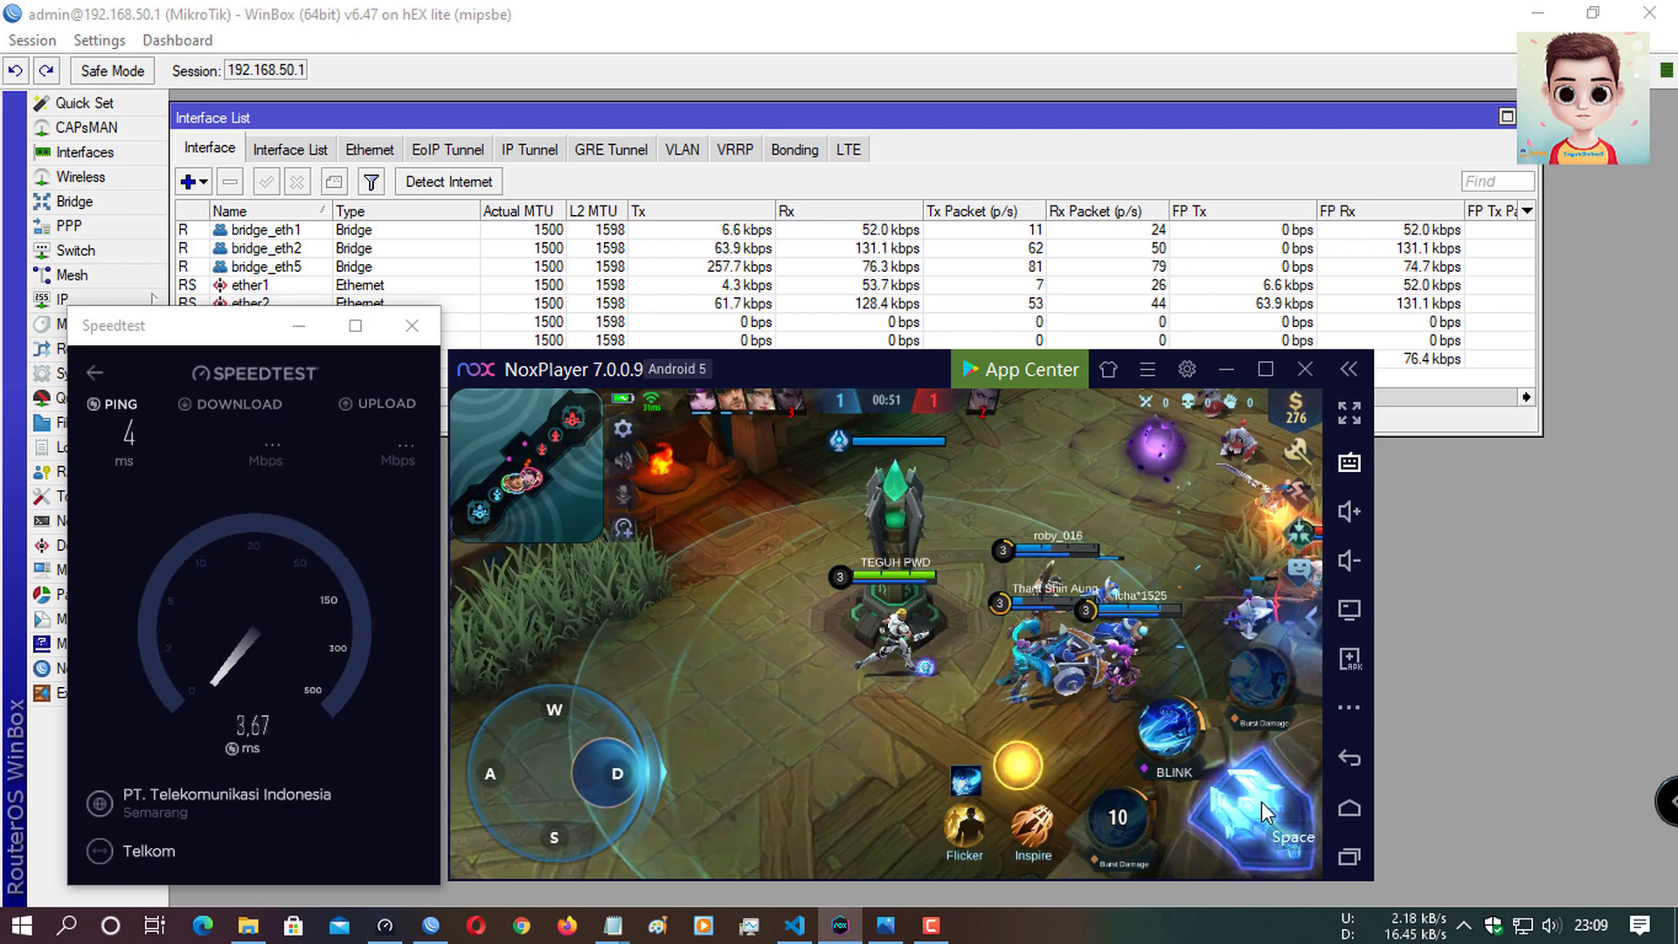
{"action": "left_click", "coordinate": [1265, 813]}
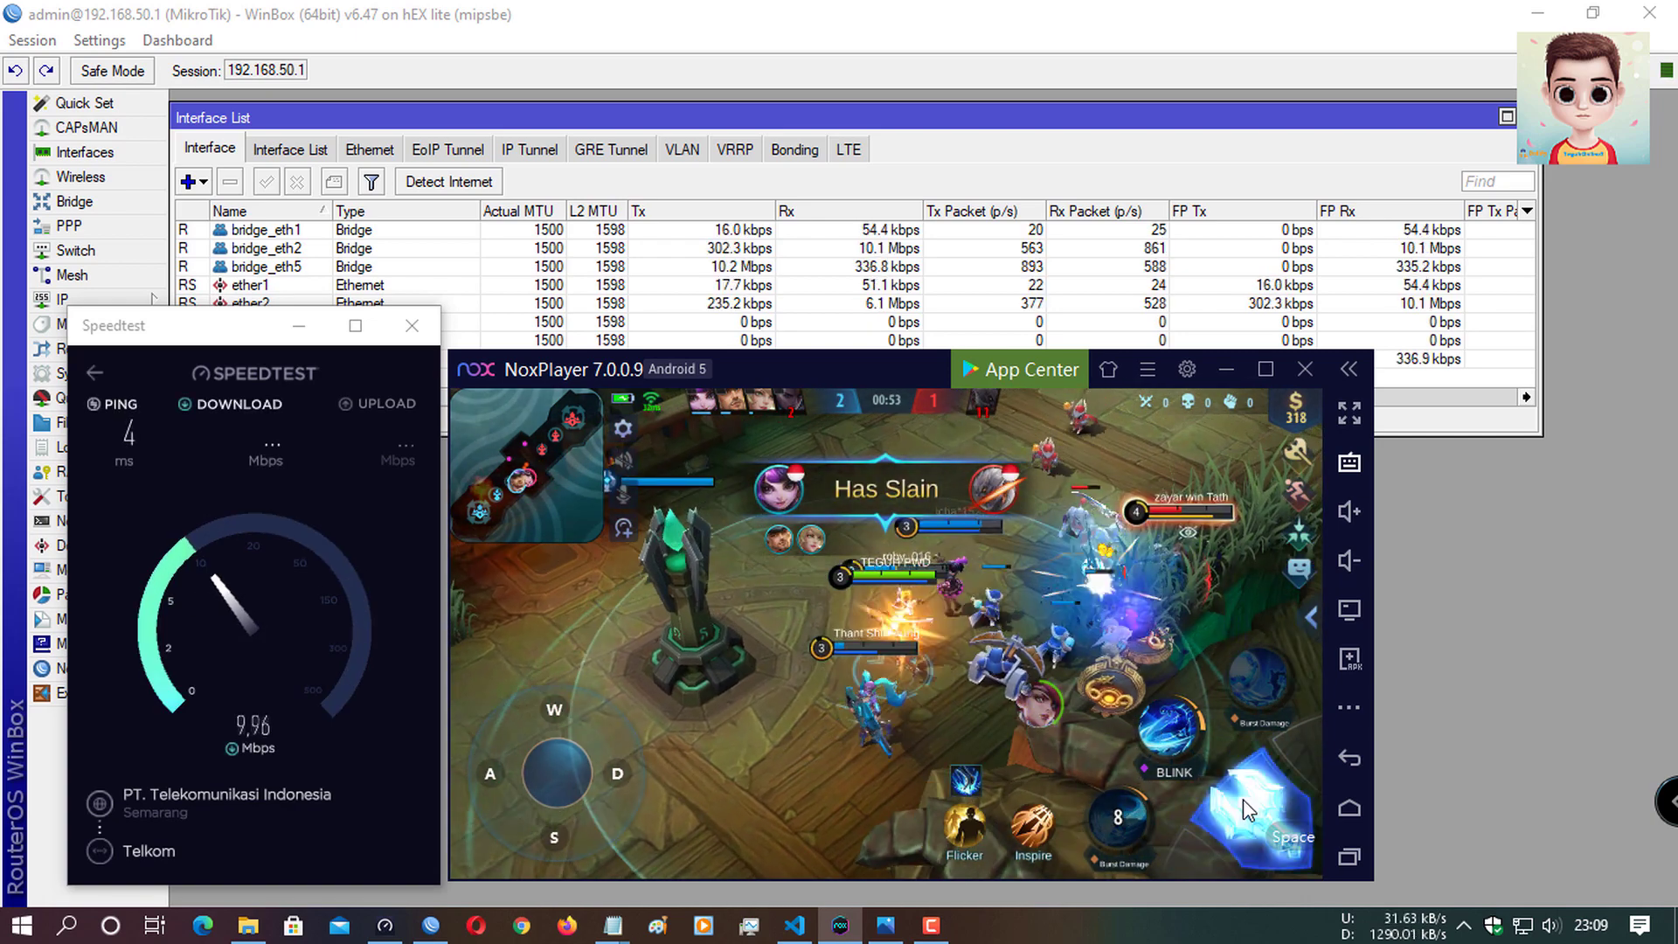
{"action": "left_click", "coordinate": [1169, 729]}
{"action": "left_click", "coordinate": [1276, 829]}
{"action": "left_click", "coordinate": [1278, 832]}
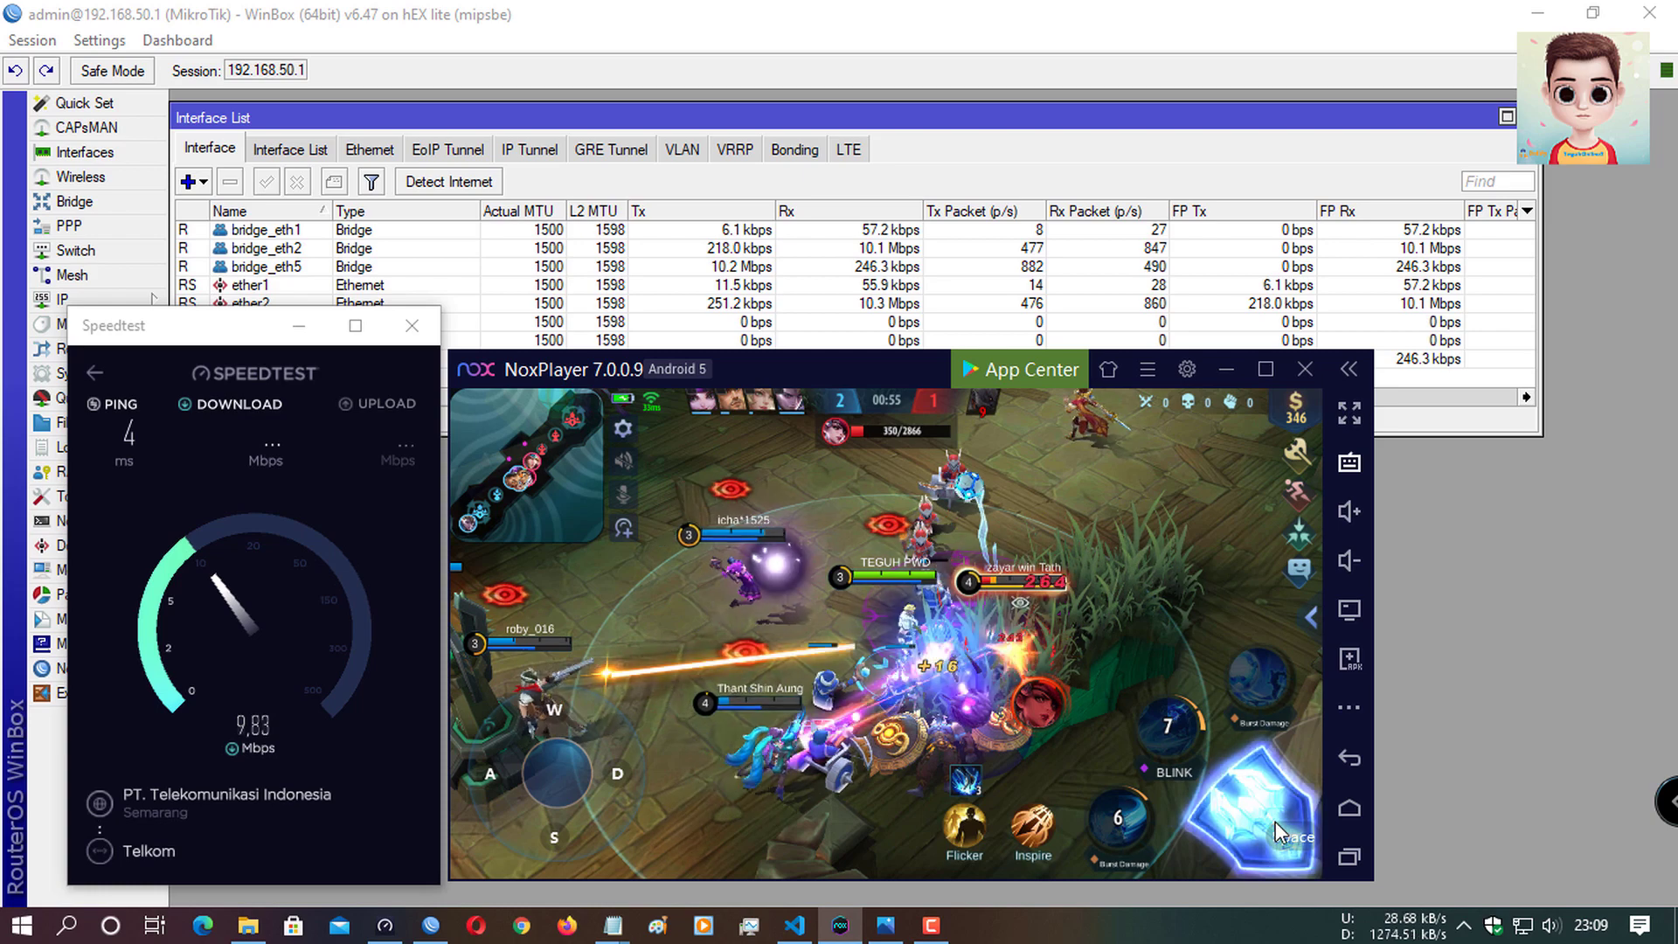
{"action": "left_click", "coordinate": [1278, 832]}
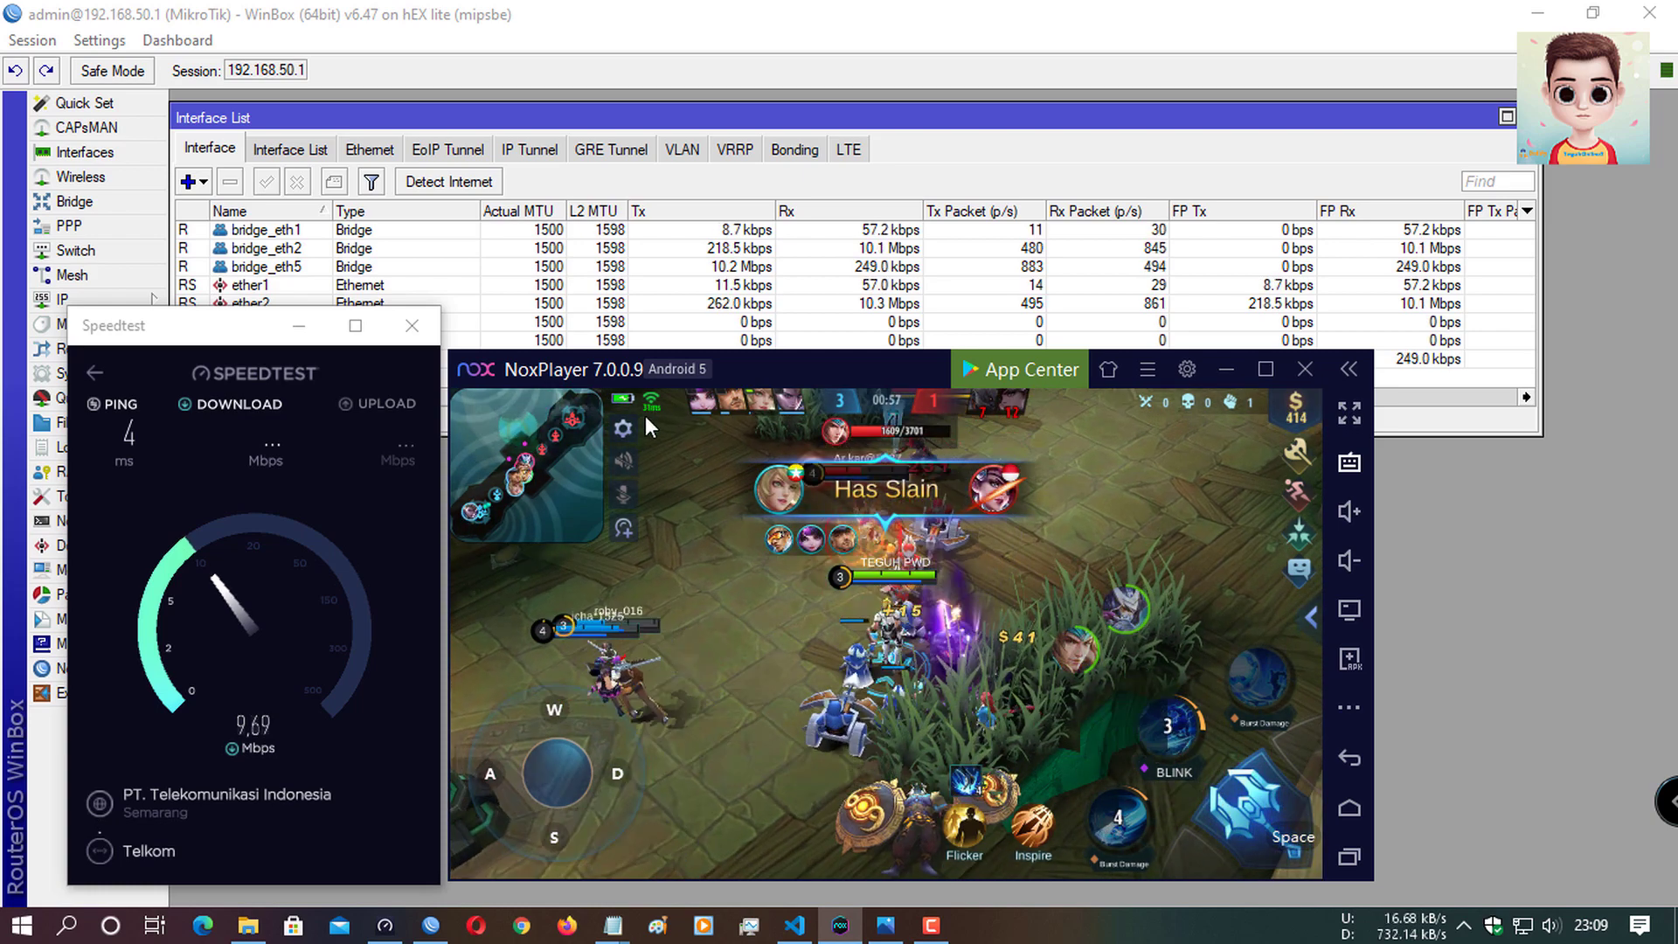
{"action": "left_click", "coordinate": [1183, 736]}
{"action": "left_click", "coordinate": [1210, 799]}
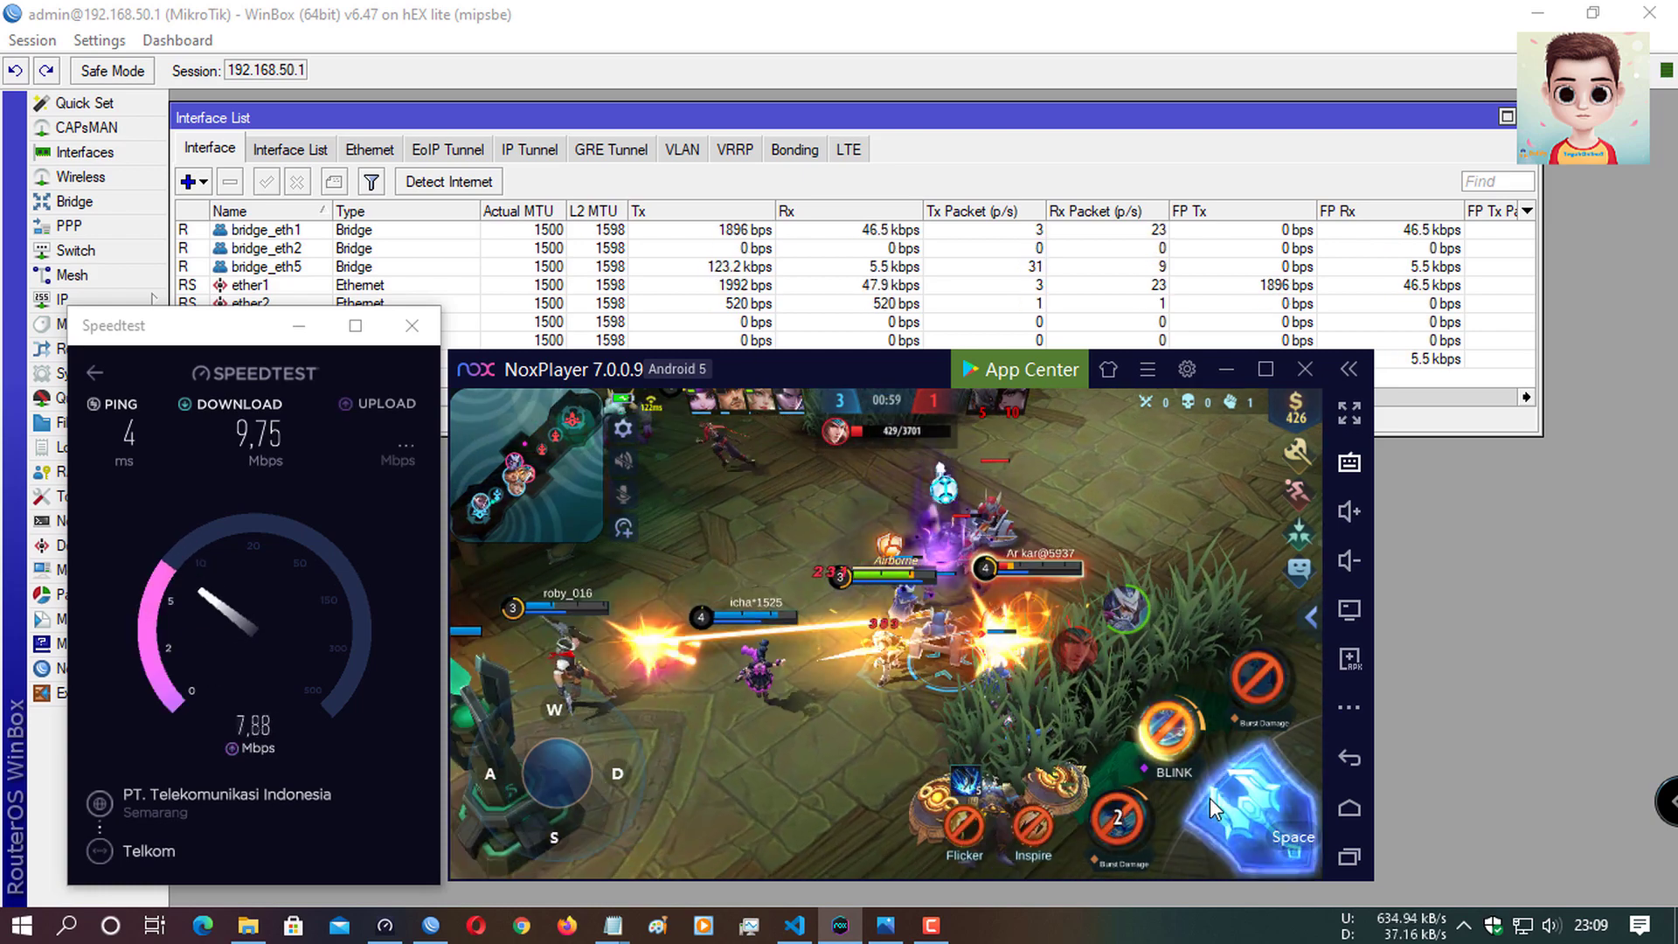
{"action": "left_click", "coordinate": [1154, 727]}
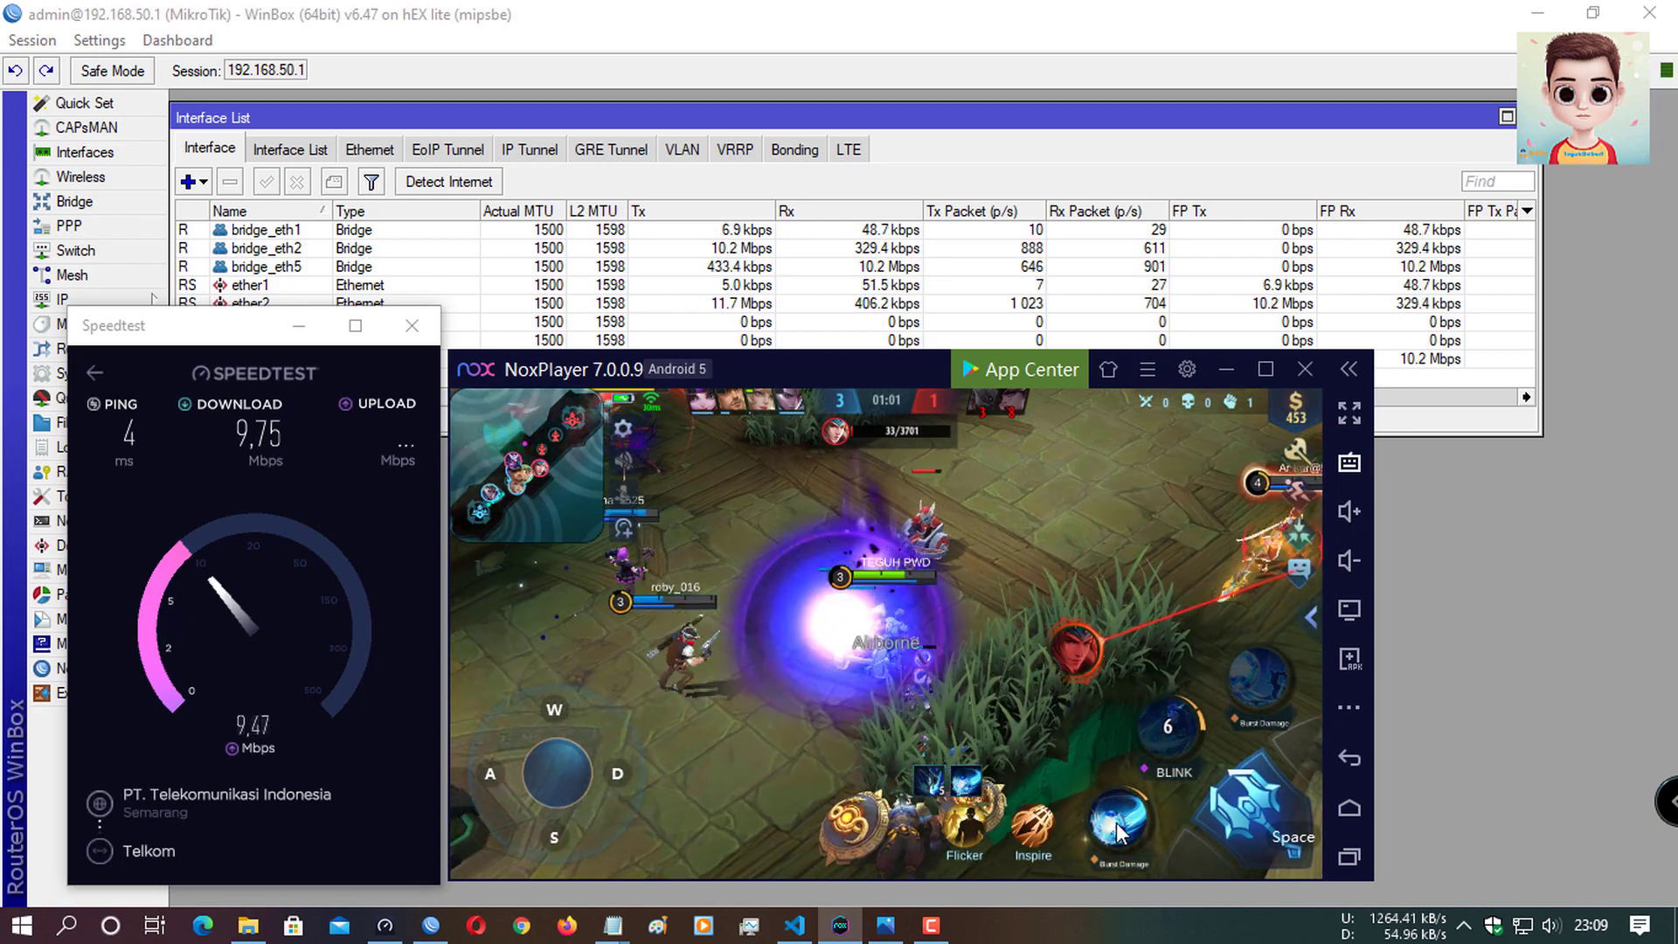
{"action": "left_click", "coordinate": [1121, 819]}
{"action": "left_click", "coordinate": [1313, 856]}
{"action": "left_click", "coordinate": [1309, 857]}
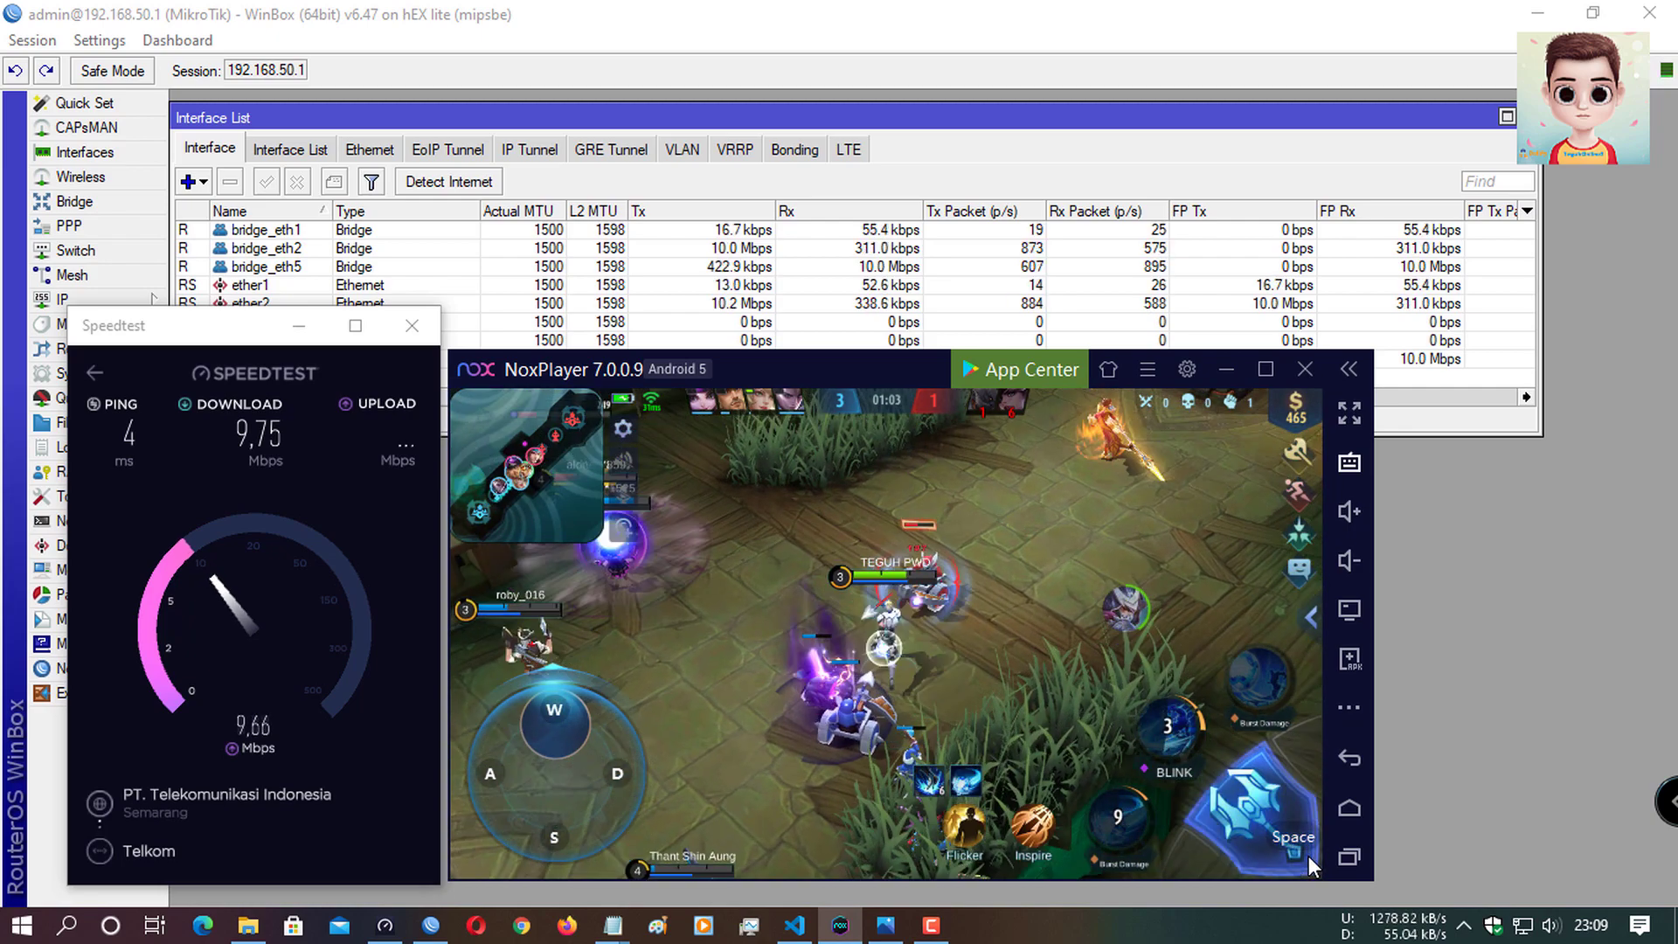
{"action": "key", "text": "a"}
{"action": "left_click", "coordinate": [1309, 856]}
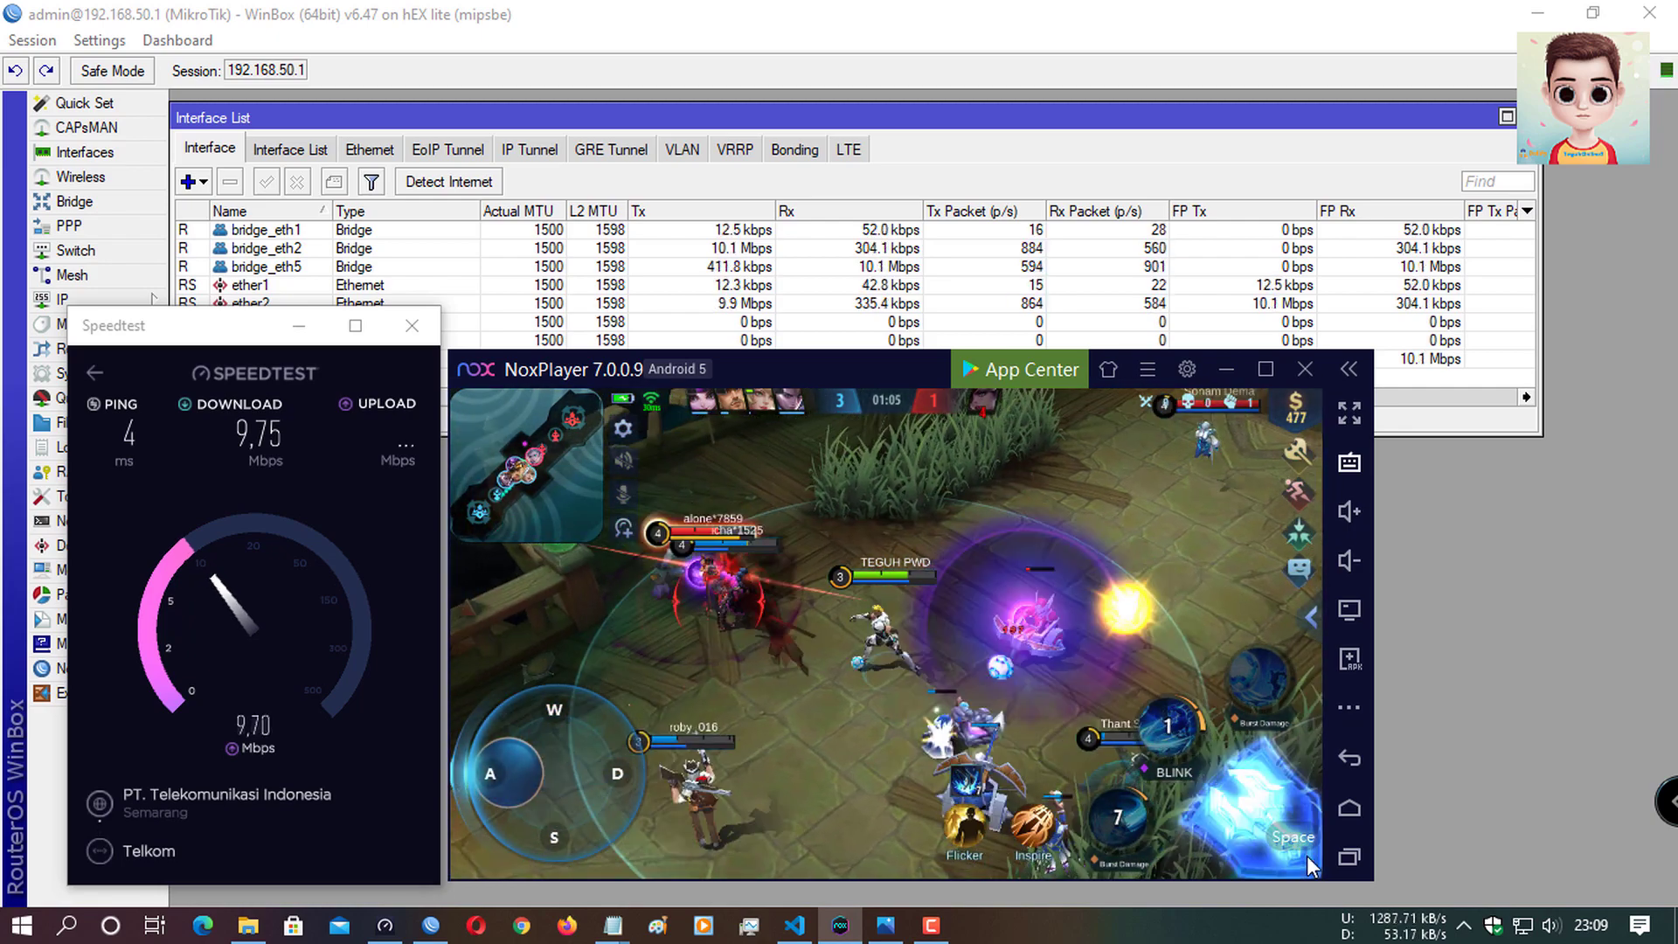
{"action": "left_click", "coordinate": [1167, 729]}
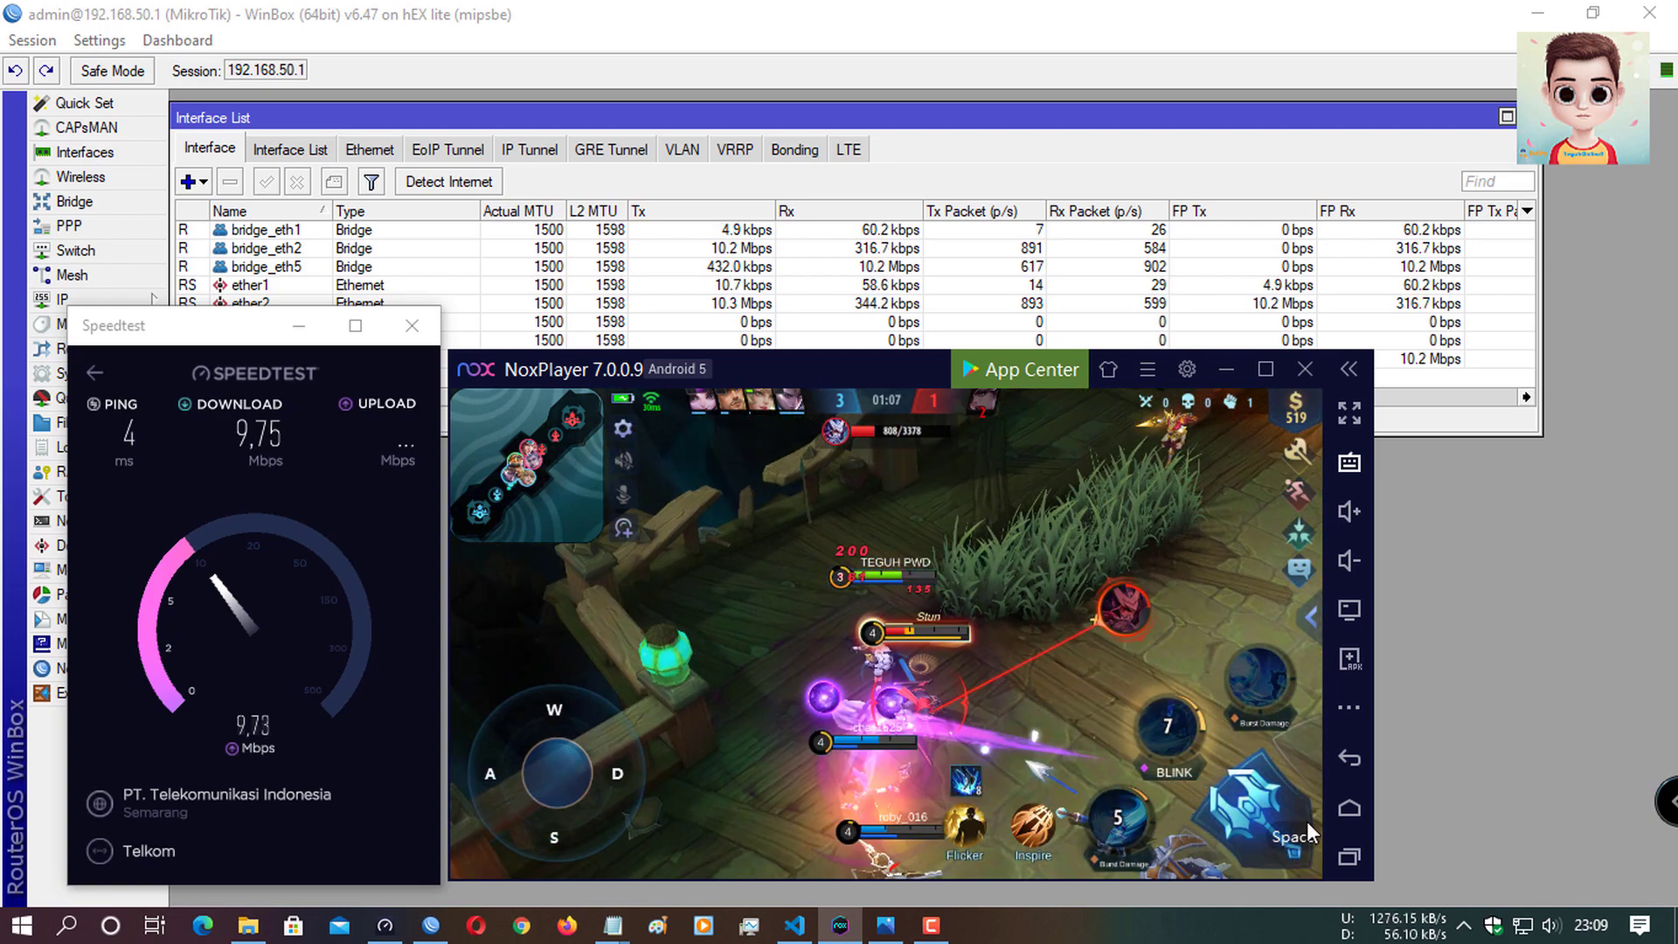
{"action": "left_click", "coordinate": [1307, 828]}
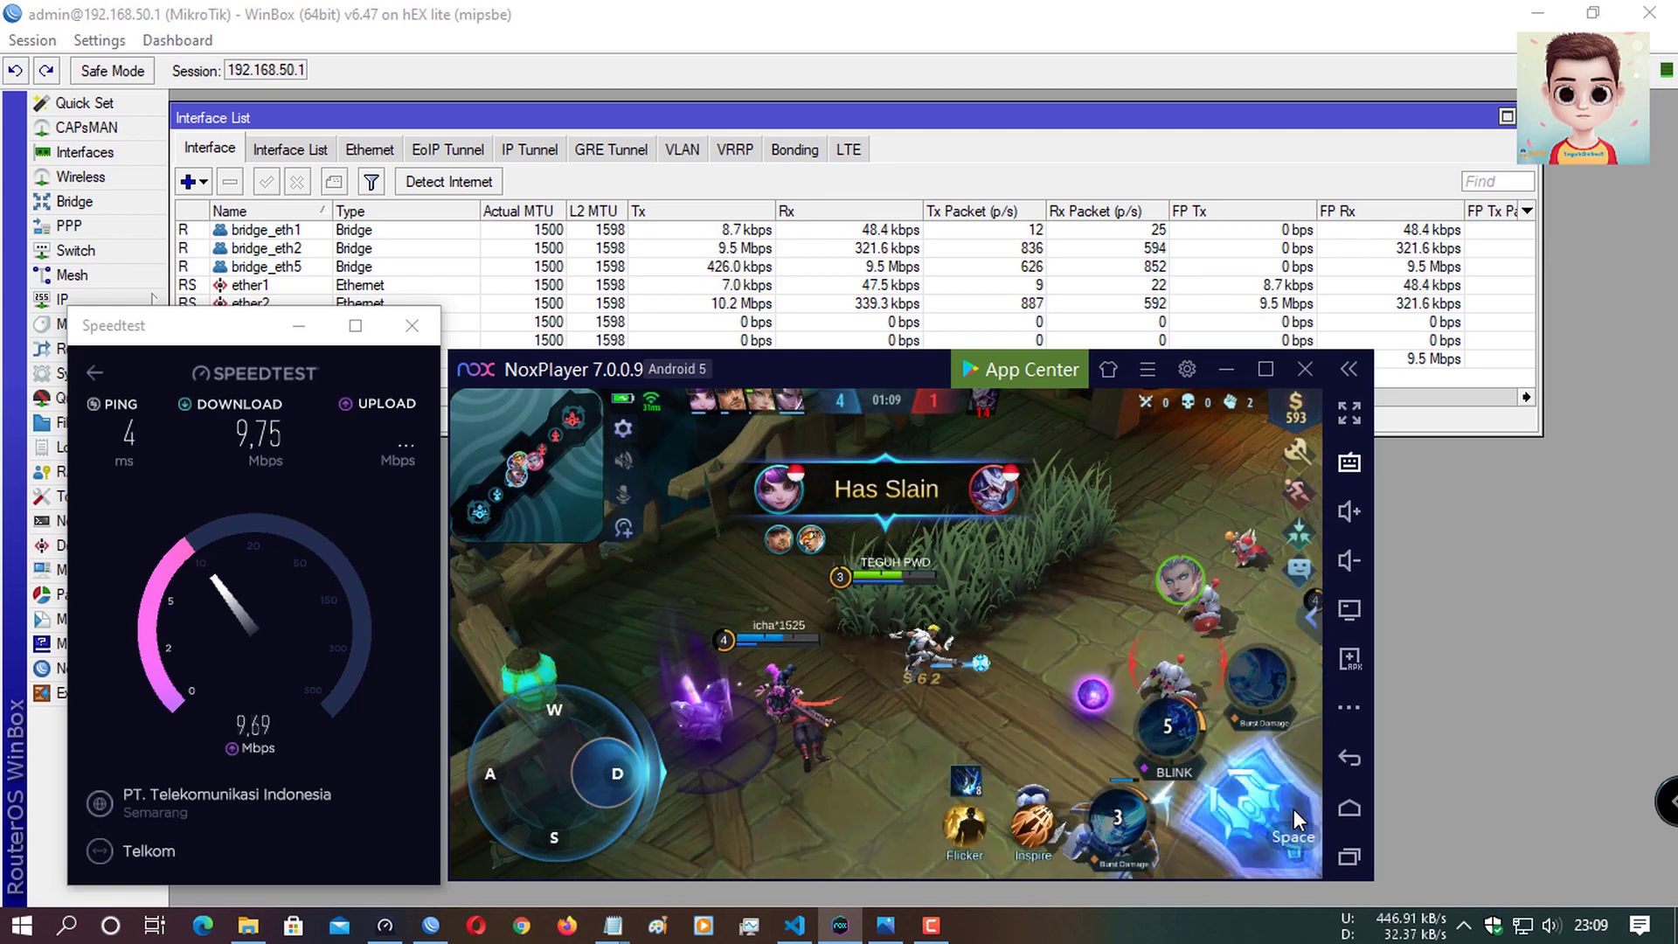
{"action": "key", "text": "s"}
{"action": "key", "text": "a"}
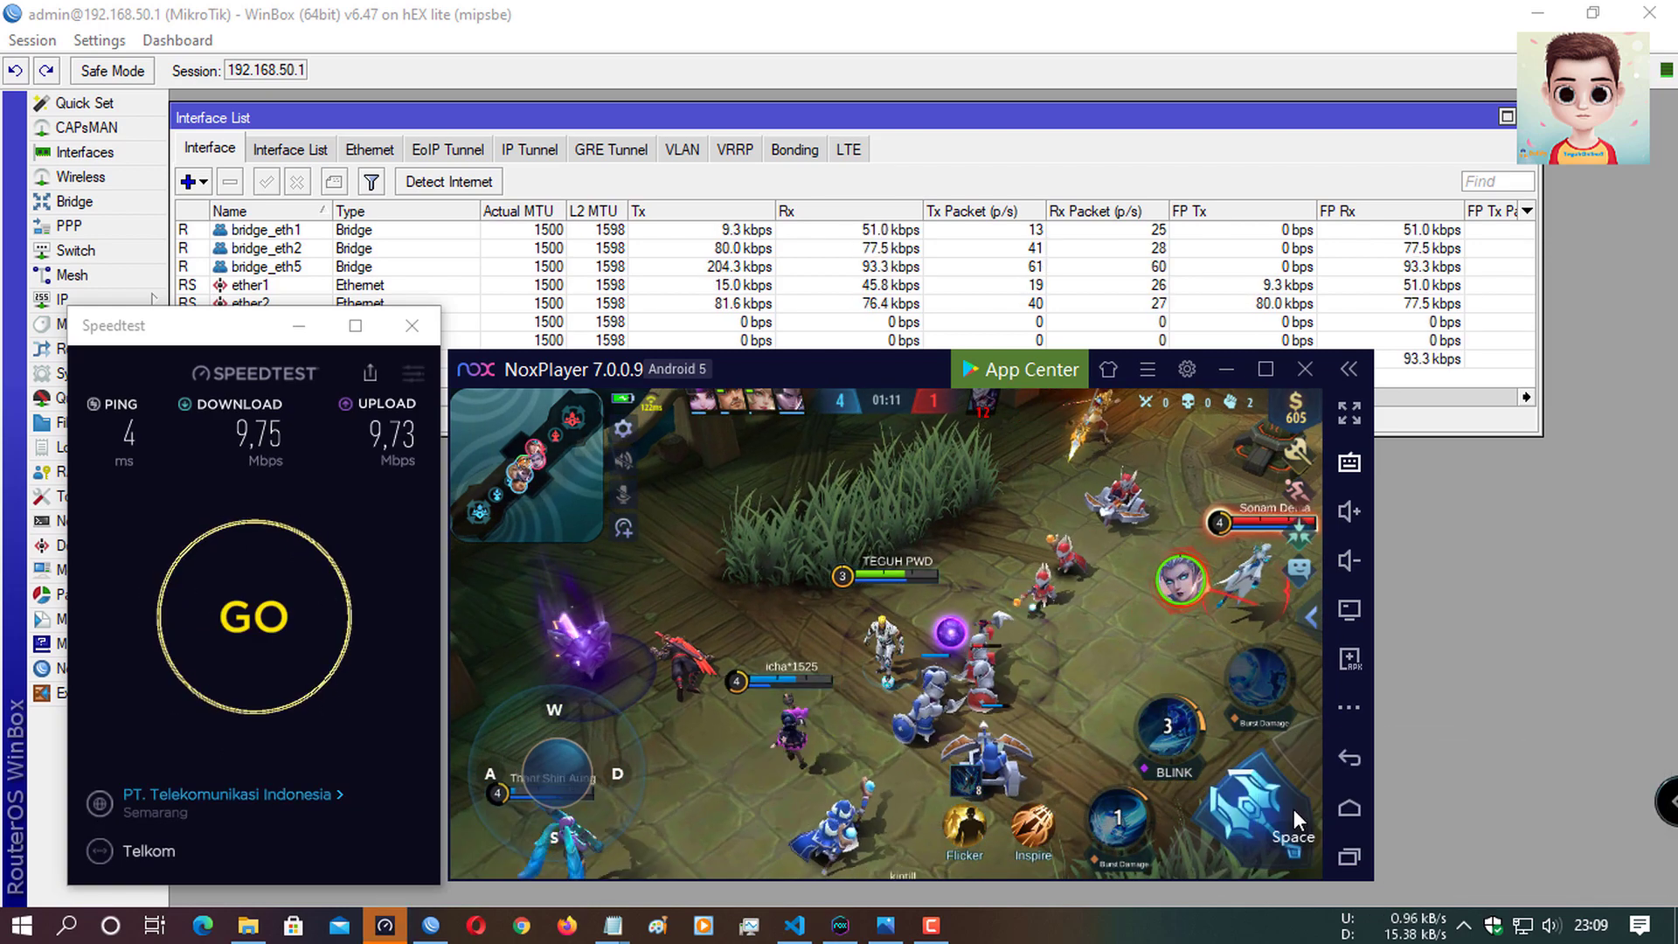
Step: Continue the team fight with the ultimate, the other skills and Inspire, and upgrade the BLINK skill
{"action": "left_click", "coordinate": [1255, 832]}
{"action": "left_click", "coordinate": [1250, 710]}
{"action": "left_click", "coordinate": [1266, 800]}
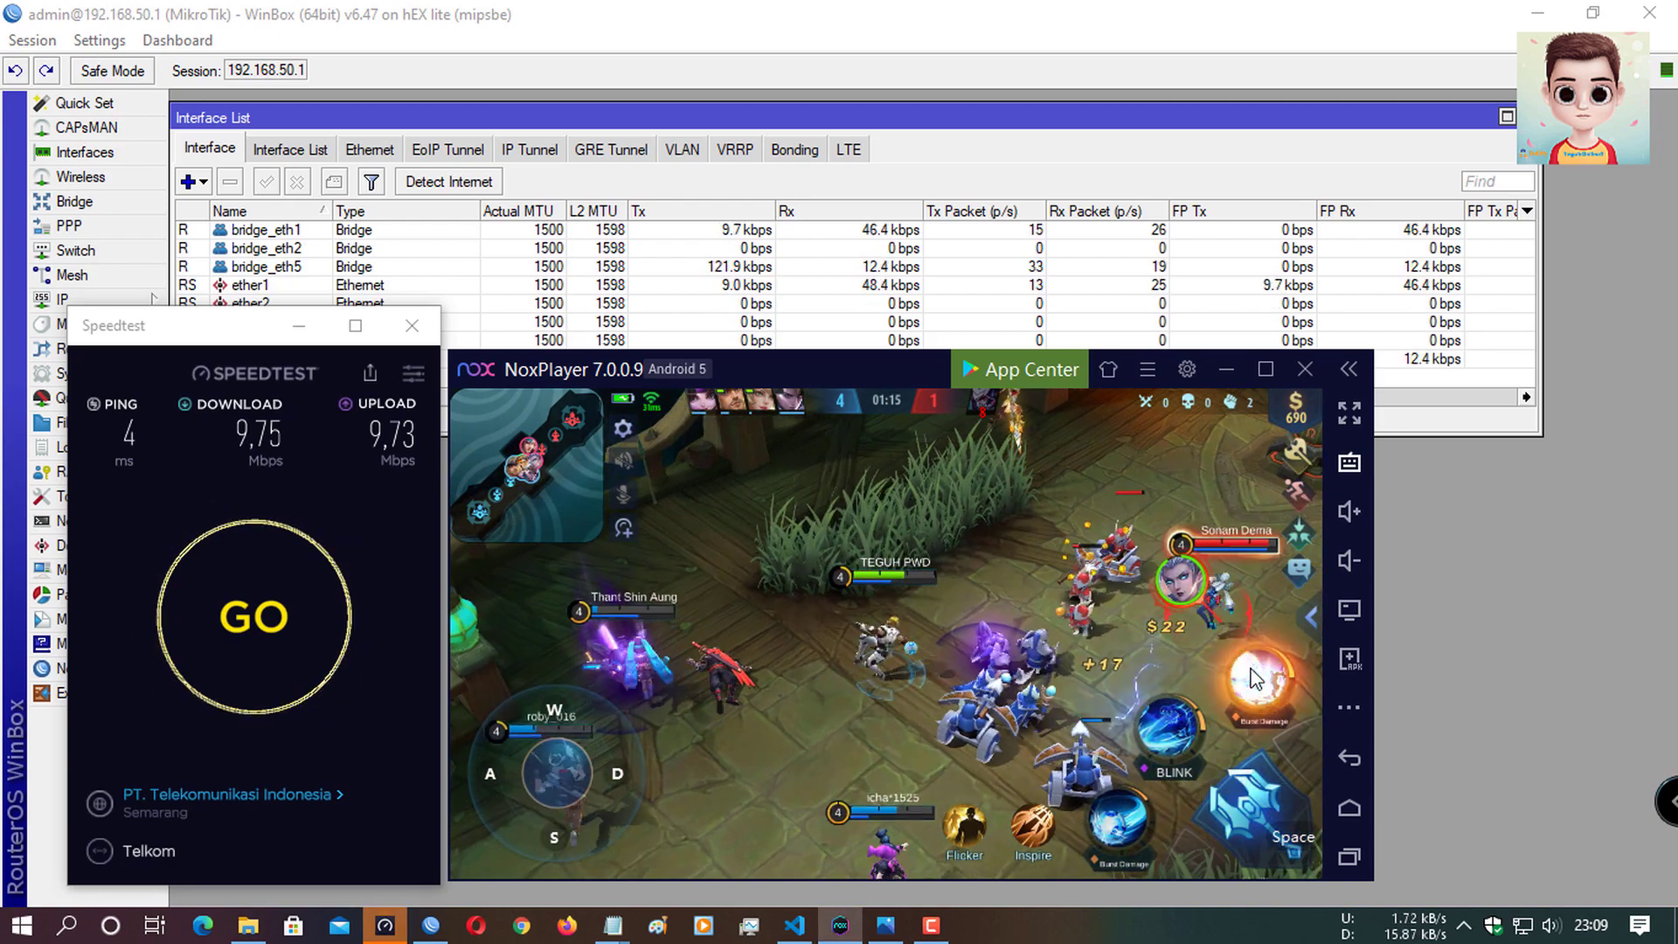
{"action": "left_click", "coordinate": [1251, 668]}
{"action": "left_click", "coordinate": [1161, 724]}
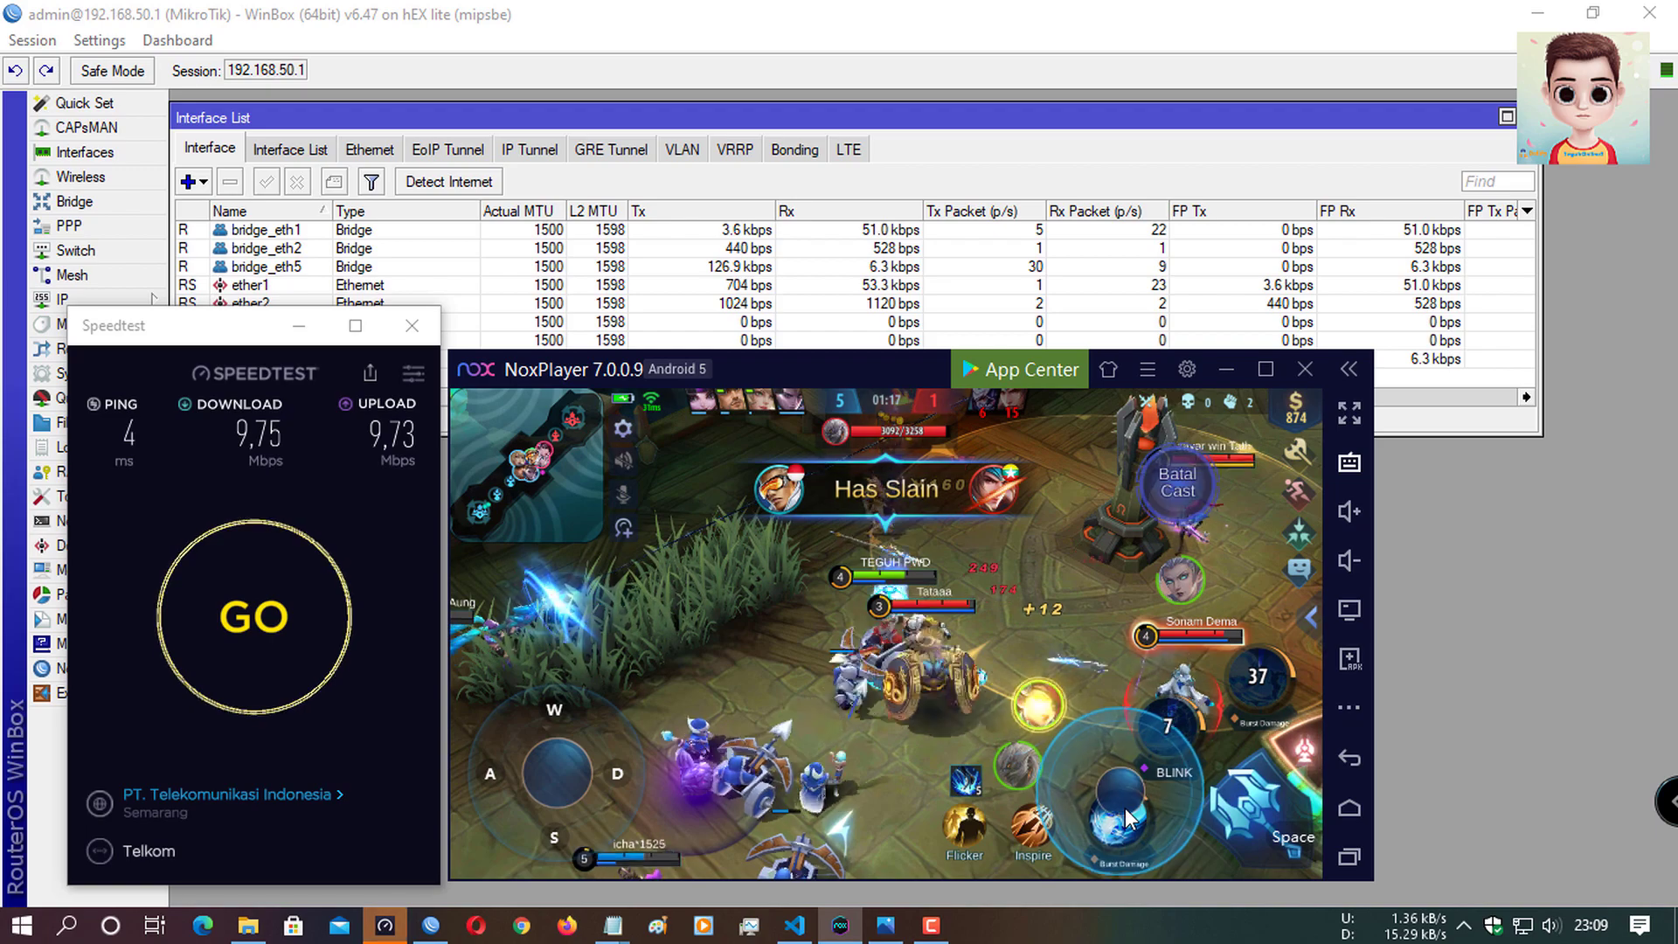
{"action": "left_click", "coordinate": [1033, 826]}
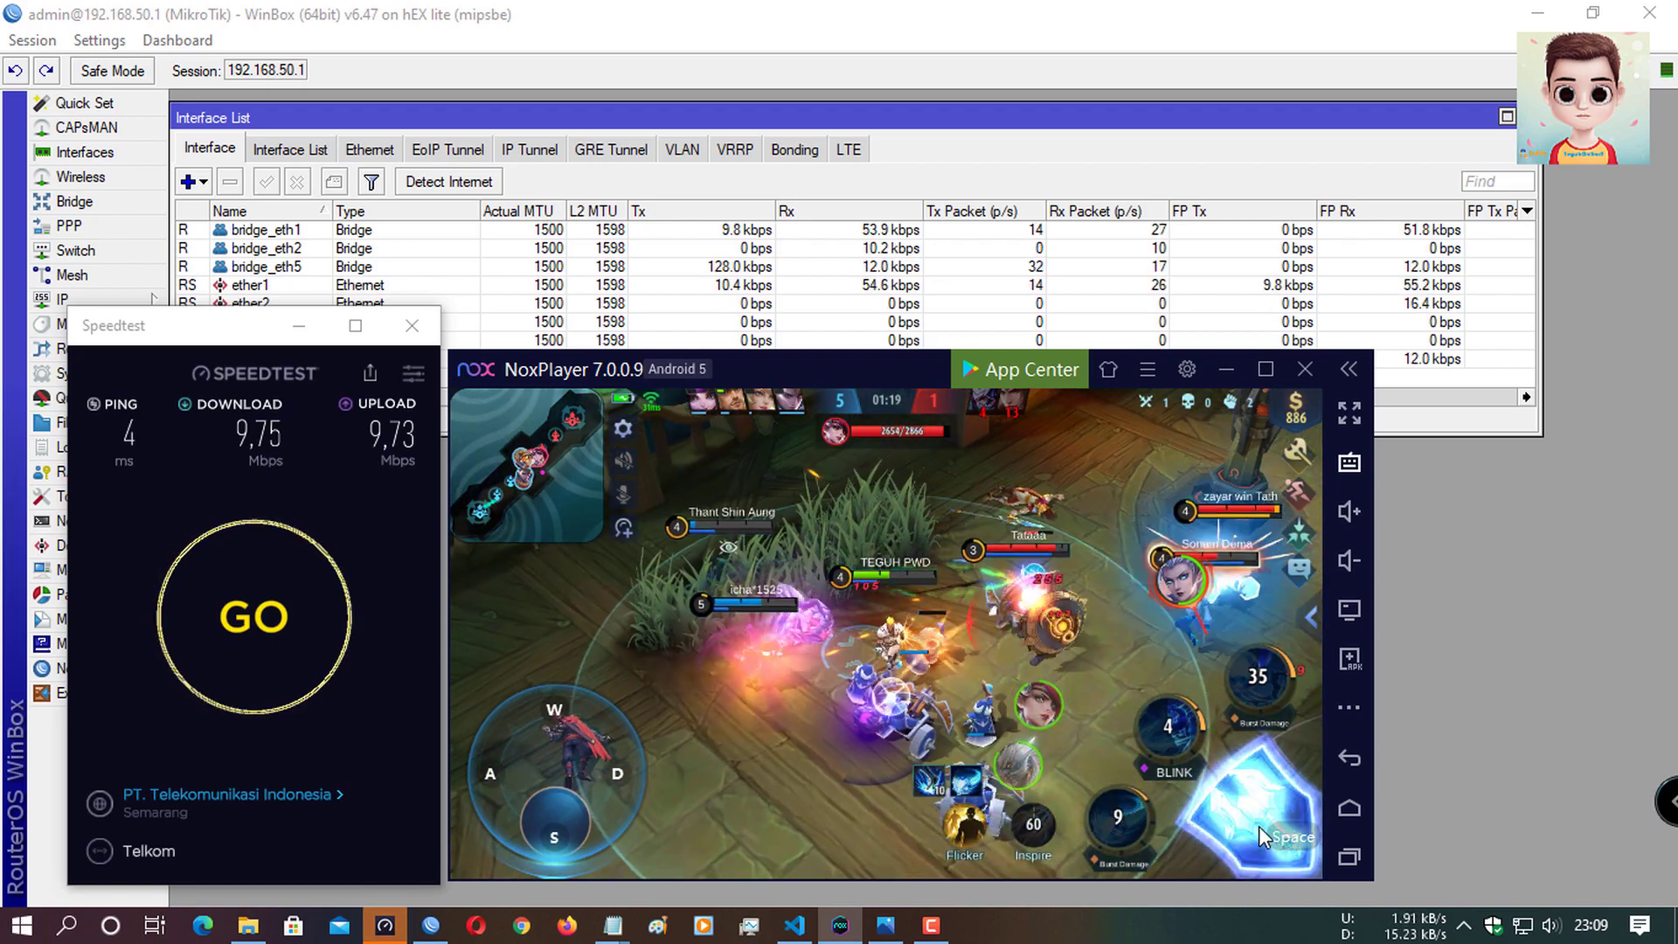
{"action": "key", "text": "s"}
{"action": "left_click", "coordinate": [1259, 826]}
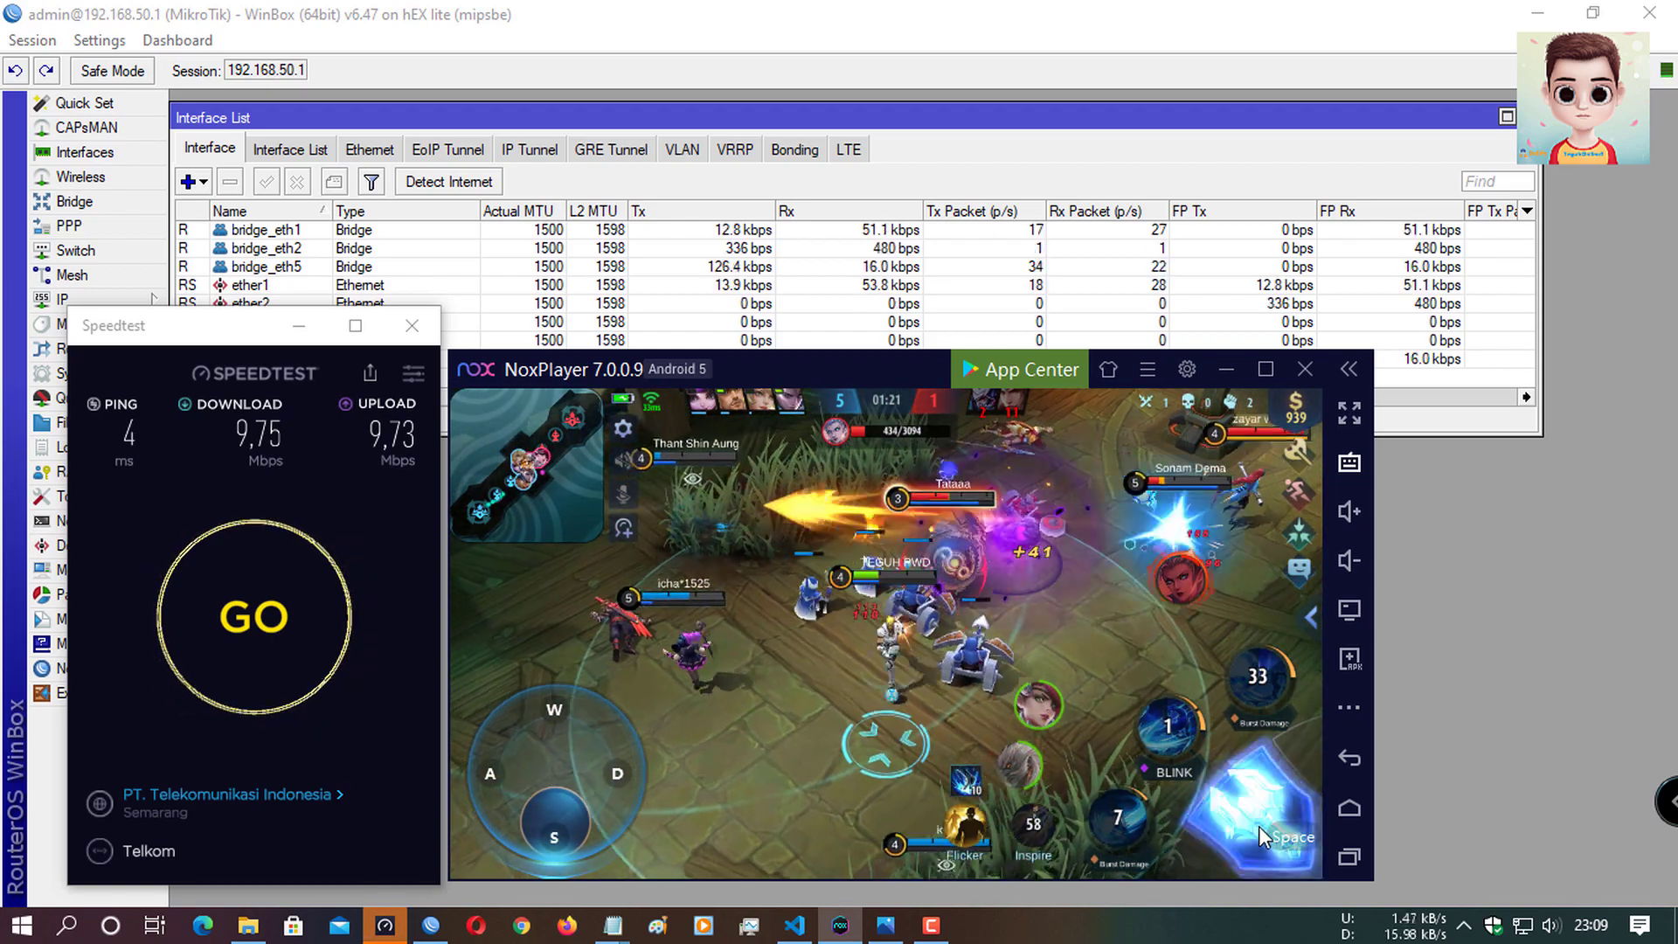
{"action": "key", "text": "a"}
{"action": "left_click", "coordinate": [1184, 722]}
{"action": "left_click", "coordinate": [1278, 817]}
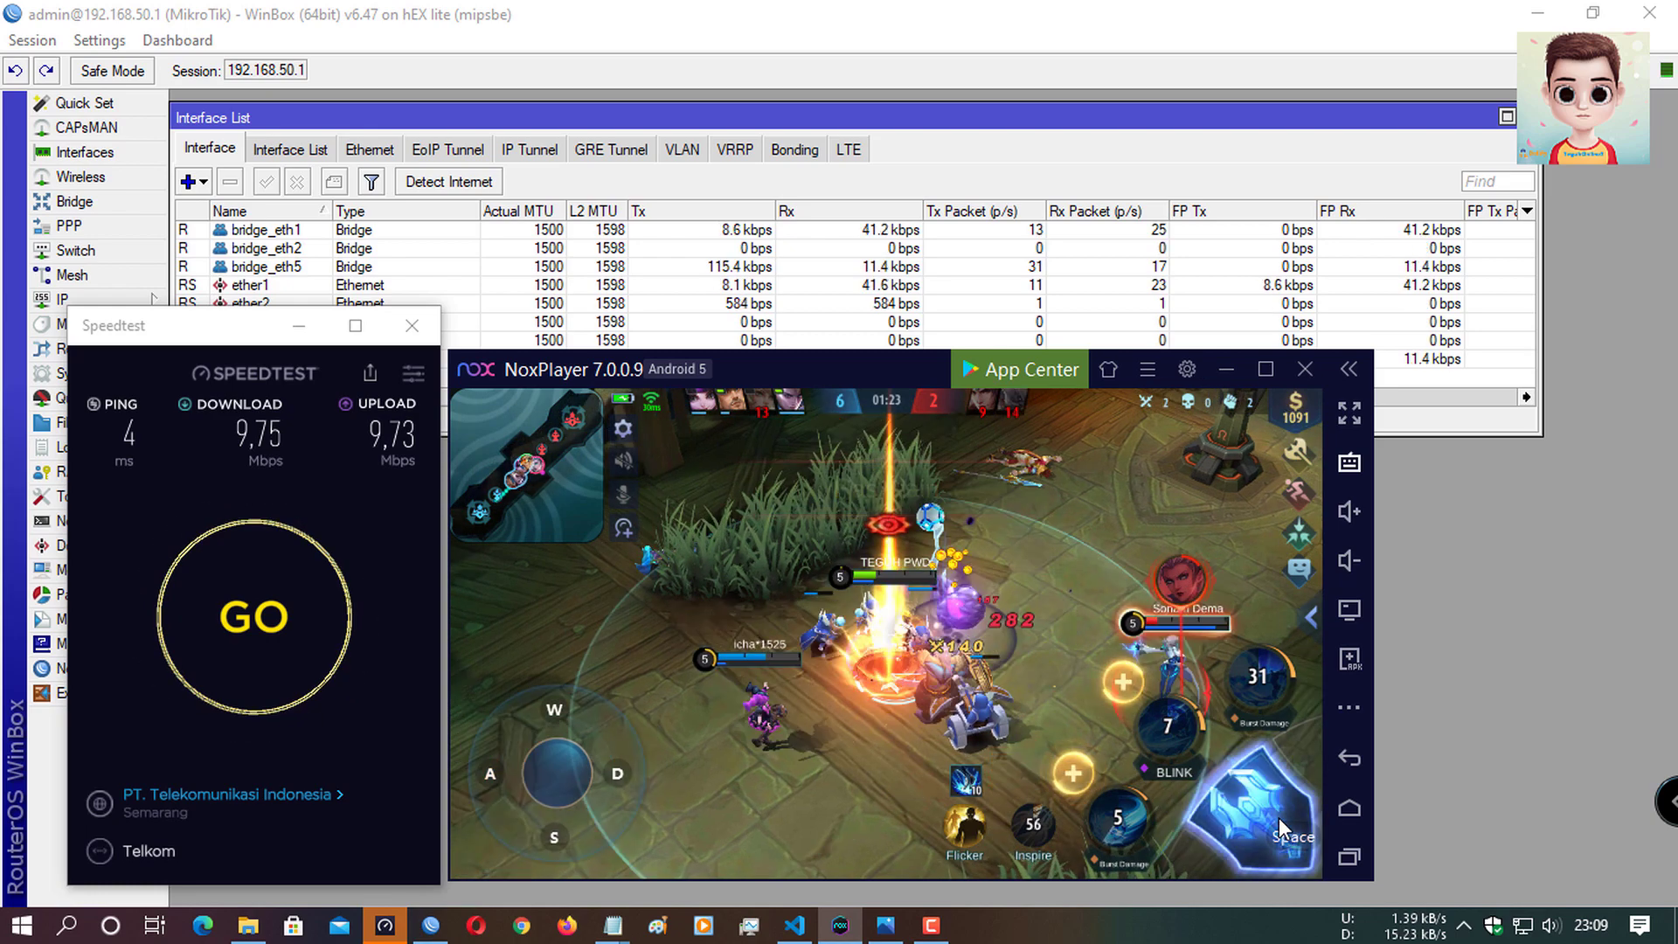
{"action": "left_click", "coordinate": [1123, 683]}
{"action": "left_click", "coordinate": [1245, 819]}
{"action": "key", "text": "a"}
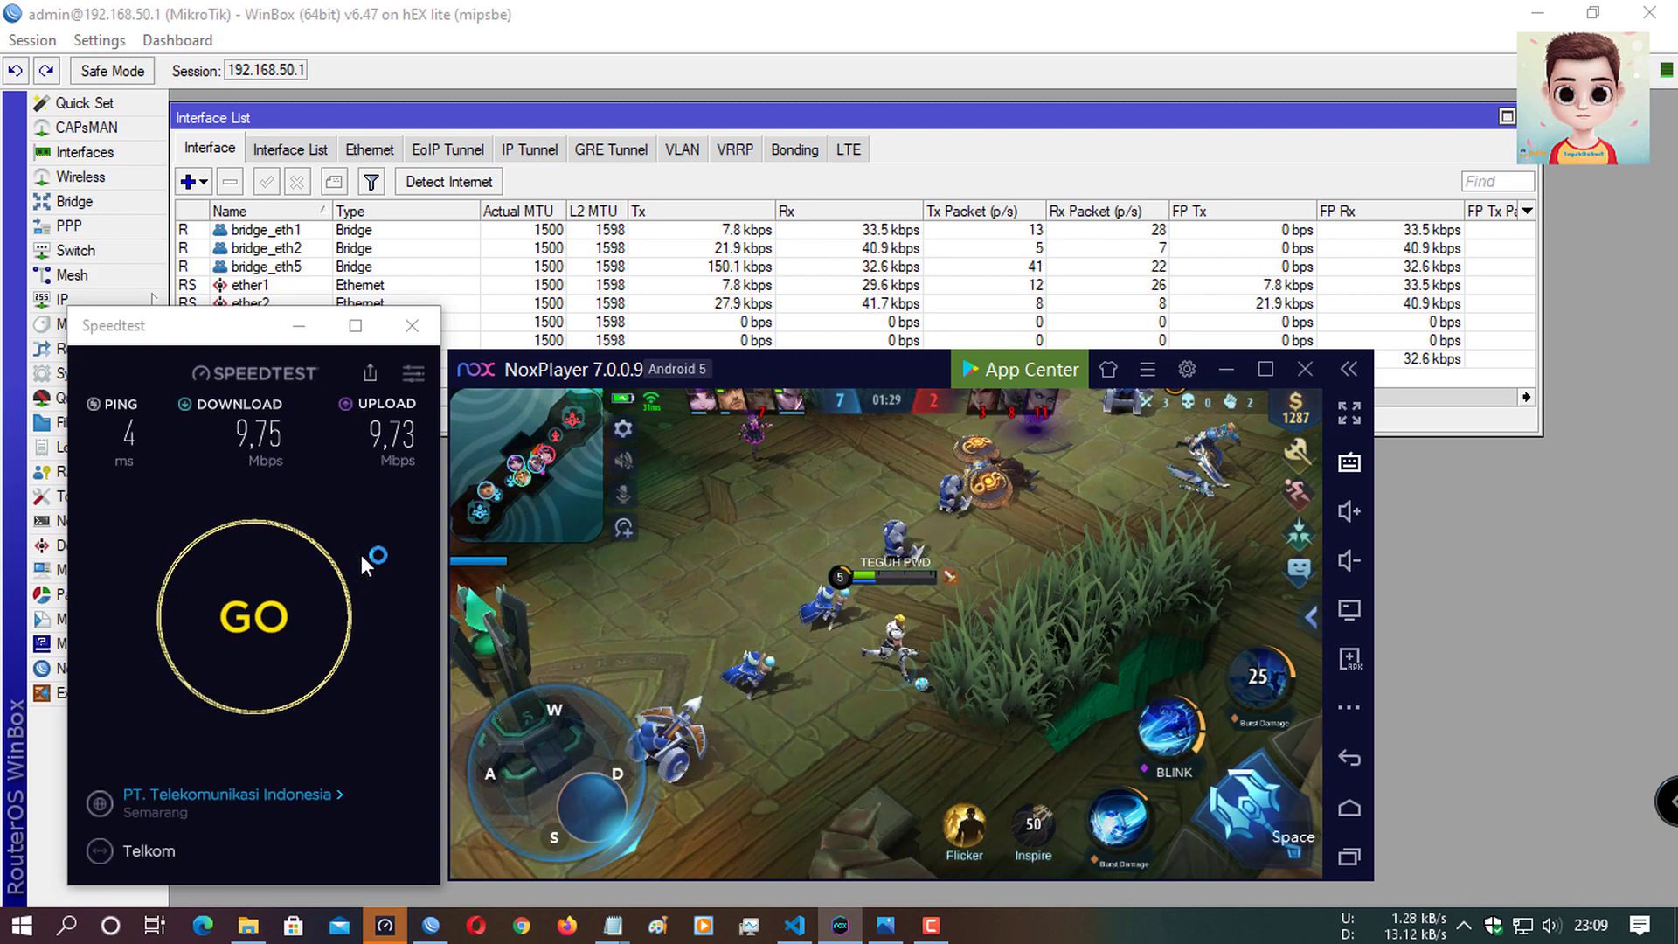
Step: Pull the hero back from the lane and switch to Internet Download Manager
{"action": "key", "text": "a+s"}
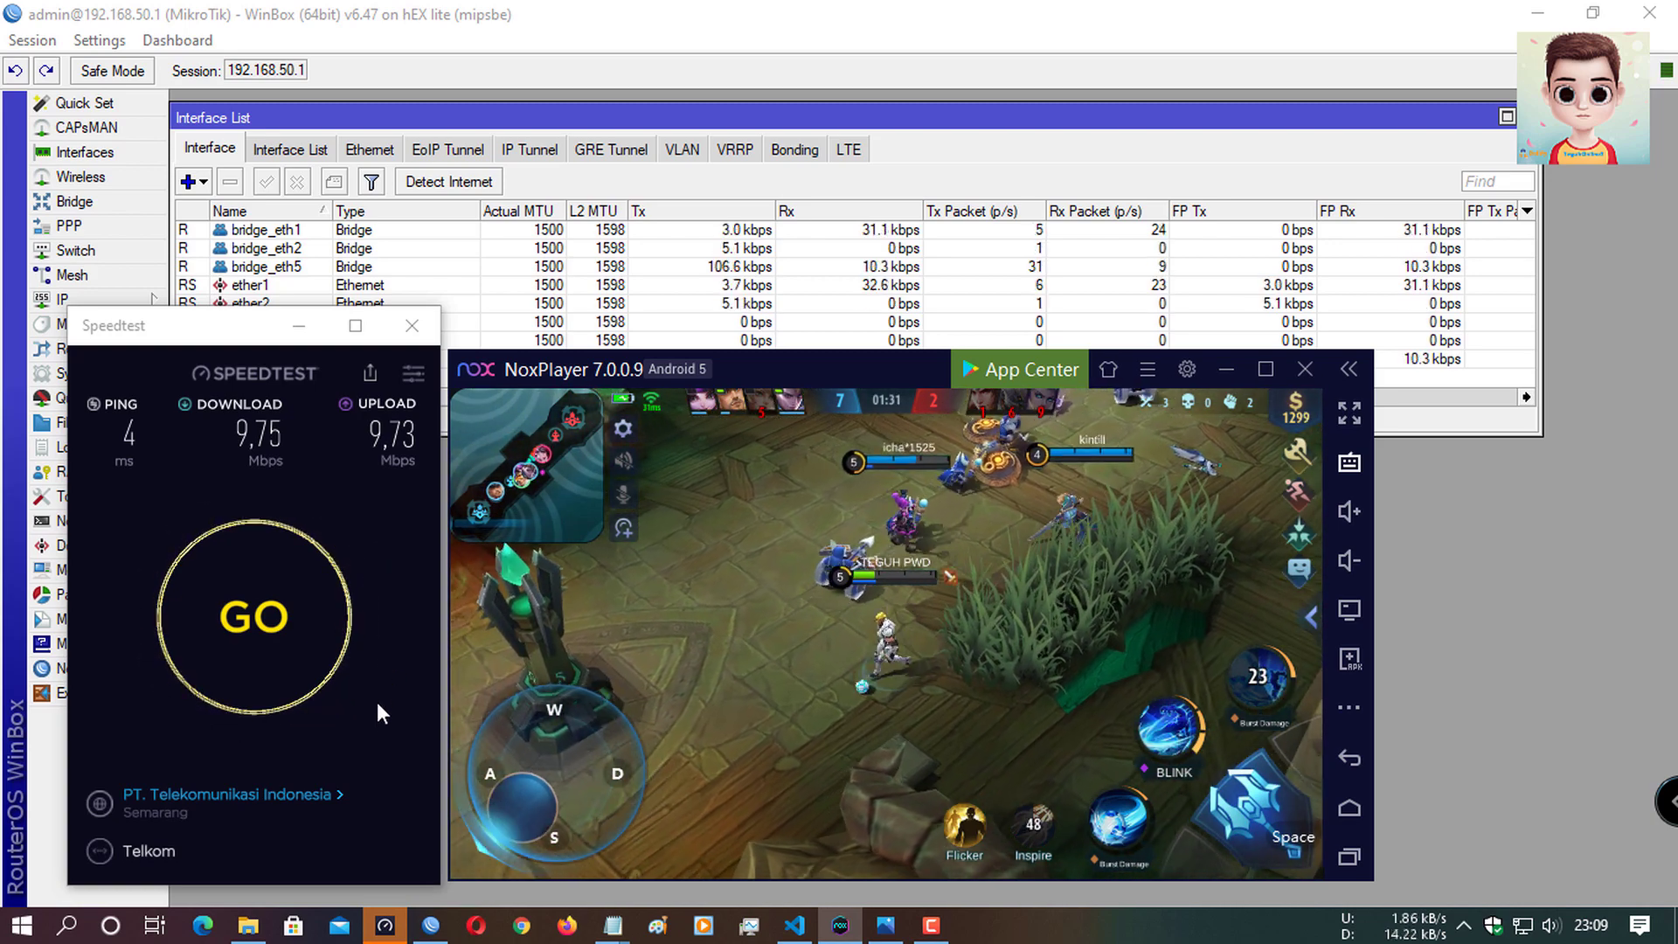
{"action": "left_click", "coordinate": [1464, 925]}
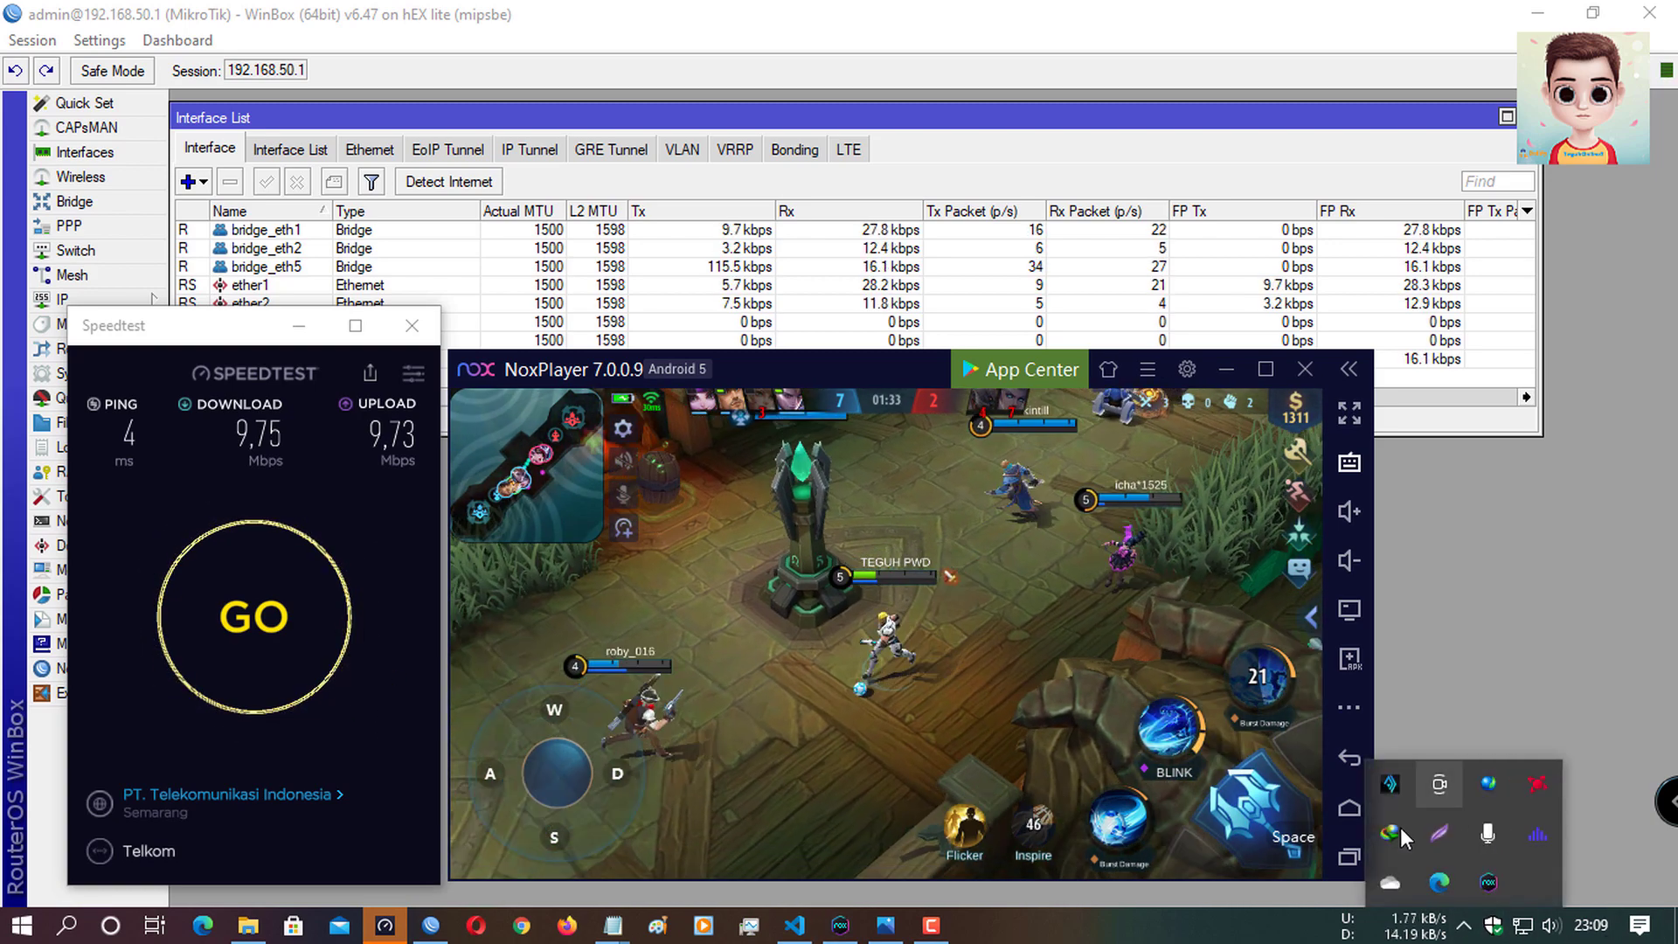
{"action": "double_click", "coordinate": [1398, 829]}
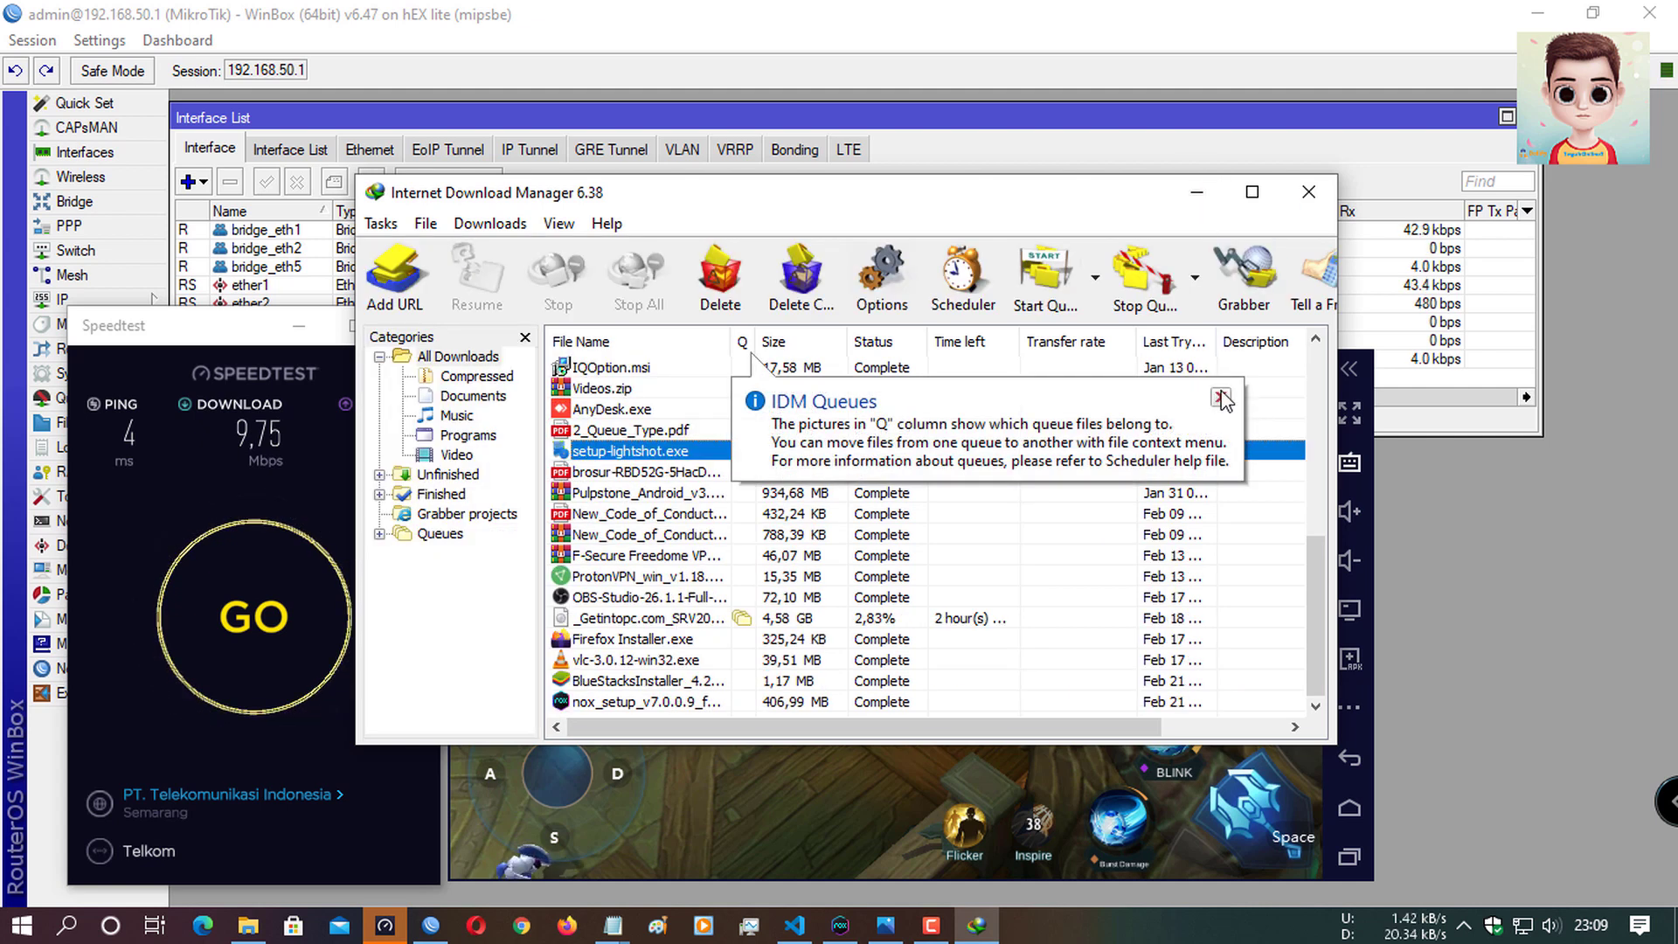
Step: Resume the unfinished SRV2016.STD.ENU.JAN2021.iso download and place its progress window beside the emulator, with the download list minimized
{"action": "left_click", "coordinate": [1222, 400]}
{"action": "left_click", "coordinate": [745, 618]}
{"action": "scroll", "coordinate": [745, 580], "scroll_direction": "up", "scroll_amount": 4}
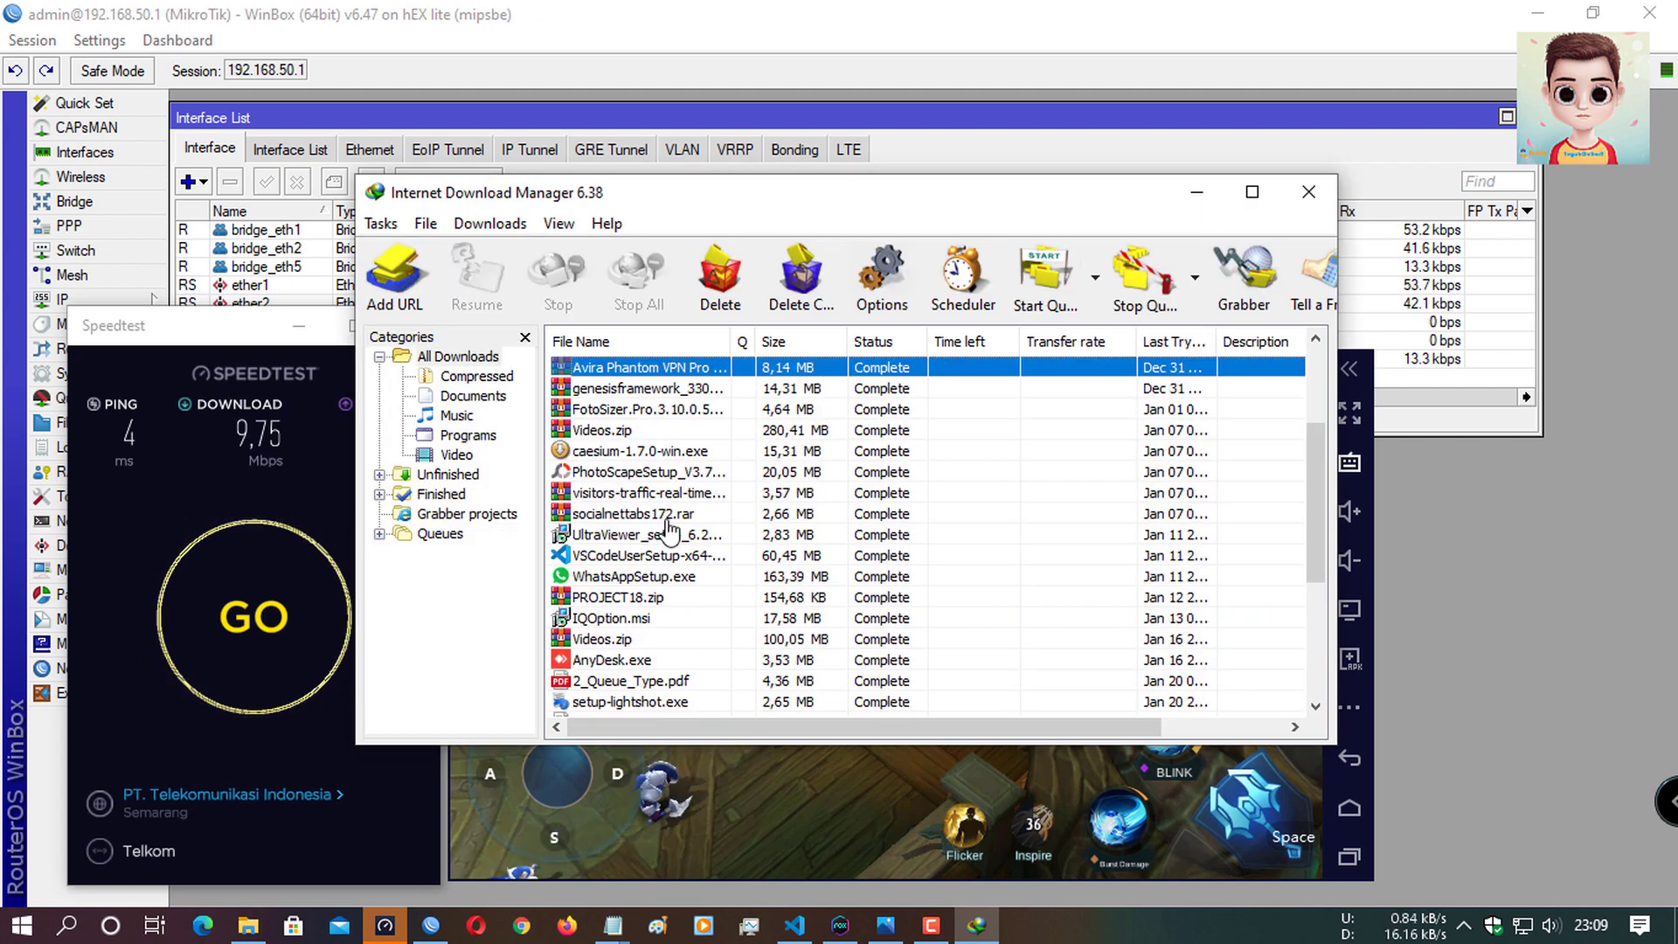
{"action": "scroll", "coordinate": [910, 612], "scroll_direction": "down", "scroll_amount": 4}
{"action": "double_click", "coordinate": [920, 621]}
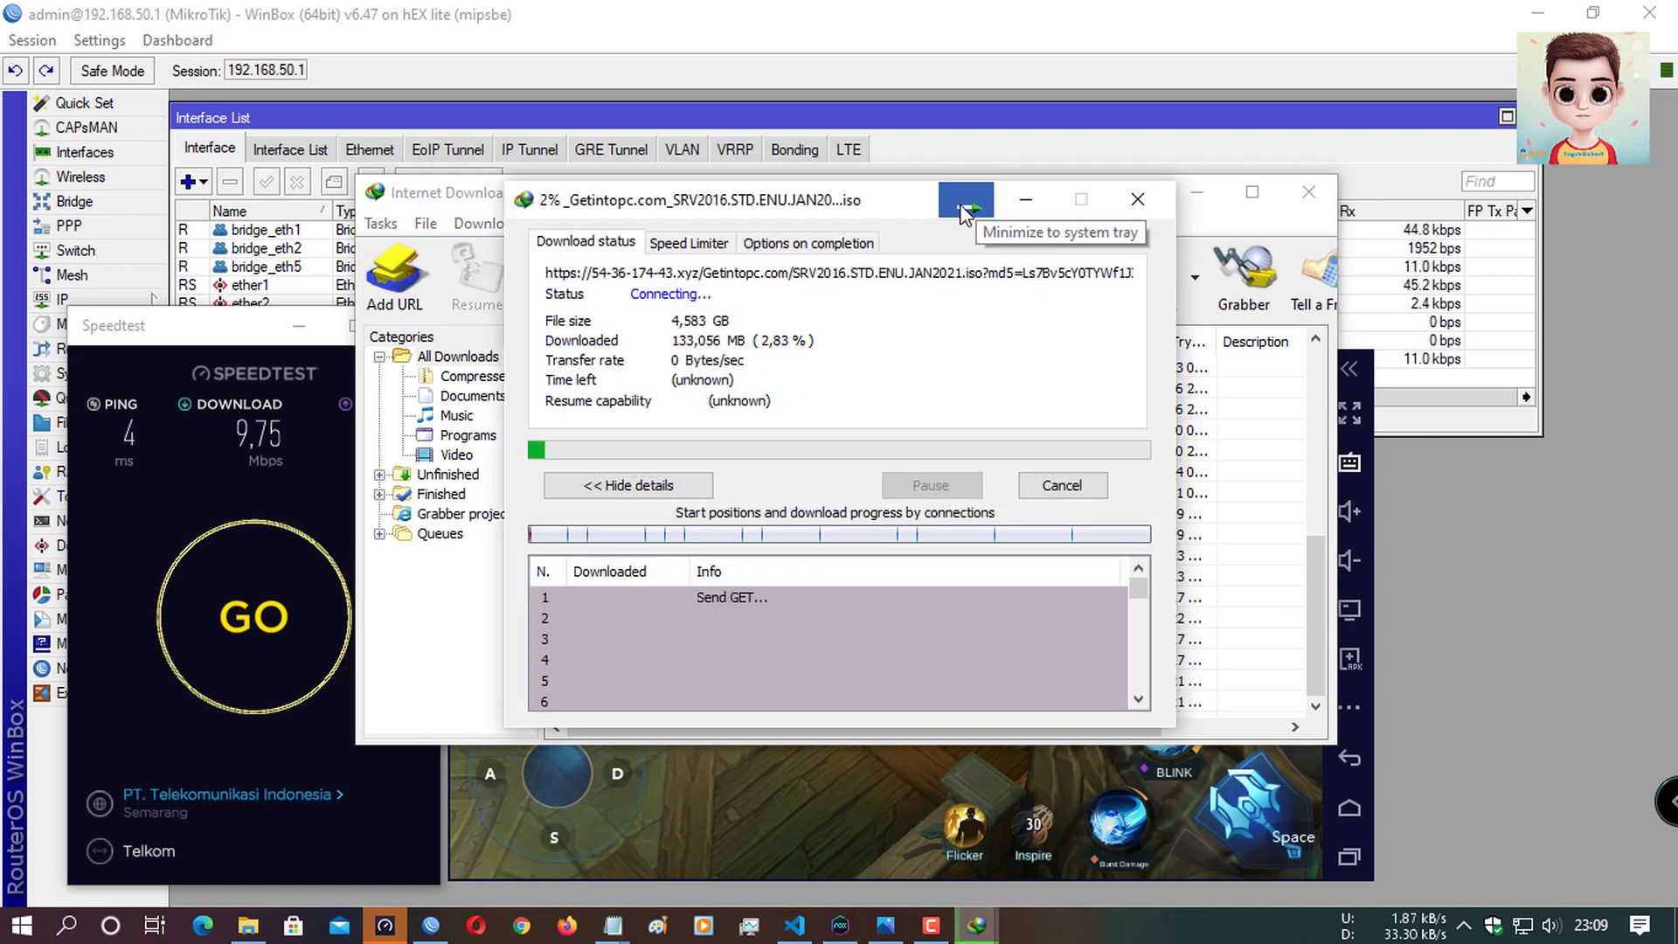
{"action": "left_click", "coordinate": [1199, 196]}
{"action": "left_click_drag", "start_coordinate": [840, 210], "coordinate": [1616, 214]}
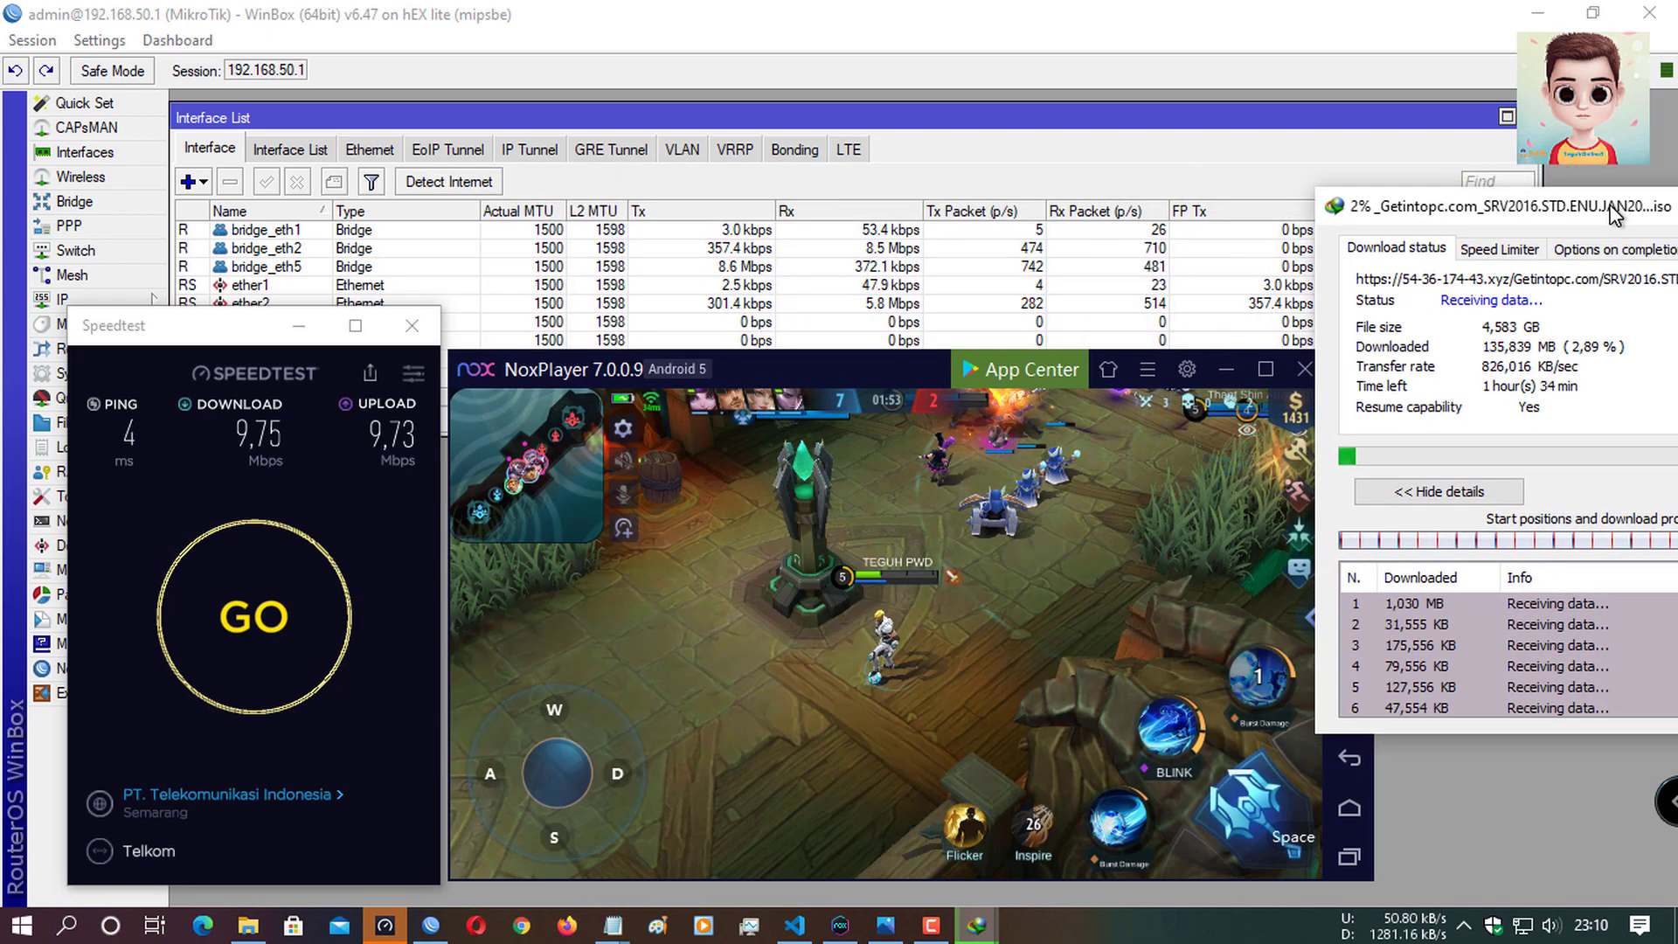
Step: Return to the match, dismiss the AFK warning, and move the hero around the turret while the download runs
{"action": "left_click", "coordinate": [965, 467]}
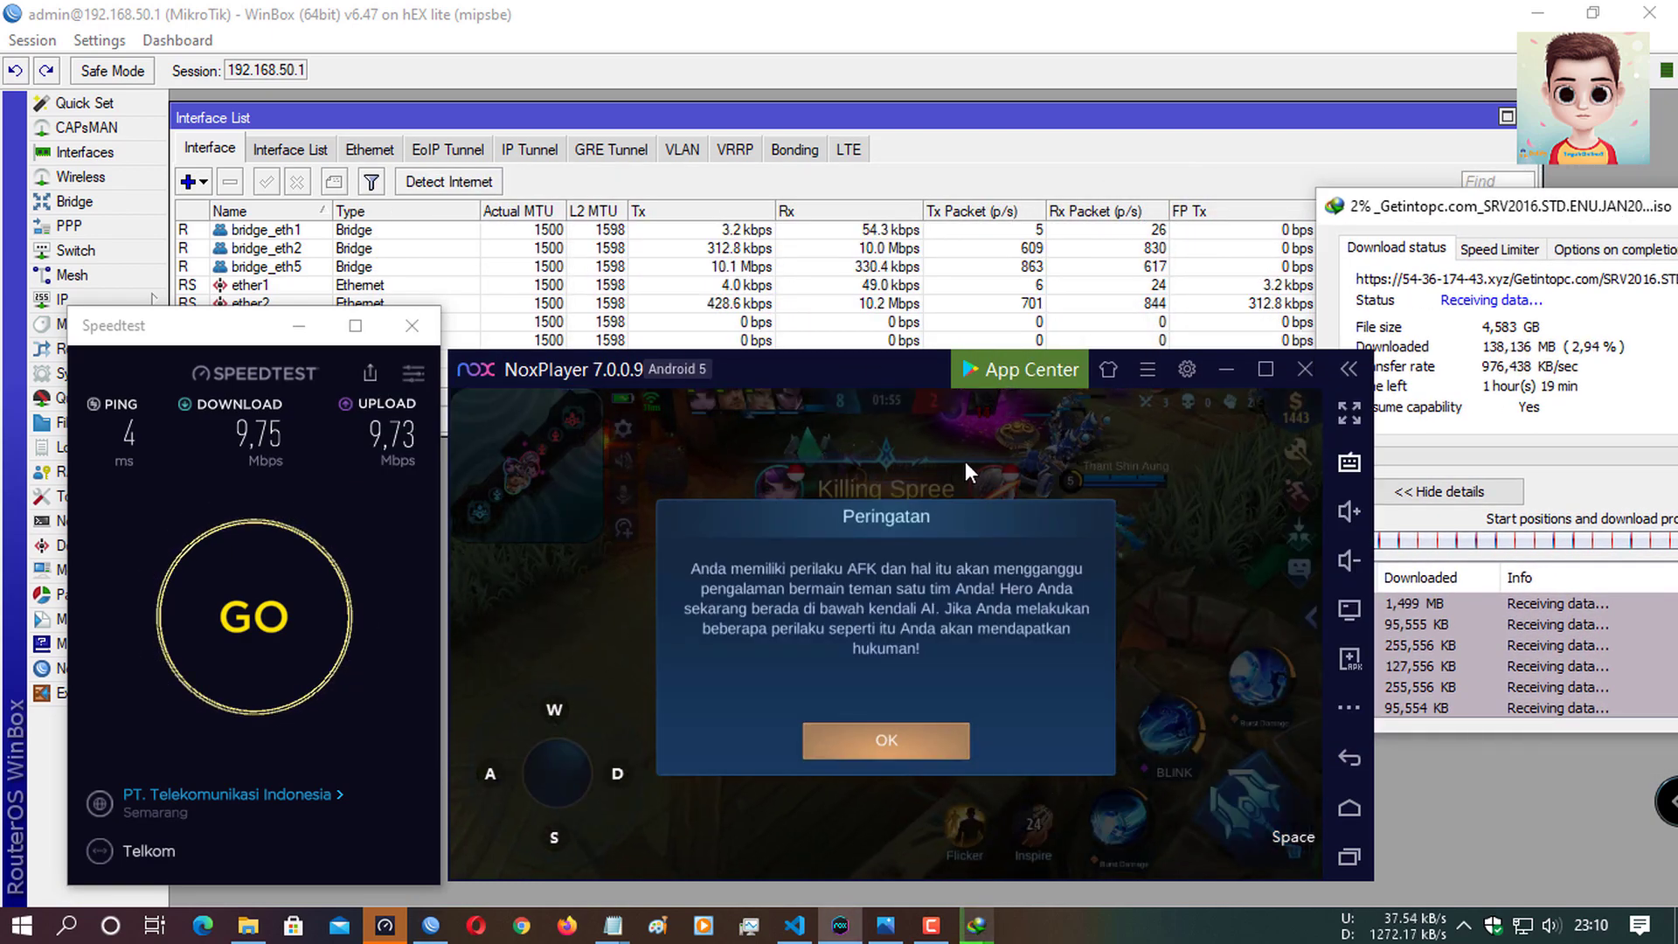
{"action": "left_click", "coordinate": [878, 750]}
{"action": "left_click_drag", "start_coordinate": [894, 374], "coordinate": [829, 370]}
{"action": "key", "text": "a"}
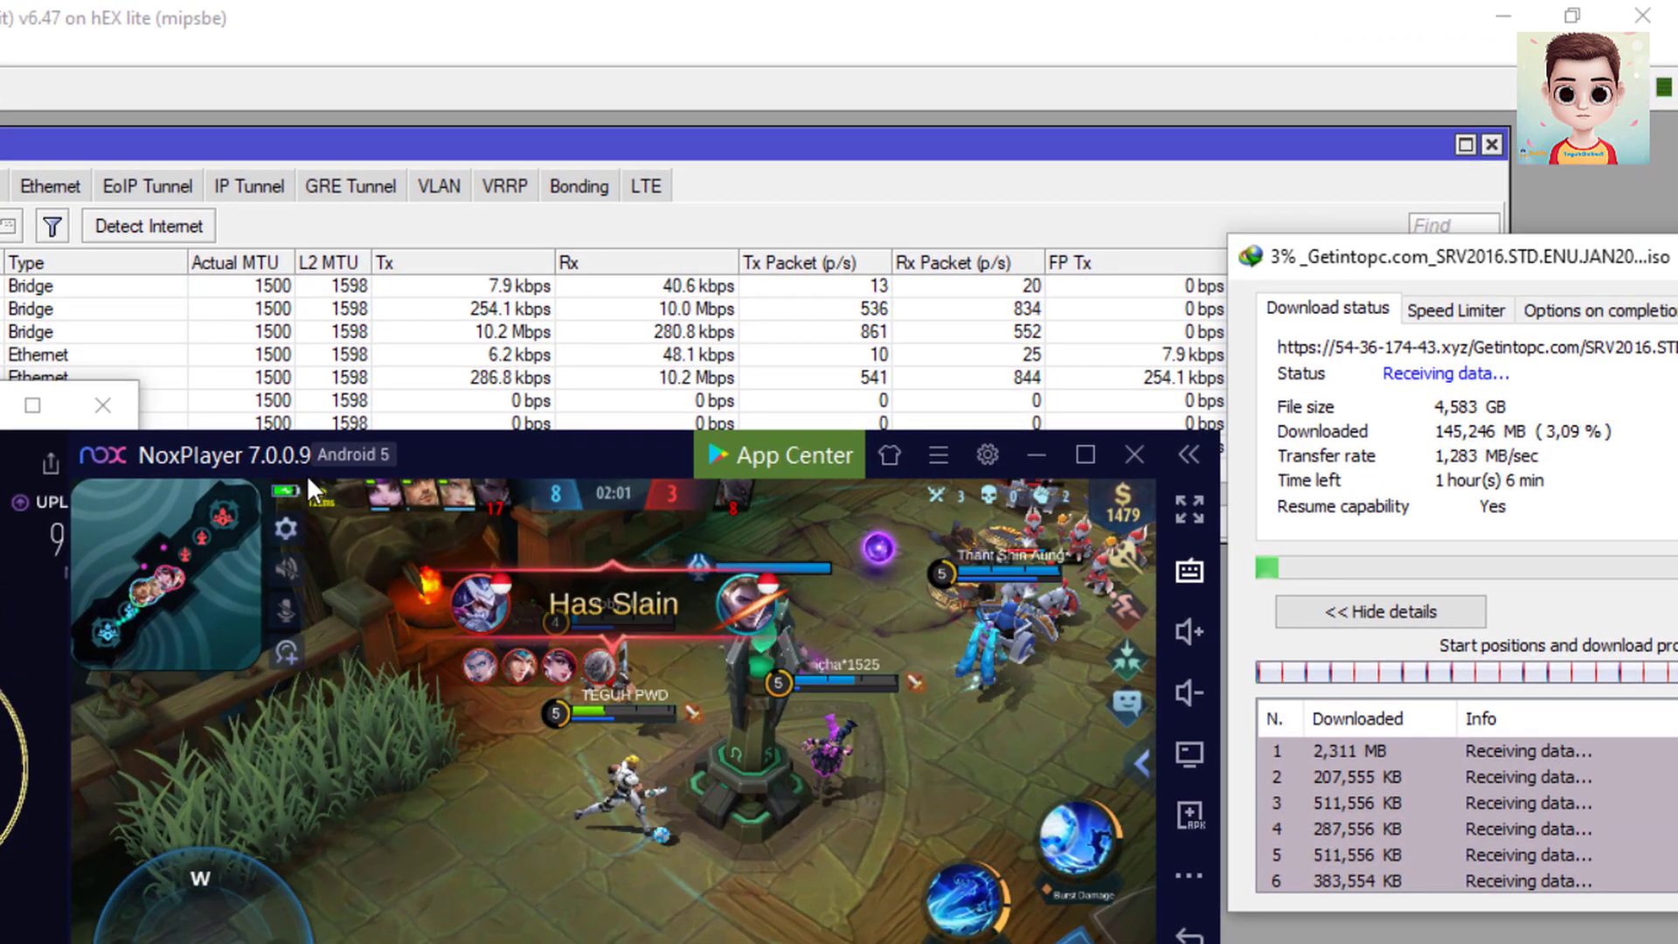
{"action": "key", "text": "d"}
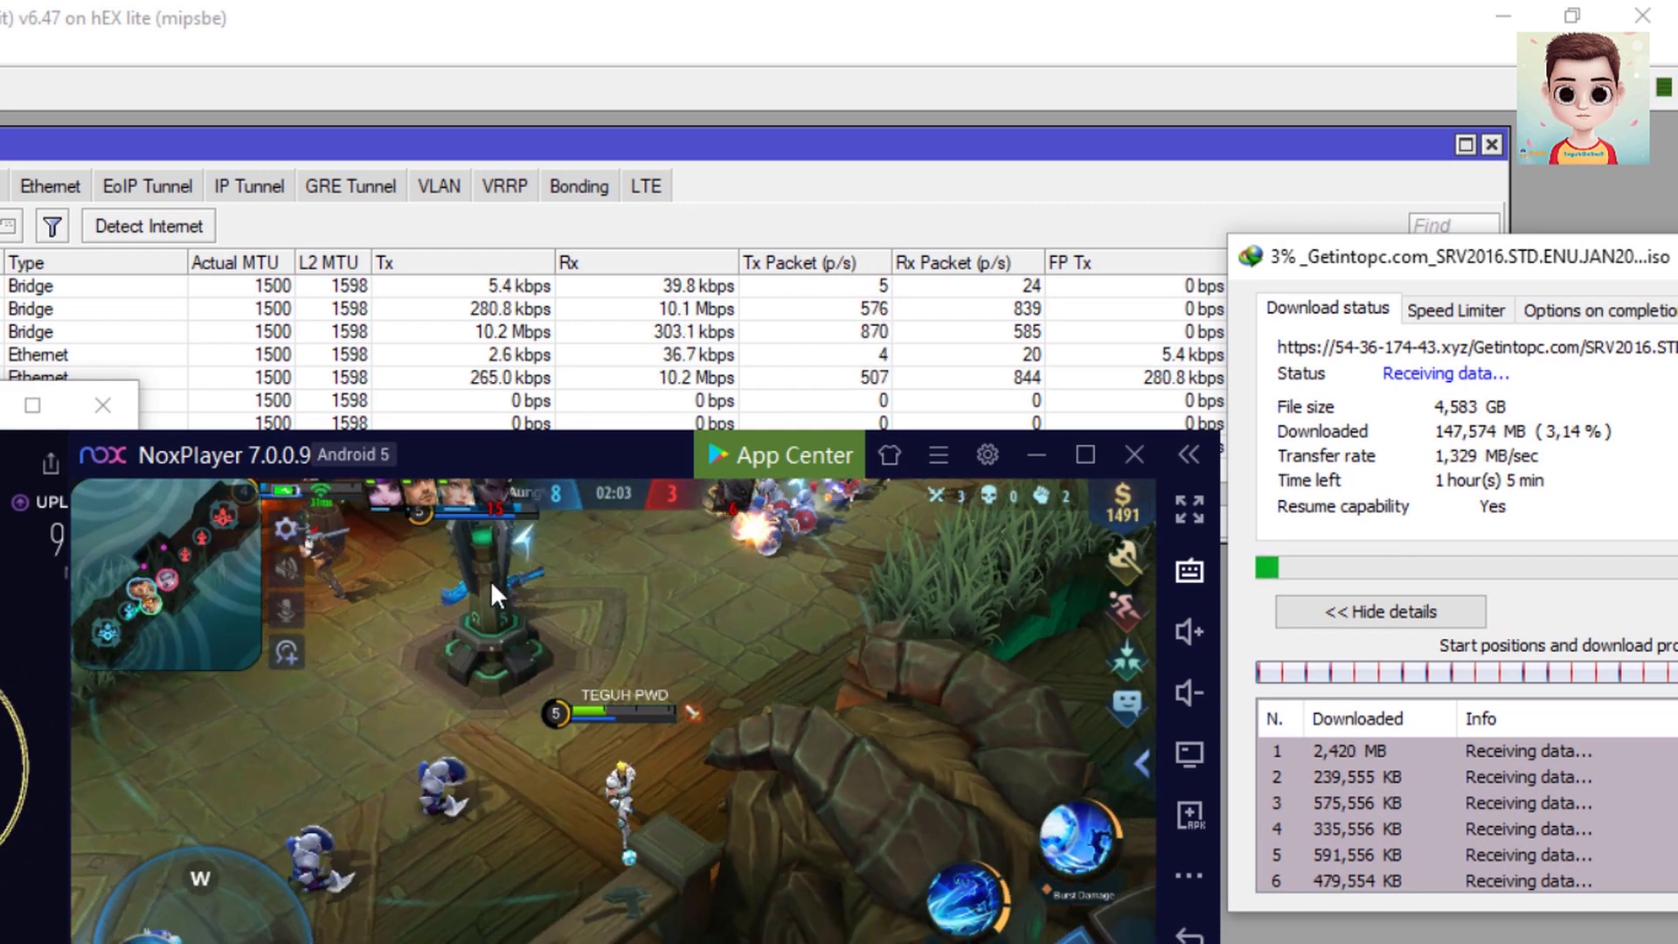
{"action": "key", "text": "a"}
{"action": "key", "text": "a"}
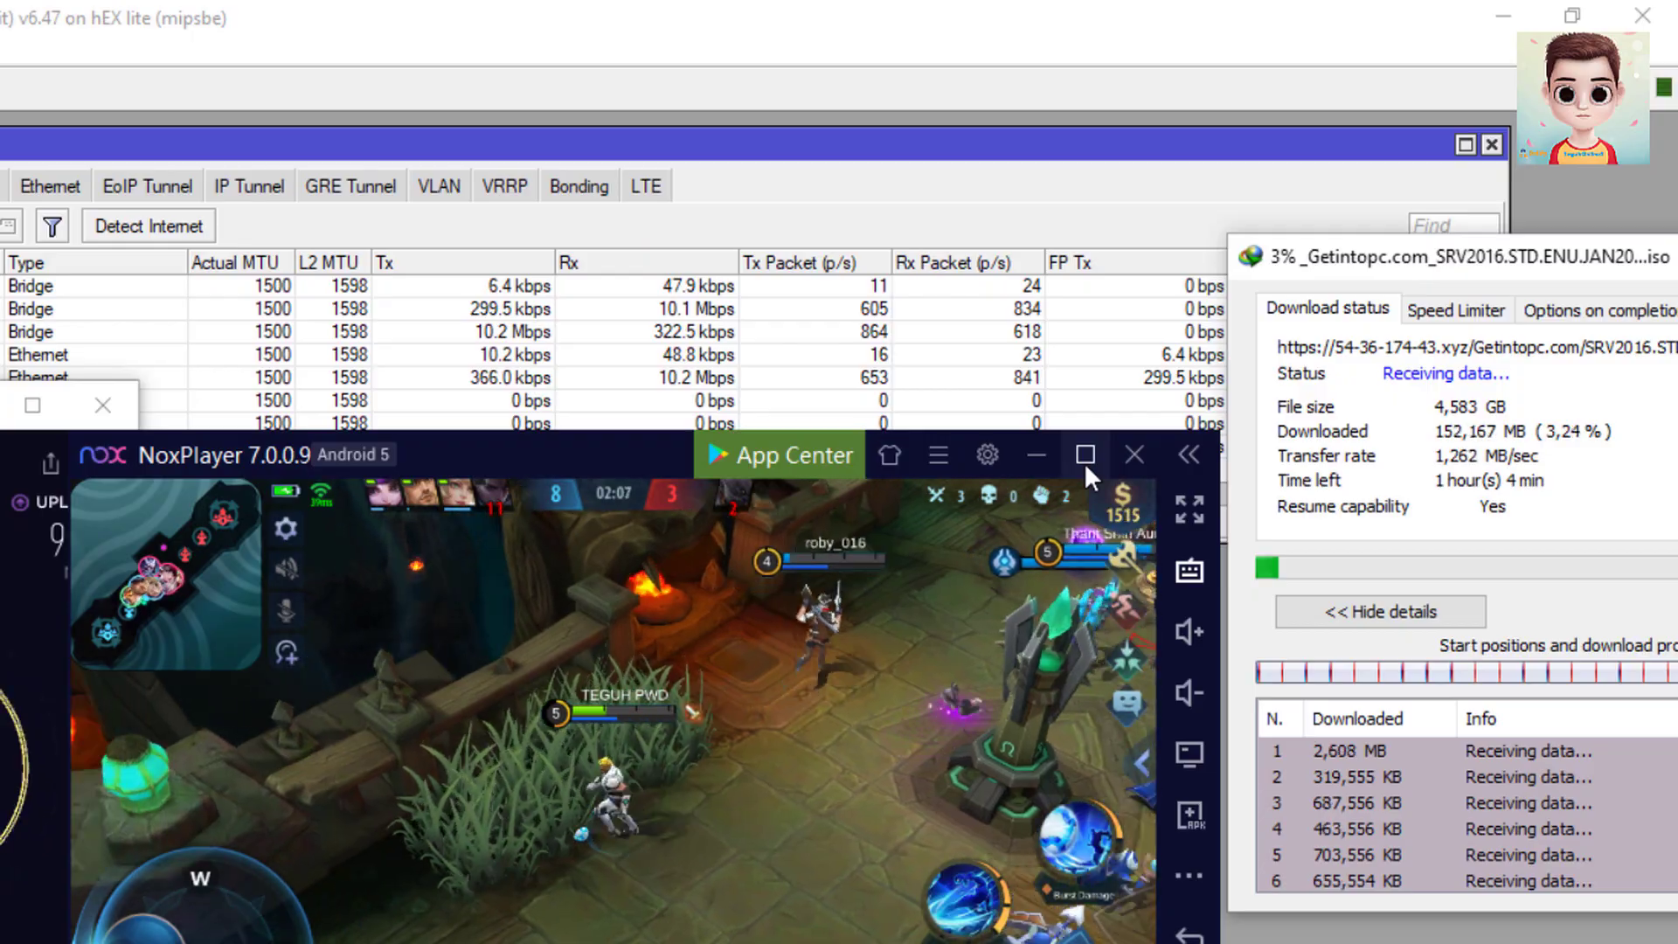
Step: Minimize the Speedtest window, then enlarge the emulator window and position it below the bridge rows of the Interface List
{"action": "left_click", "coordinate": [1085, 455]}
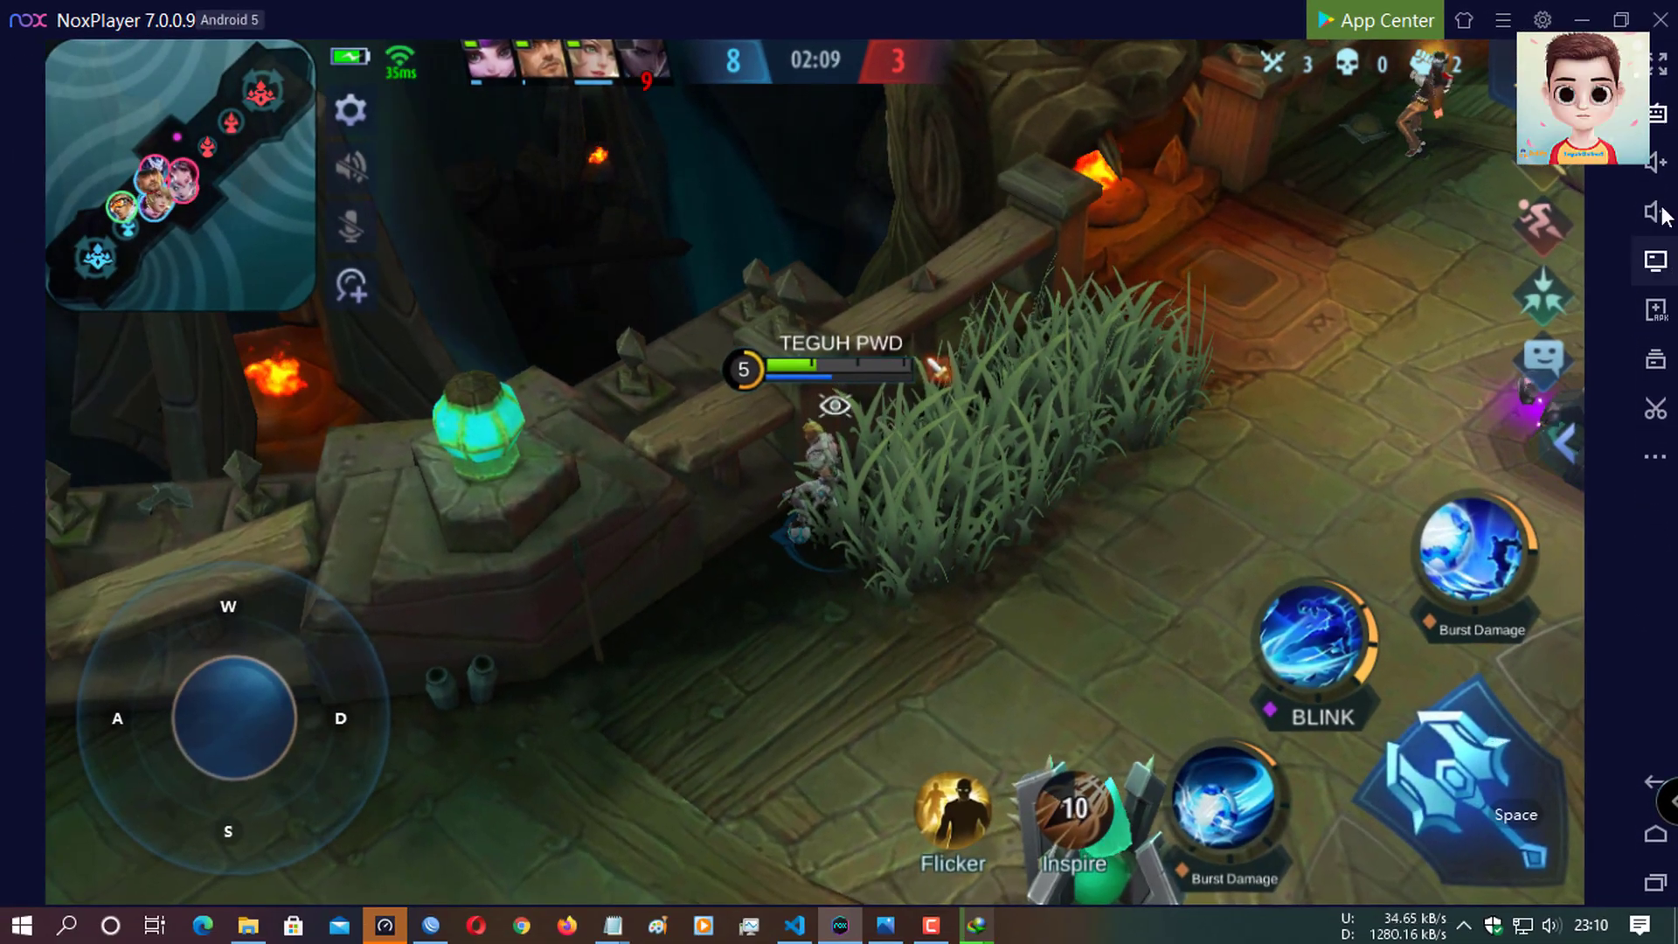
{"action": "left_click", "coordinate": [1622, 19]}
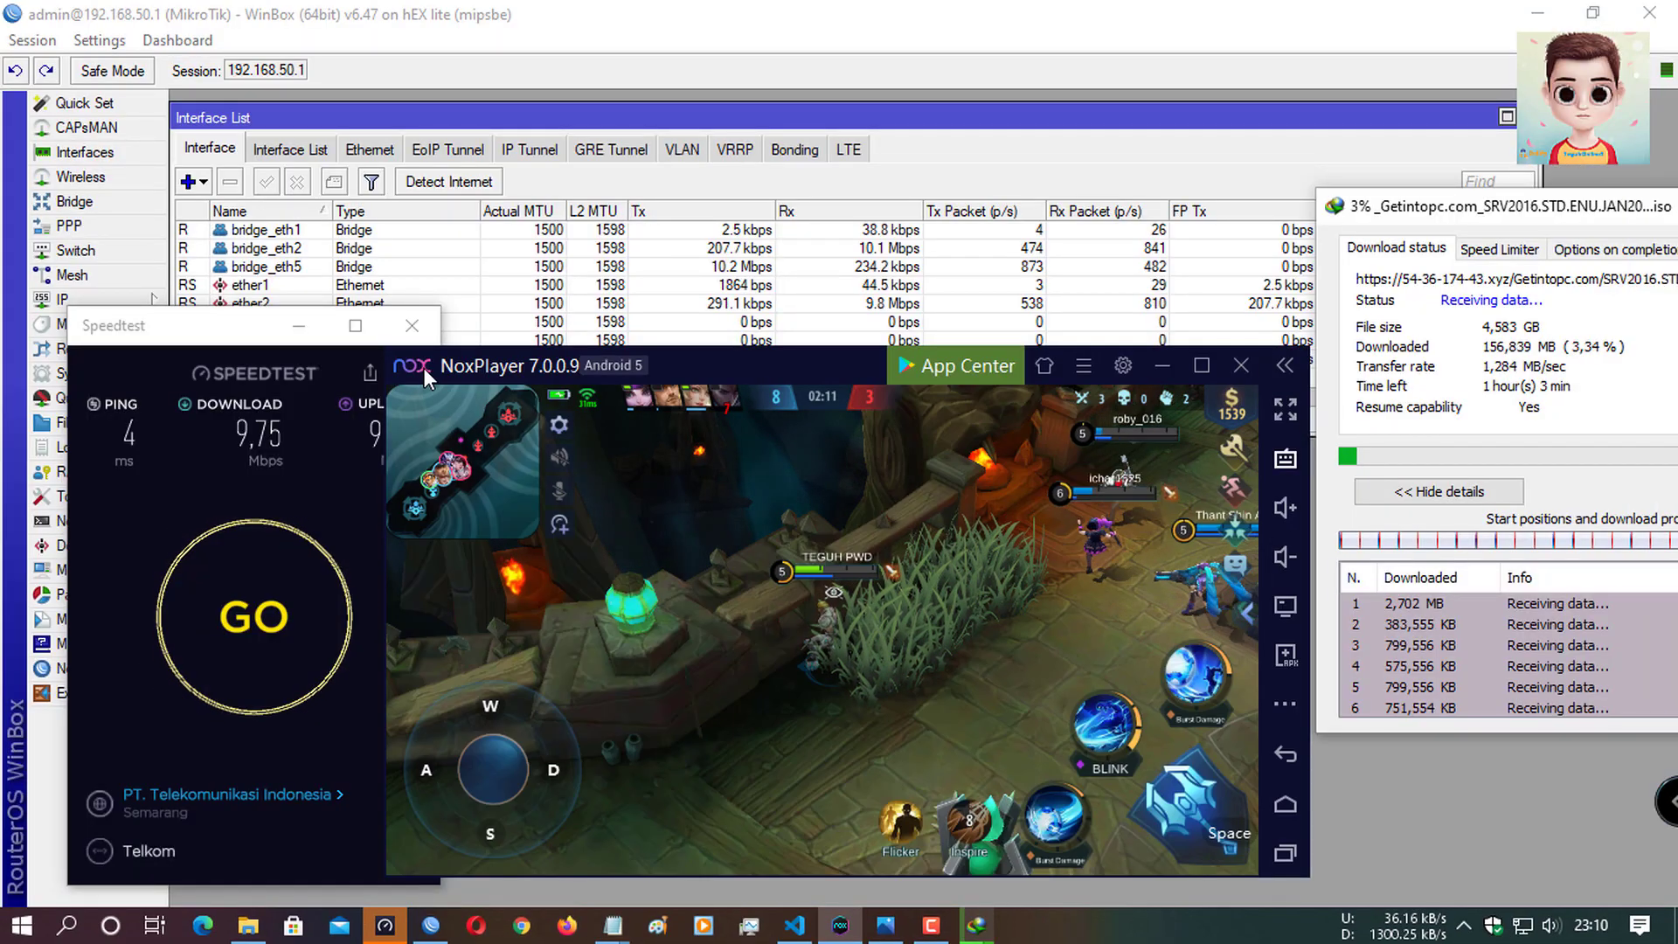
{"action": "left_click", "coordinate": [314, 337]}
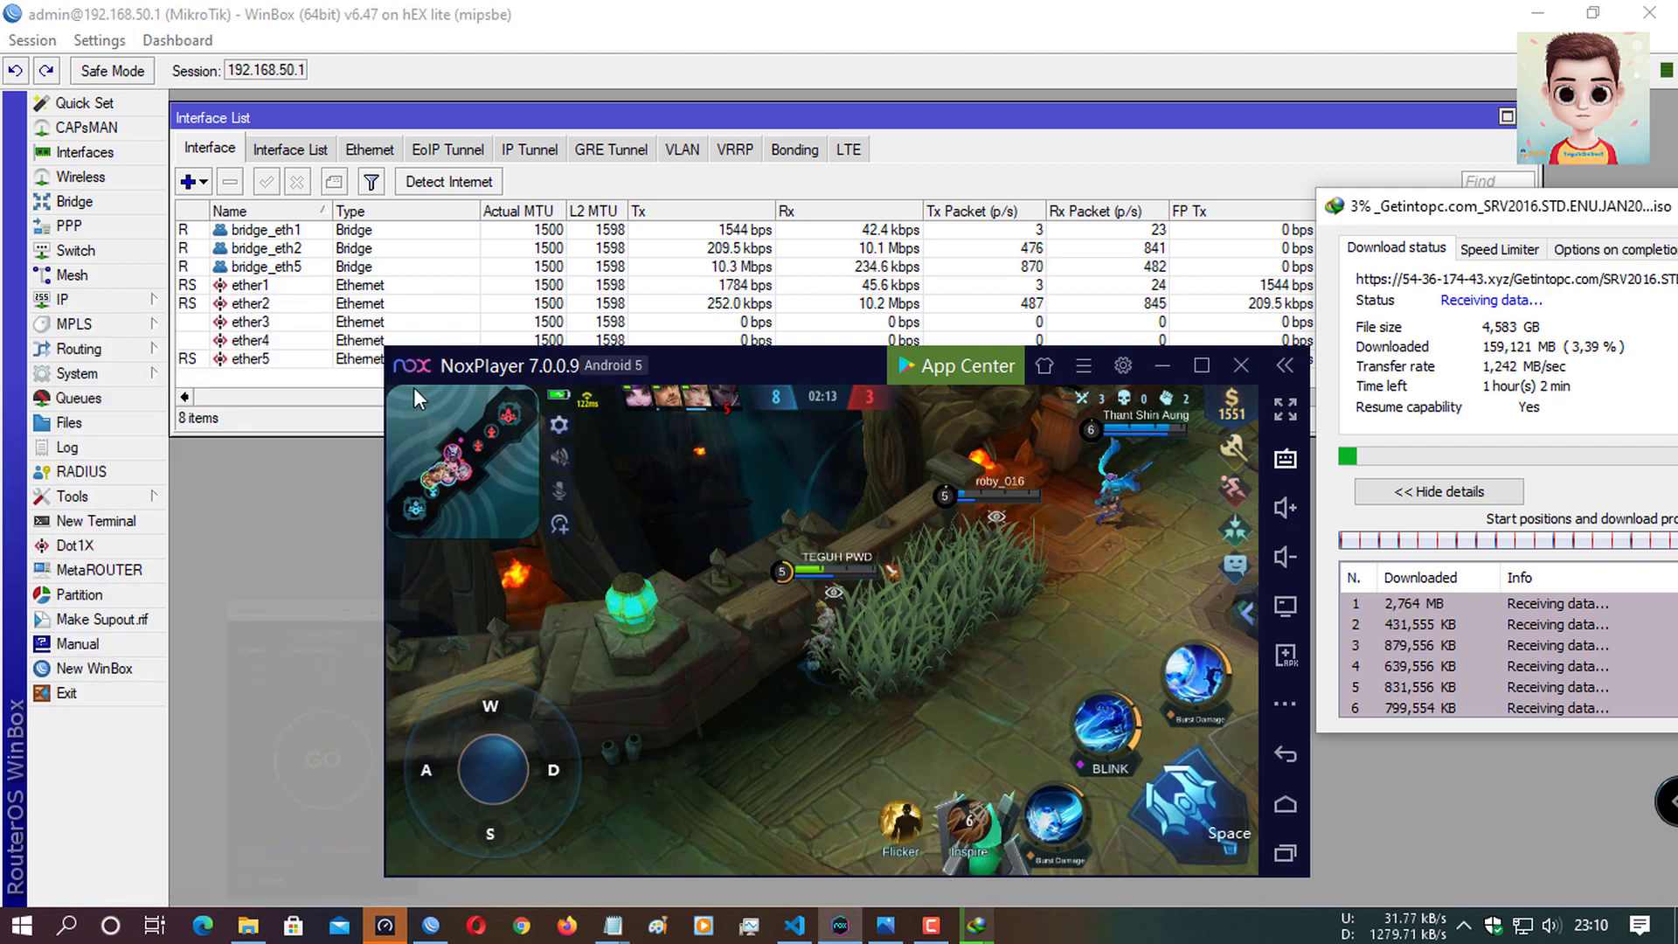
{"action": "left_click_drag", "start_coordinate": [385, 346], "coordinate": [54, 133]}
{"action": "left_click_drag", "start_coordinate": [378, 140], "coordinate": [426, 370]}
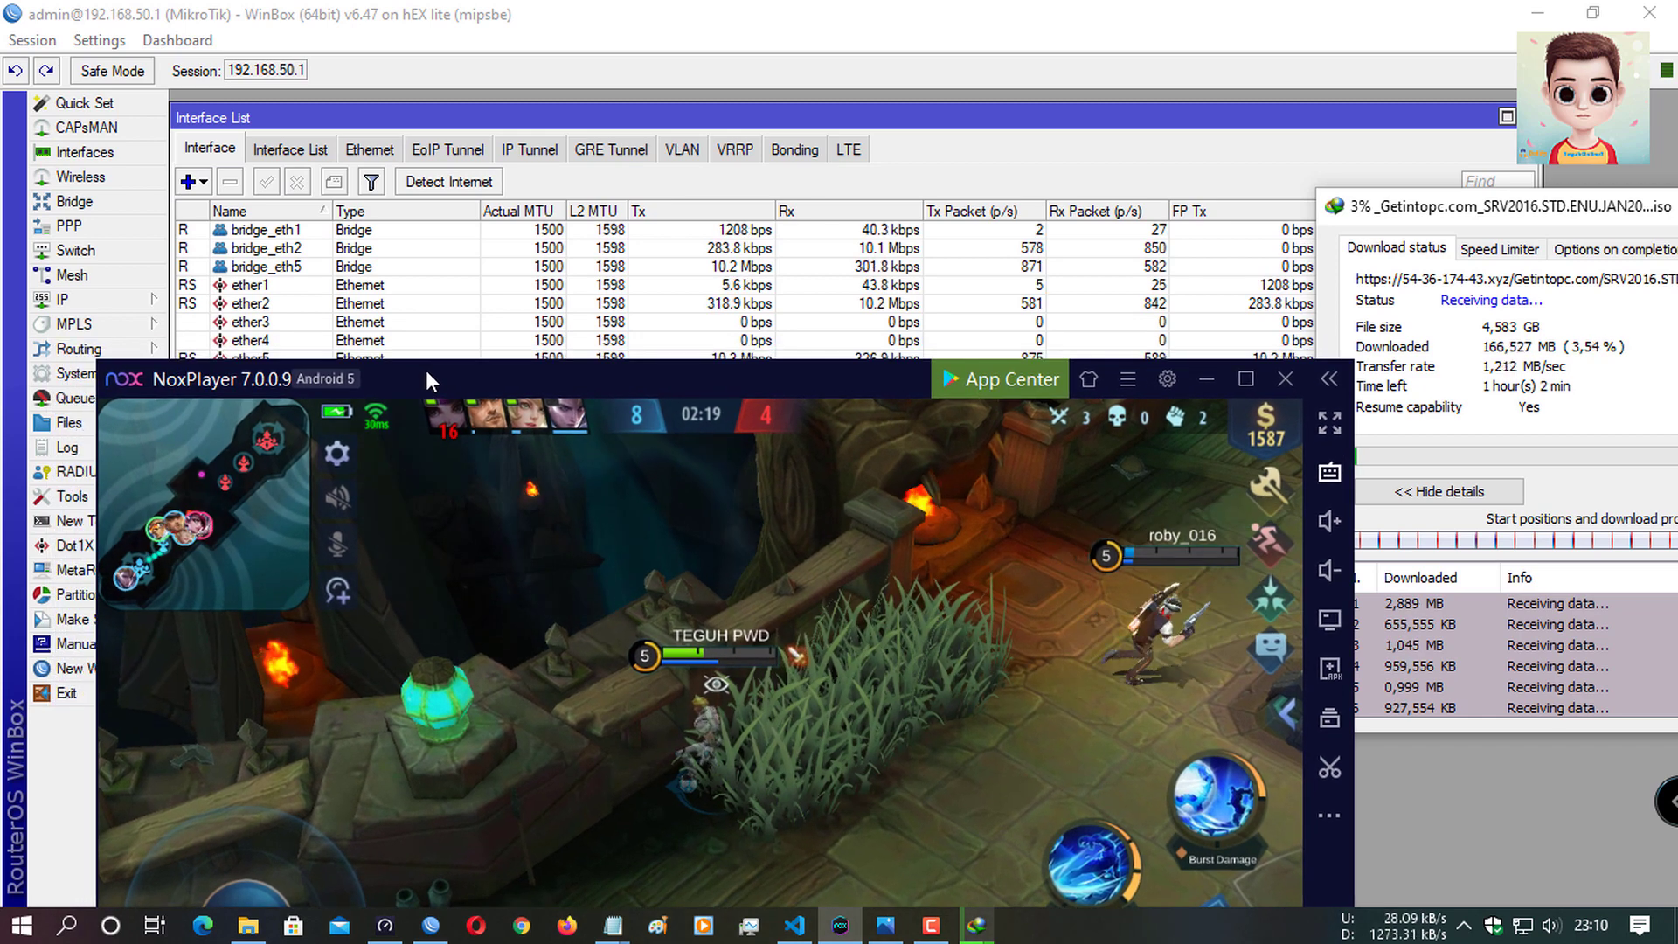
{"action": "left_click", "coordinate": [97, 359]}
{"action": "left_click", "coordinate": [829, 932]}
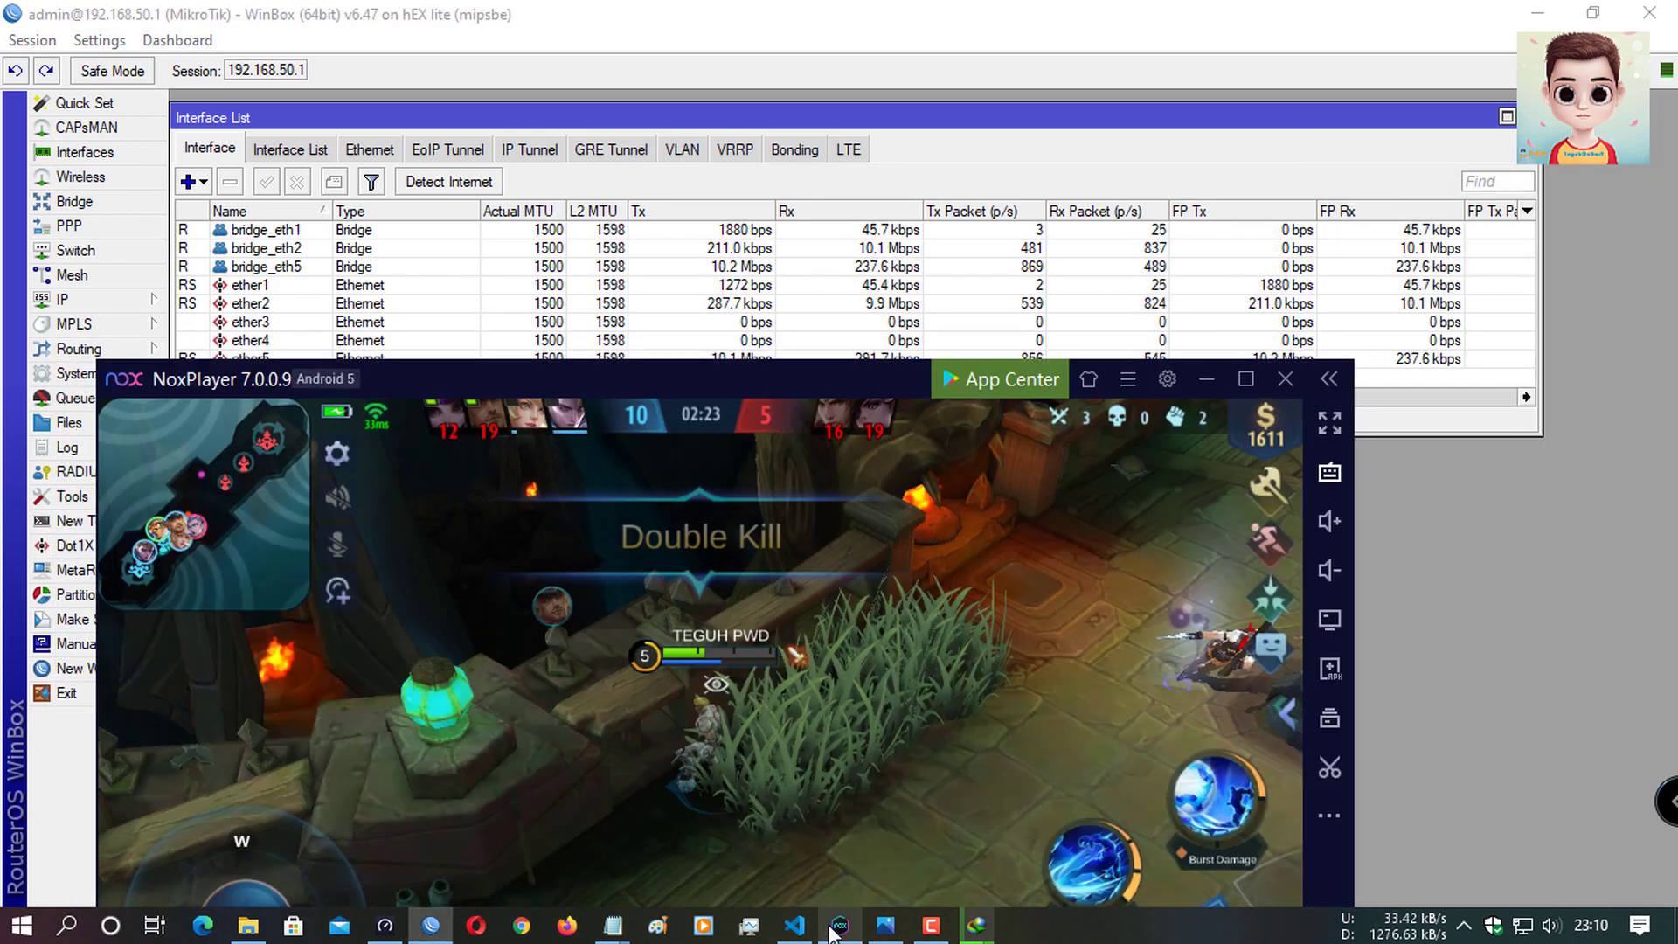
{"action": "left_click_drag", "start_coordinate": [95, 354], "coordinate": [38, 282]}
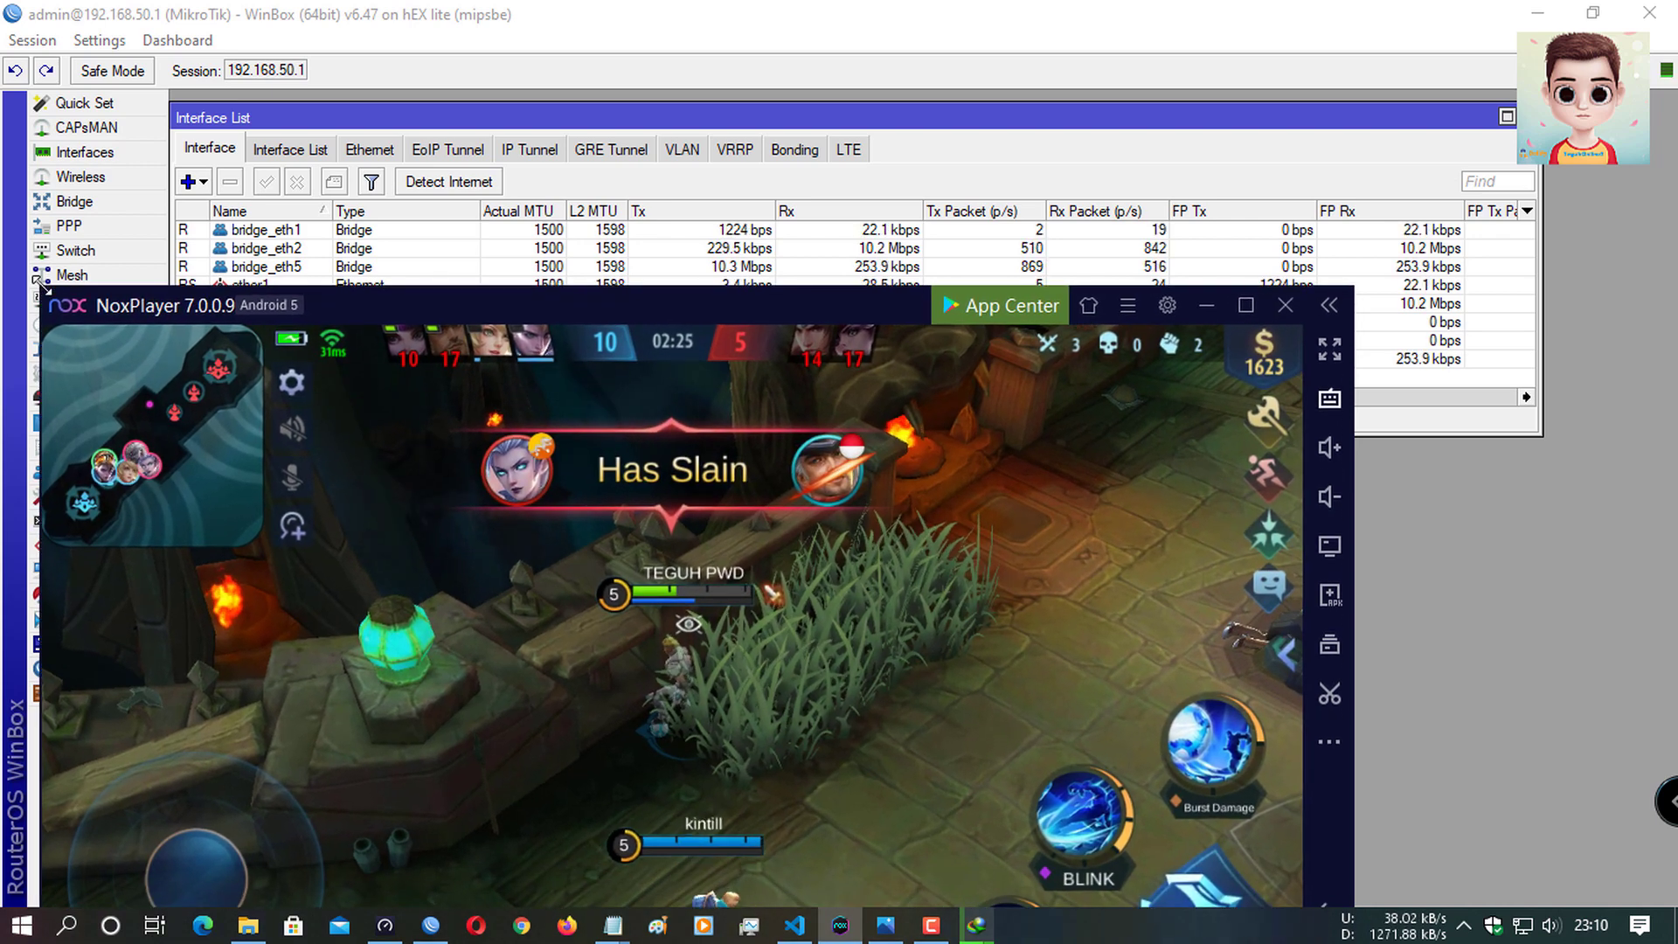
Step: Bring the ISO download's progress window back into view beside the emulator and return to the match
{"action": "mouse_move", "coordinate": [981, 937]}
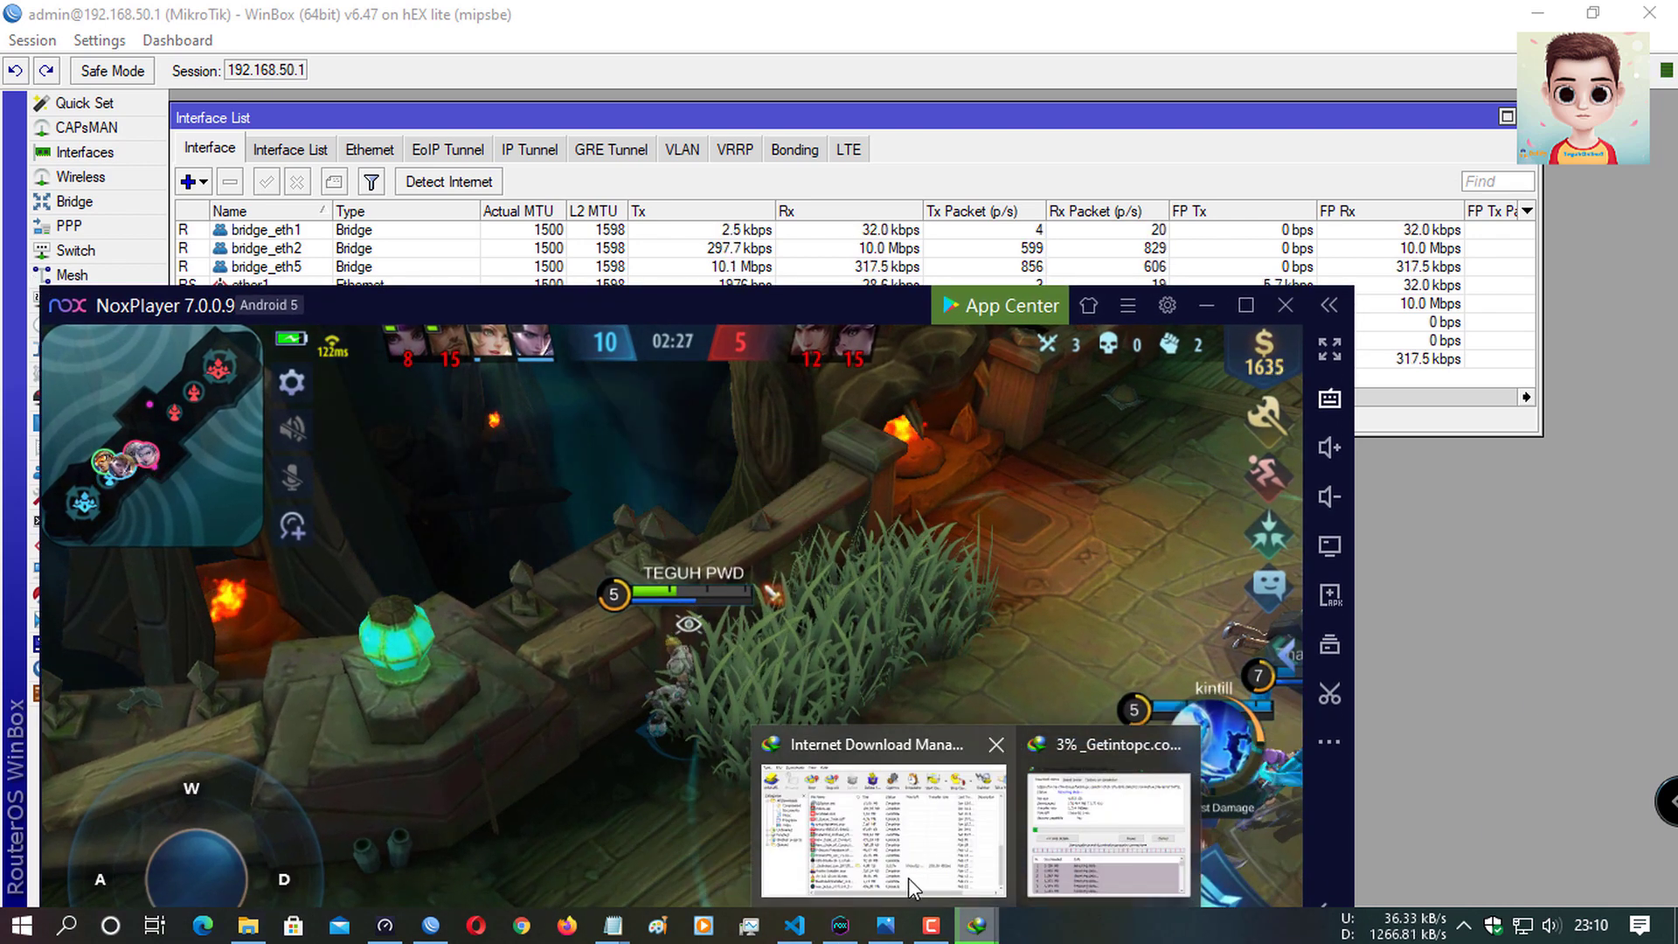
{"action": "left_click", "coordinate": [1119, 774]}
{"action": "left_click_drag", "start_coordinate": [1425, 217], "coordinate": [1413, 210]}
{"action": "left_click", "coordinate": [690, 852]}
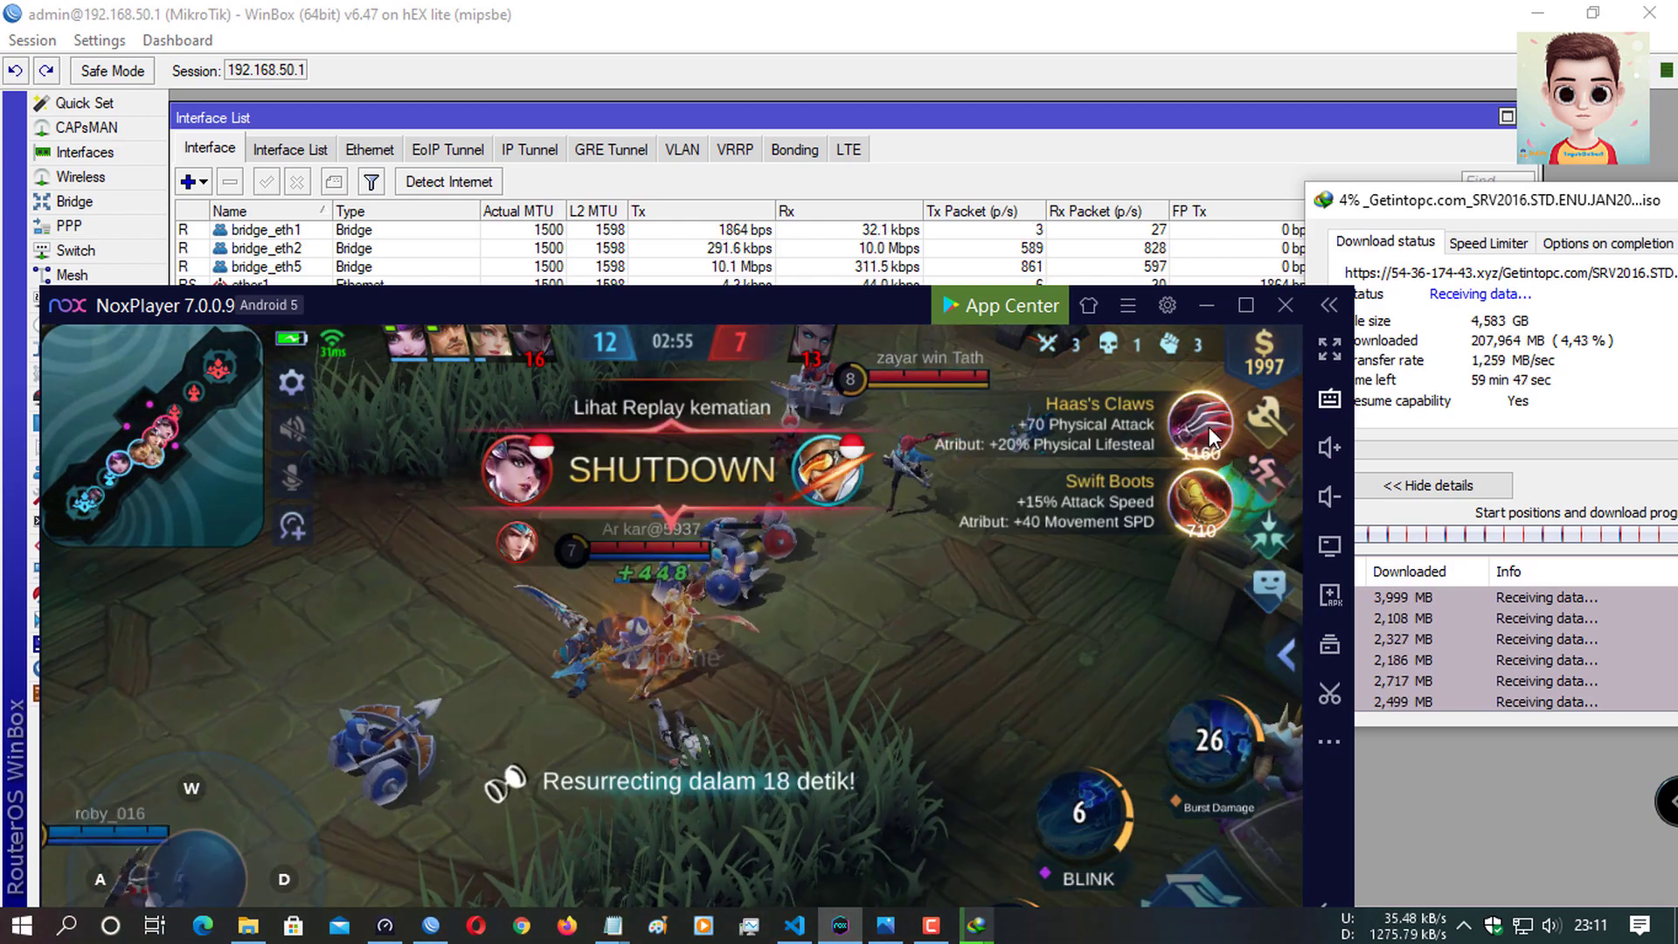
Step: Buy Haas's Claws, fight the enemy heroes with the ultimate, BLINK and basic attacks, and upgrade BLINK
{"action": "left_click", "coordinate": [1209, 427]}
{"action": "left_click", "coordinate": [1187, 419]}
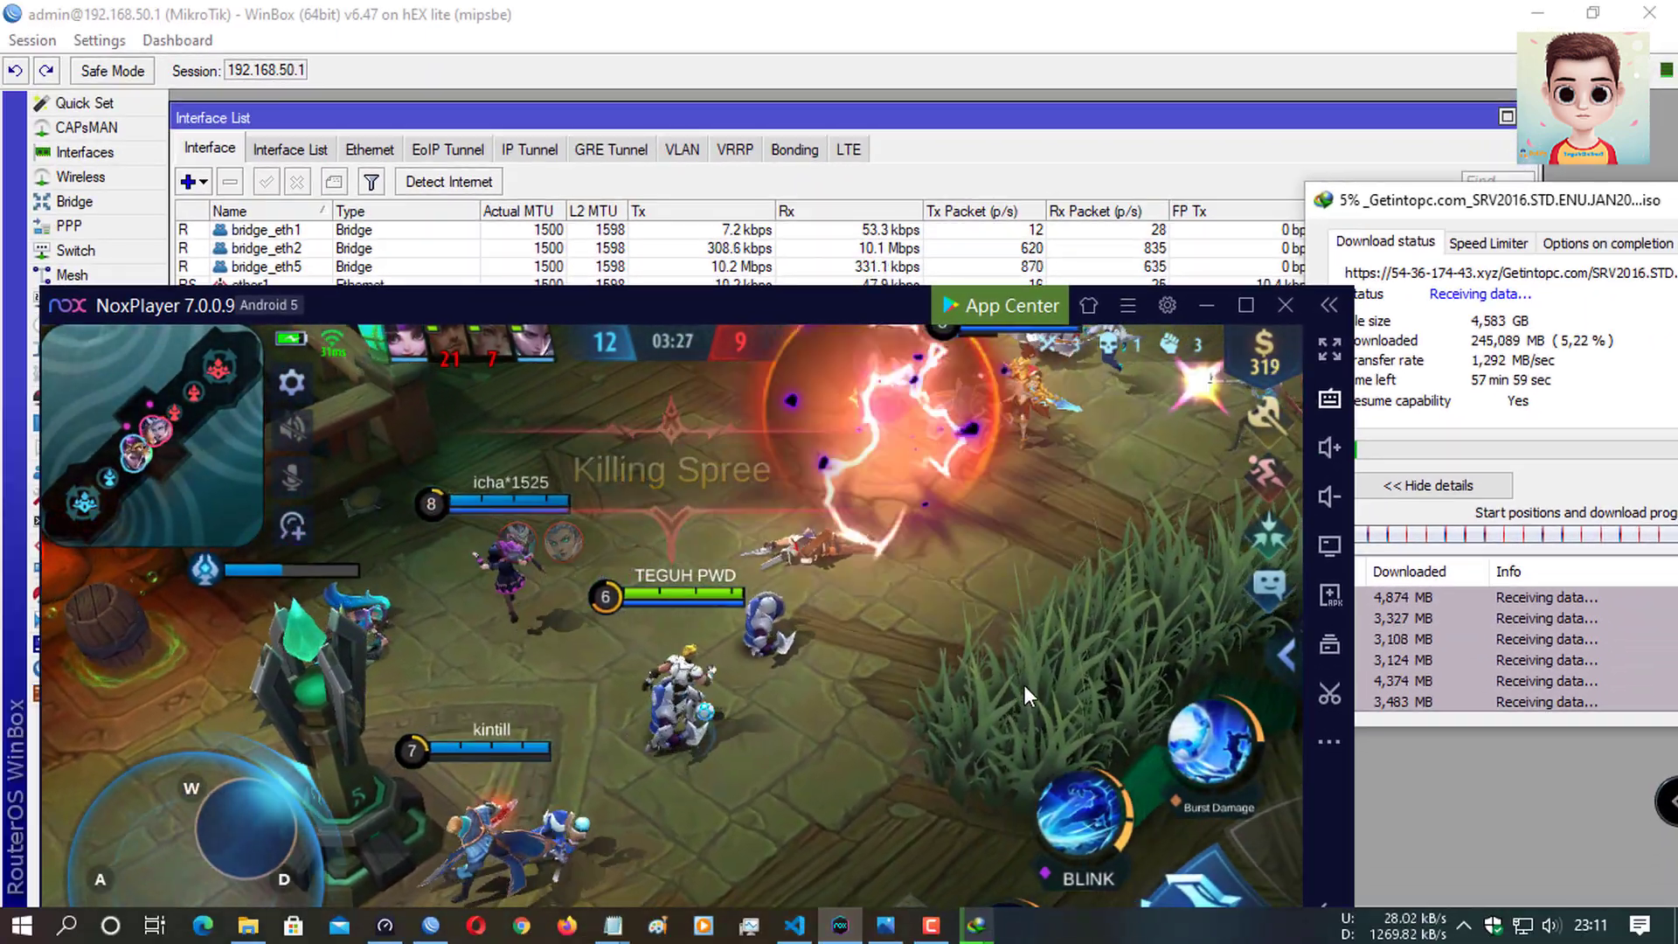
{"action": "left_click", "coordinate": [1204, 738]}
{"action": "key", "text": "a"}
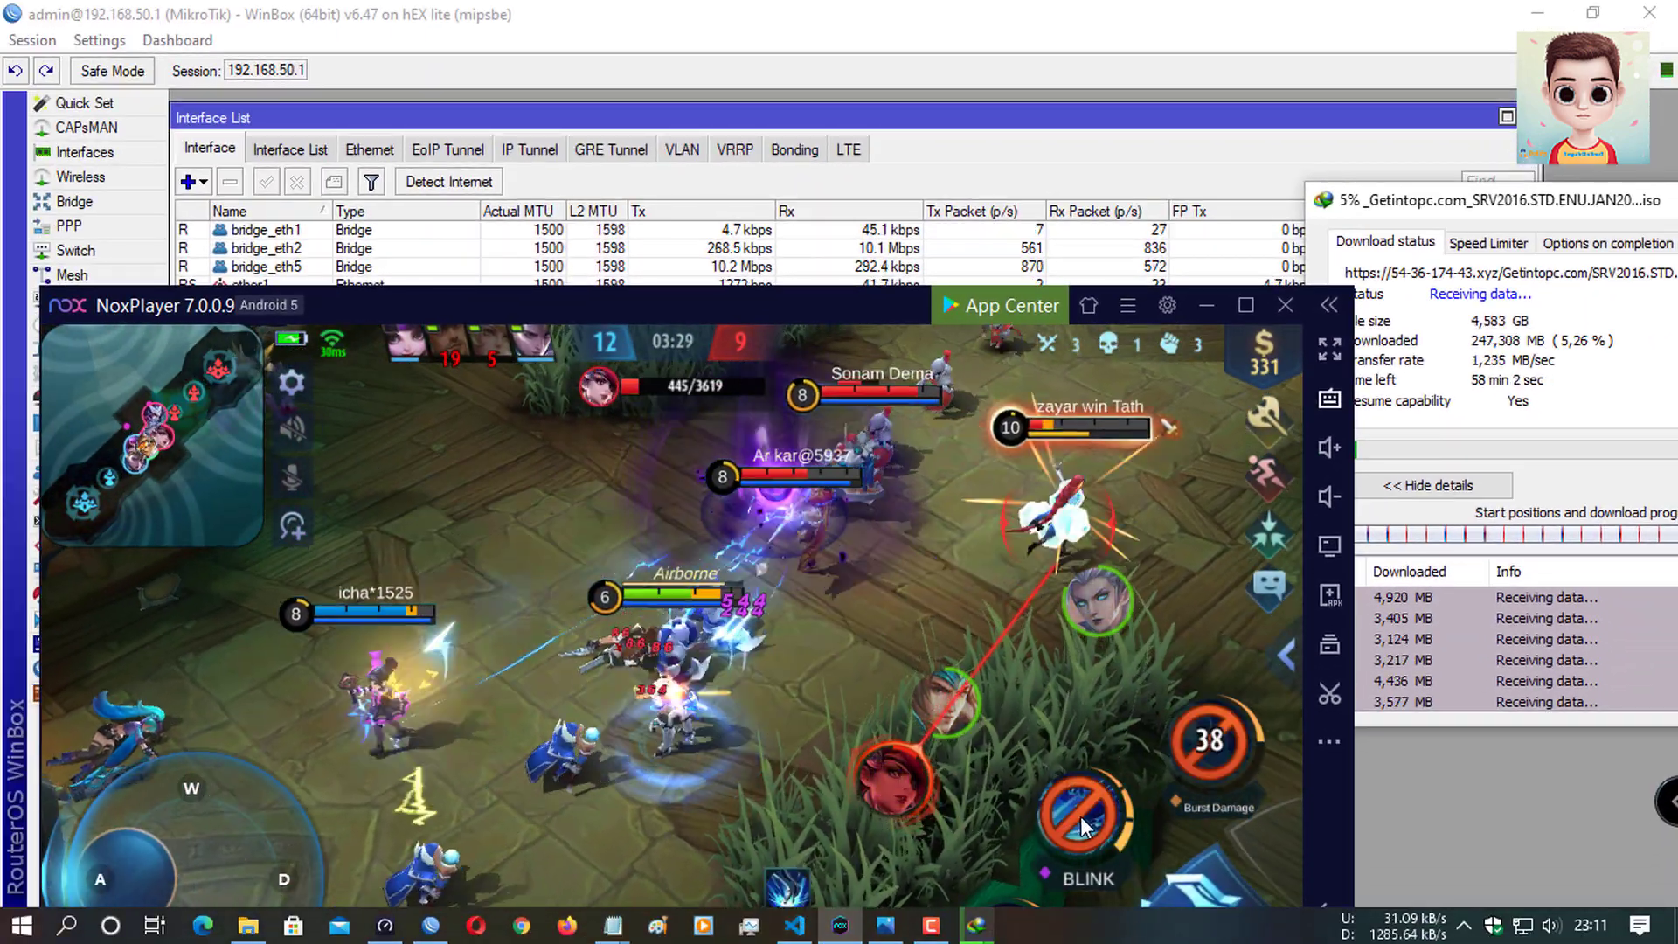
{"action": "left_click", "coordinate": [1084, 816]}
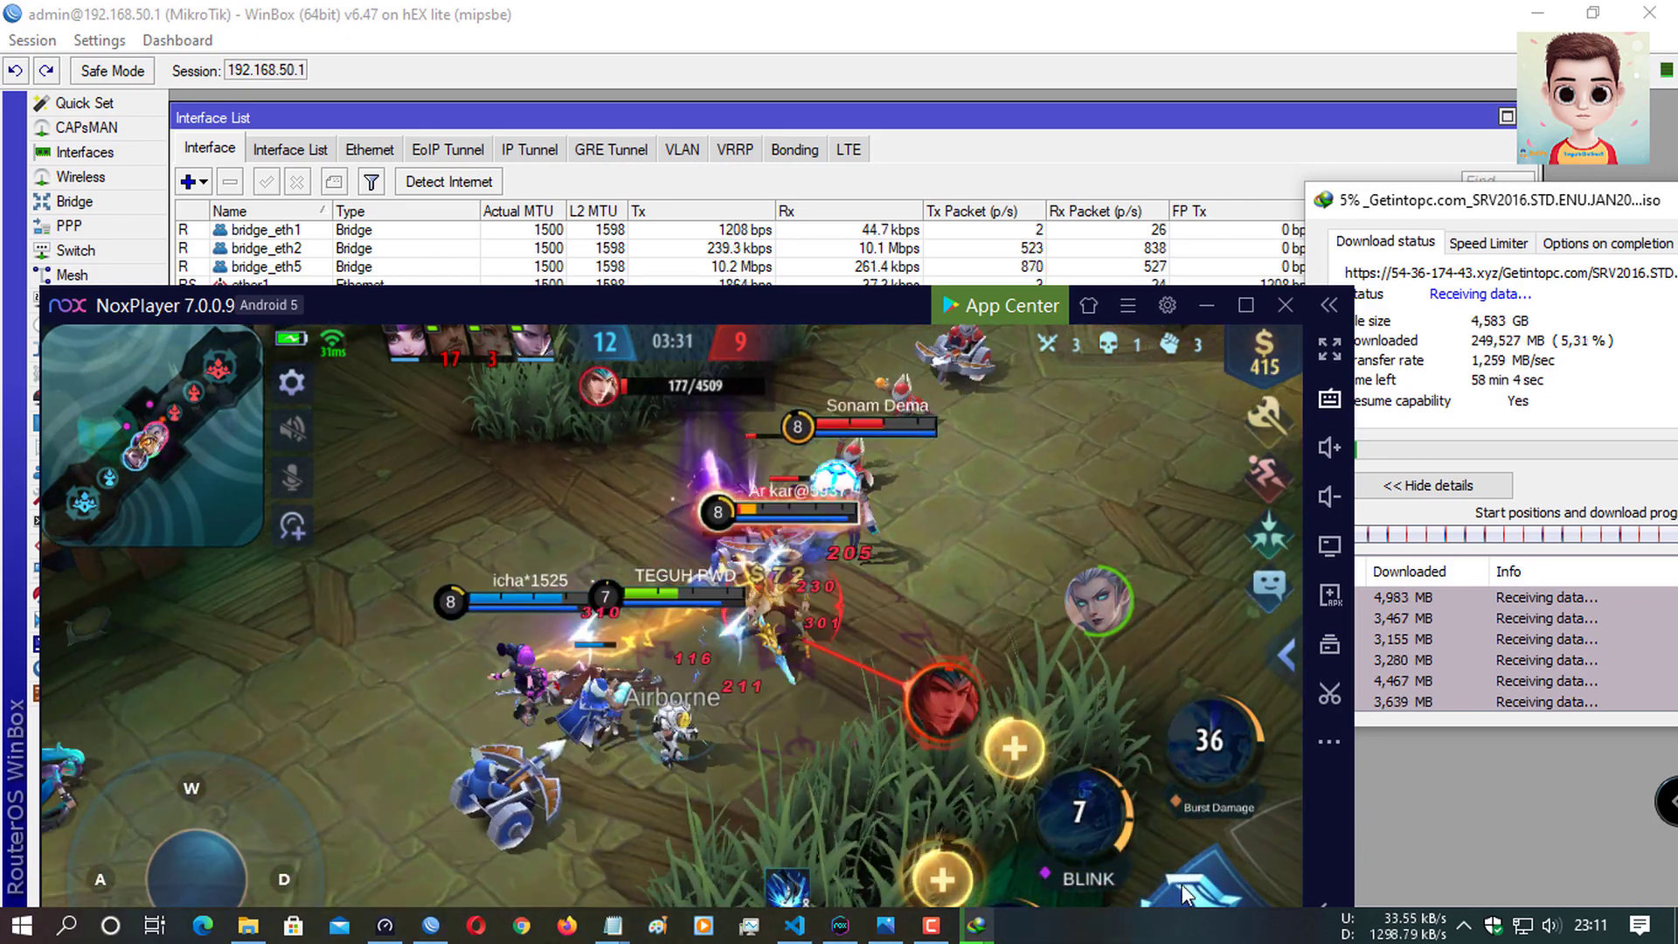
{"action": "left_click", "coordinate": [1016, 754]}
{"action": "left_click", "coordinate": [1219, 896]}
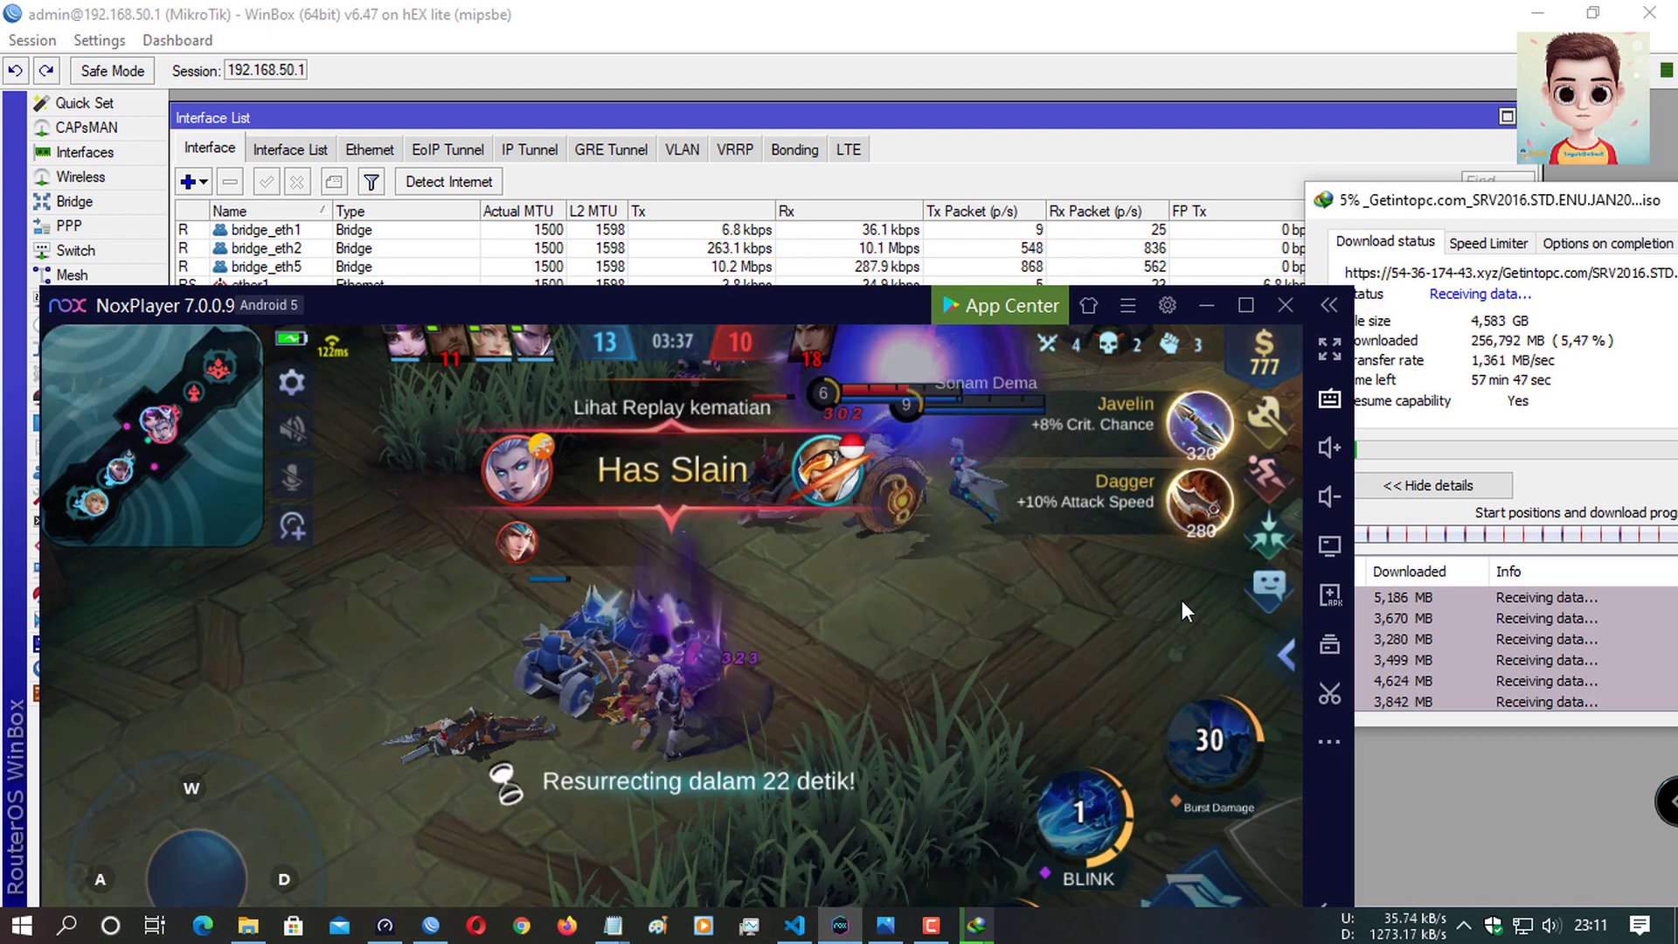
Step: Buy the Javelin and move the hero from the base up the lane to join the team
{"action": "left_click", "coordinate": [1200, 420]}
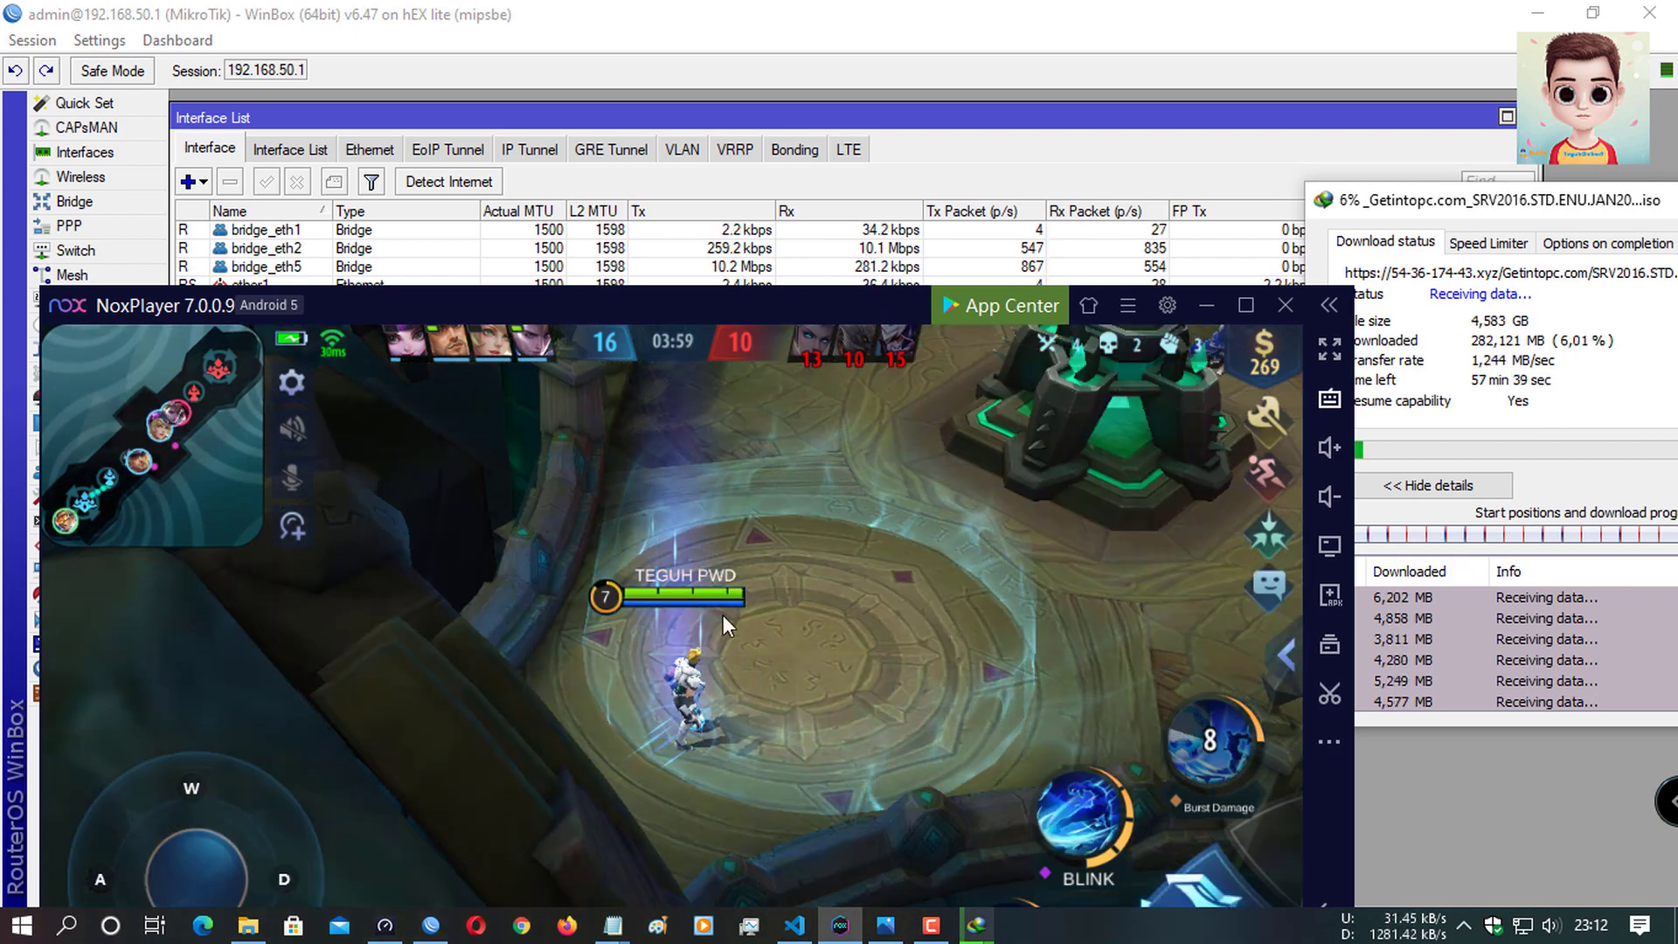
{"action": "key", "text": "w+d"}
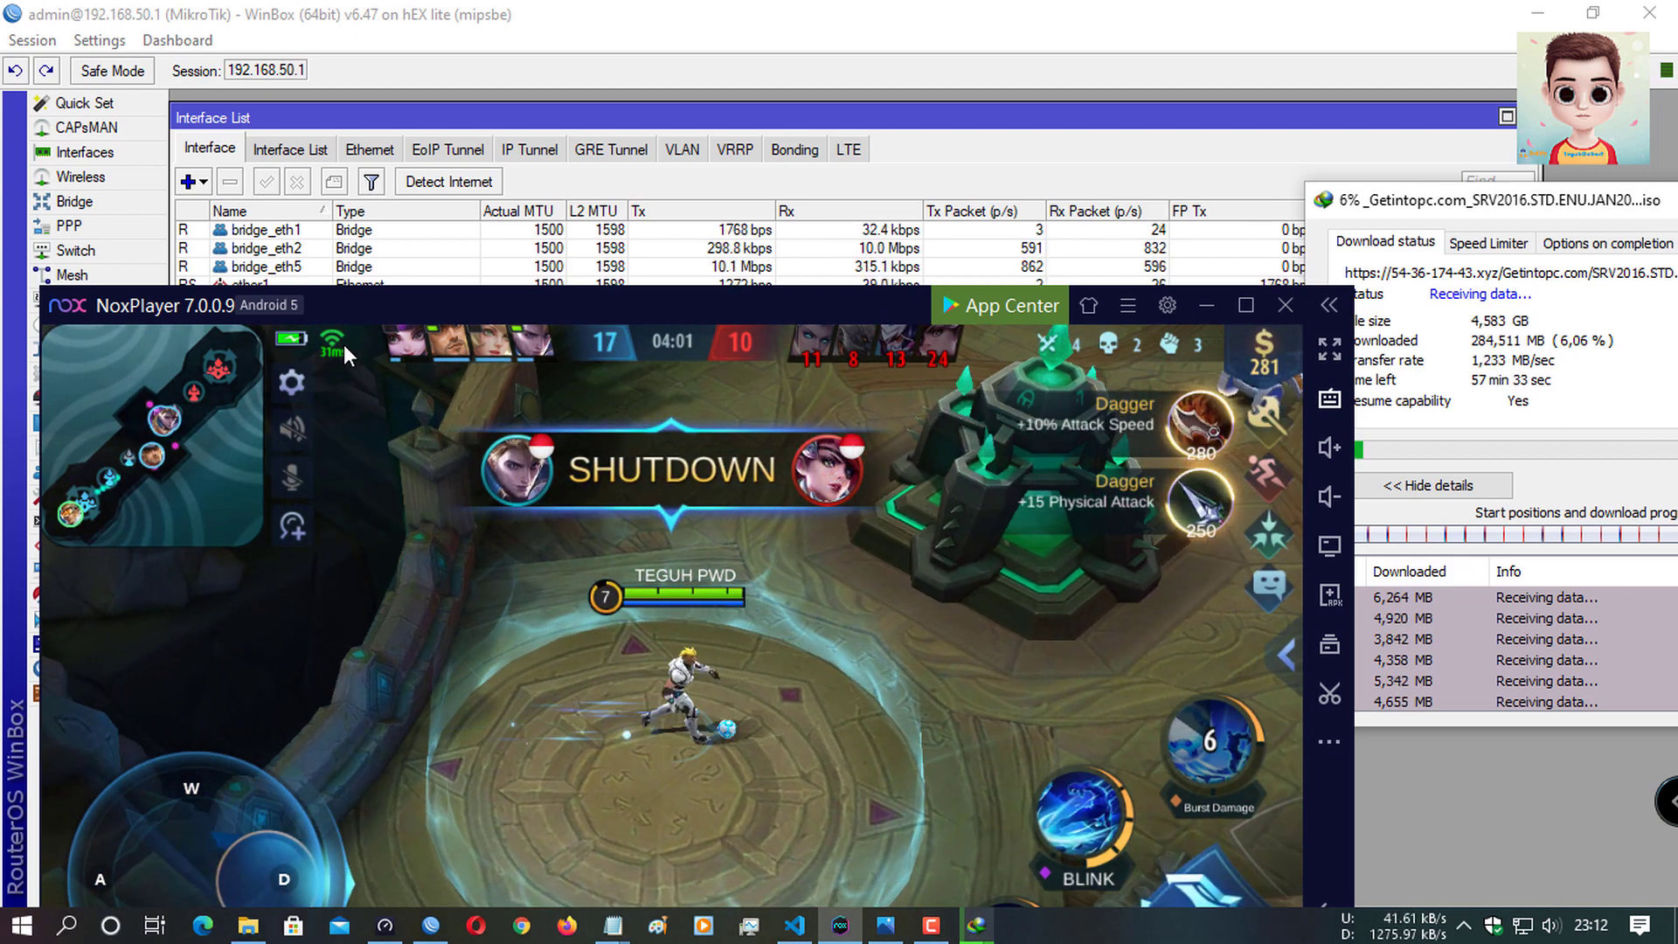
{"action": "key", "text": "d"}
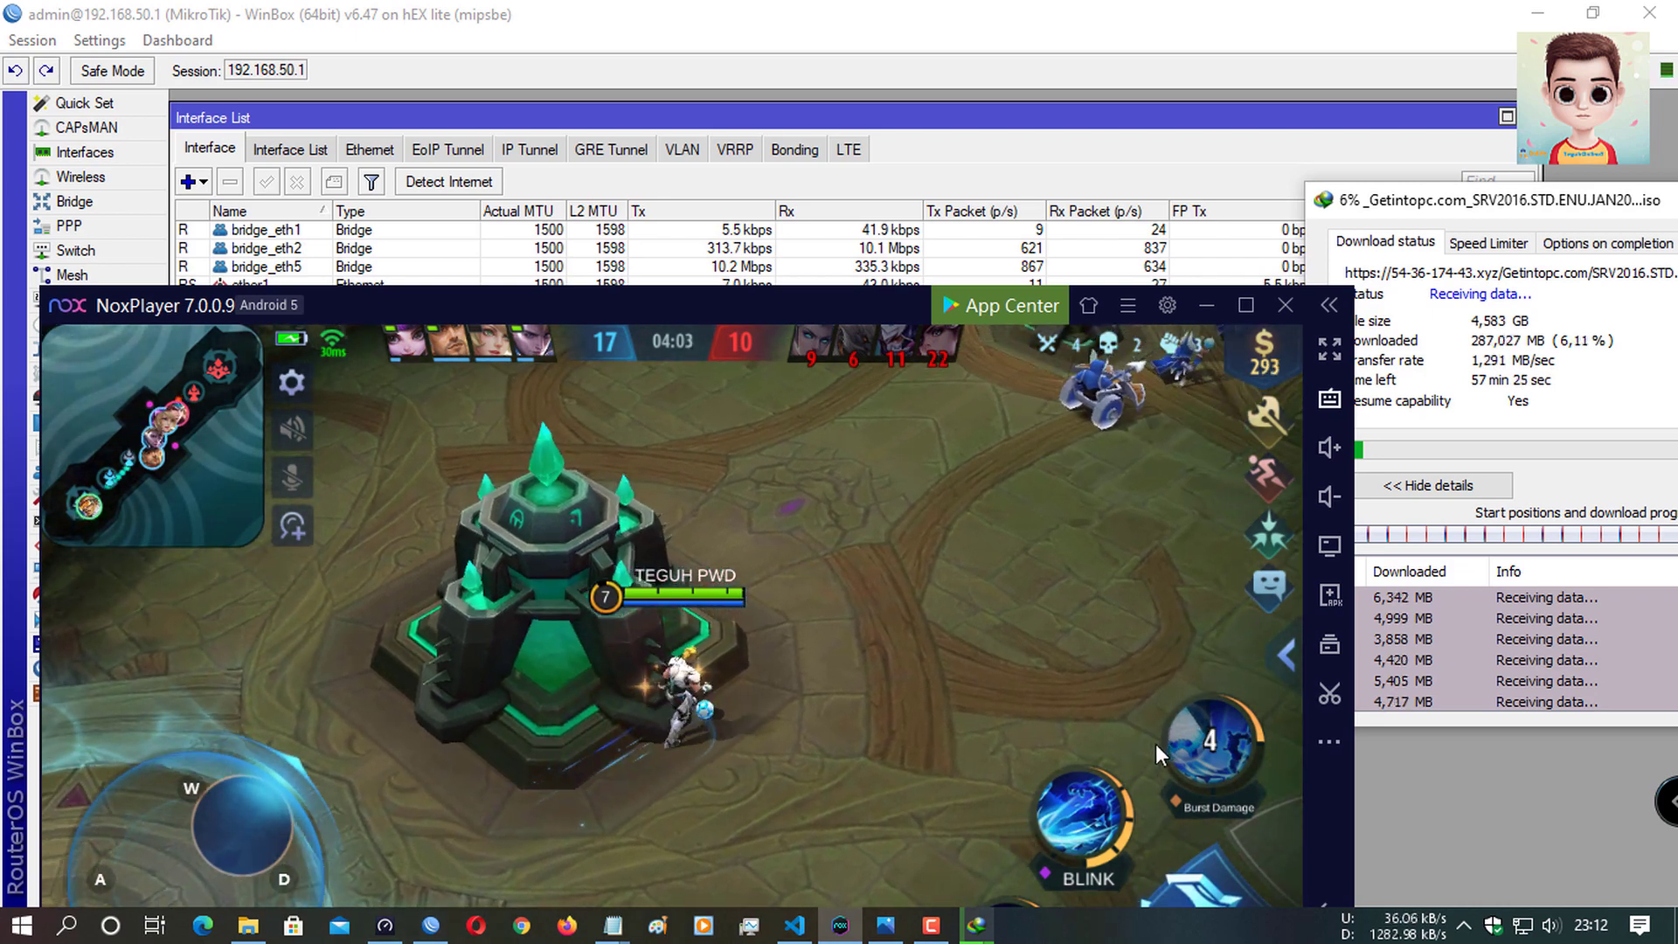
{"action": "key", "text": "d"}
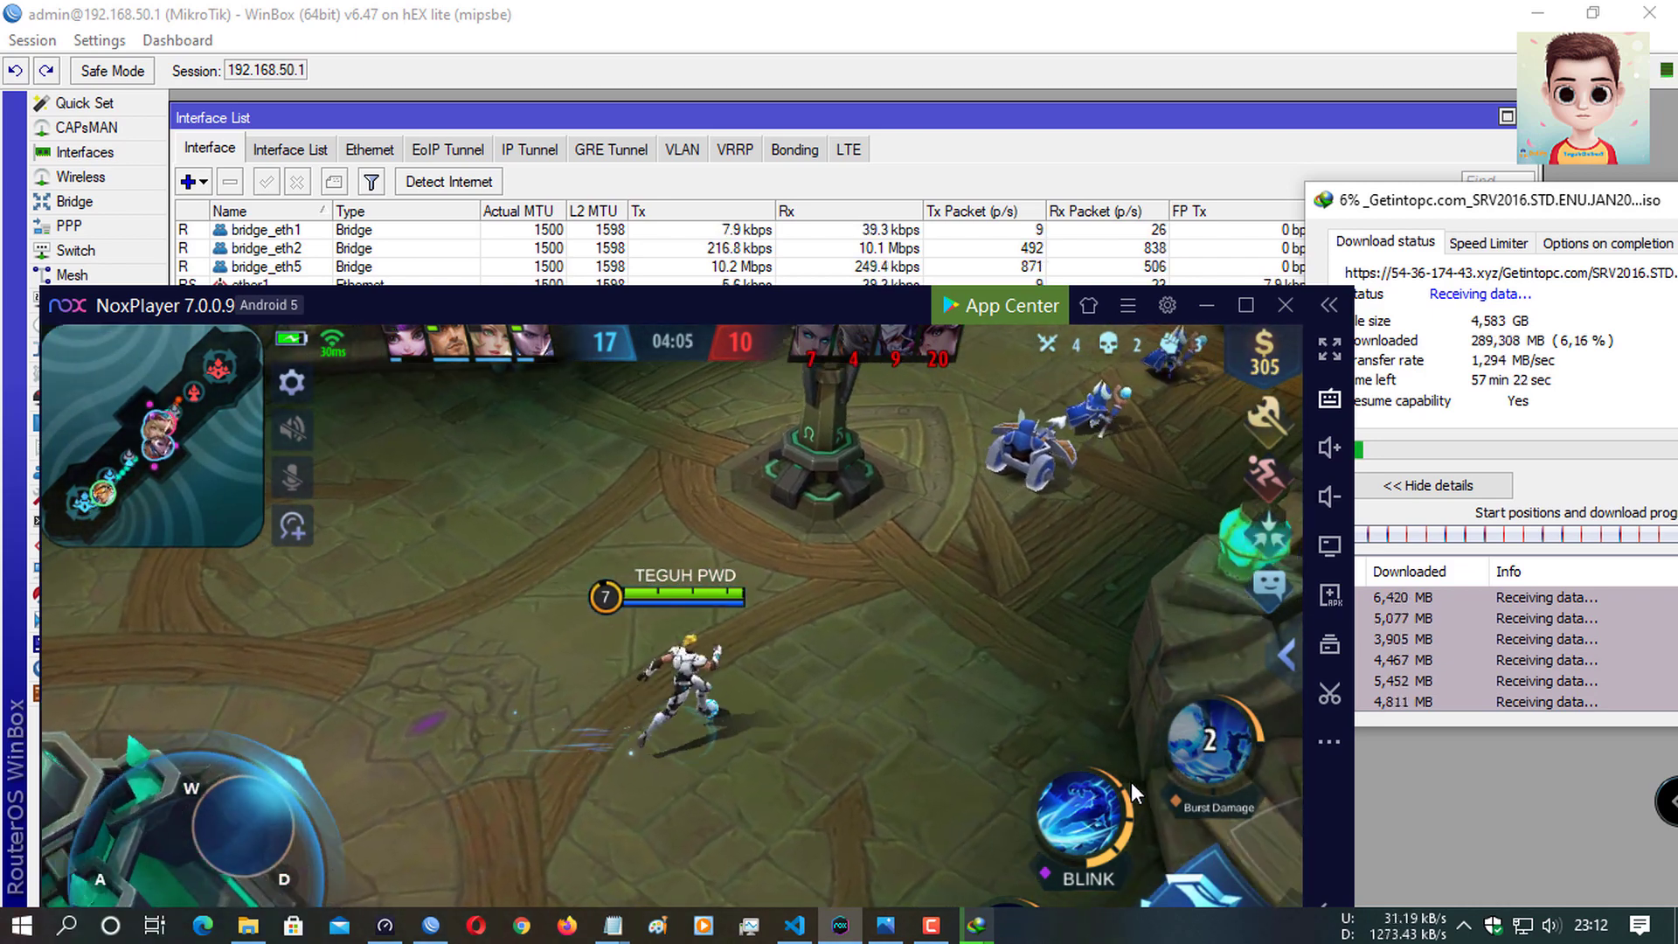
{"action": "key", "text": "d"}
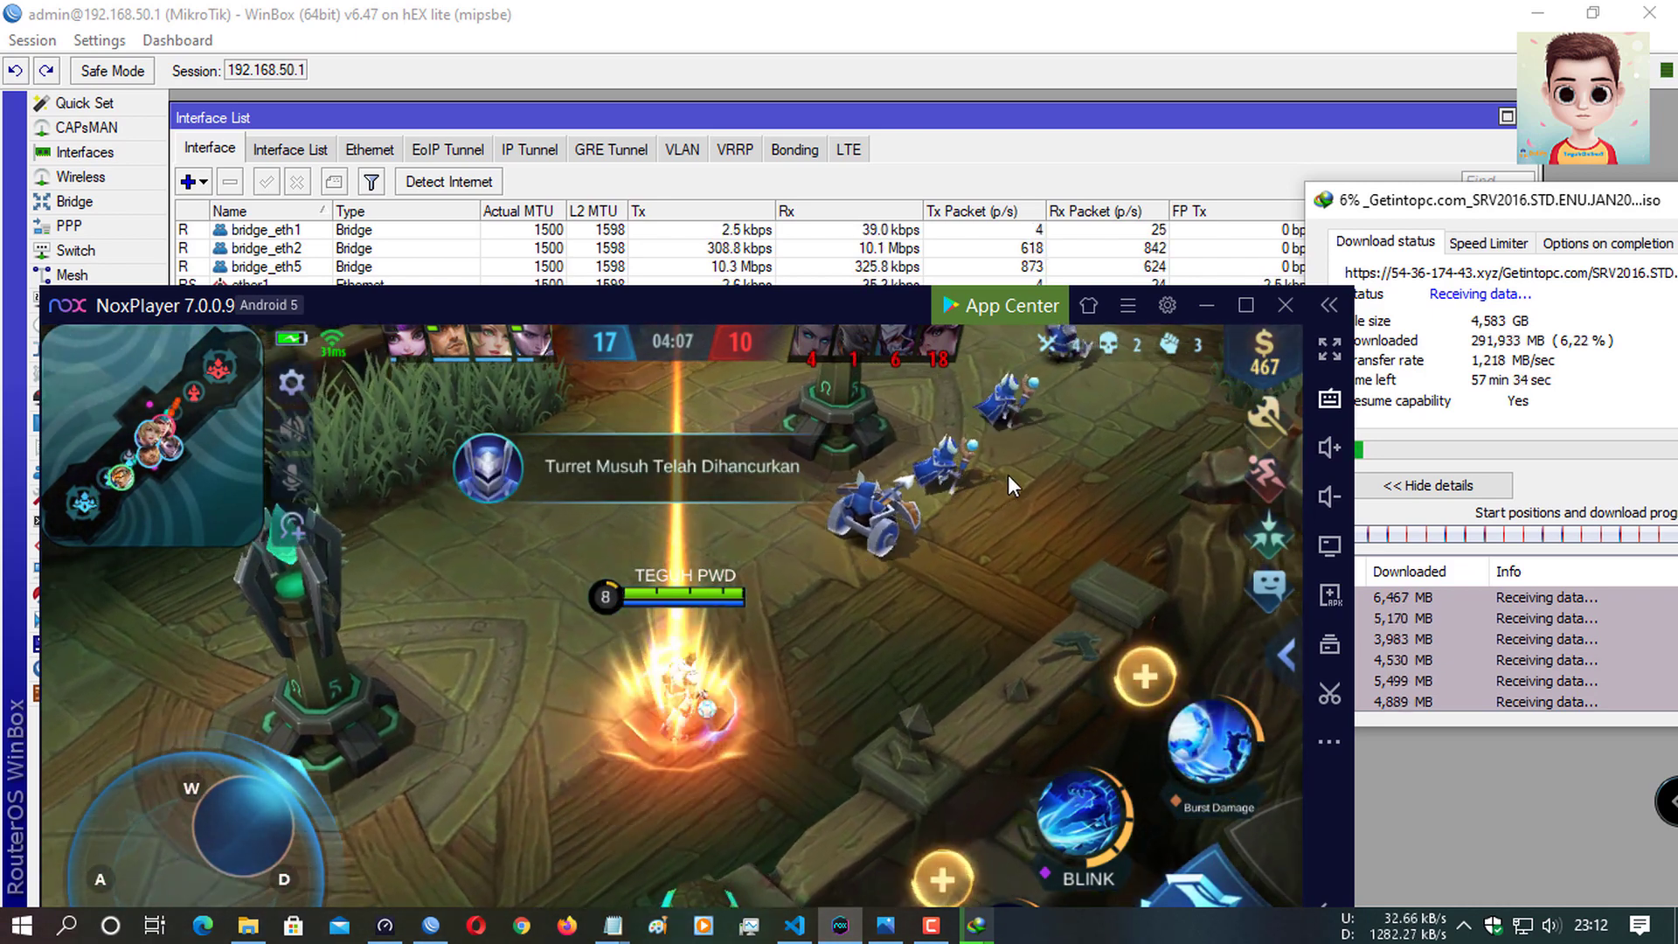
{"action": "key", "text": "d"}
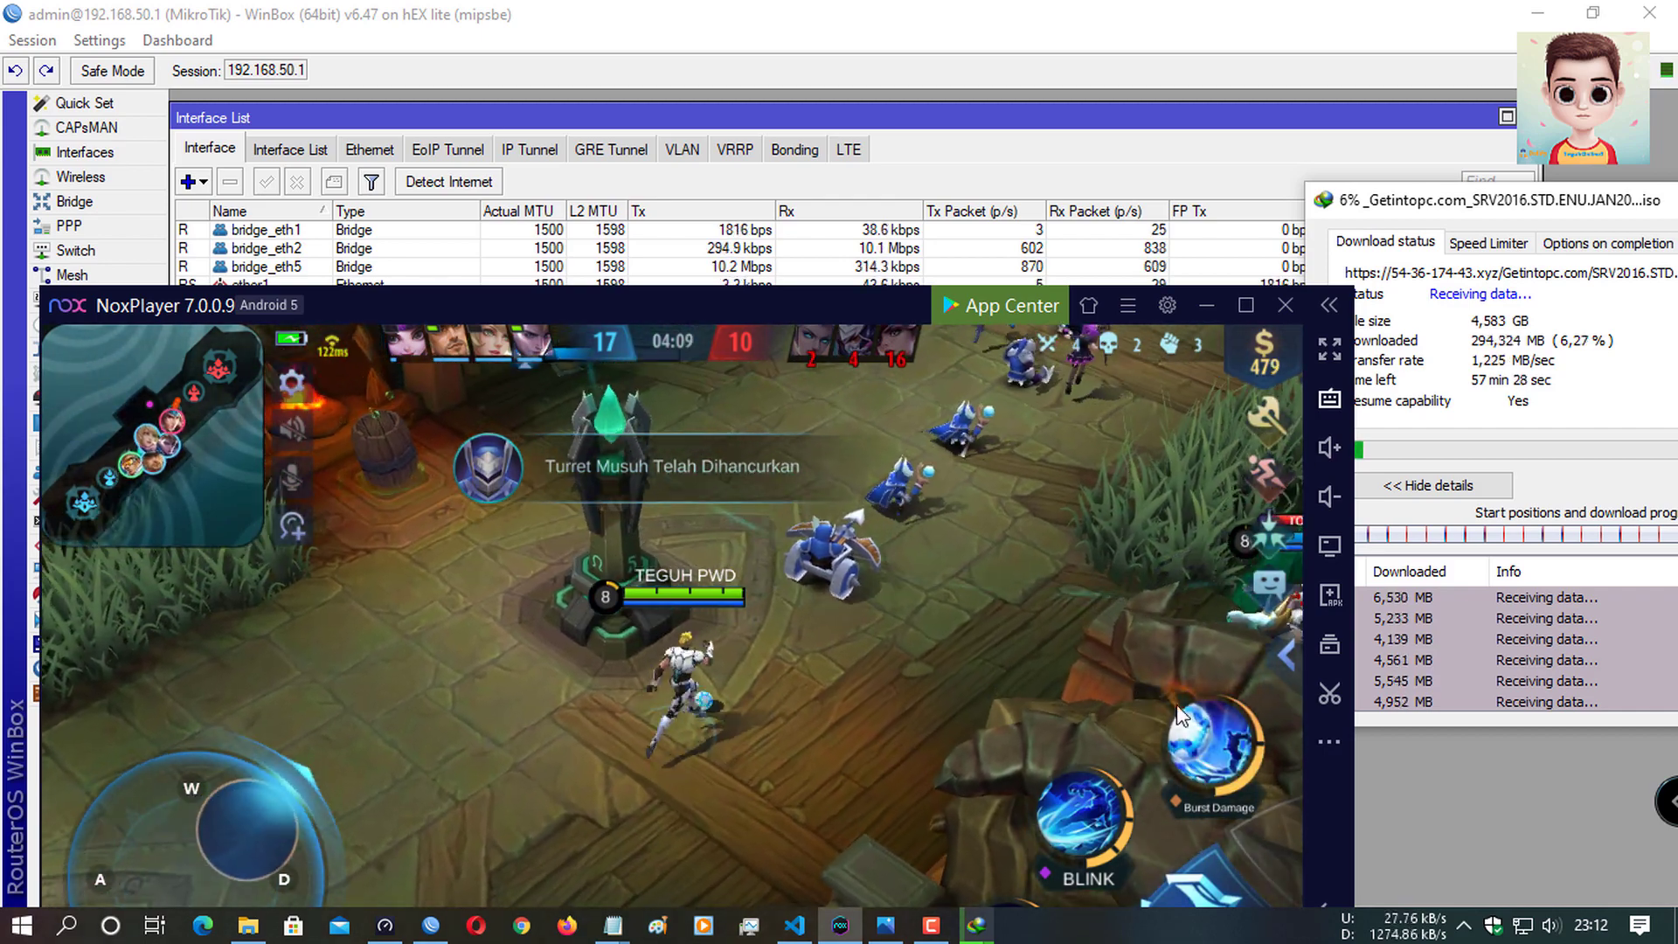
{"action": "key", "text": "d"}
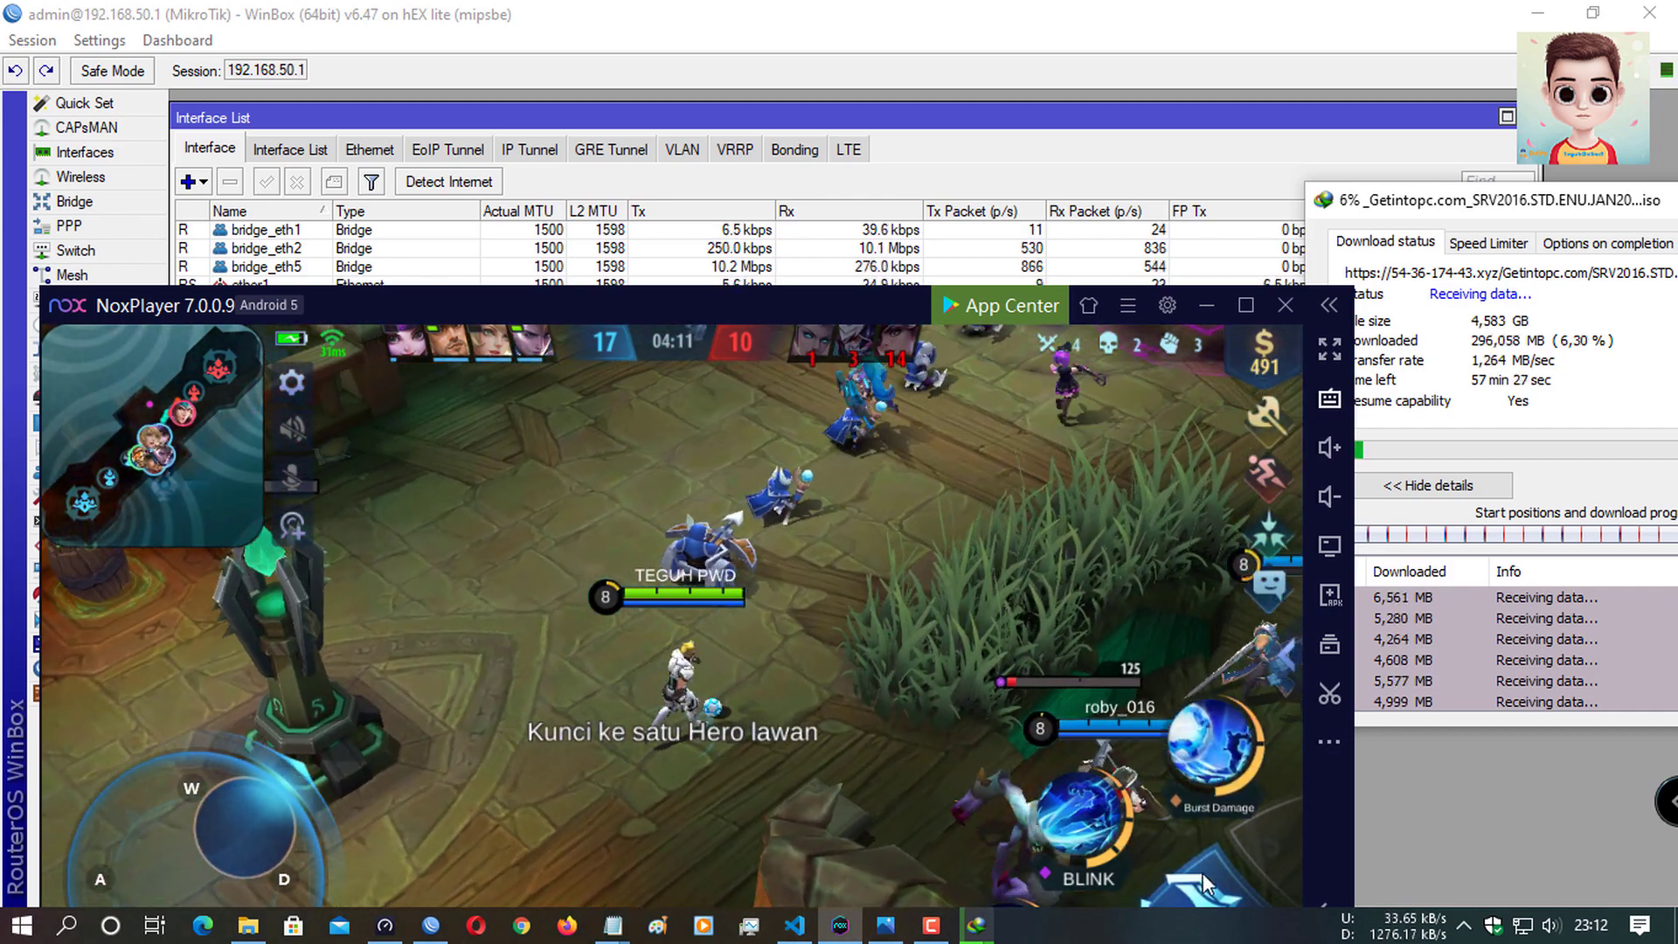
{"action": "key", "text": "d"}
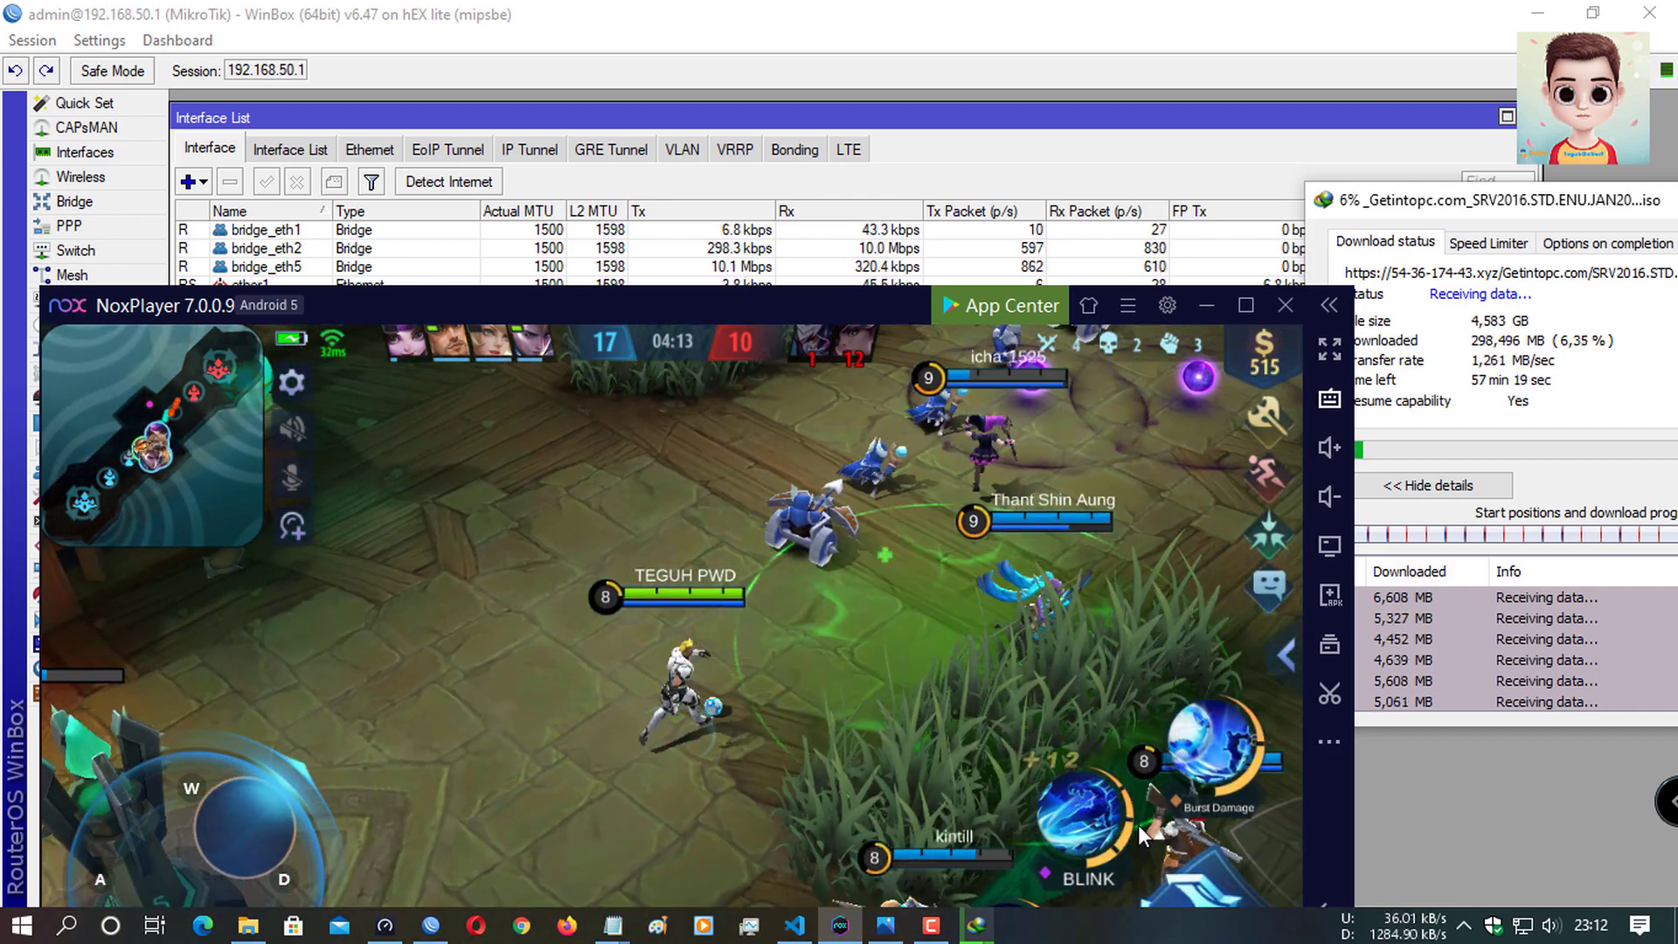
{"action": "key", "text": "d"}
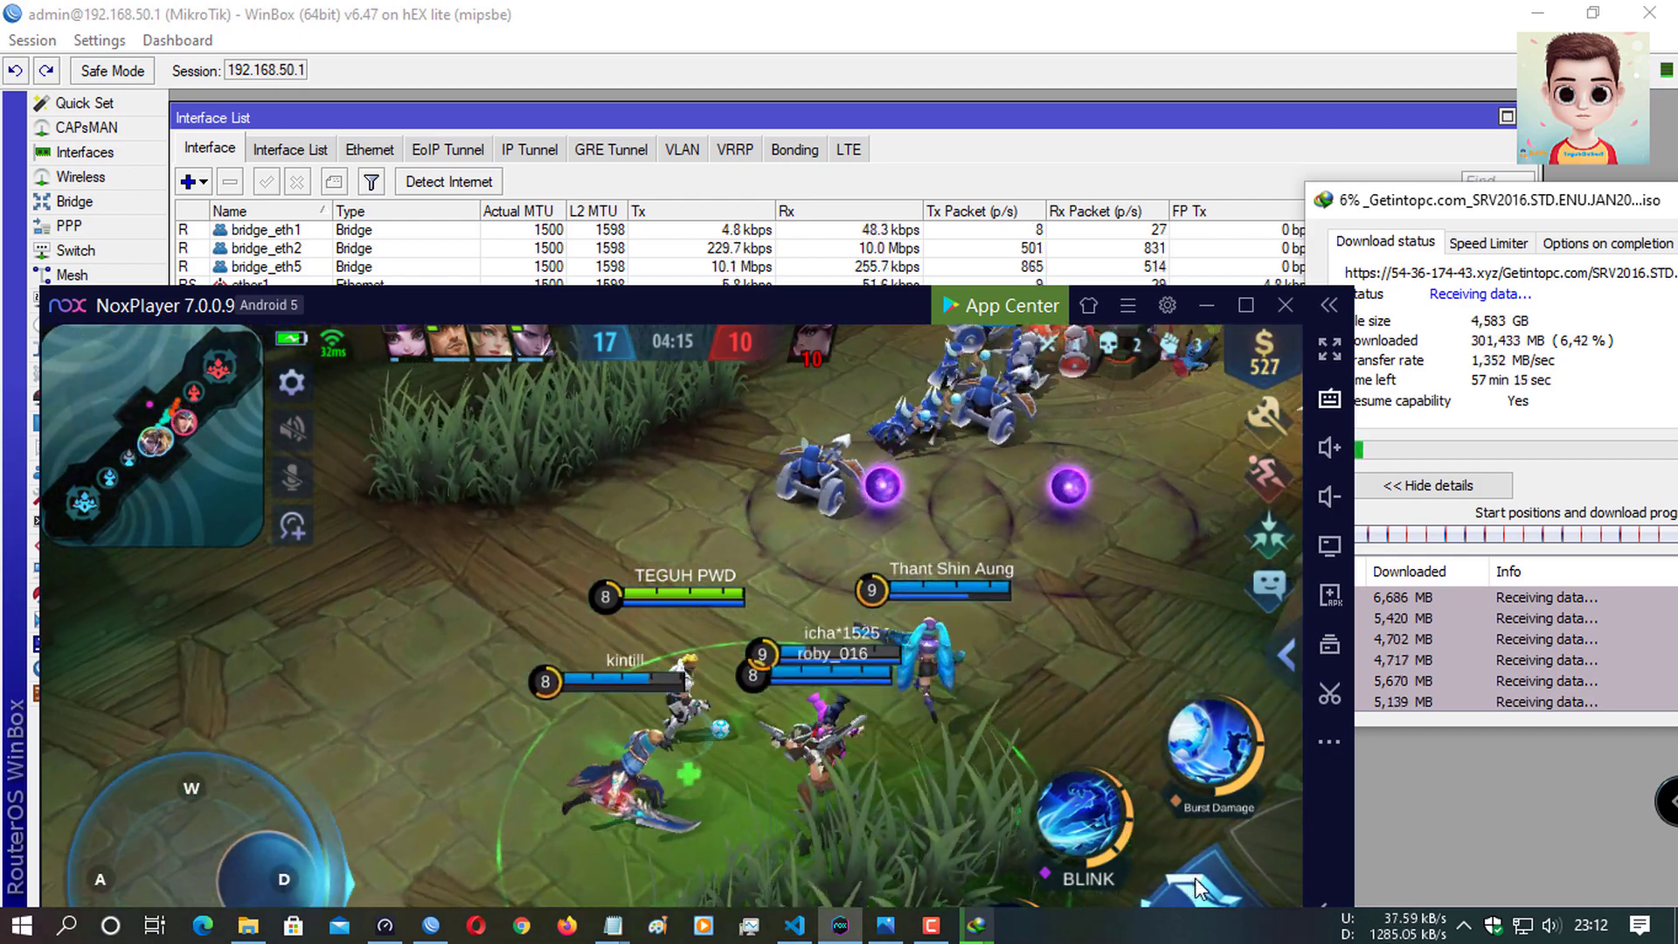
Step: Engage the enemies near their turret with the ultimate, BLINK and basic attacks while the download continues
{"action": "key", "text": "w"}
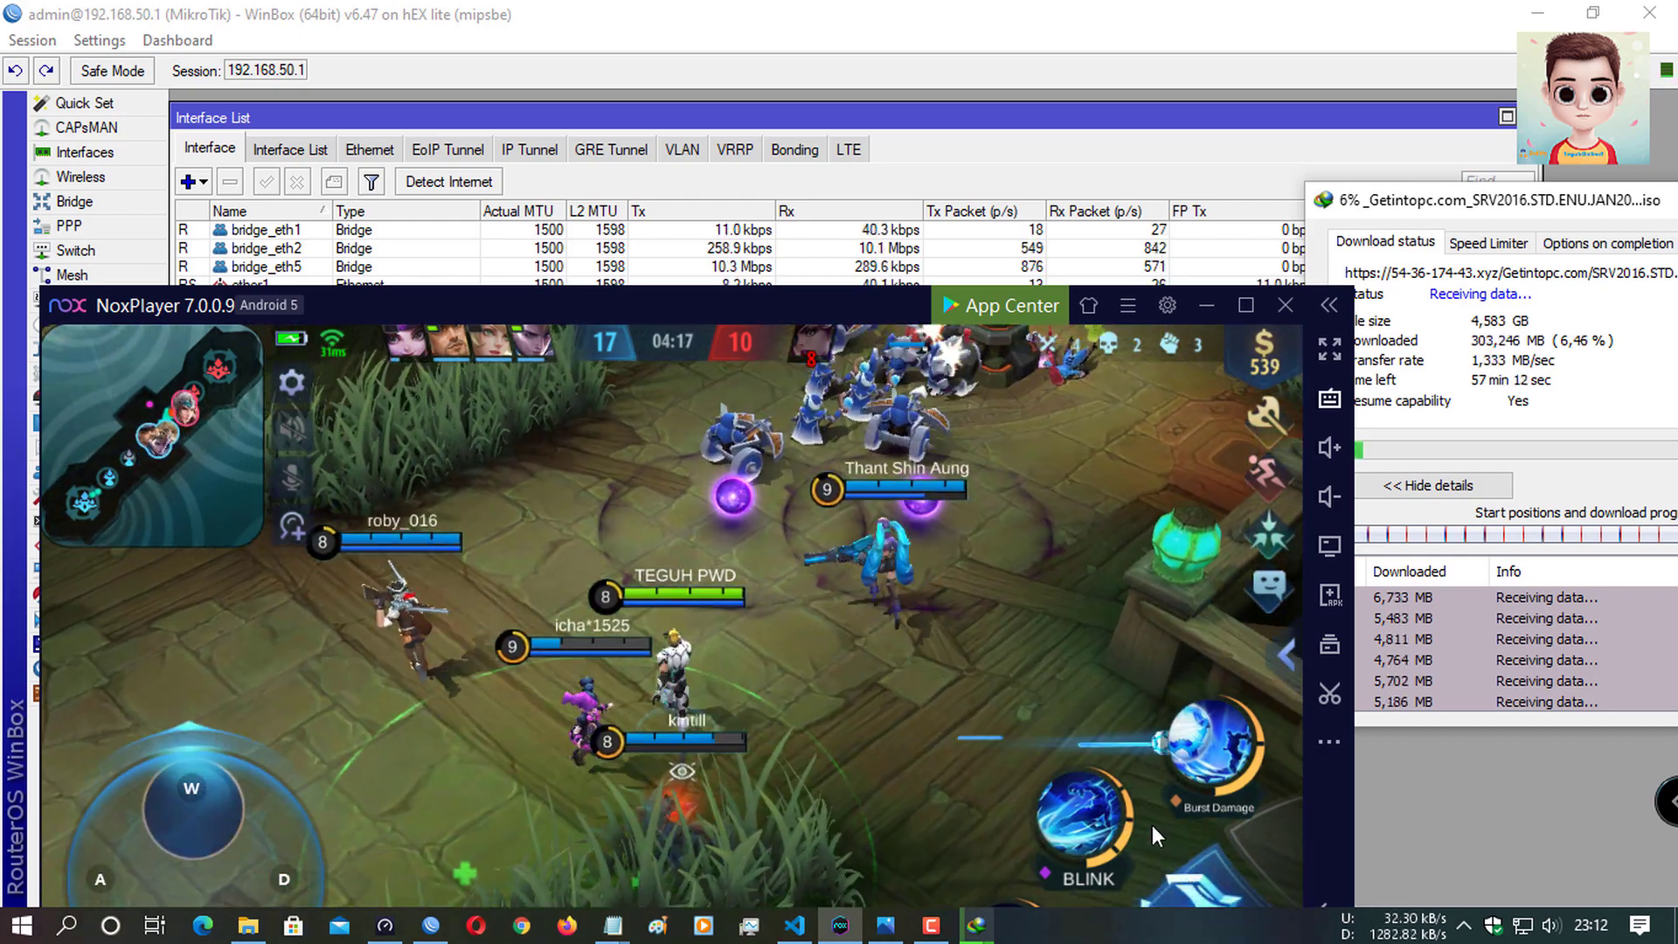
{"action": "key", "text": "a"}
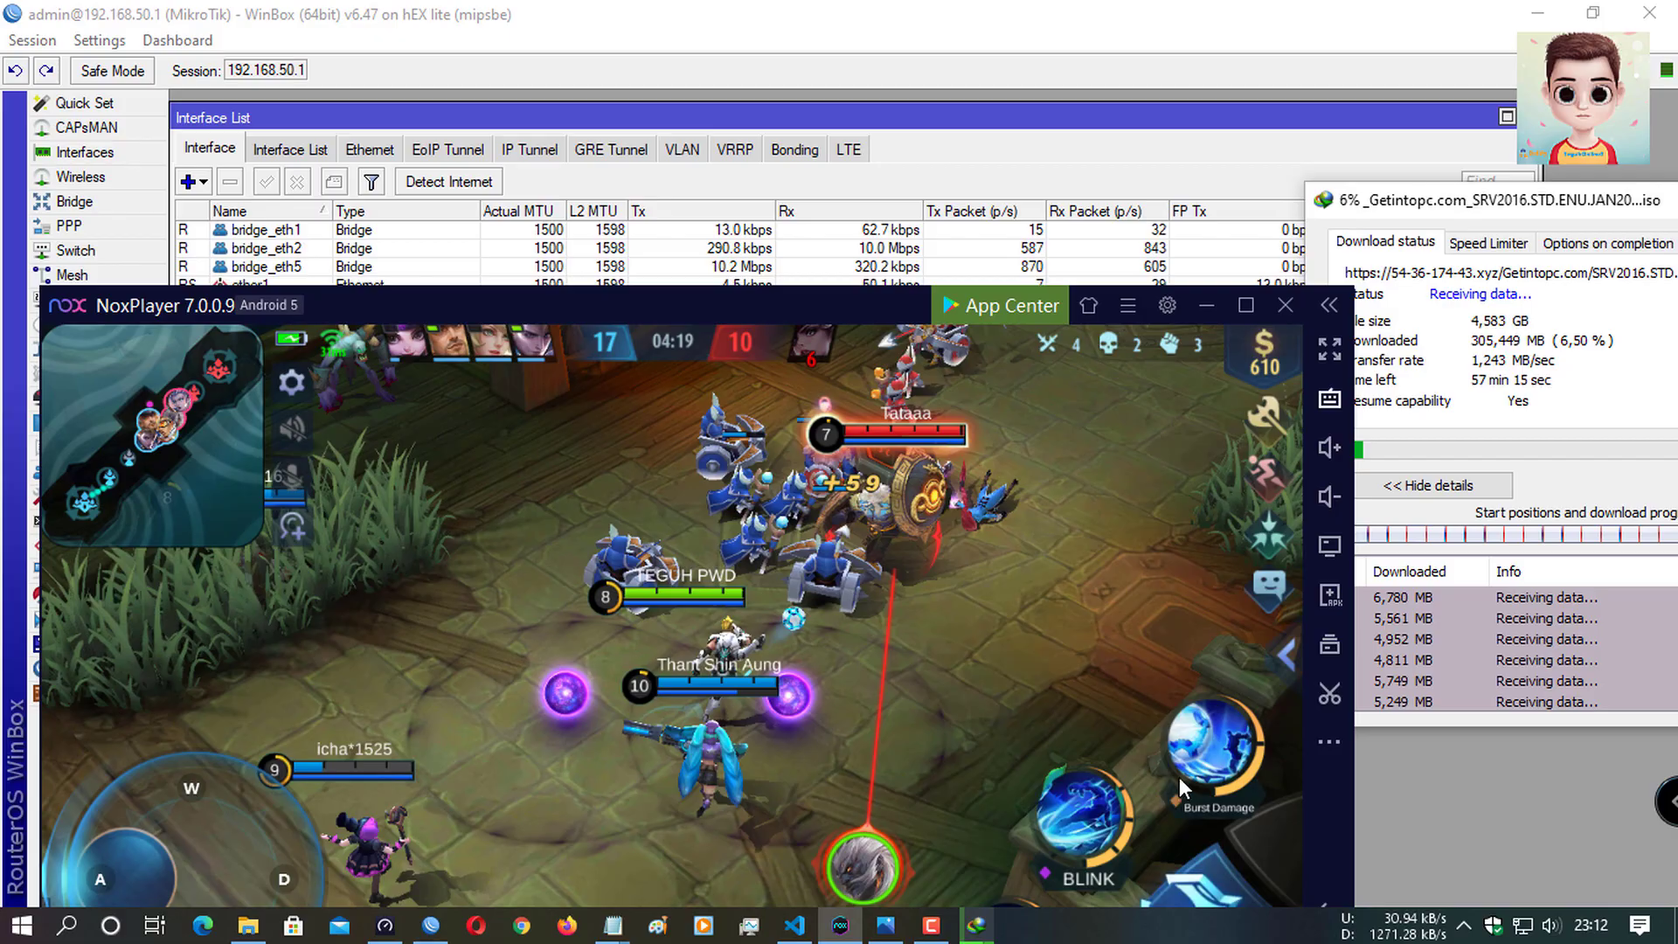
{"action": "left_click", "coordinate": [1188, 762]}
{"action": "left_click_drag", "start_coordinate": [1193, 771], "coordinate": [1198, 889]}
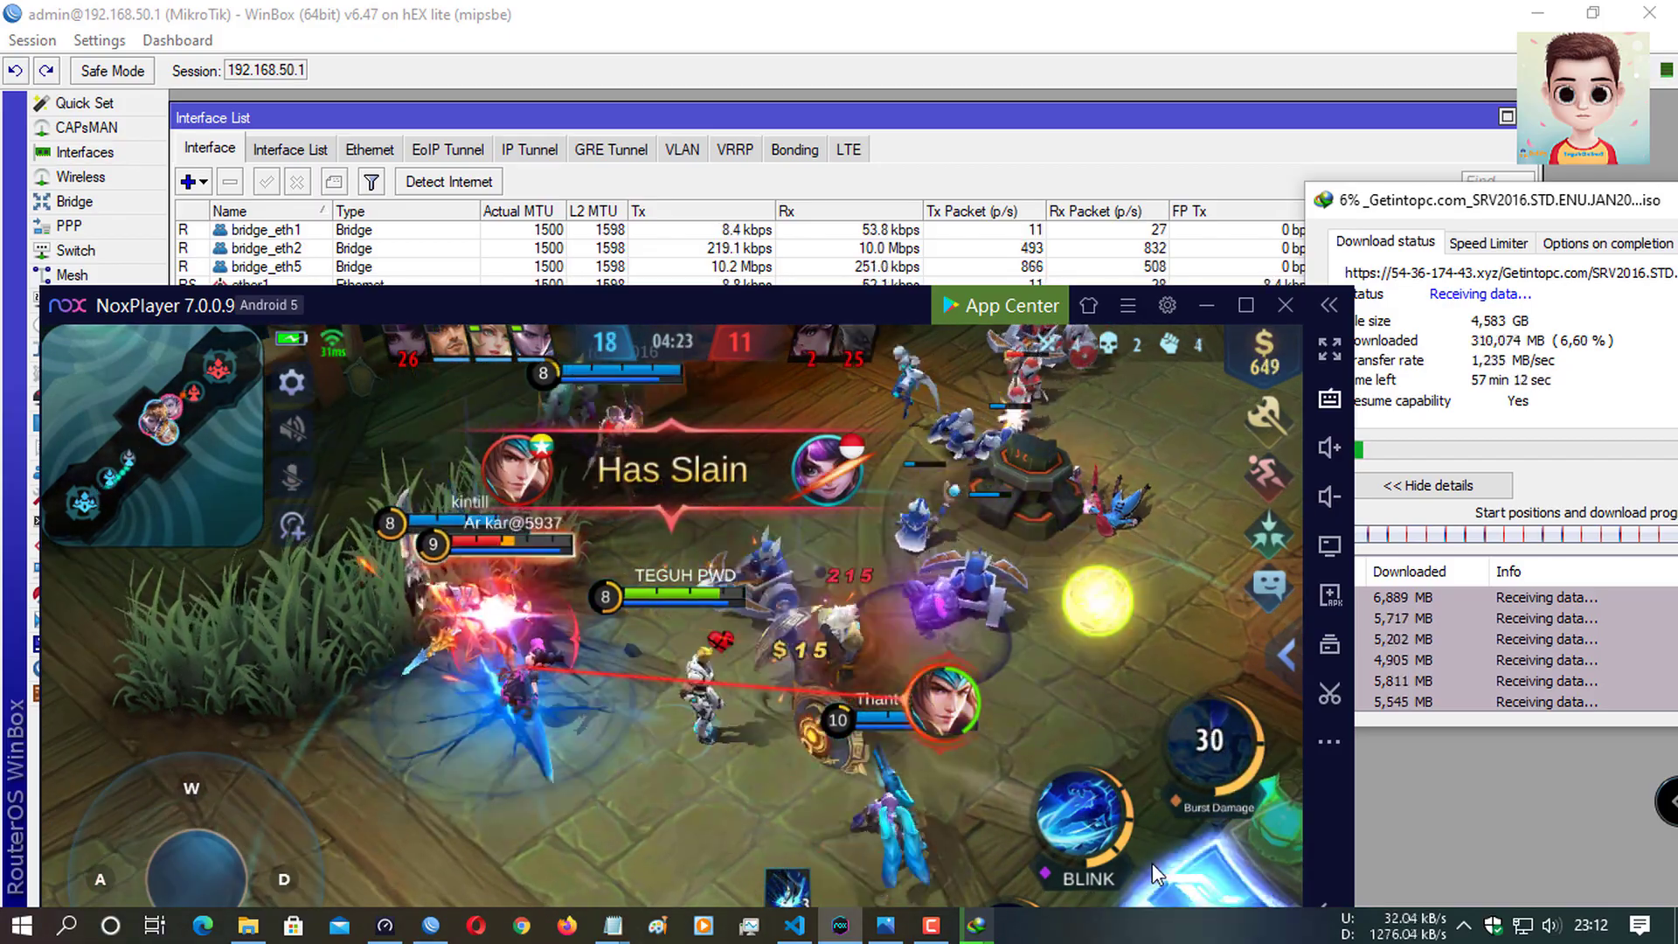
{"action": "left_click", "coordinate": [1080, 813]}
{"action": "key", "text": "d"}
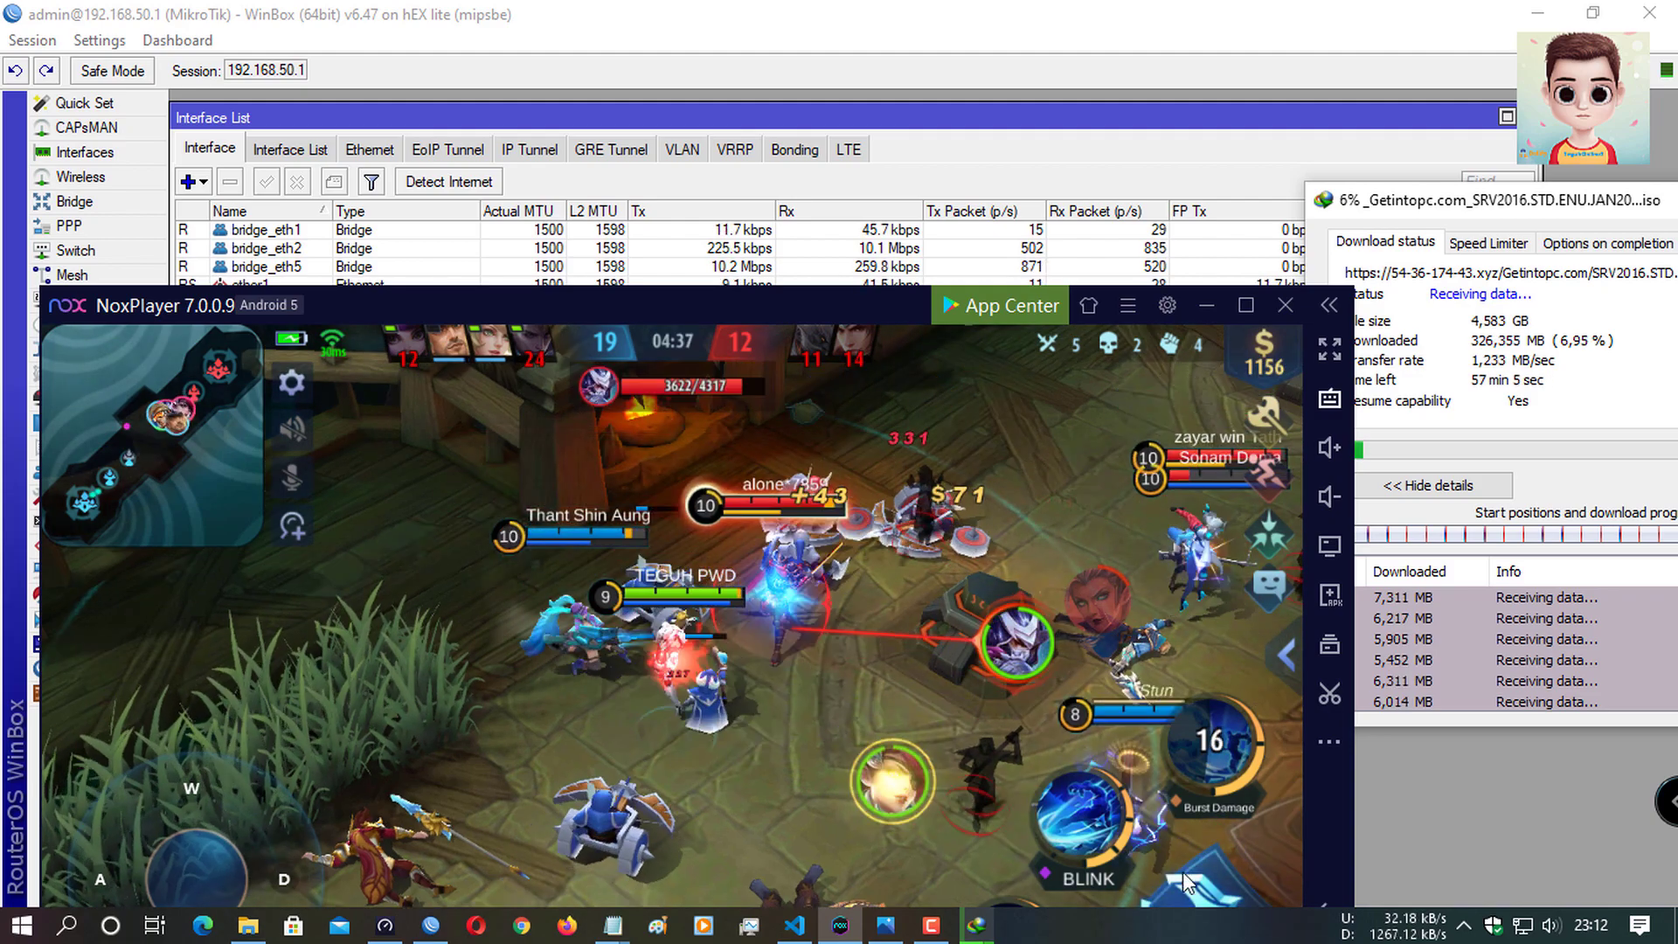
Step: Use BLINK and basic attacks on the enemy heroes and minions near their turret while moving the hero around the lane
{"action": "left_click", "coordinate": [1056, 829]}
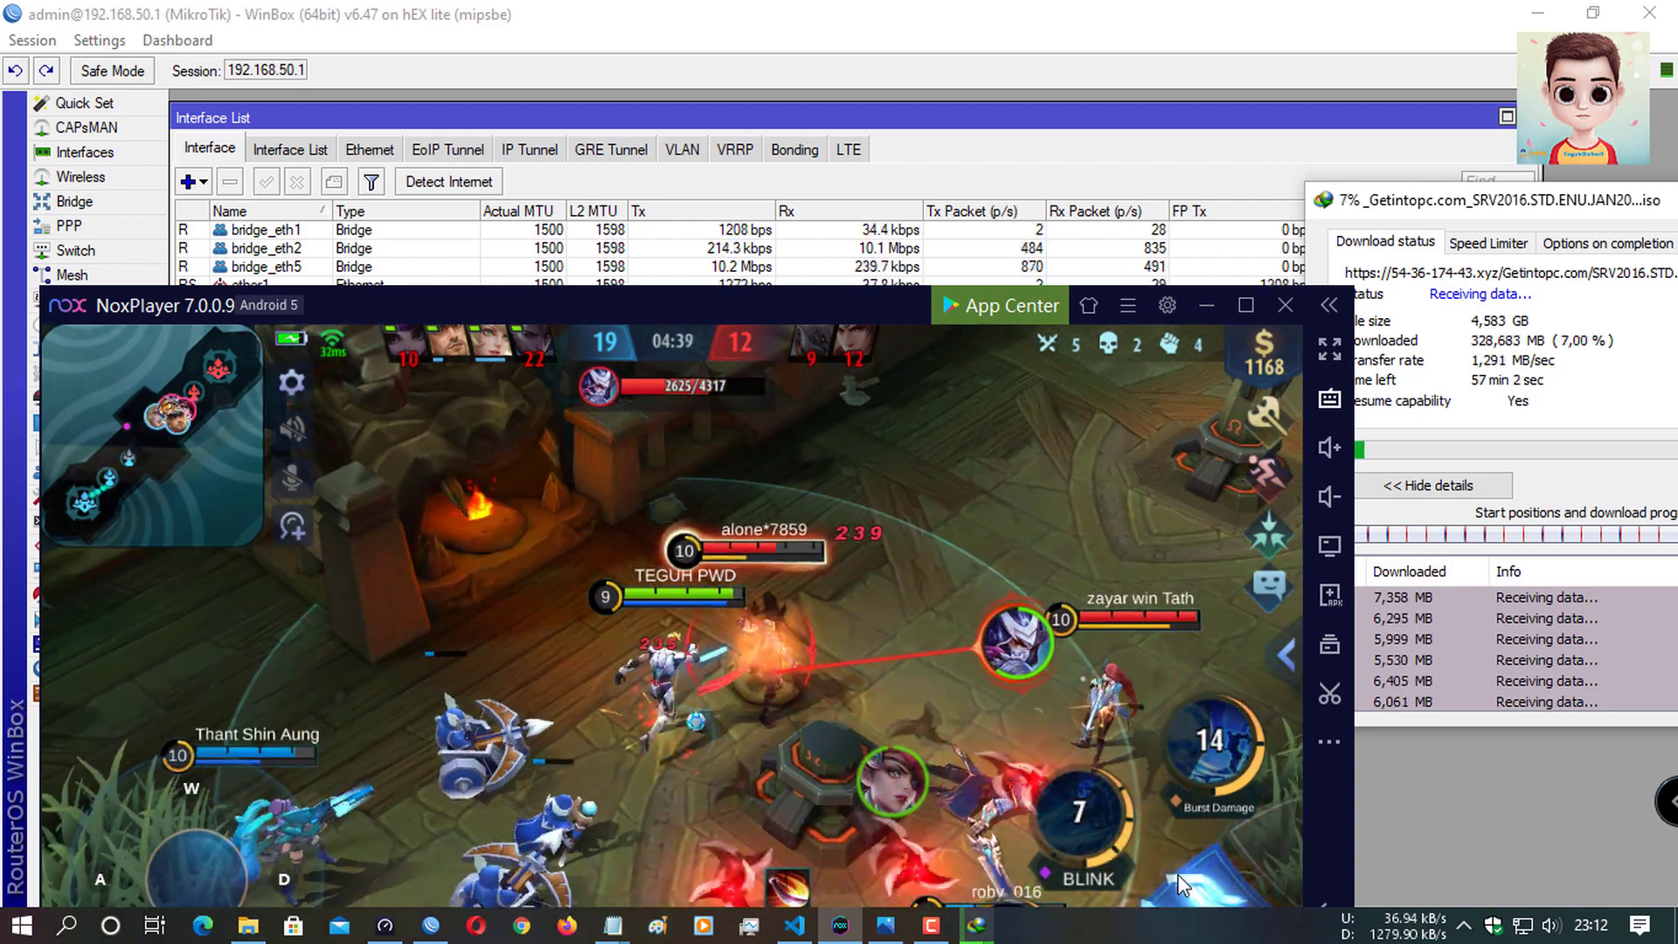
{"action": "left_click", "coordinate": [1184, 882]}
{"action": "key", "text": "d"}
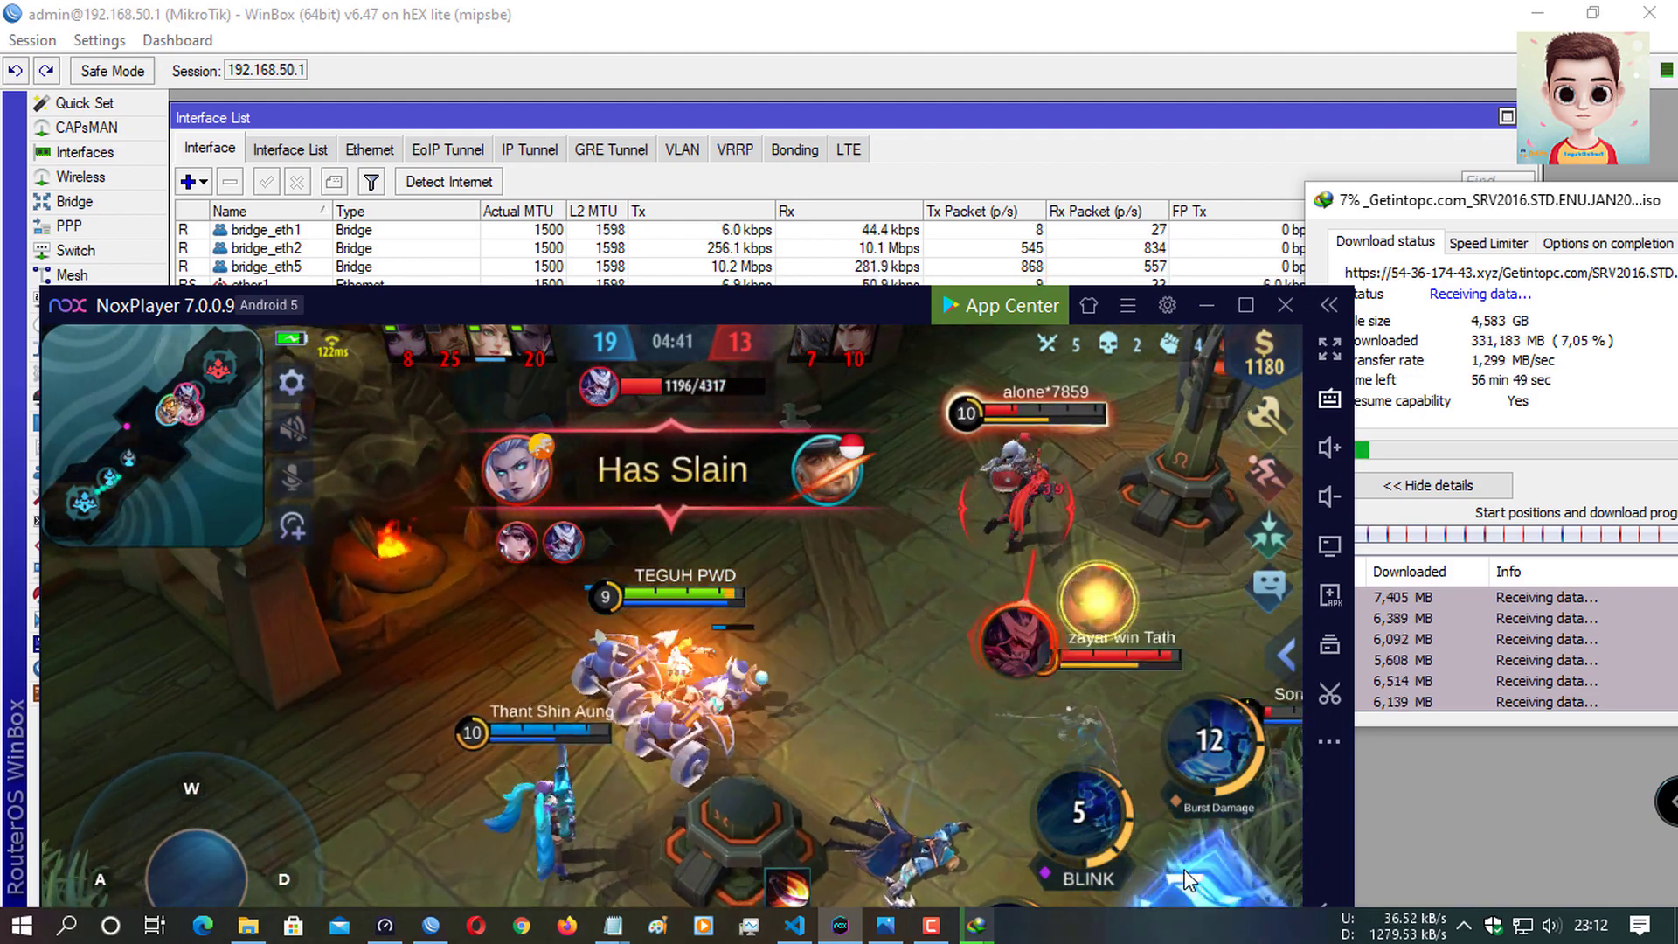
{"action": "left_click", "coordinate": [1191, 887]}
{"action": "key", "text": "s"}
{"action": "left_click", "coordinate": [1196, 888]}
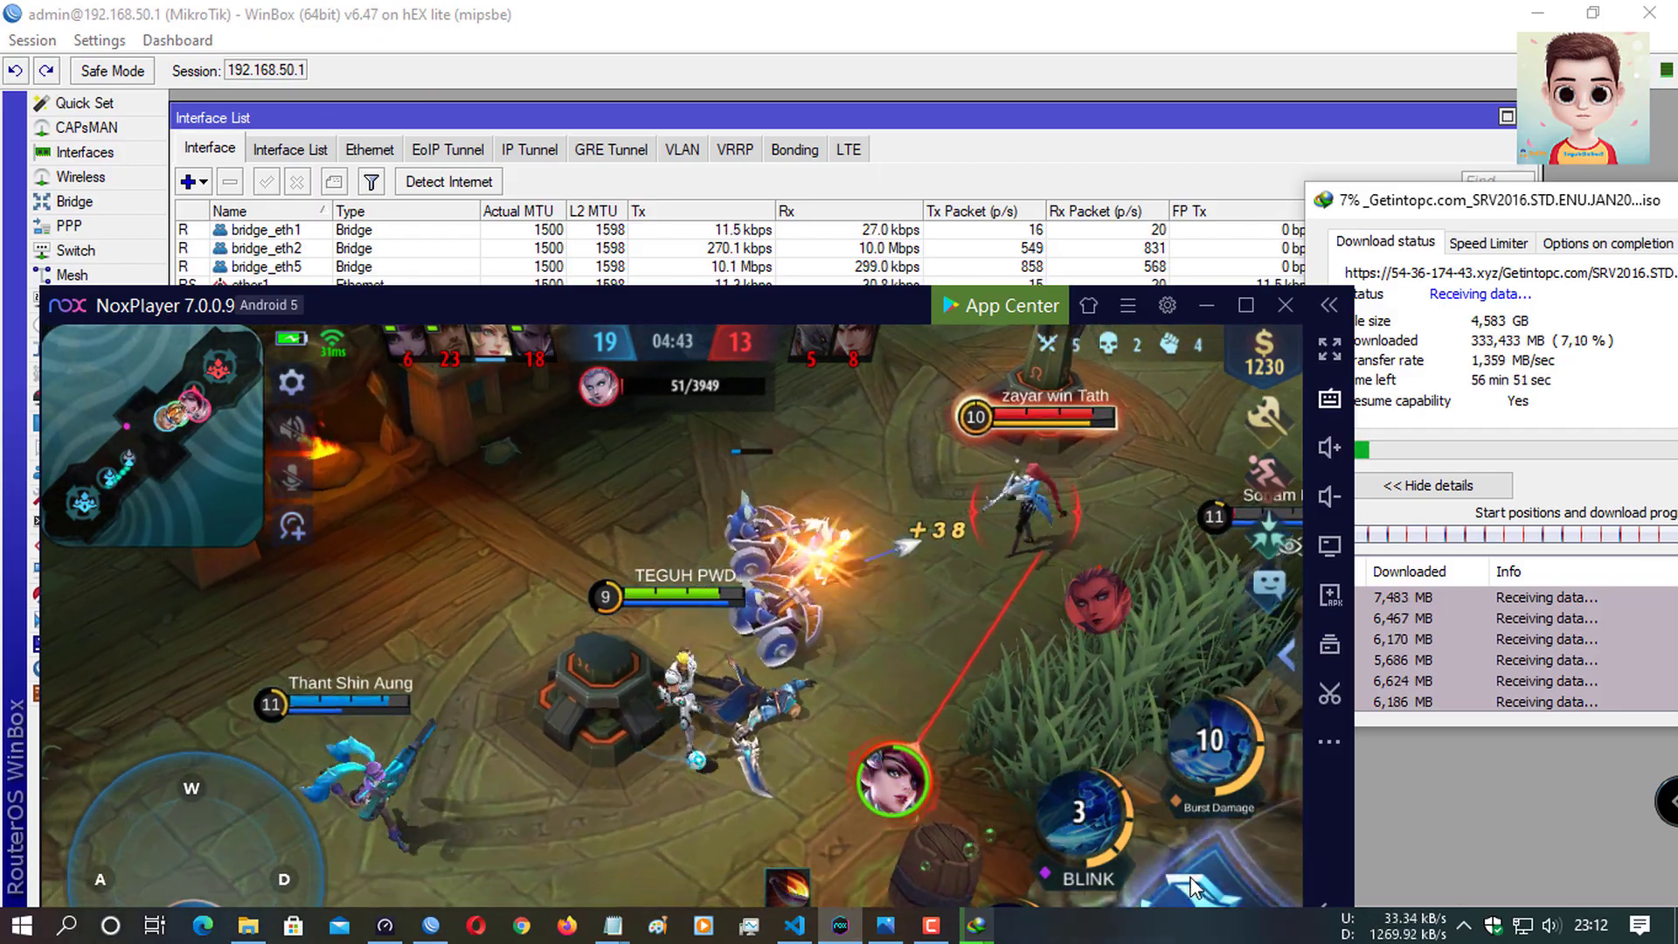
{"action": "key", "text": "w"}
{"action": "left_click", "coordinate": [1196, 888]}
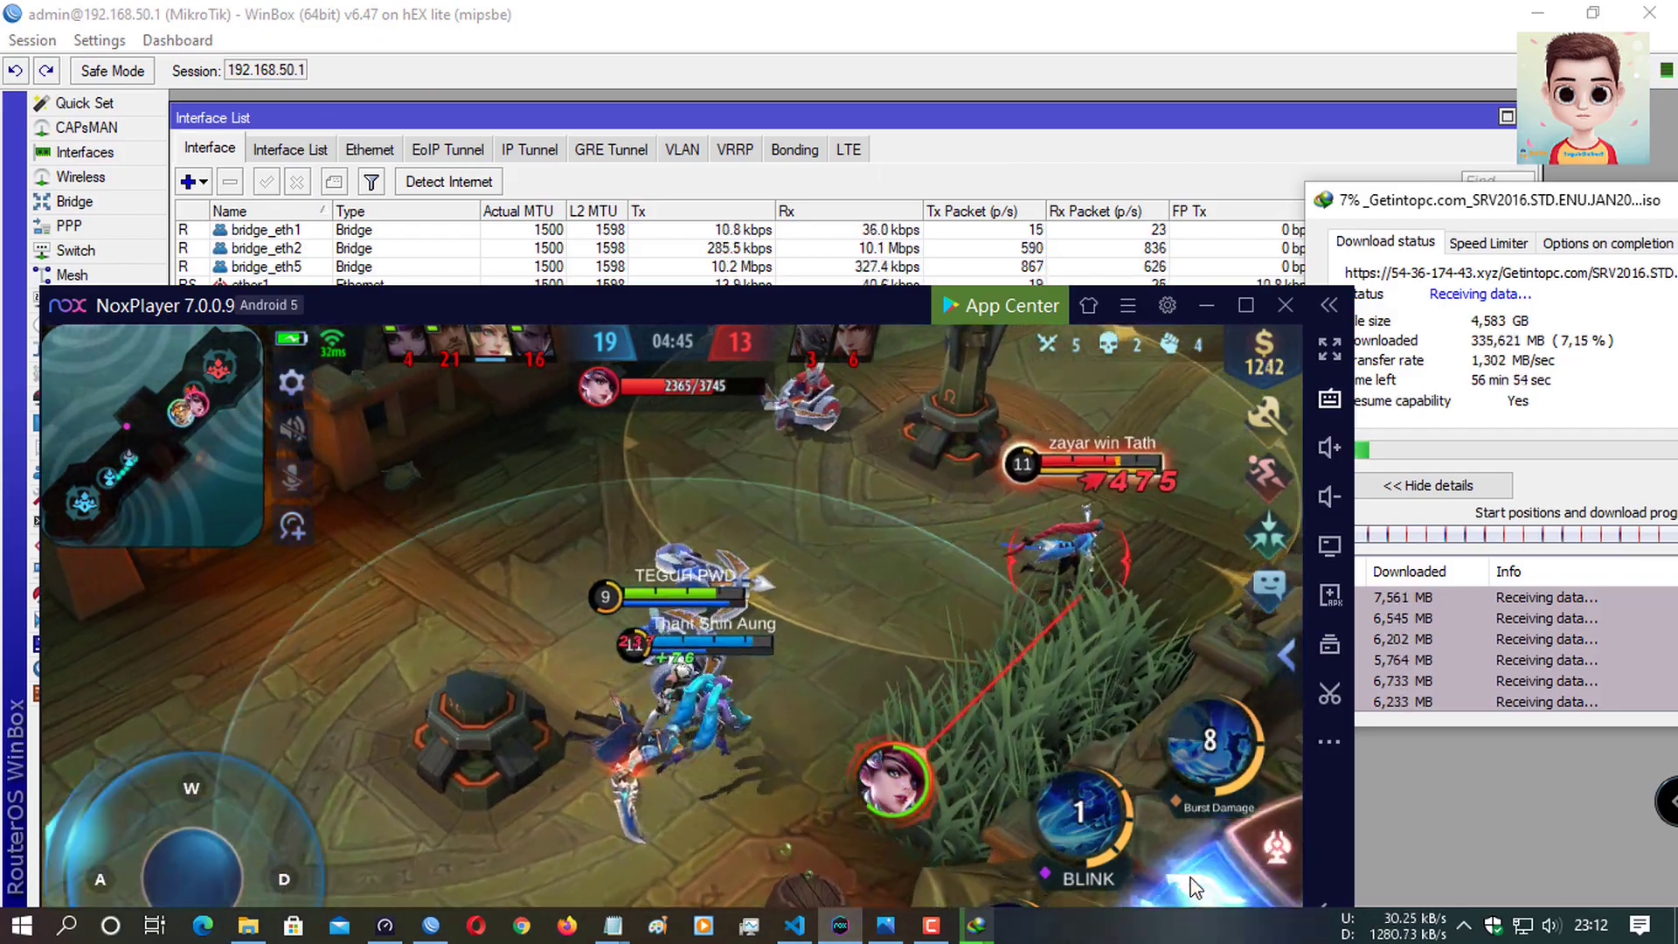
{"action": "key", "text": "a"}
{"action": "left_click", "coordinate": [1196, 887]}
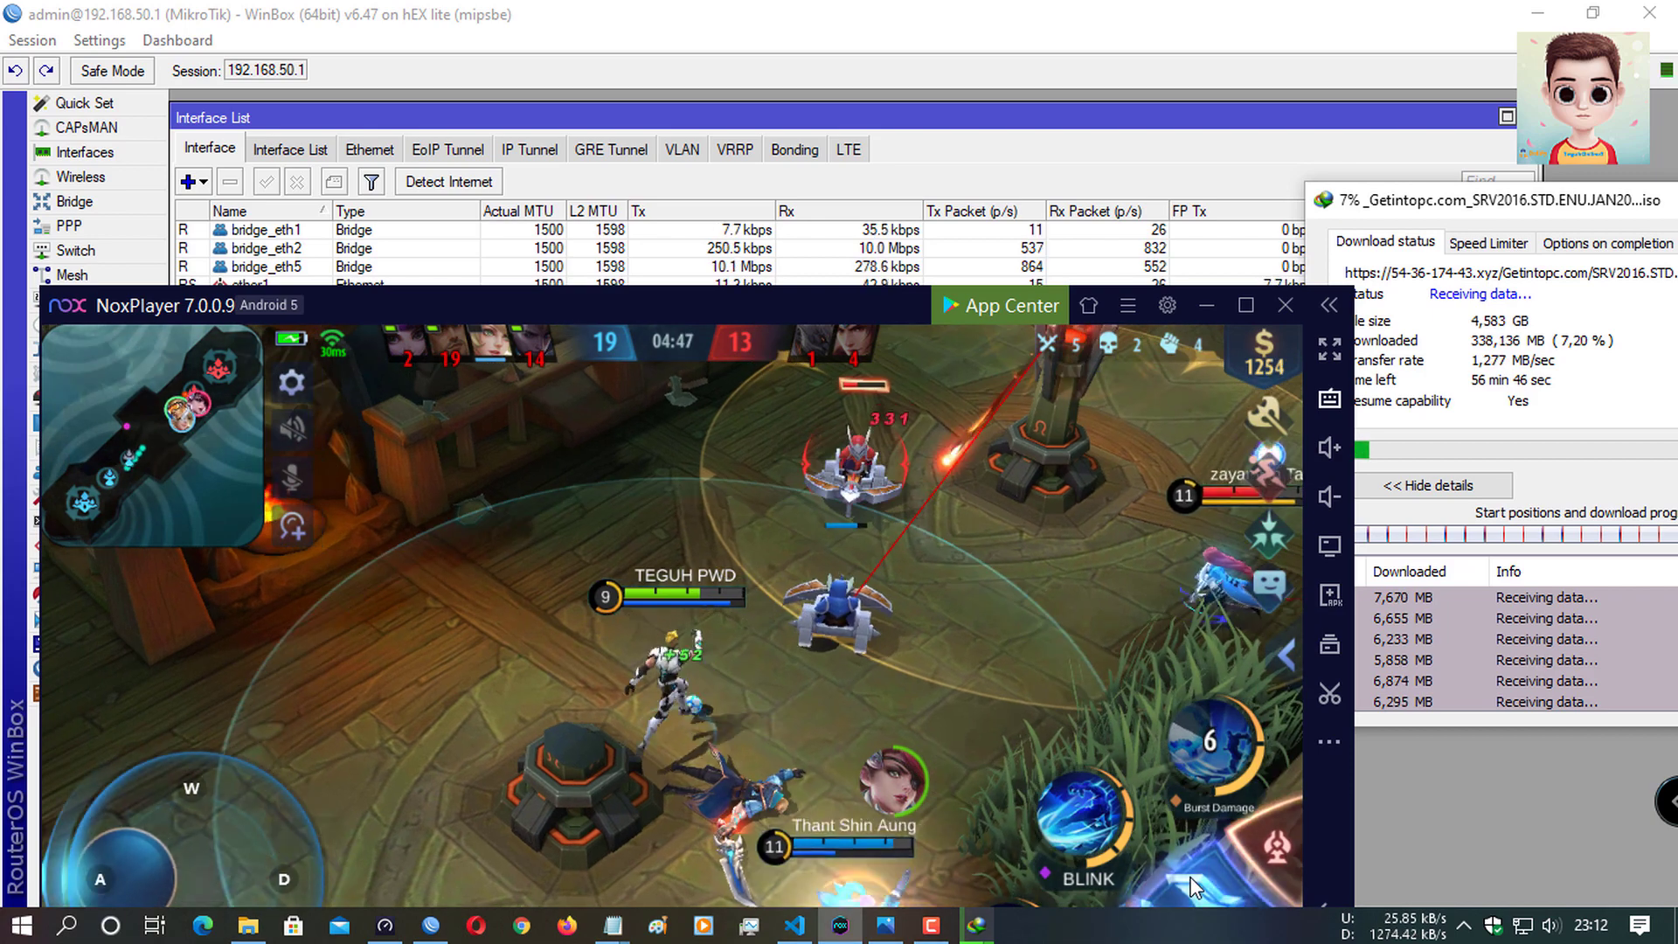
{"action": "key", "text": "a"}
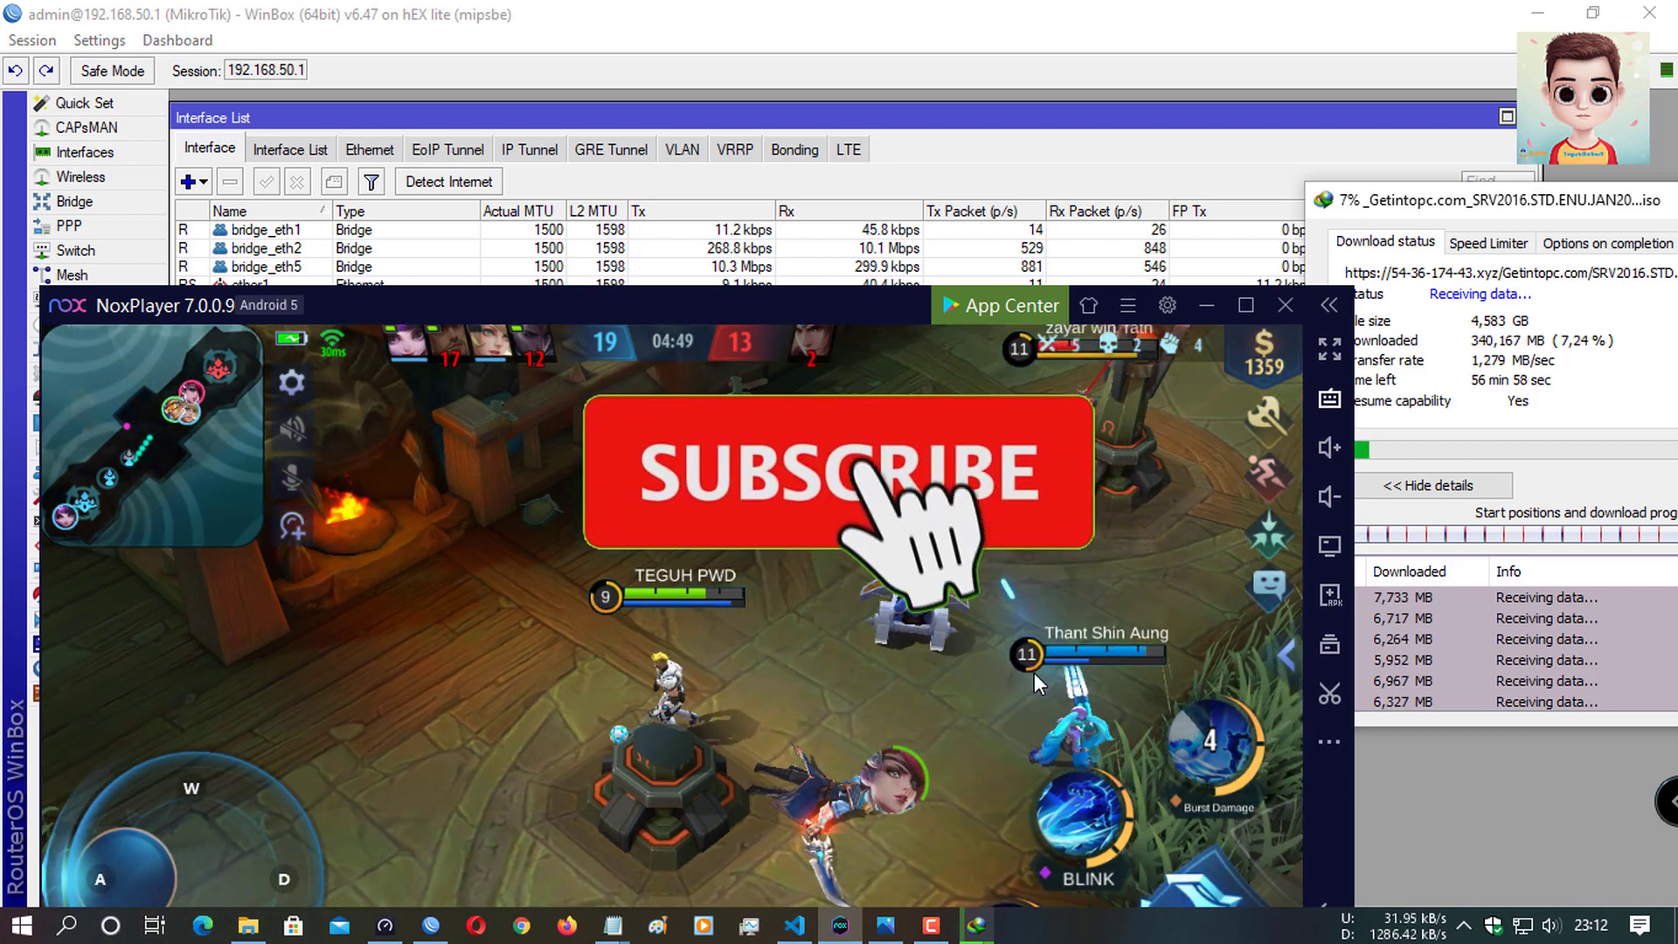
Step: Minimise the game emulator, place the ISO download's progress window below the interface list, and pause and minimise the download
{"action": "left_click", "coordinate": [1209, 306]}
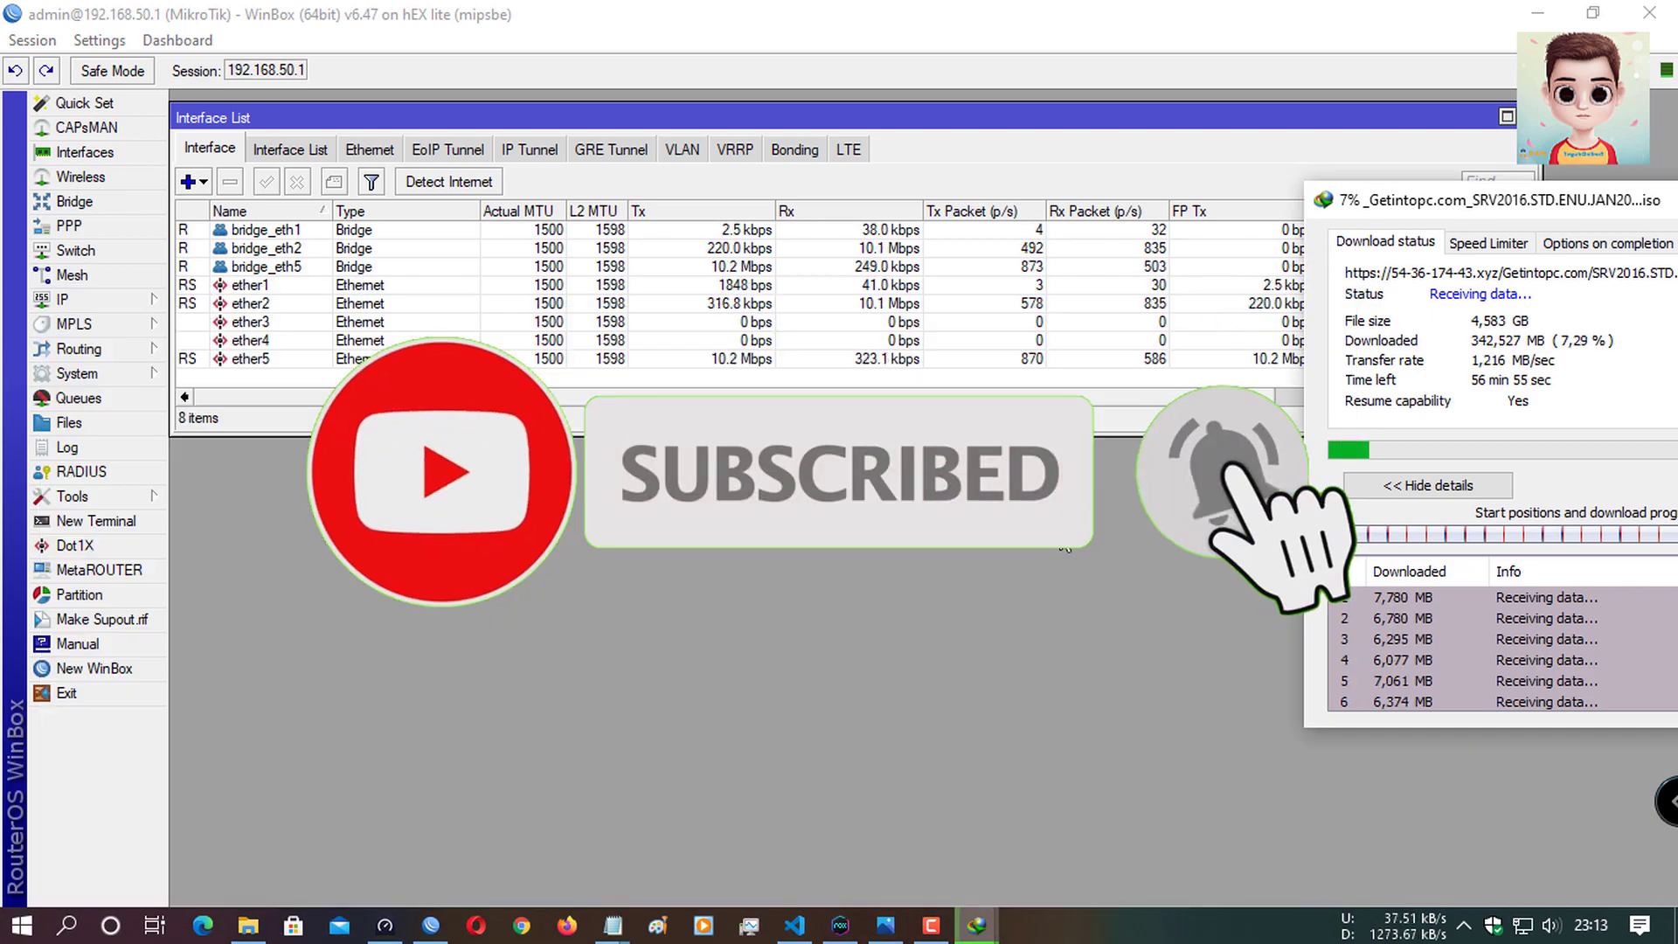
{"action": "left_click_drag", "start_coordinate": [1478, 192], "coordinate": [935, 378]}
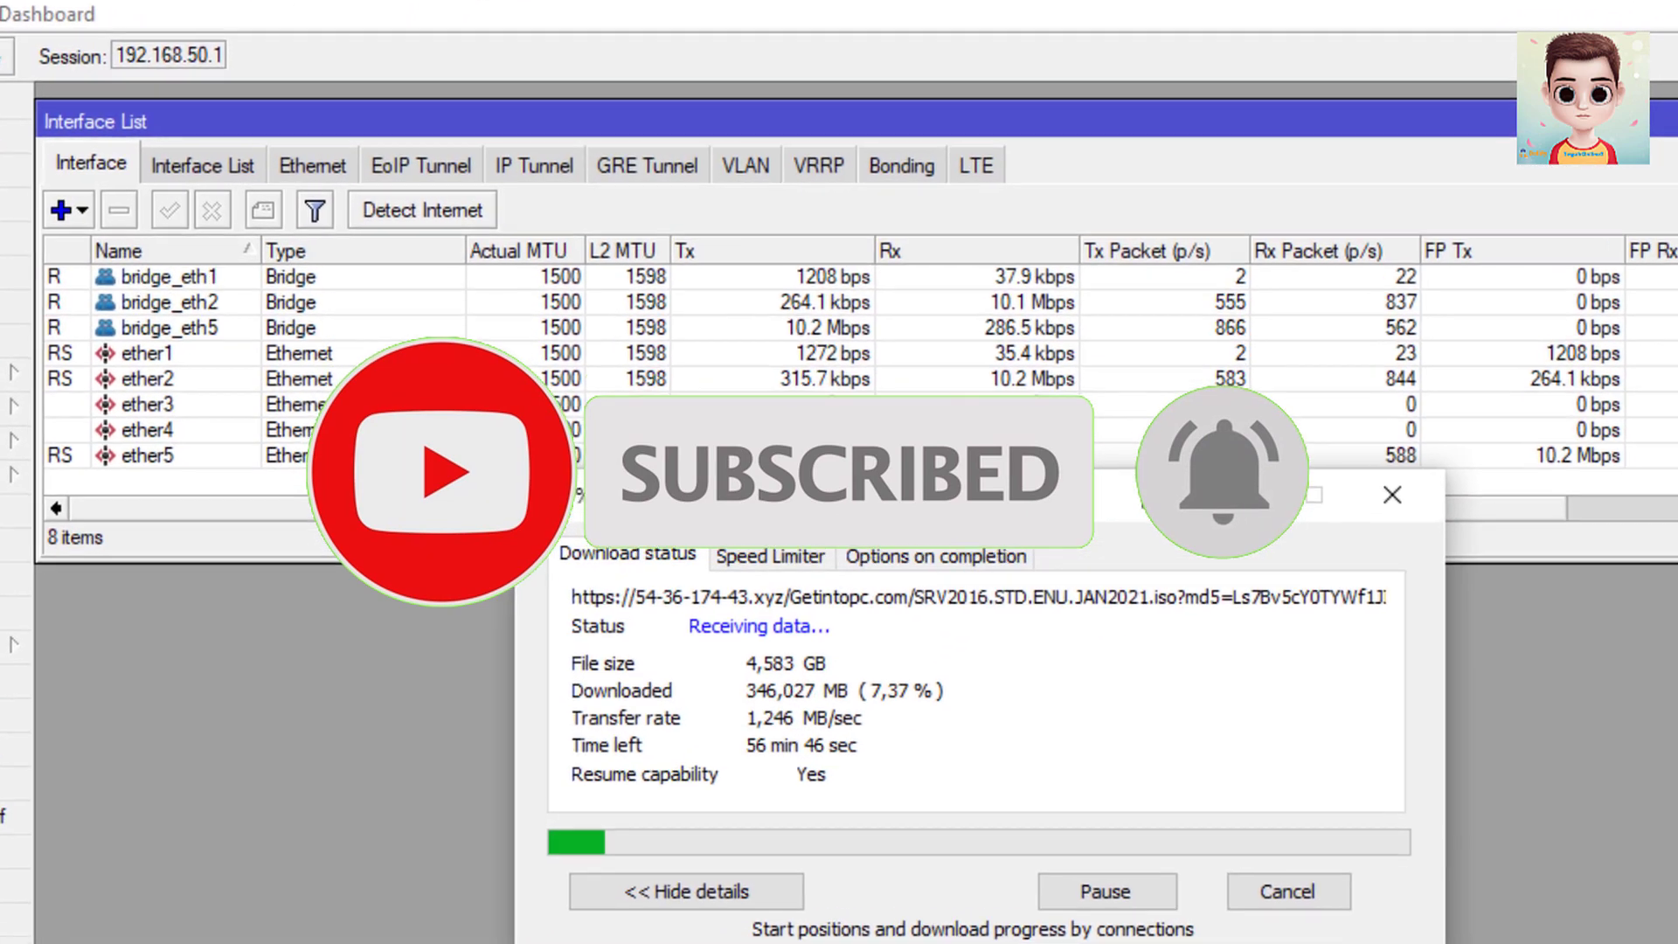
{"action": "left_click_drag", "start_coordinate": [750, 527], "coordinate": [759, 502]}
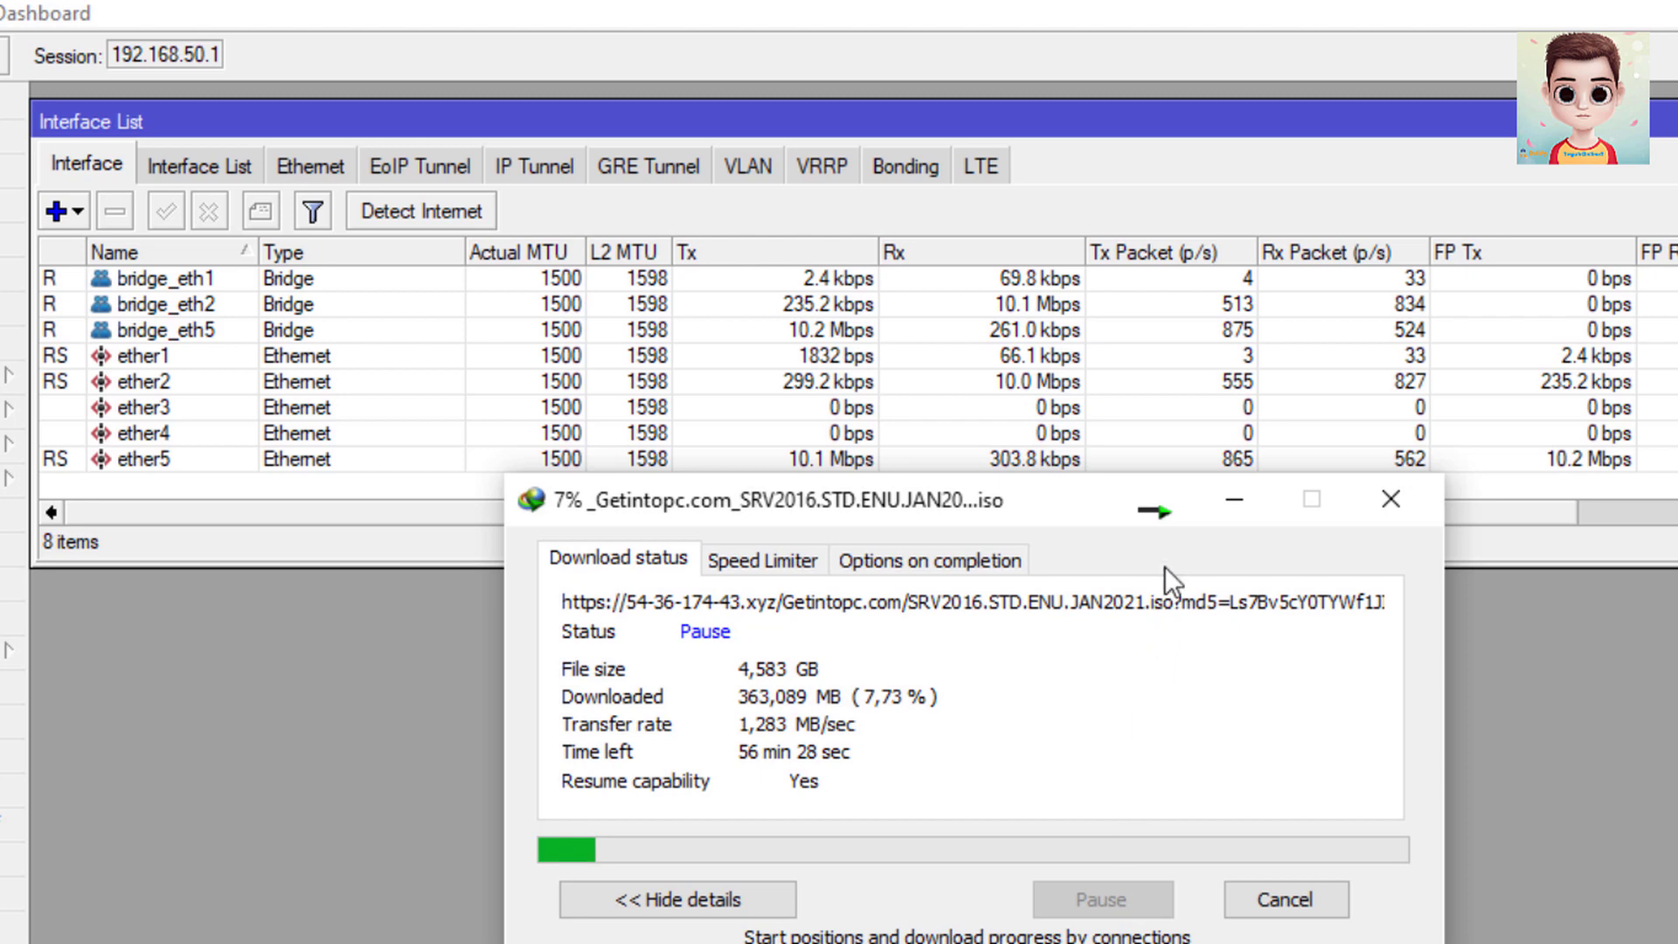
{"action": "left_click", "coordinate": [1234, 500]}
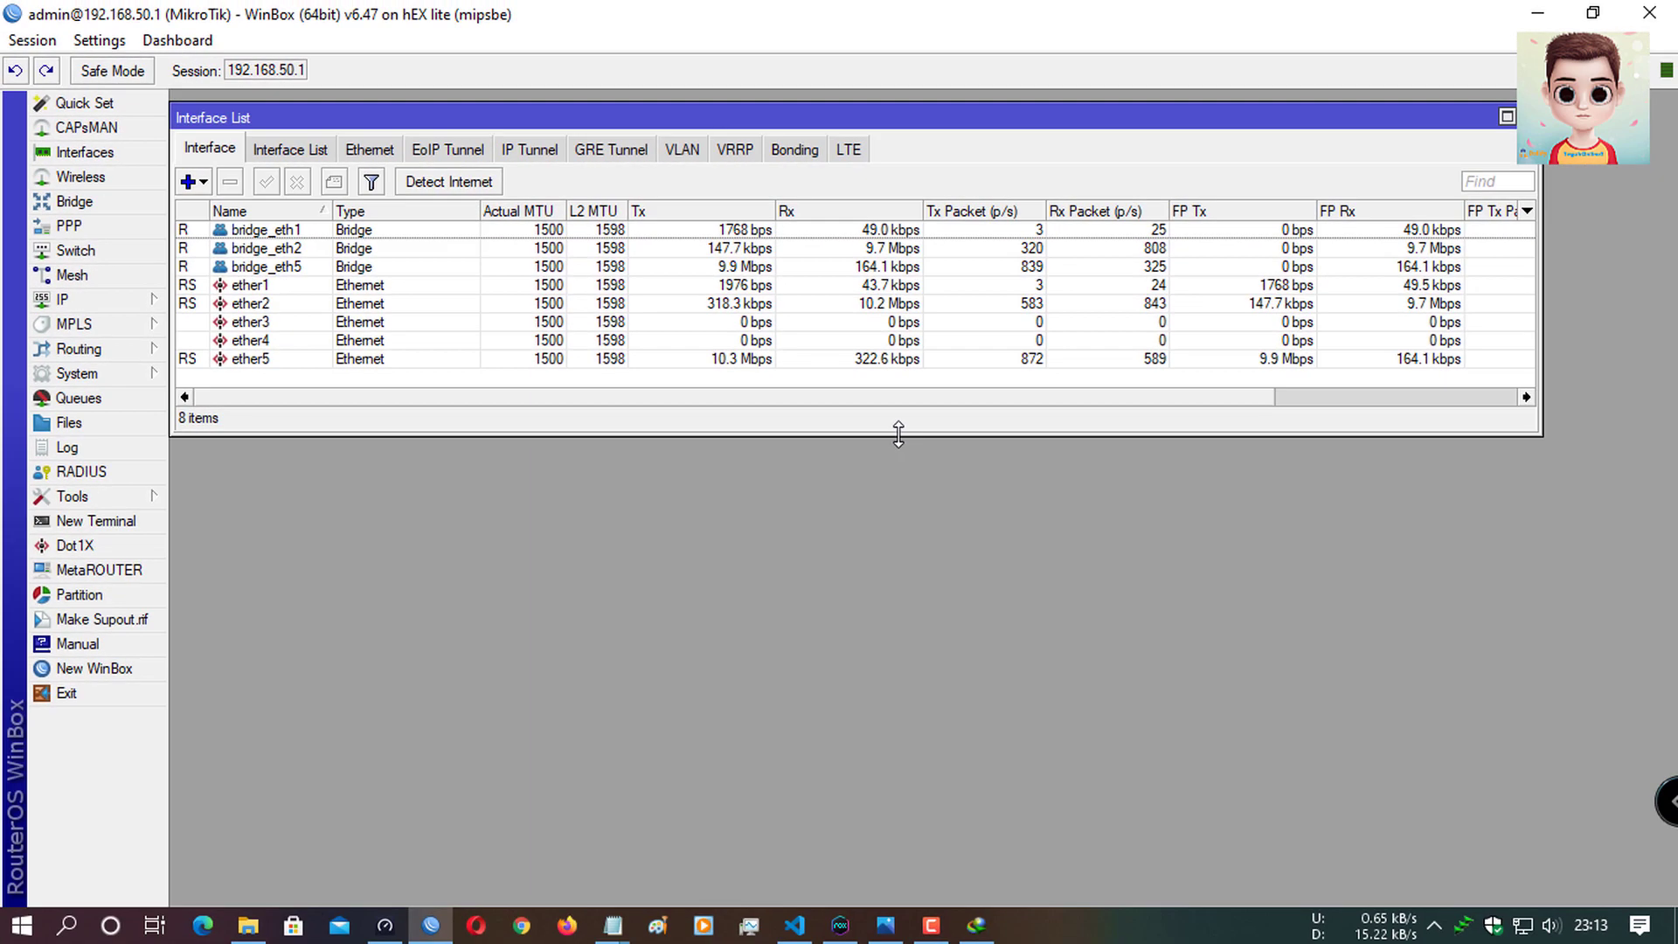
Step: View the /ip route section of 2 ISP GAME DAN UMUM.rsc in Visual Studio Code, and return to WinBox to check the interface traffic columns
{"action": "left_click", "coordinate": [795, 925]}
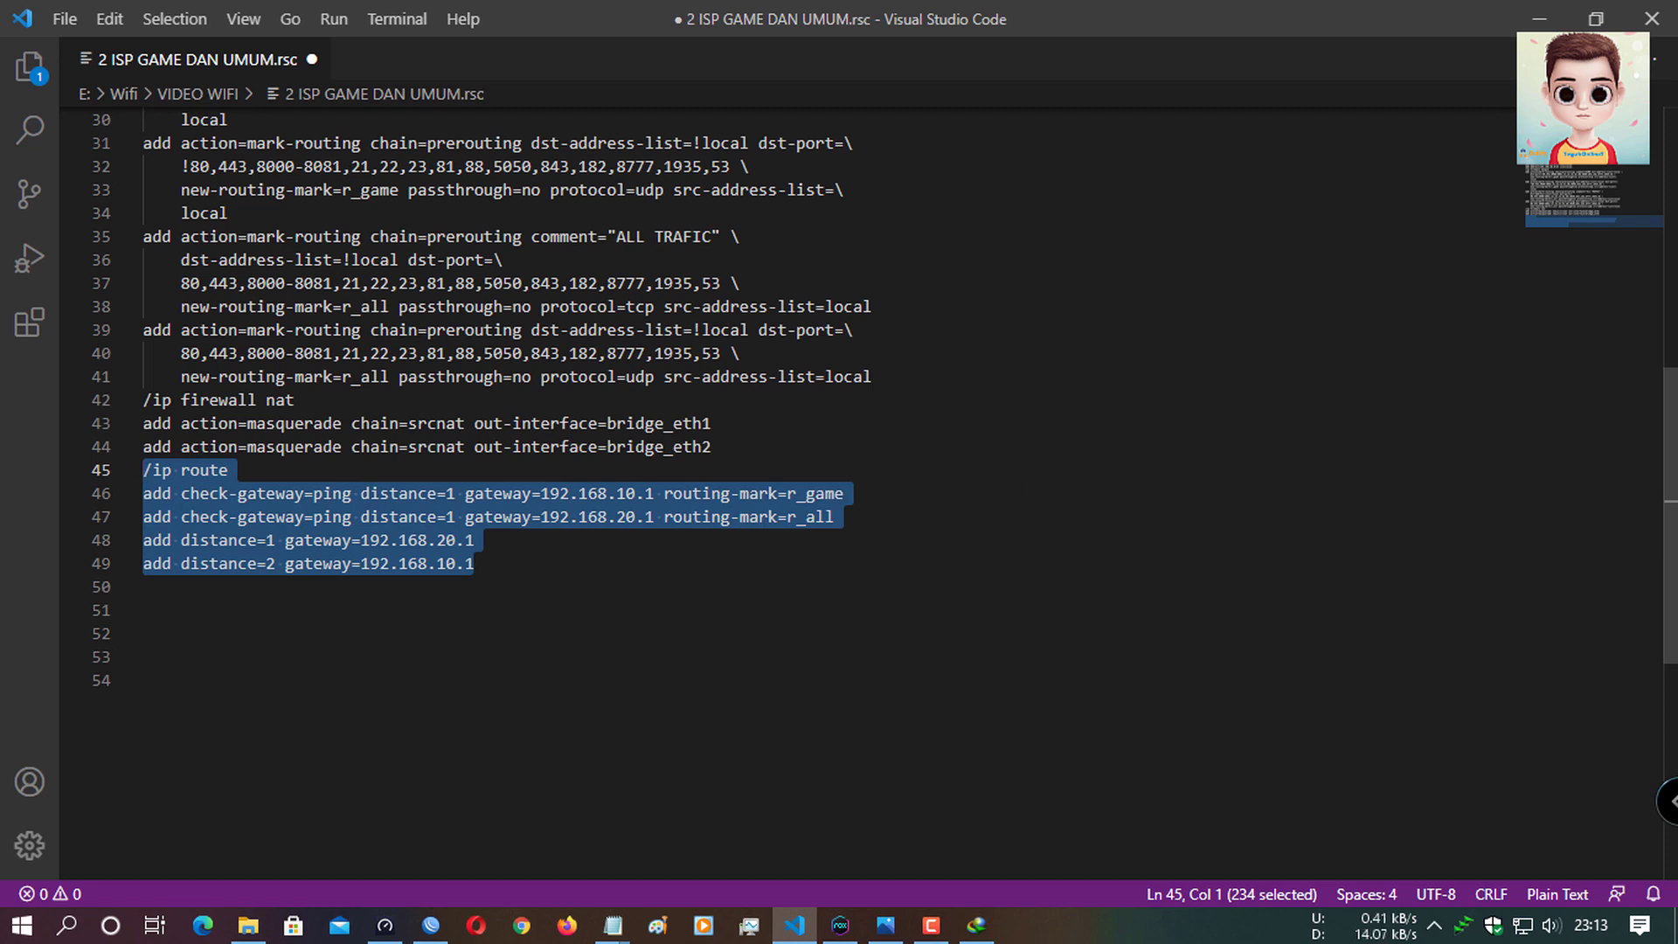
{"action": "left_click", "coordinate": [1562, 27]}
{"action": "left_click_drag", "start_coordinate": [891, 392], "coordinate": [947, 395]}
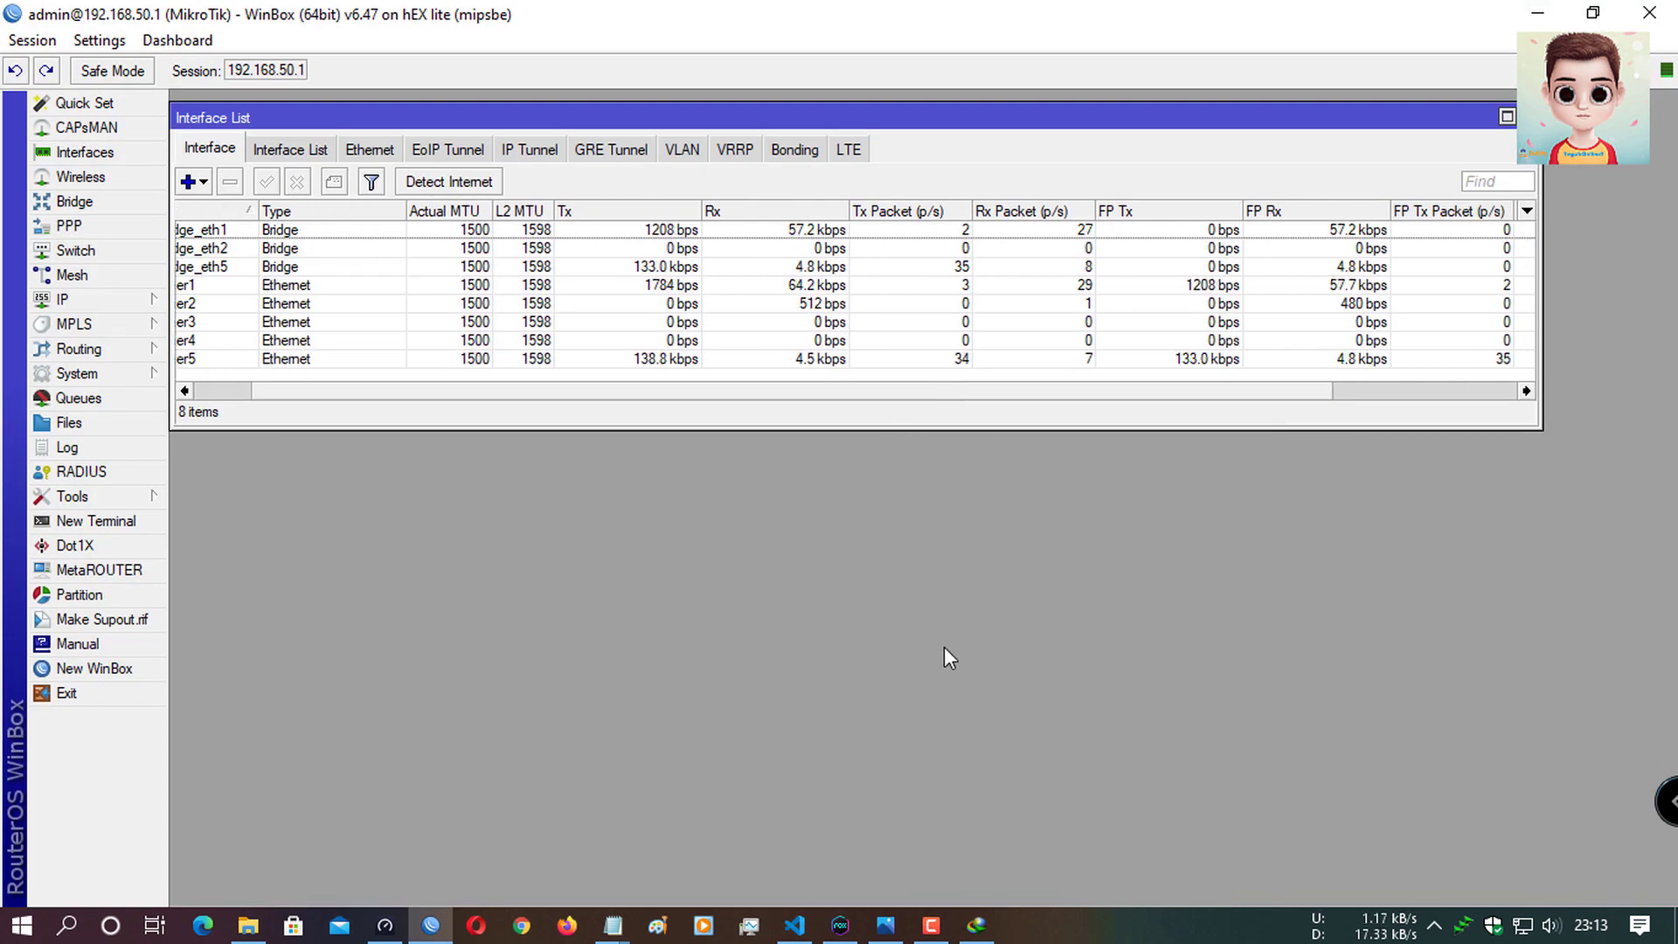